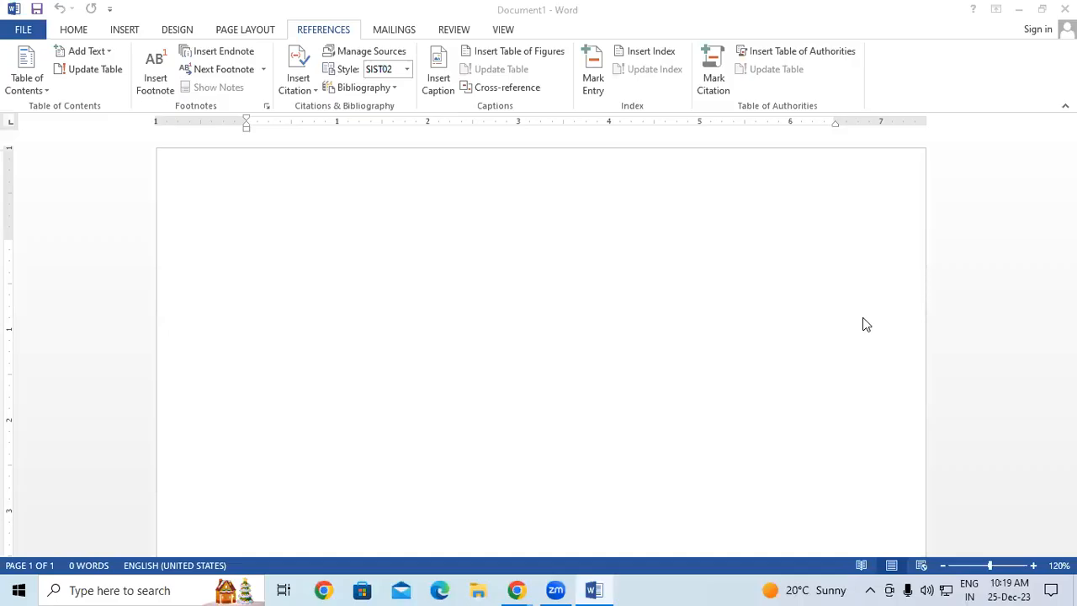
Step: Fill the blank document with placeholder text using =lorem(100), and choose Draft view instead of continuing pagination
{"action": "left_click", "coordinate": [522, 264]}
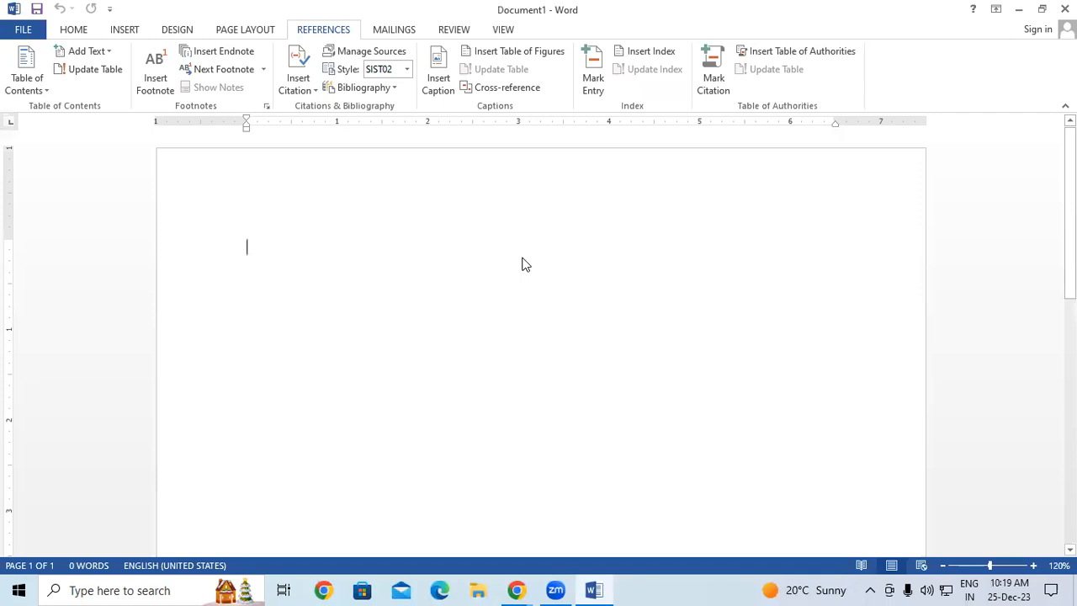
{"action": "double_click", "coordinate": [268, 250]}
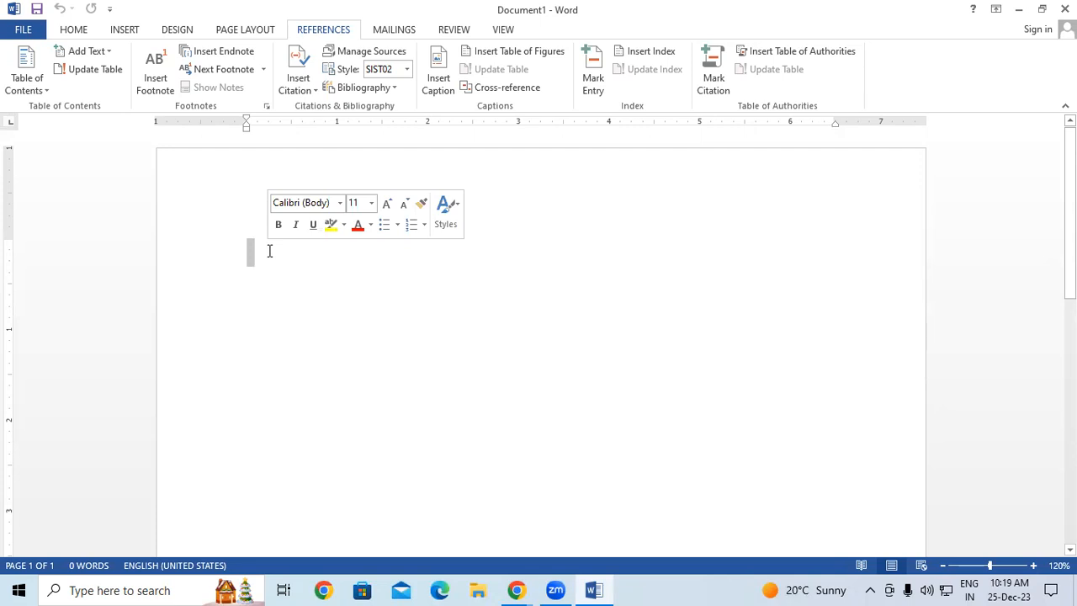
{"action": "left_click", "coordinate": [270, 250]}
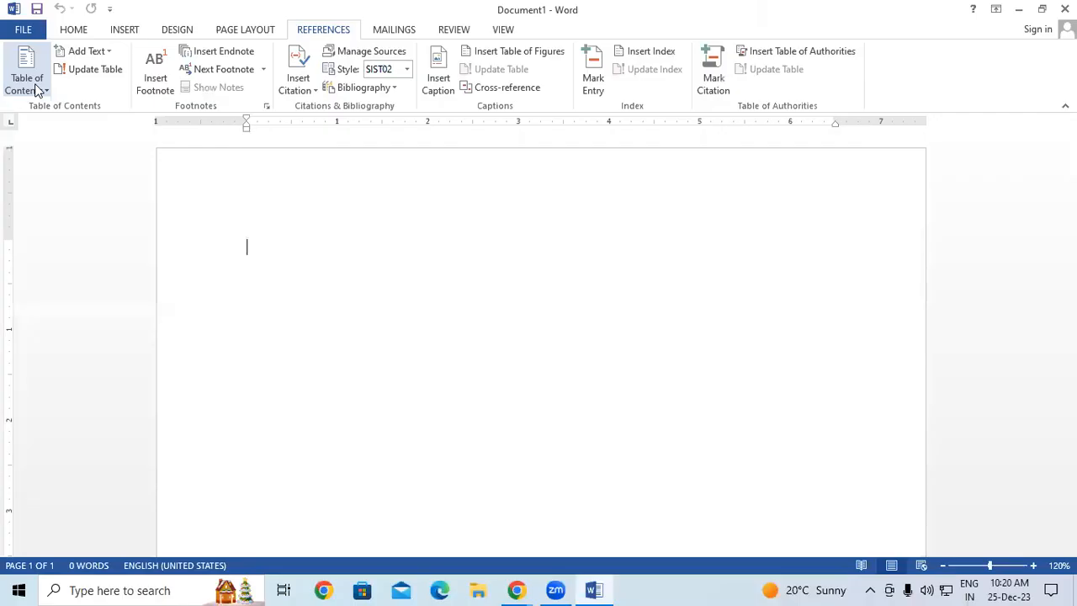
{"action": "type", "text": "="}
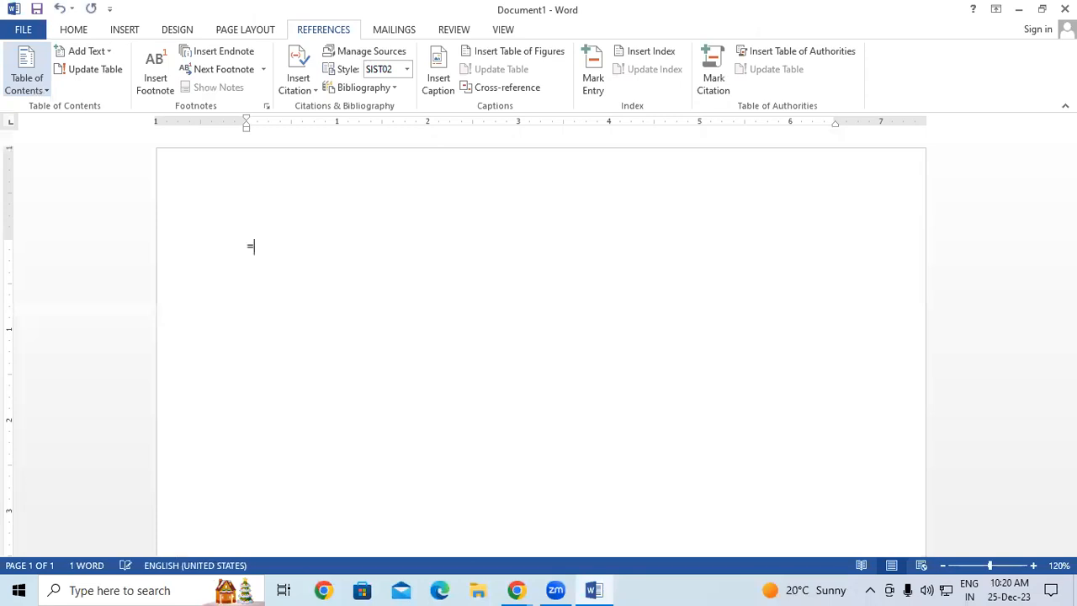
{"action": "type", "text": "lorem(100)"}
{"action": "key", "text": "Return"}
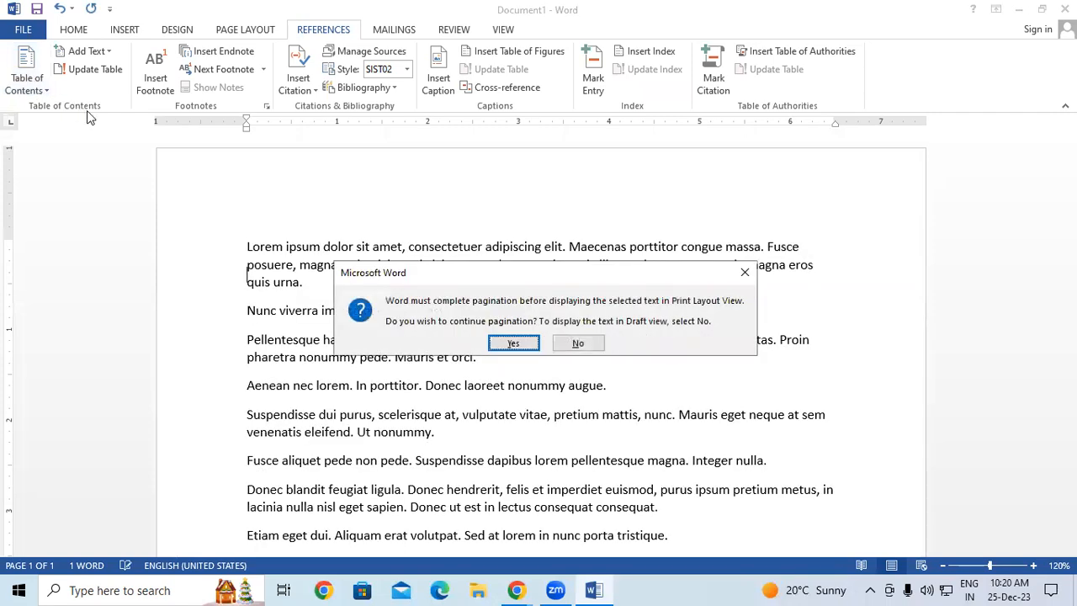
{"action": "left_click", "coordinate": [578, 343]}
Step: Switch the document back to Print Layout view and return to the first page
{"action": "scroll", "coordinate": [187, 327], "scroll_direction": "up", "scroll_amount": 2}
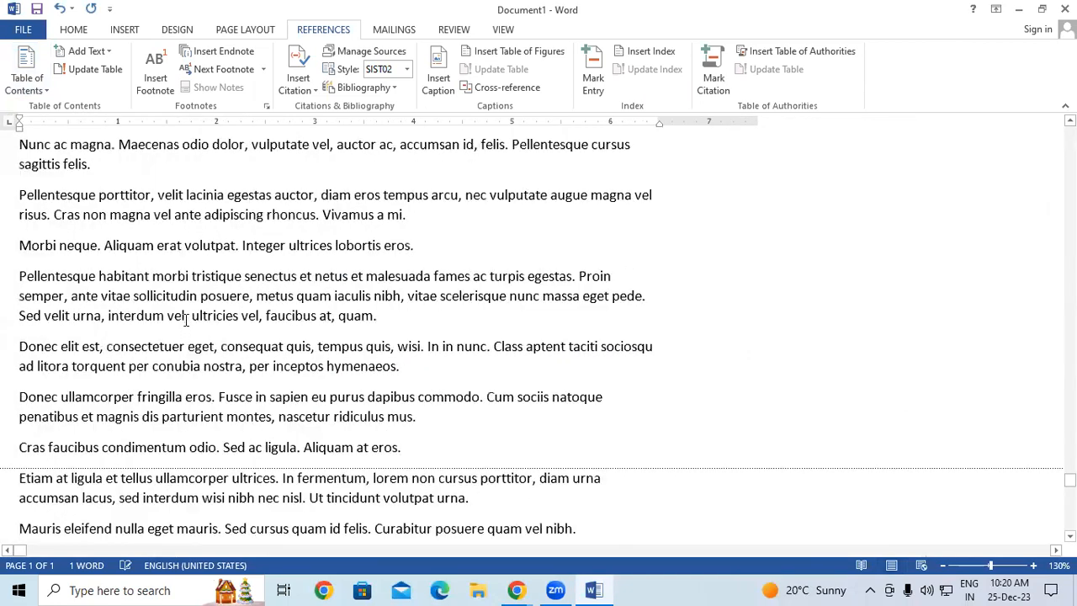
{"action": "scroll", "coordinate": [186, 321], "scroll_direction": "up", "scroll_amount": 1}
{"action": "left_click", "coordinate": [505, 30]}
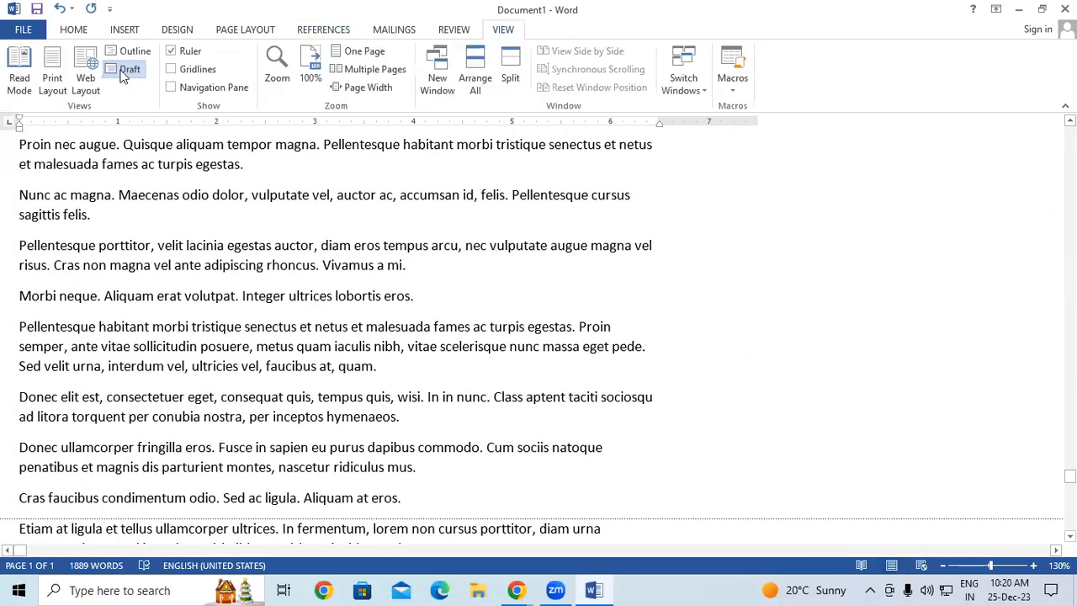
{"action": "left_click", "coordinate": [52, 75]}
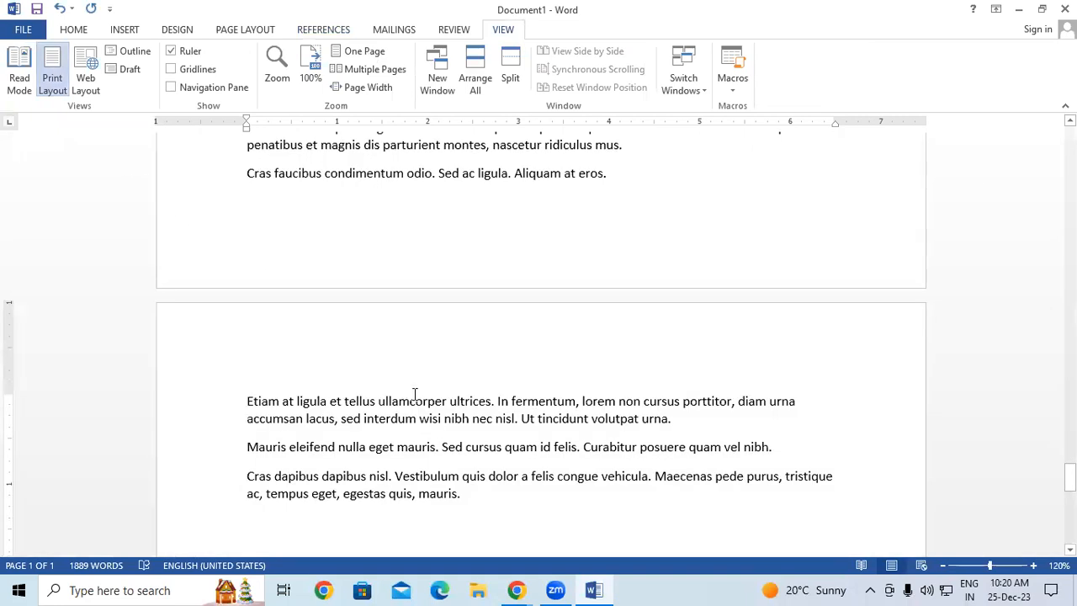
{"action": "scroll", "coordinate": [414, 395], "scroll_direction": "up", "scroll_amount": 1}
{"action": "left_click_drag", "start_coordinate": [1069, 473], "coordinate": [1033, 66]}
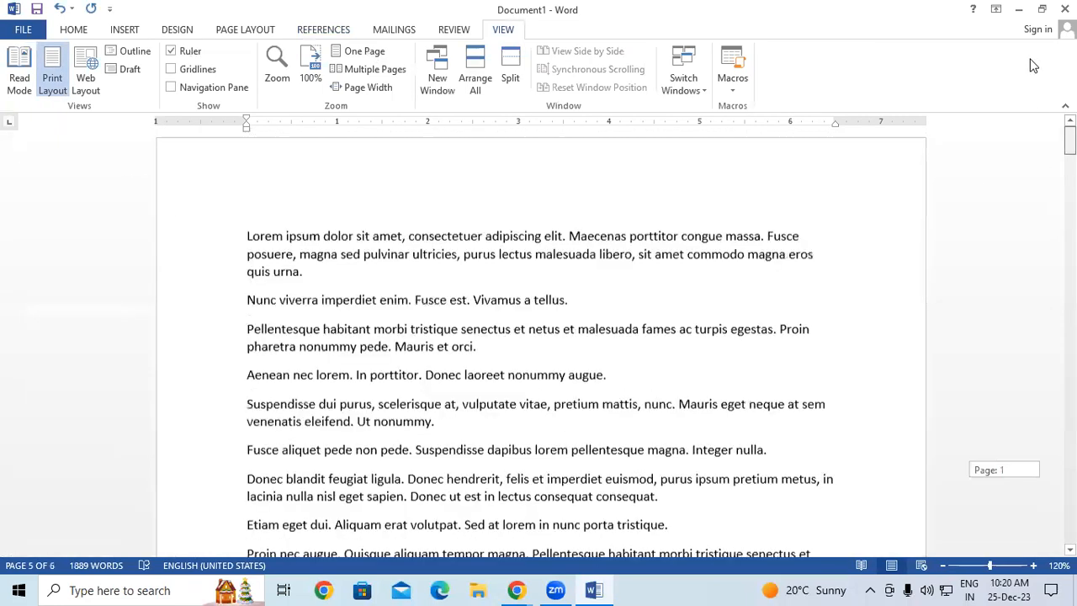
Step: Insert a blank page before the first Lorem ipsum paragraph at the start of the document
{"action": "left_click", "coordinate": [320, 29]}
{"action": "left_click", "coordinate": [246, 220]}
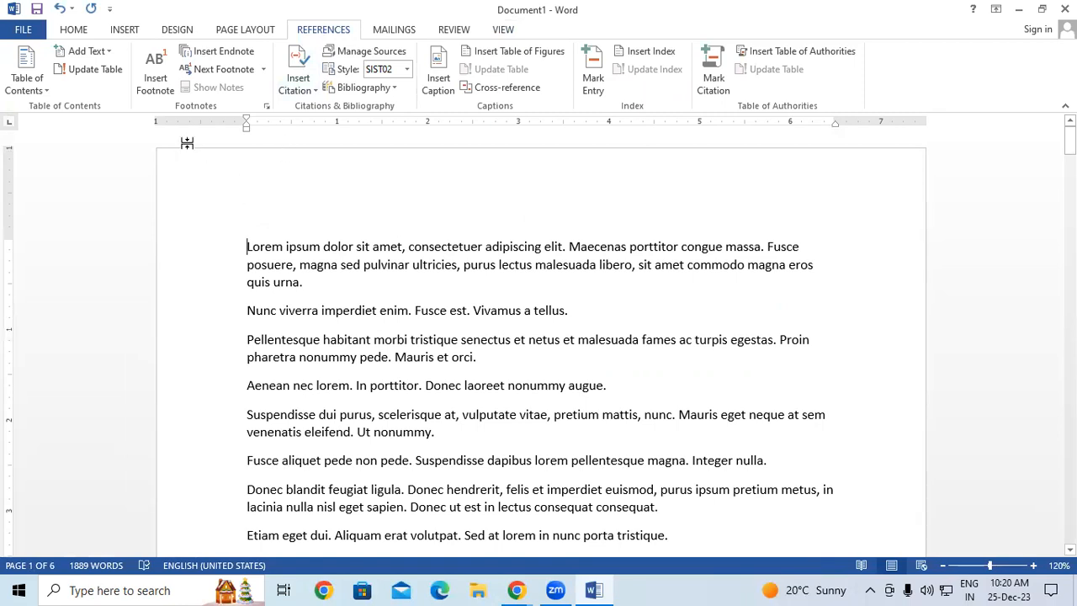
{"action": "left_click", "coordinate": [124, 30]}
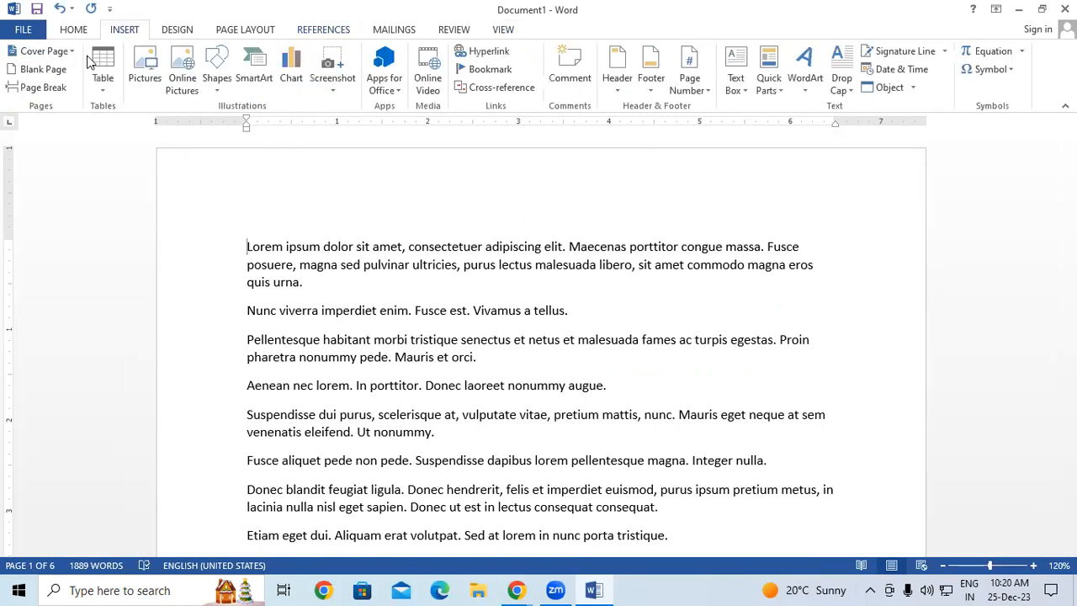
{"action": "left_click", "coordinate": [37, 70]}
{"action": "scroll", "coordinate": [494, 259], "scroll_direction": "up", "scroll_amount": 7}
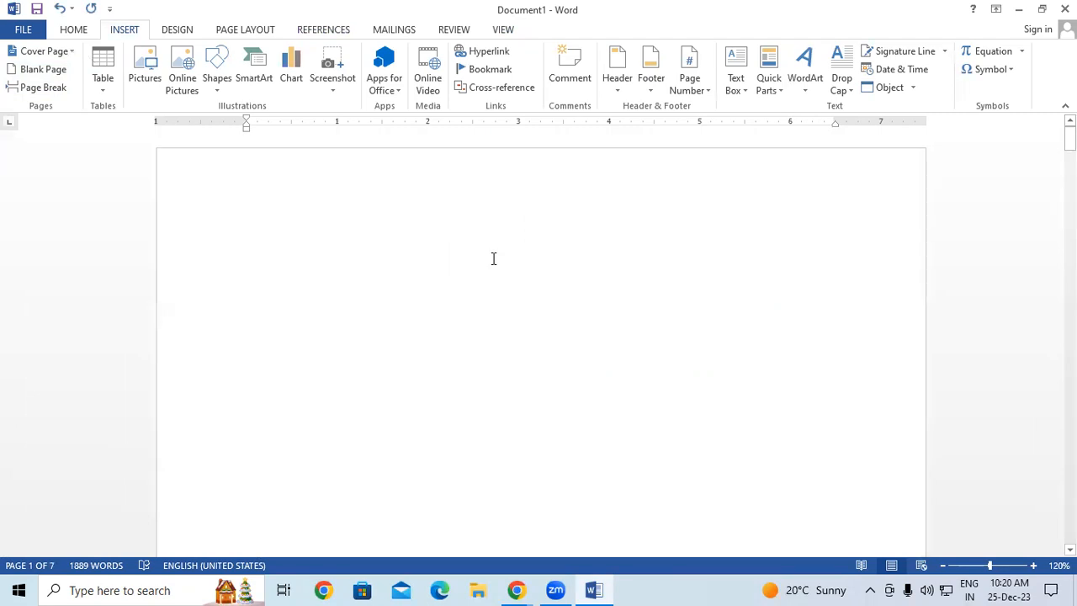
Step: Add the title line "Computer" above the first Lorem ipsum paragraph on page 2
{"action": "scroll", "coordinate": [494, 259], "scroll_direction": "down", "scroll_amount": 2}
{"action": "scroll", "coordinate": [880, 468], "scroll_direction": "down", "scroll_amount": 10}
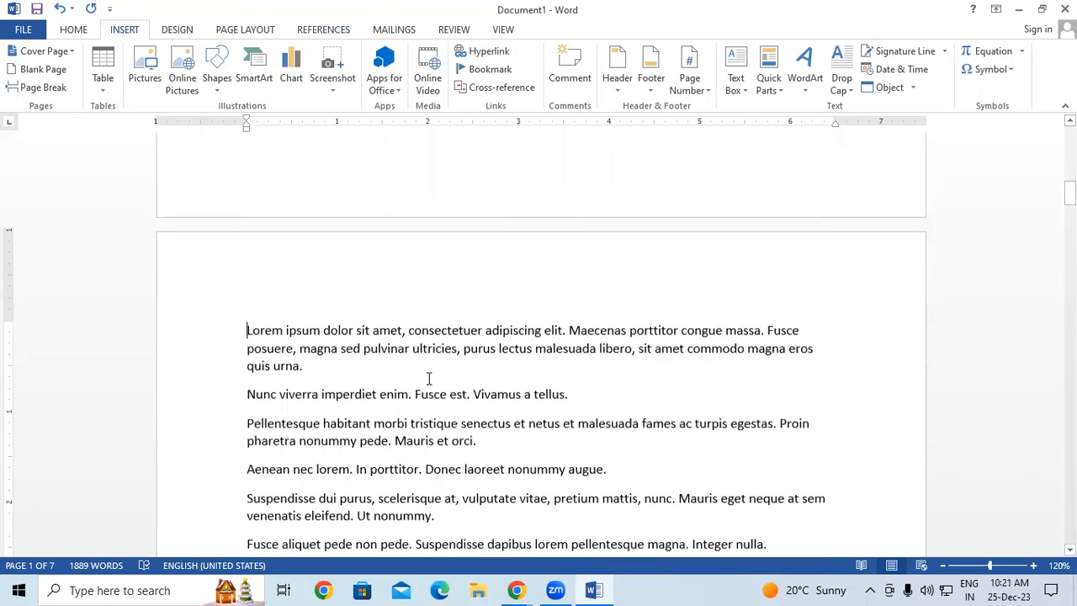
{"action": "scroll", "coordinate": [428, 379], "scroll_direction": "down", "scroll_amount": 1}
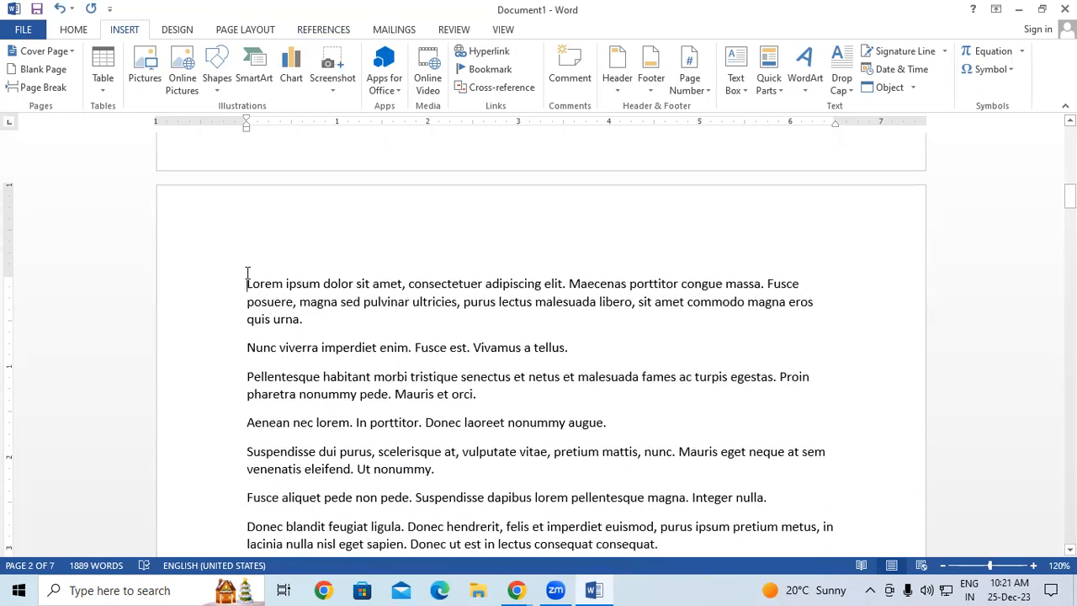
{"action": "key", "text": "Return"}
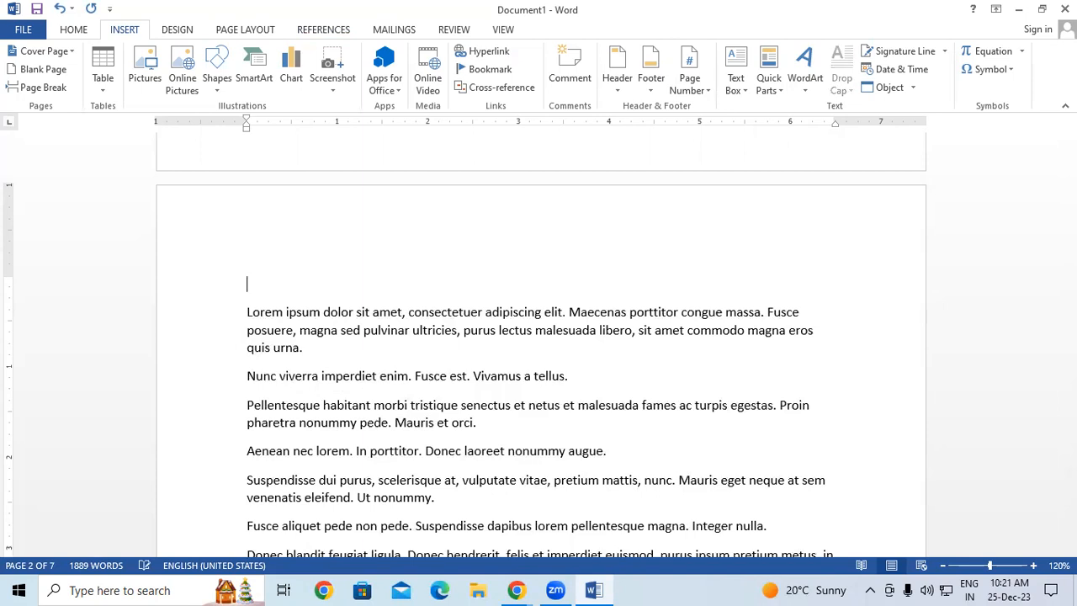
{"action": "type", "text": "Comp"}
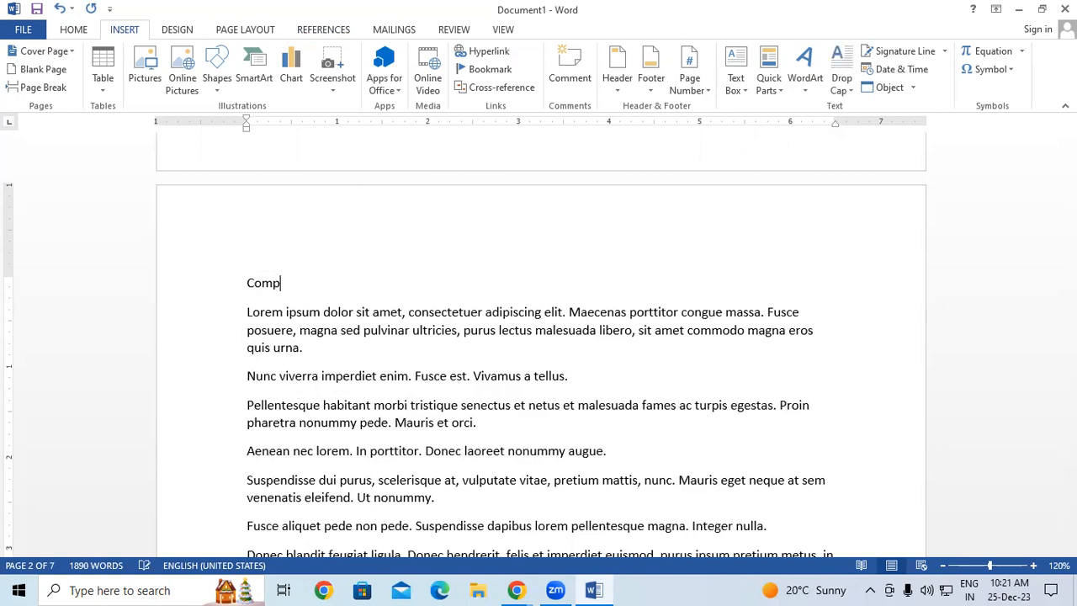
{"action": "type", "text": "uter"}
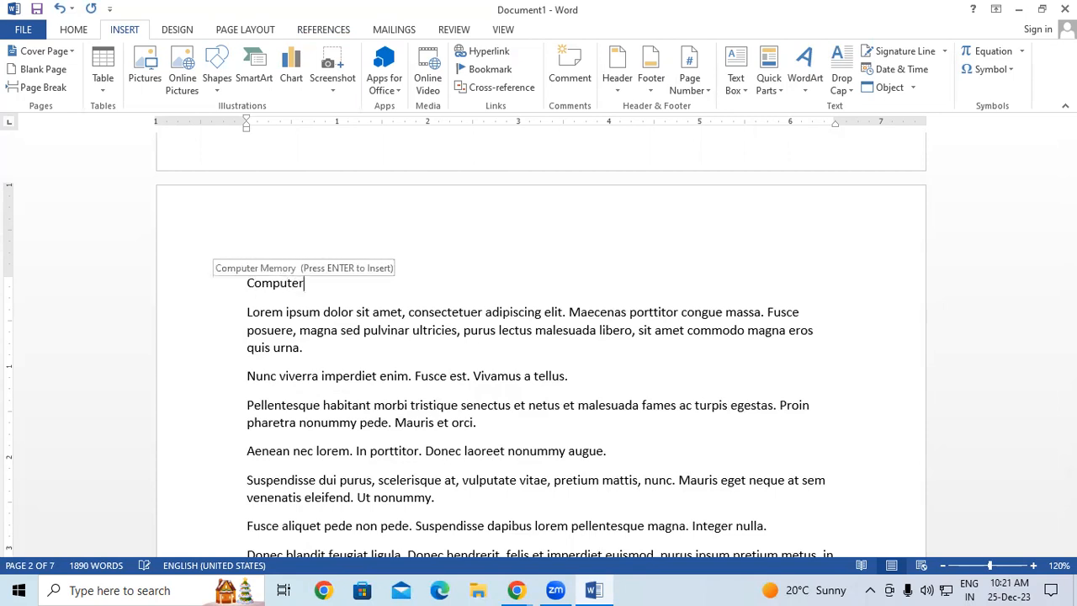
{"action": "left_click", "coordinate": [288, 351]}
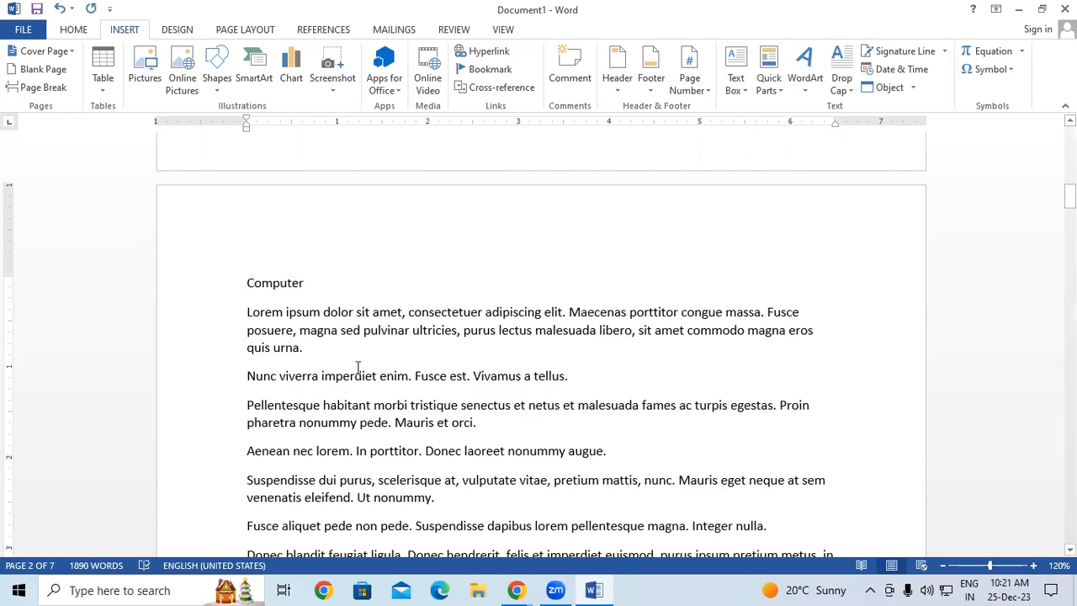
Step: Add the title line "Input" on page 3, above the paragraph starting "Donec metus massa"
{"action": "scroll", "coordinate": [399, 377], "scroll_direction": "down", "scroll_amount": 6}
{"action": "scroll", "coordinate": [415, 378], "scroll_direction": "down", "scroll_amount": 15}
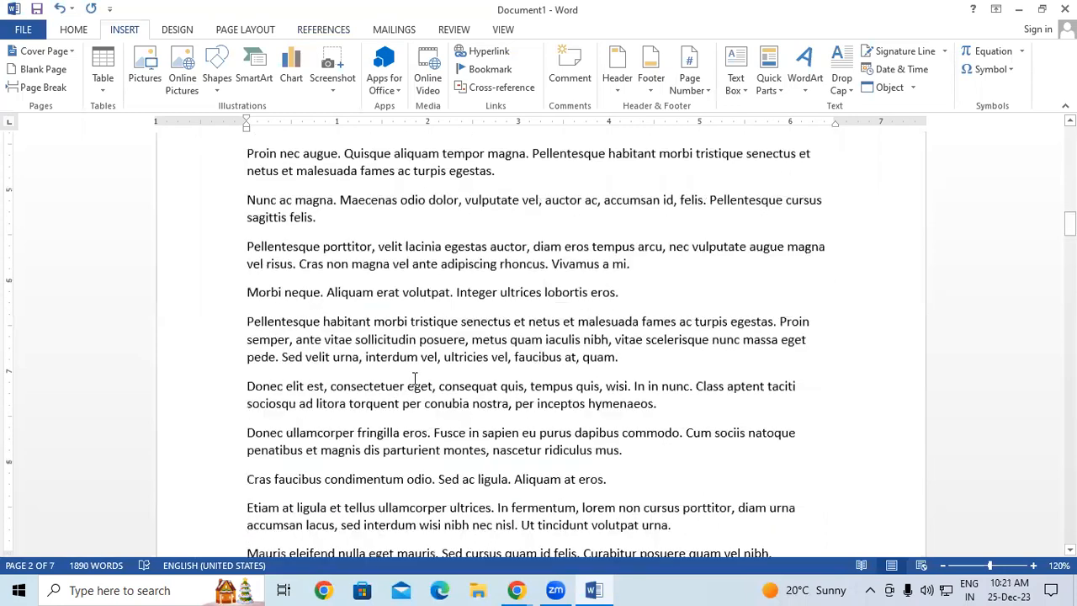
{"action": "scroll", "coordinate": [415, 379], "scroll_direction": "down", "scroll_amount": 2}
{"action": "left_click", "coordinate": [361, 363]}
{"action": "key", "text": "Return"}
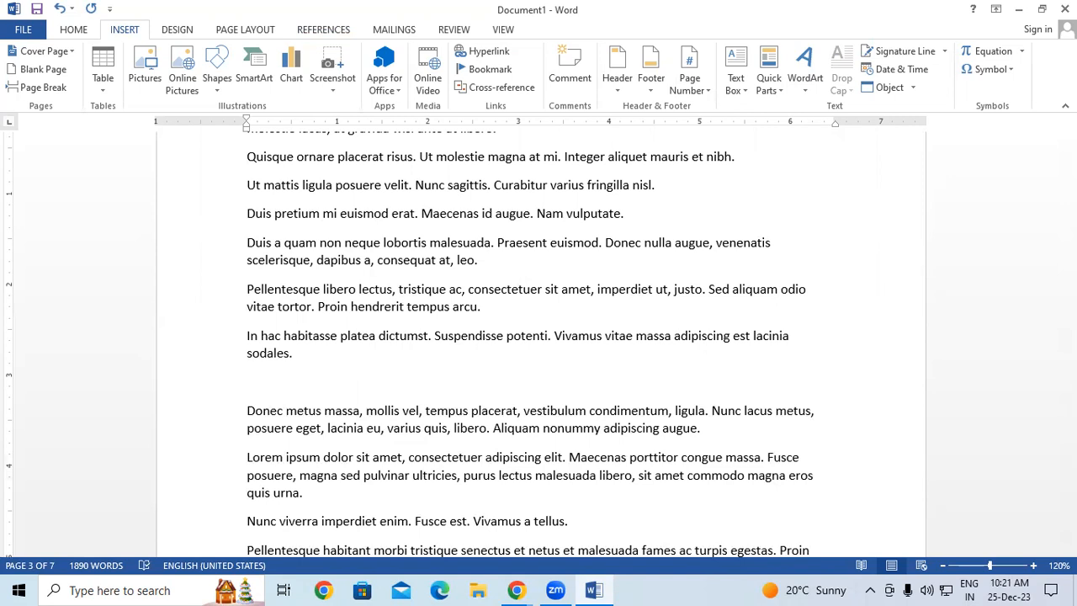
{"action": "type", "text": "Input"}
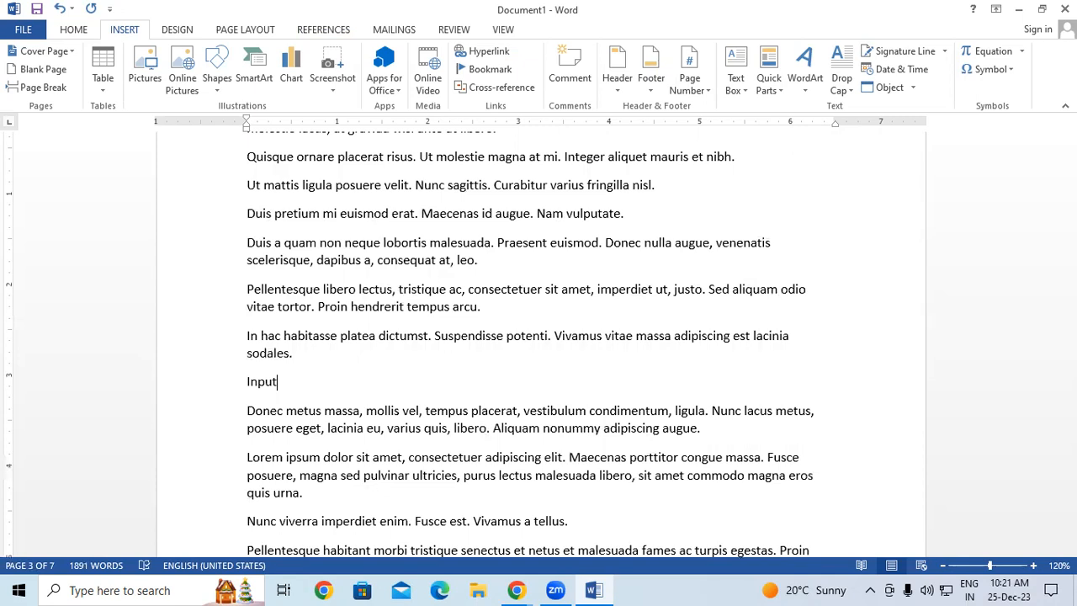
Step: Add the title line "Mouse" at the top of page 4, above the paragraph starting "Morbi neque"
{"action": "scroll", "coordinate": [431, 428], "scroll_direction": "down", "scroll_amount": 10}
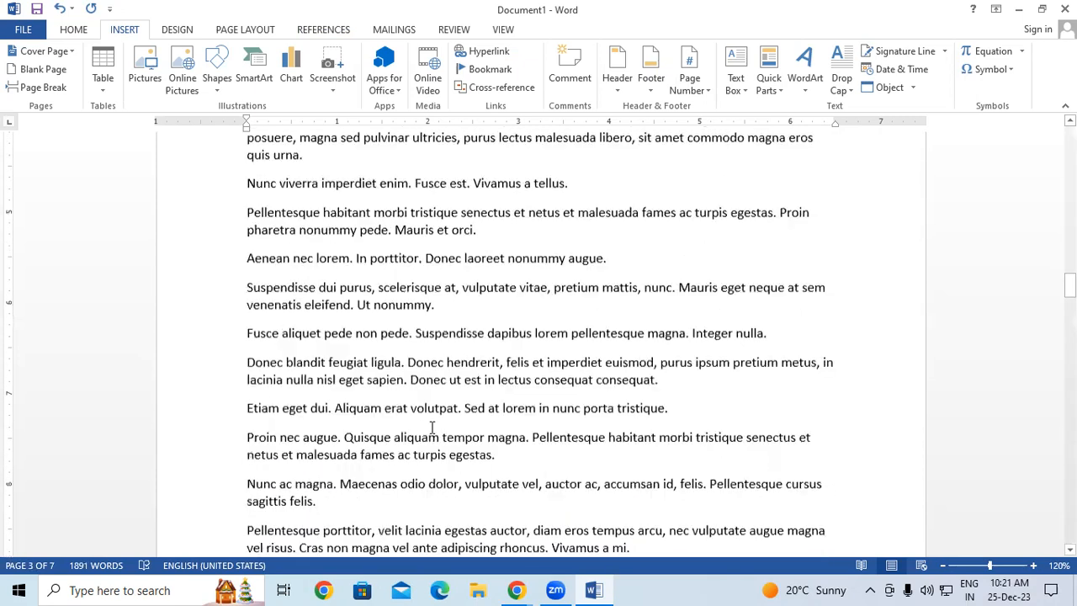
{"action": "scroll", "coordinate": [432, 428], "scroll_direction": "down", "scroll_amount": 4}
{"action": "left_click", "coordinate": [244, 357]}
{"action": "key", "text": "Return"}
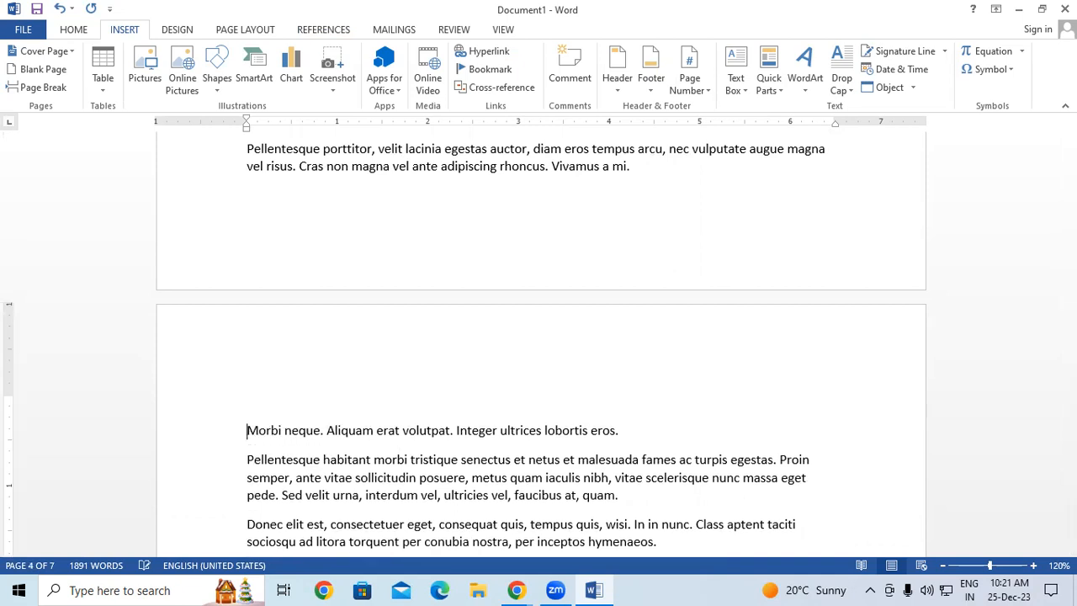
{"action": "type", "text": "Mouse"}
{"action": "left_click", "coordinate": [320, 32]}
{"action": "left_click", "coordinate": [99, 52]}
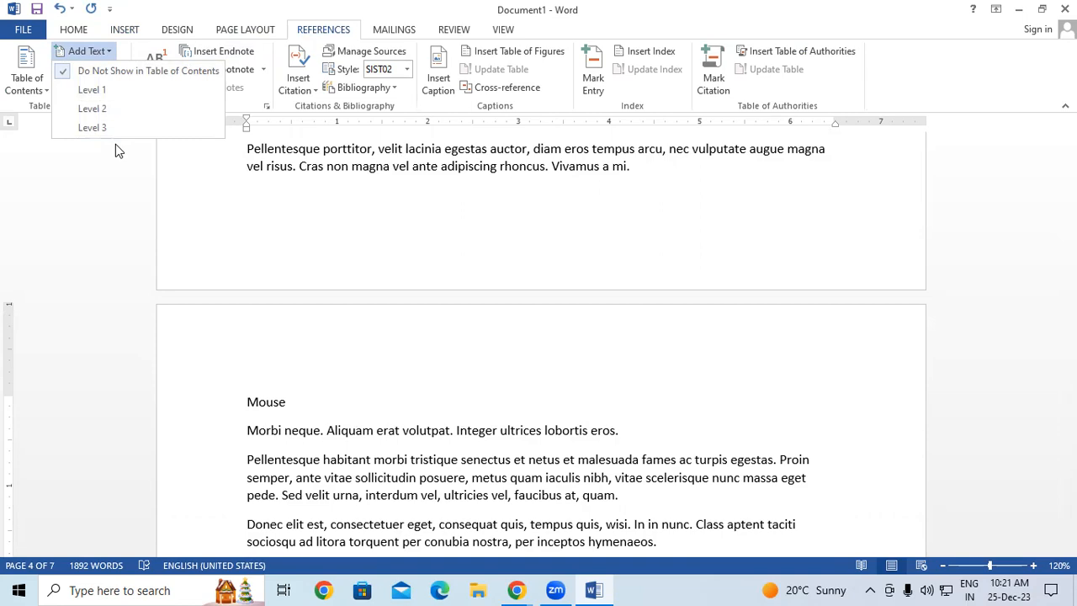
{"action": "scroll", "coordinate": [350, 368], "scroll_direction": "down", "scroll_amount": 1}
{"action": "left_click", "coordinate": [350, 371]}
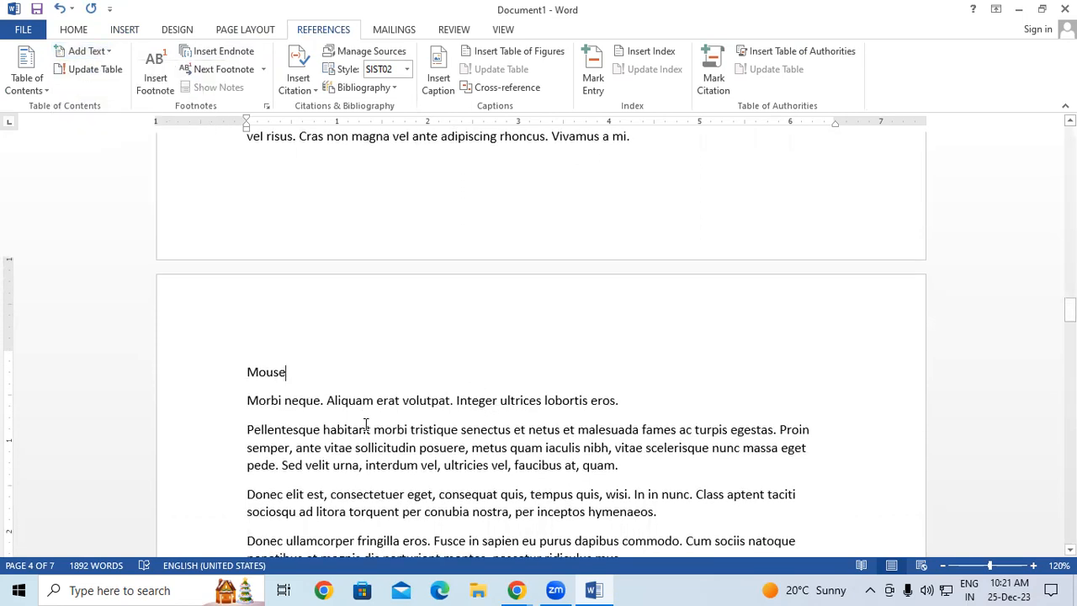
Step: Add the title line "Keyboard" on page 5, above the paragraph starting "Fusce aliquet pede"
{"action": "scroll", "coordinate": [364, 421], "scroll_direction": "down", "scroll_amount": 4}
{"action": "scroll", "coordinate": [364, 424], "scroll_direction": "down", "scroll_amount": 12}
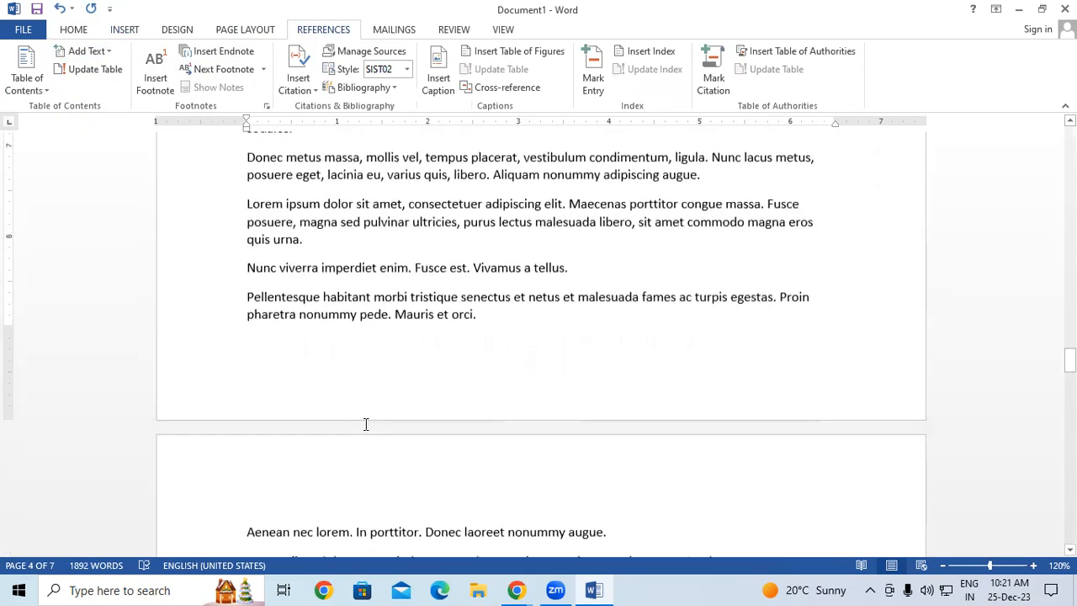
{"action": "scroll", "coordinate": [376, 425], "scroll_direction": "down", "scroll_amount": 1}
{"action": "left_click", "coordinate": [529, 418]}
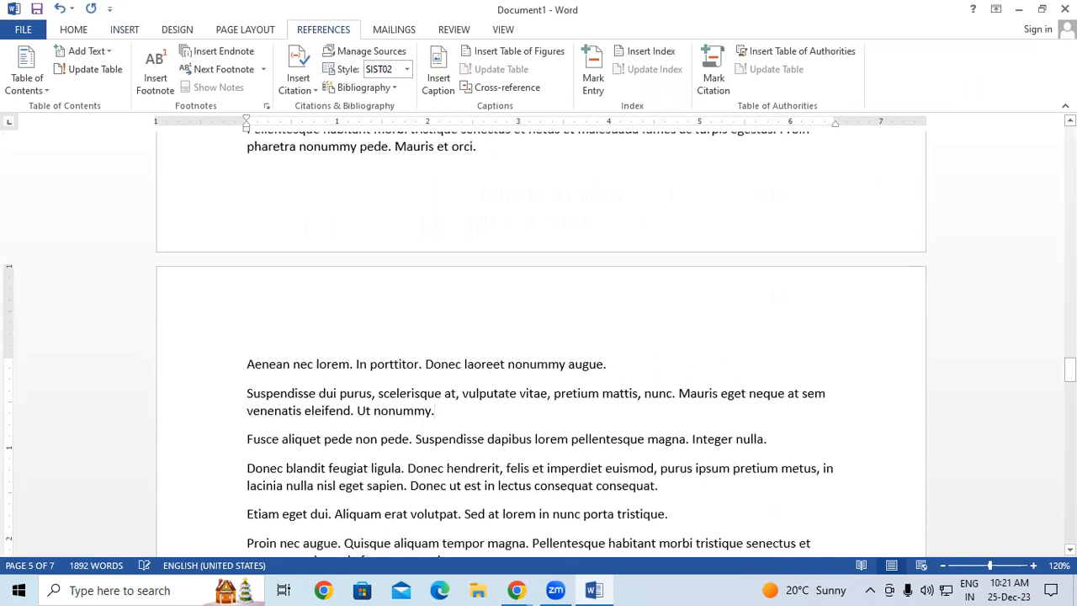
{"action": "key", "text": "Return"}
{"action": "type", "text": "Ke"}
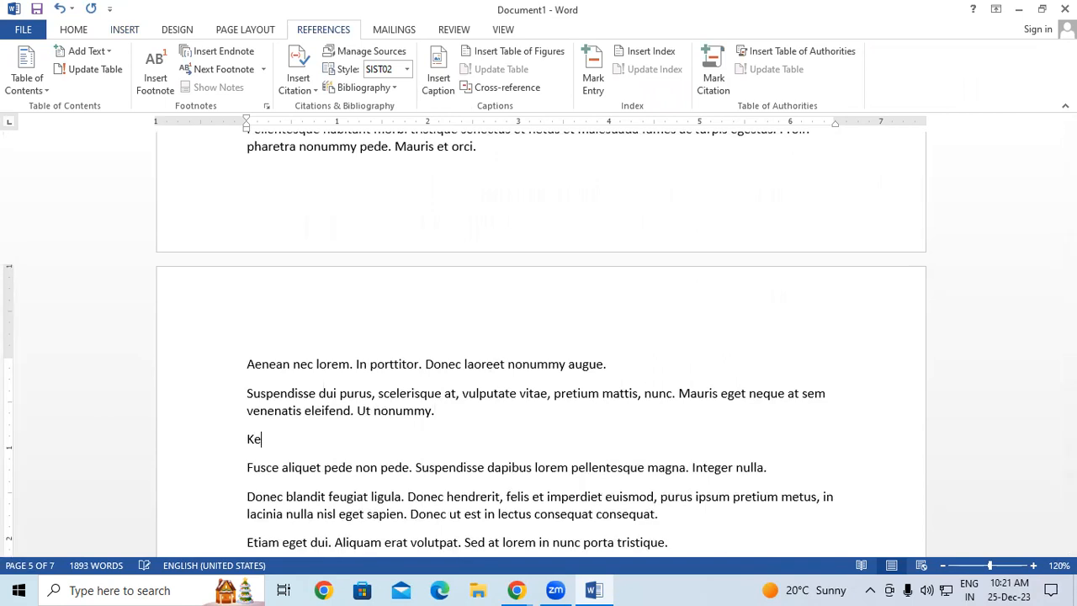
{"action": "type", "text": "yboard"}
Step: Add the title line "Process" lower on page 5, above the paragraph starting "Cras faucibus condimentum"
{"action": "scroll", "coordinate": [612, 443], "scroll_direction": "down", "scroll_amount": 8}
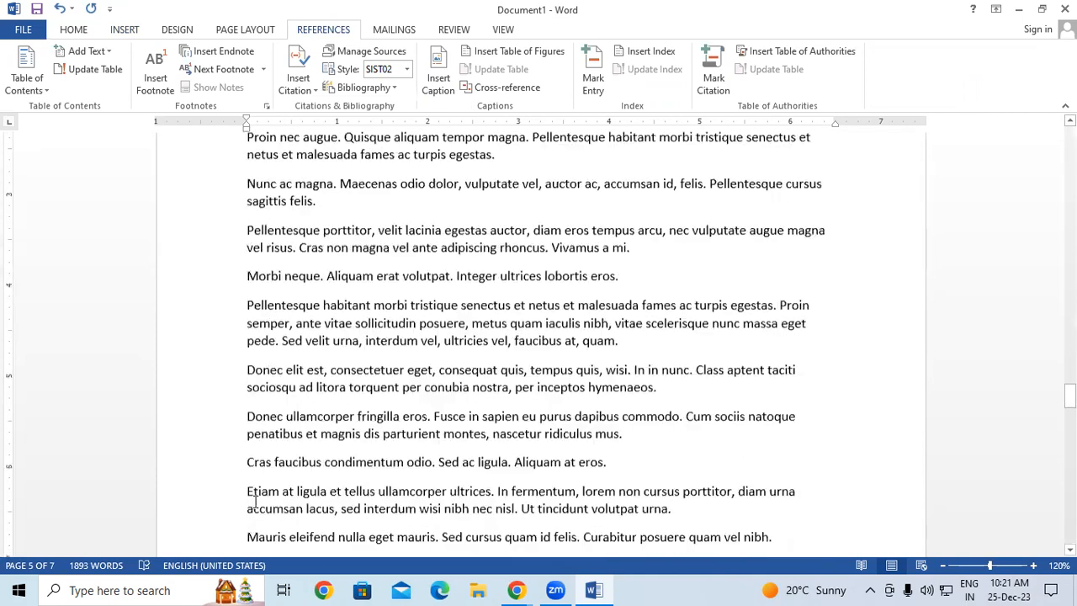
{"action": "key", "text": "Return"}
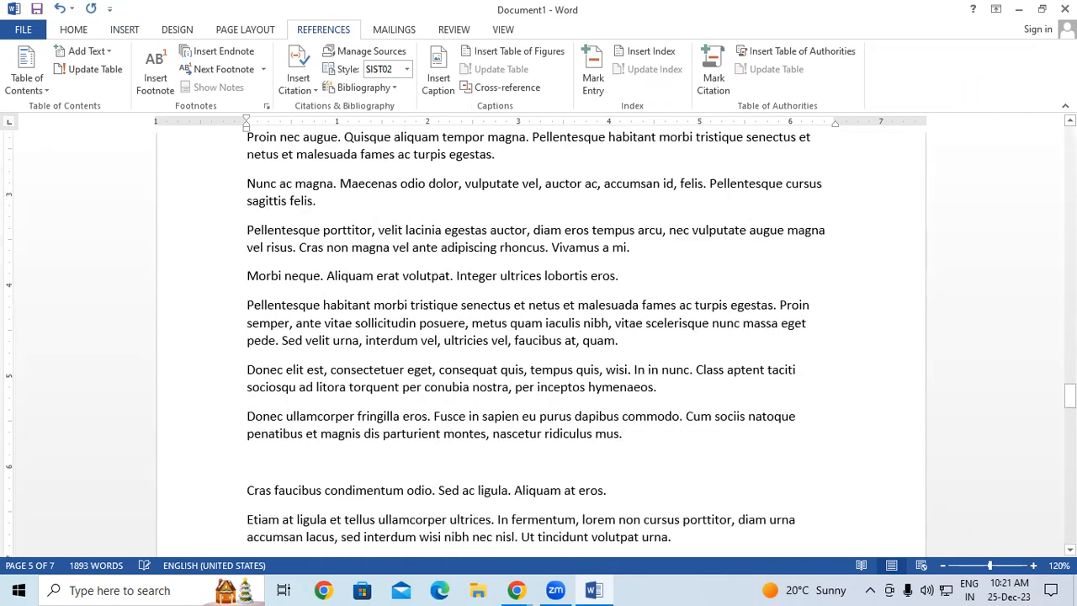
{"action": "type", "text": "Prpcess"}
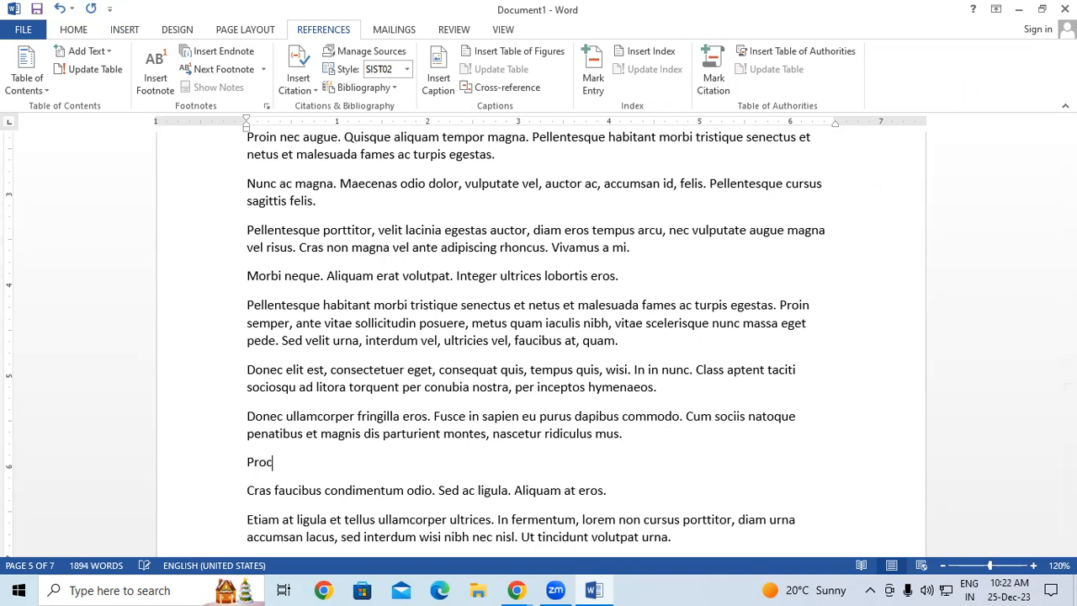
Step: Add the title line "ALU" on page 6, above the paragraph starting "Pellentesque libero lectus"
{"action": "scroll", "coordinate": [538, 336], "scroll_direction": "down", "scroll_amount": 1}
{"action": "scroll", "coordinate": [488, 435], "scroll_direction": "down", "scroll_amount": 1}
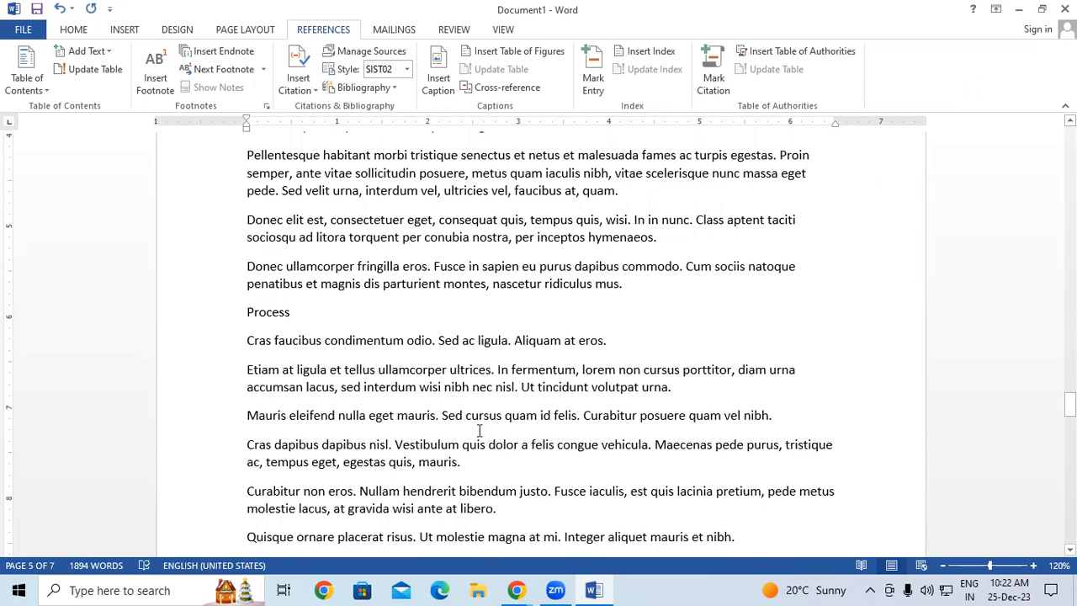
{"action": "scroll", "coordinate": [480, 430], "scroll_direction": "down", "scroll_amount": 5}
{"action": "left_click", "coordinate": [484, 432]}
{"action": "key", "text": "Return"}
{"action": "type", "text": "ALU"}
Step: Add the title line "CU" between two paragraphs further down, below the ALU section
{"action": "scroll", "coordinate": [554, 436], "scroll_direction": "down", "scroll_amount": 6}
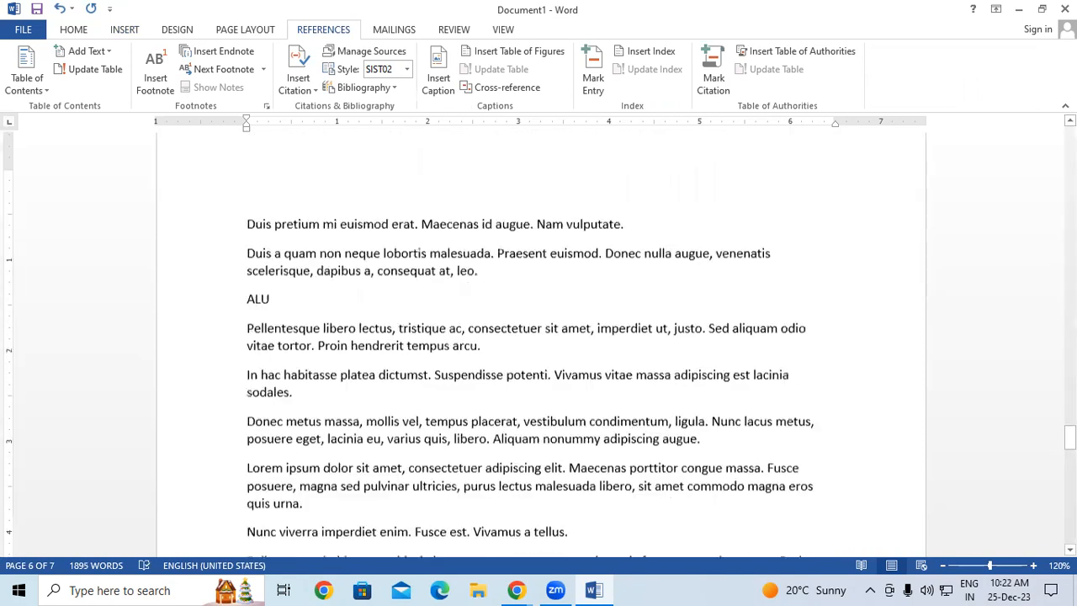
{"action": "left_click", "coordinate": [669, 394]}
{"action": "key", "text": "Return"}
{"action": "type", "text": "CU"}
Step: Add the title line "MU" on page 7, above the paragraph starting "Etiam at ligula"
{"action": "scroll", "coordinate": [542, 335], "scroll_direction": "down", "scroll_amount": 5}
{"action": "scroll", "coordinate": [712, 264], "scroll_direction": "down", "scroll_amount": 4}
{"action": "left_click", "coordinate": [686, 267]}
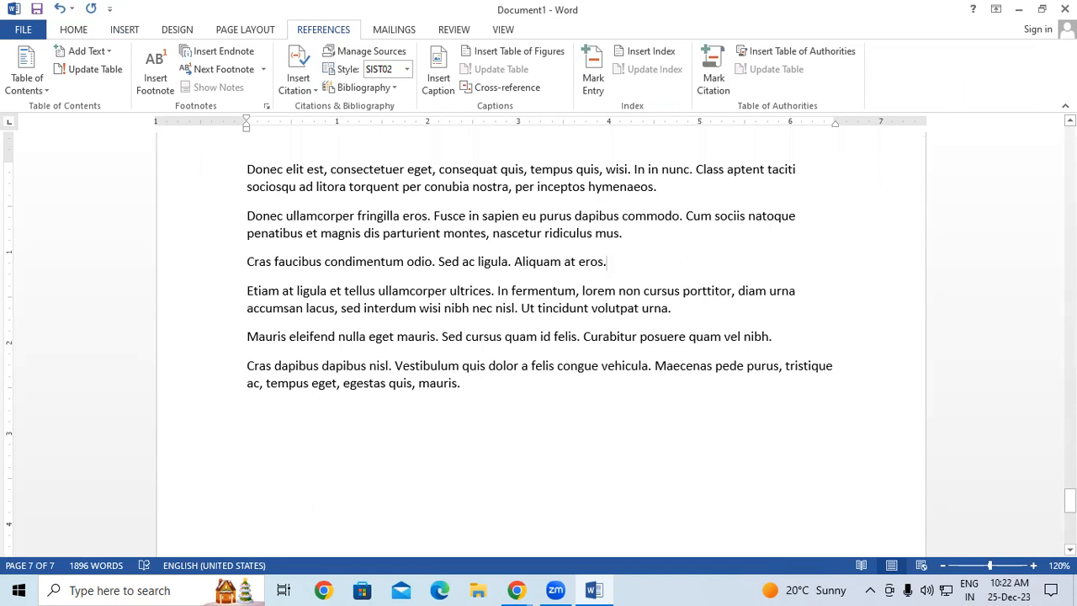
{"action": "key", "text": "Return"}
{"action": "type", "text": "MU"}
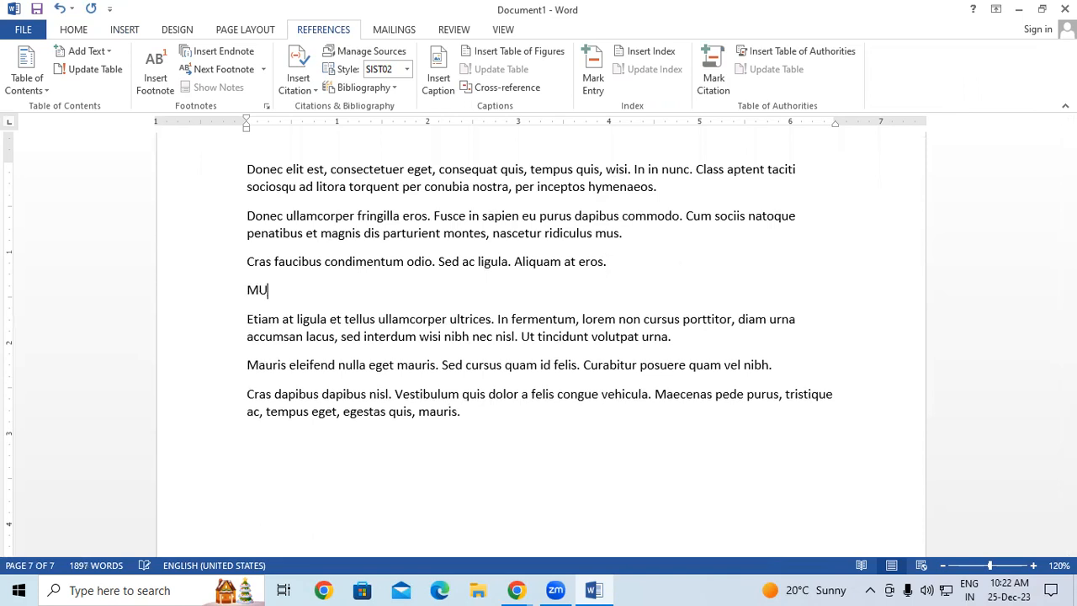
Step: Try to insert the built-in Automatic Table 1 table of contents on the blank first page
{"action": "scroll", "coordinate": [395, 390], "scroll_direction": "down", "scroll_amount": 3}
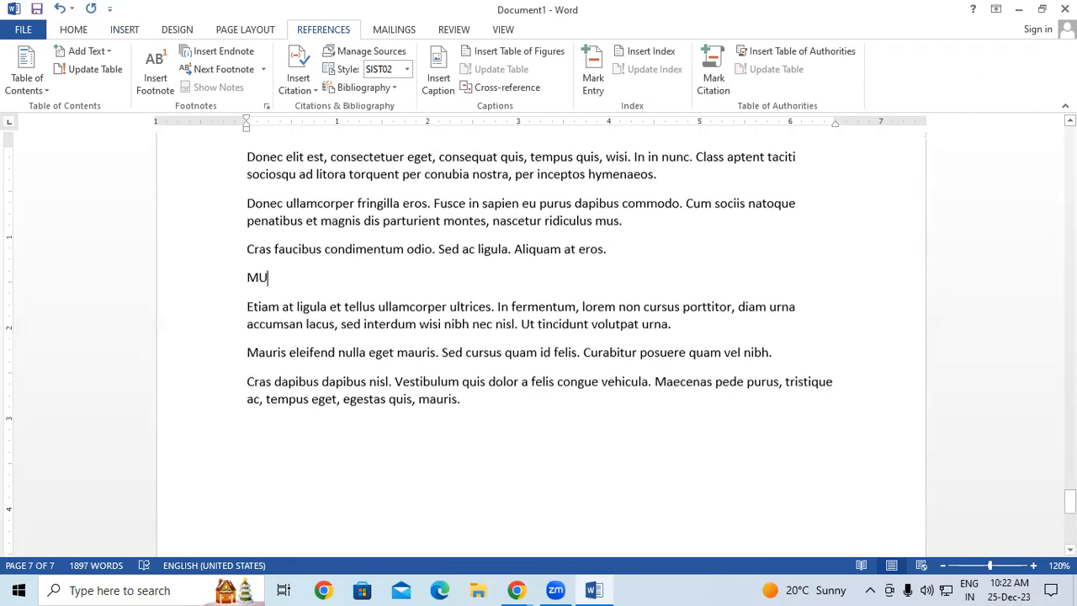
{"action": "left_click", "coordinate": [266, 365]}
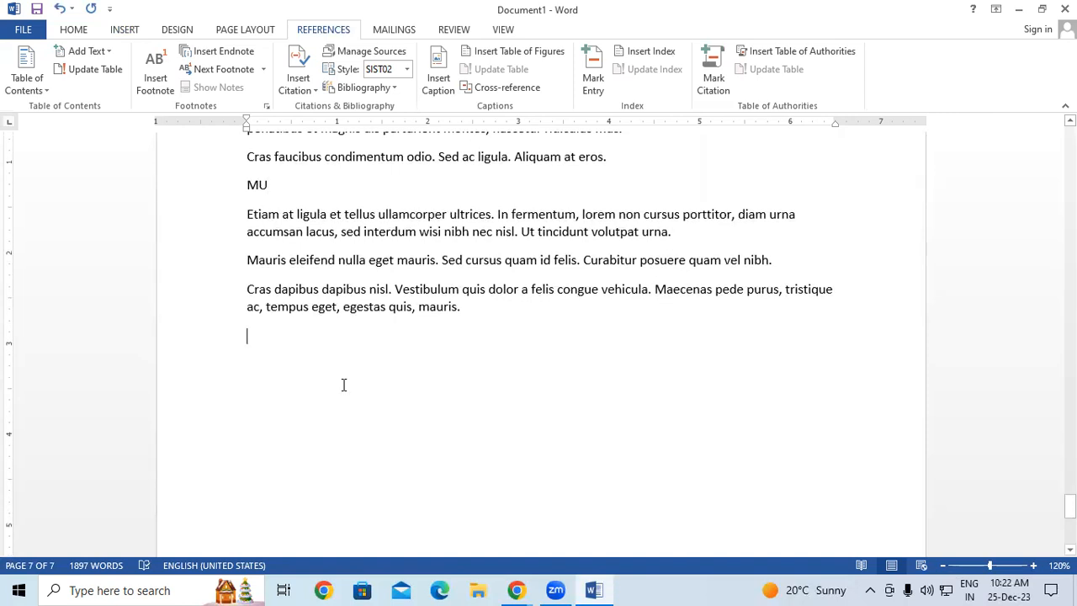
{"action": "scroll", "coordinate": [266, 365], "scroll_direction": "up", "scroll_amount": 2}
{"action": "left_click_drag", "start_coordinate": [1070, 503], "coordinate": [1046, 84]}
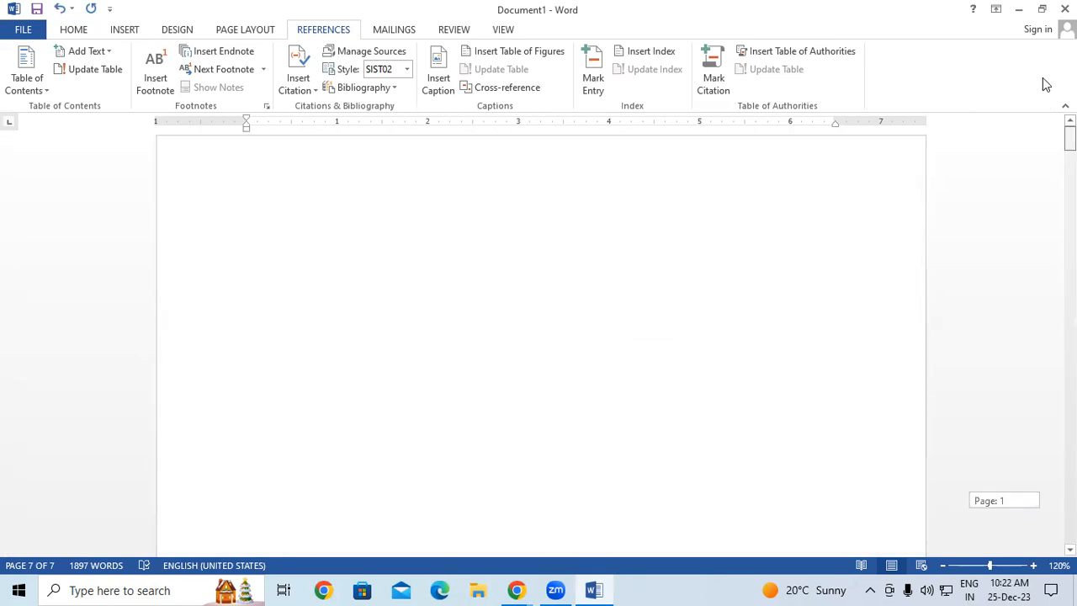
{"action": "left_click", "coordinate": [294, 260]}
{"action": "left_click", "coordinate": [23, 83]}
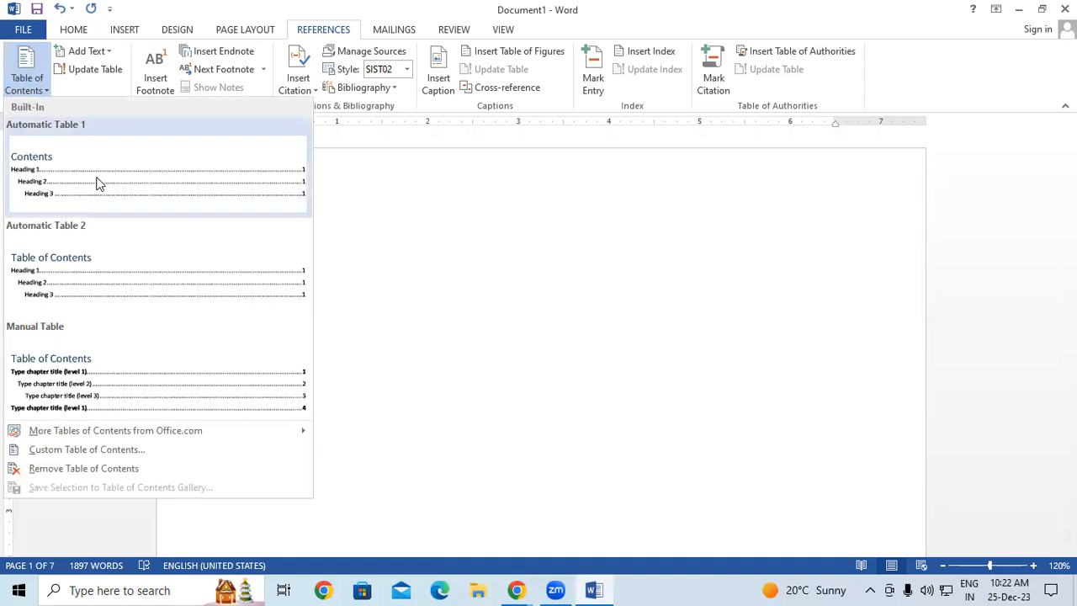
{"action": "left_click", "coordinate": [96, 181]}
{"action": "left_click", "coordinate": [538, 355]}
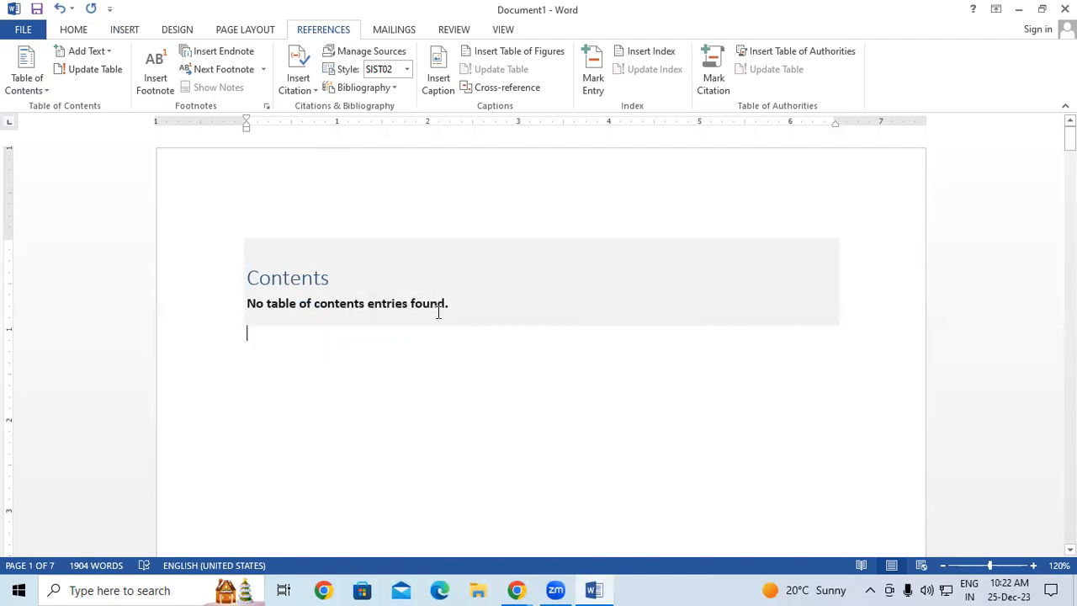
{"action": "key", "text": "ctrl+z"}
Step: Try to move the Computer title onto a new page with a page break
{"action": "scroll", "coordinate": [407, 343], "scroll_direction": "down", "scroll_amount": 1}
{"action": "left_click", "coordinate": [213, 252]}
{"action": "left_click", "coordinate": [307, 311]}
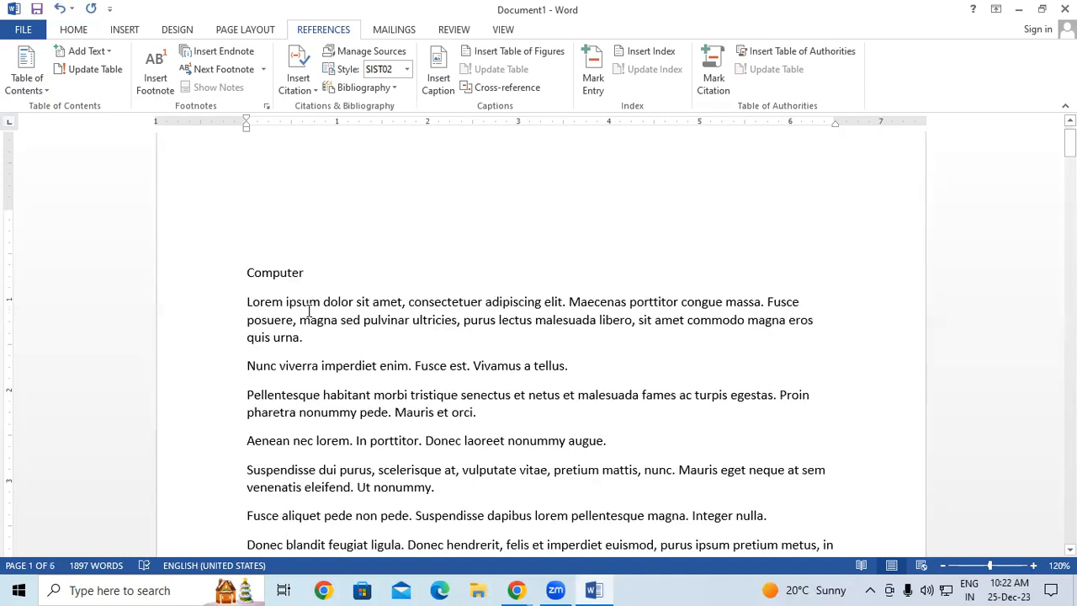
{"action": "key", "text": "ctrl+Return"}
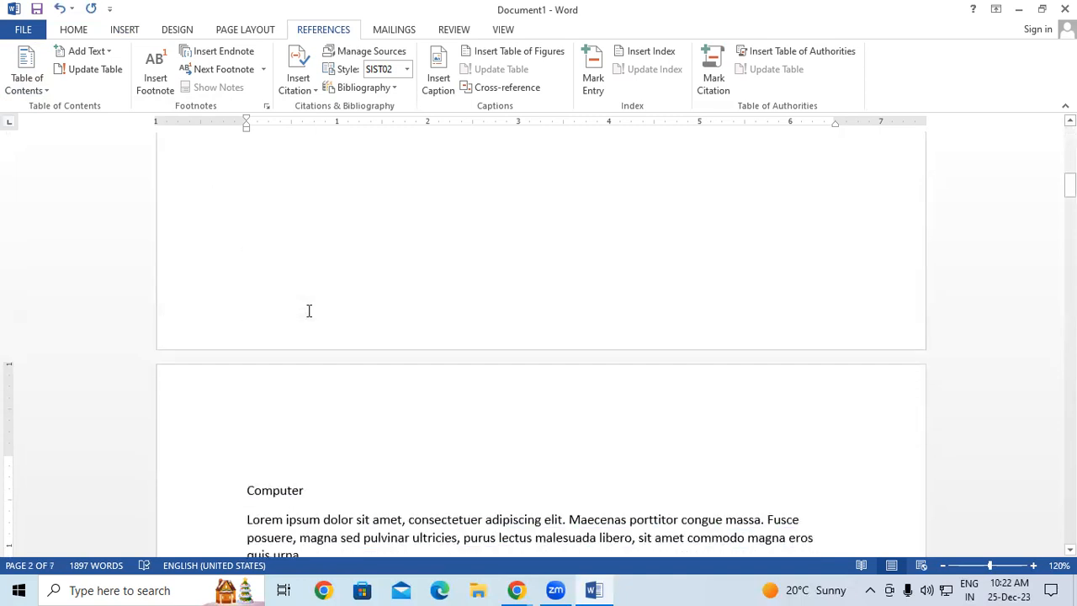
{"action": "key", "text": "ctrl+Home"}
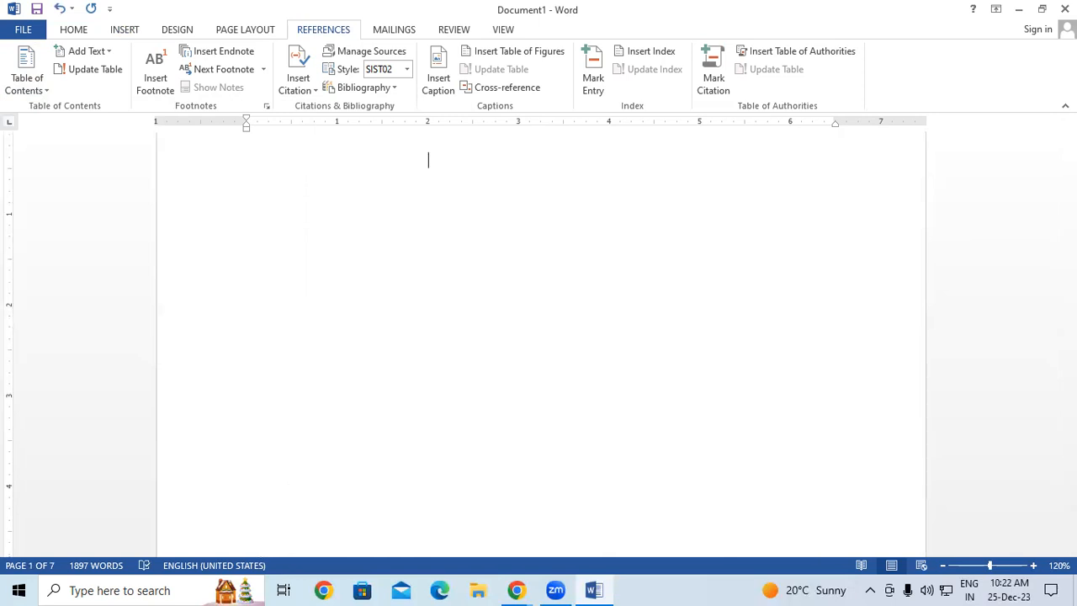
{"action": "key", "text": "Delete"}
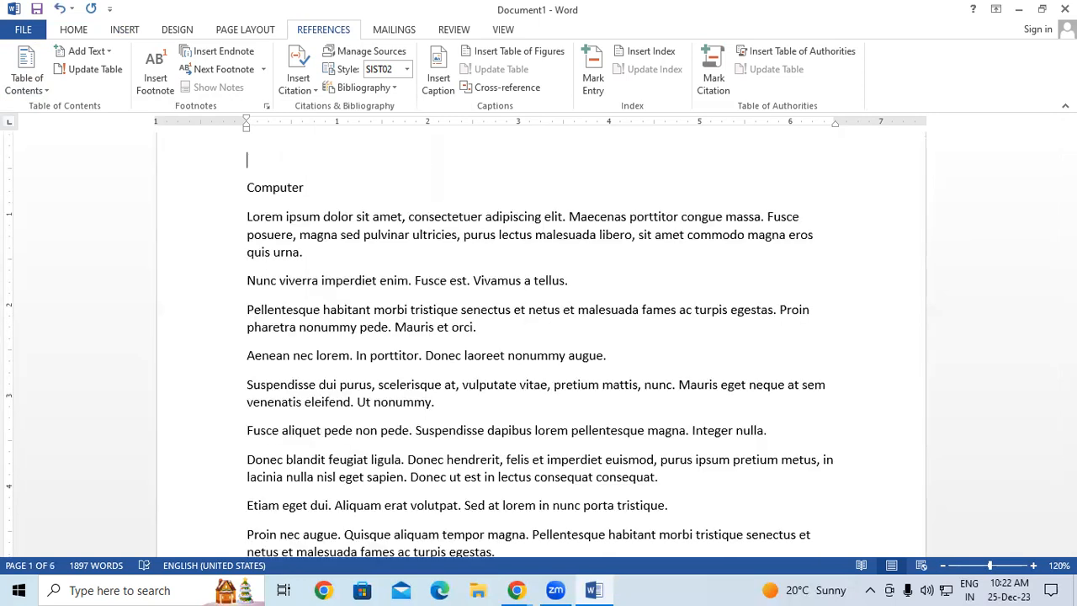
Step: Try to insert a blank page at the empty line above the Computer title
{"action": "left_click", "coordinate": [124, 29]}
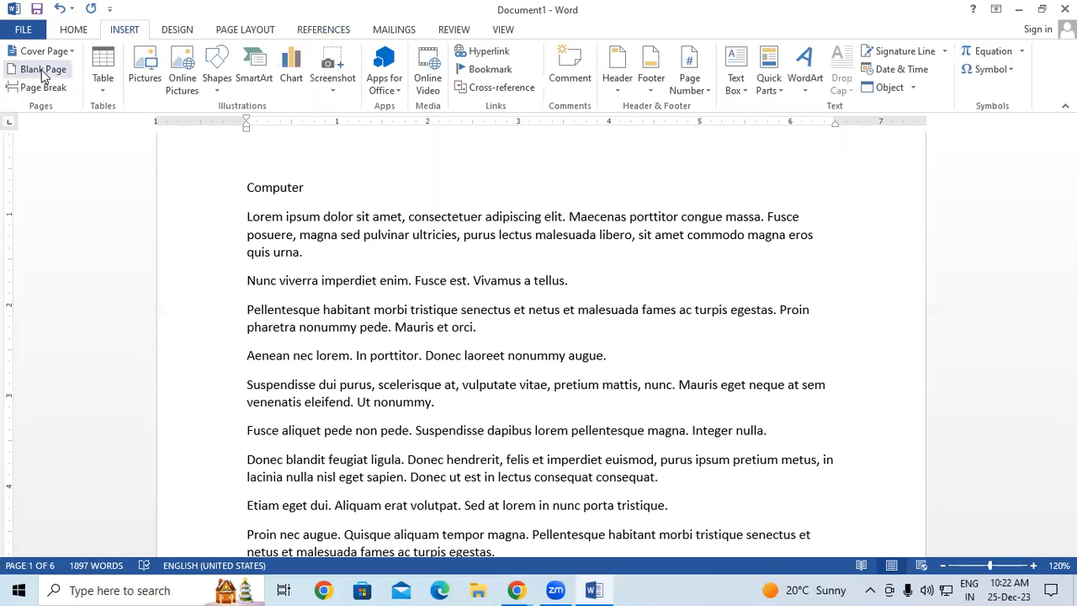
{"action": "left_click", "coordinate": [42, 73]}
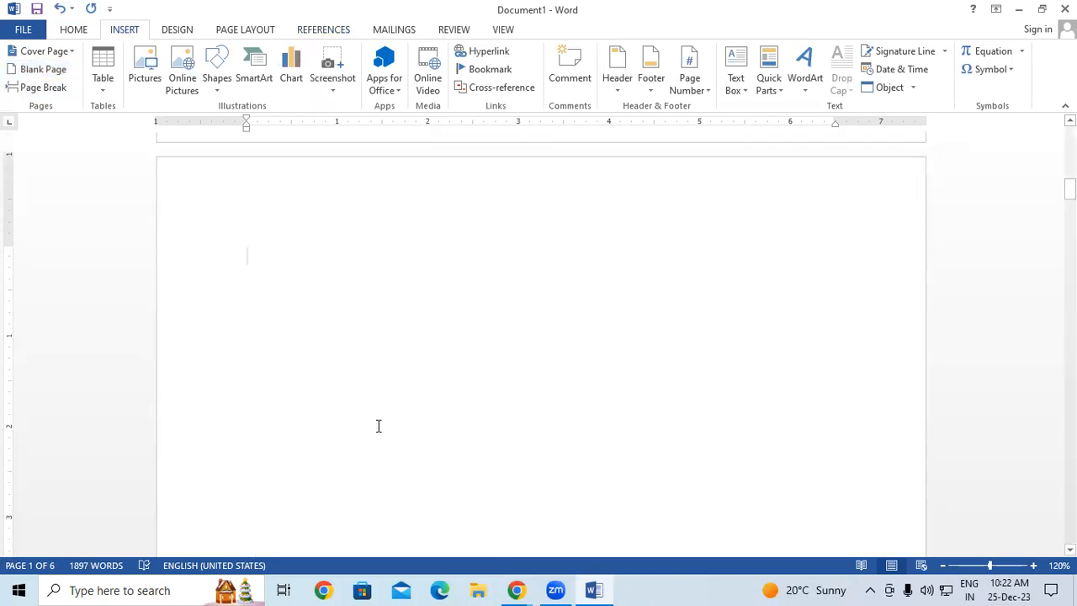
{"action": "key", "text": "ctrl+z"}
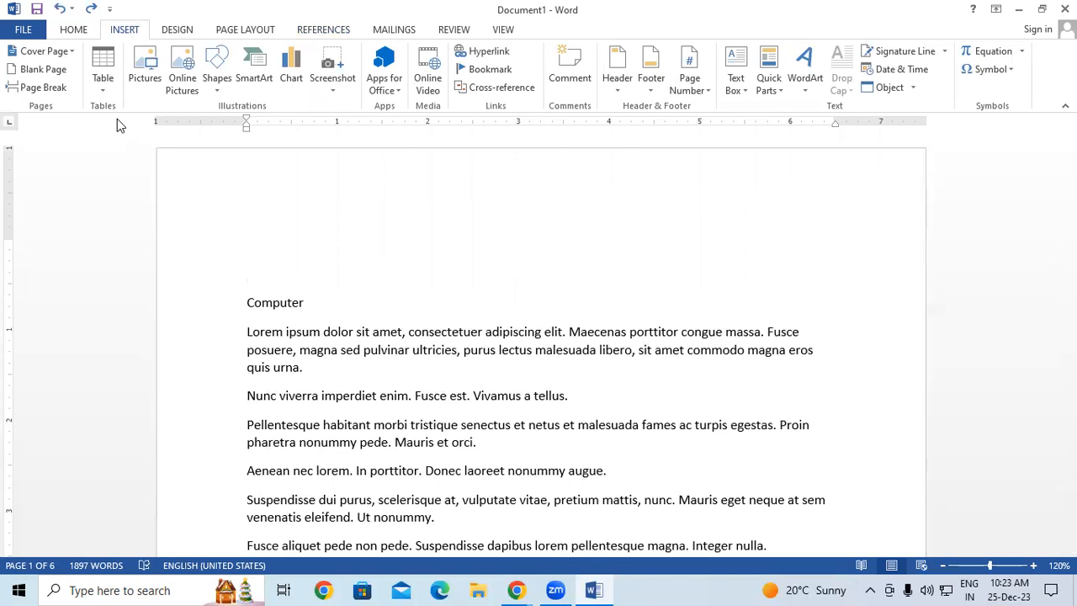
Step: Delete the empty lines above the Computer title and insert a blank page in front of it
{"action": "key", "text": "Delete"}
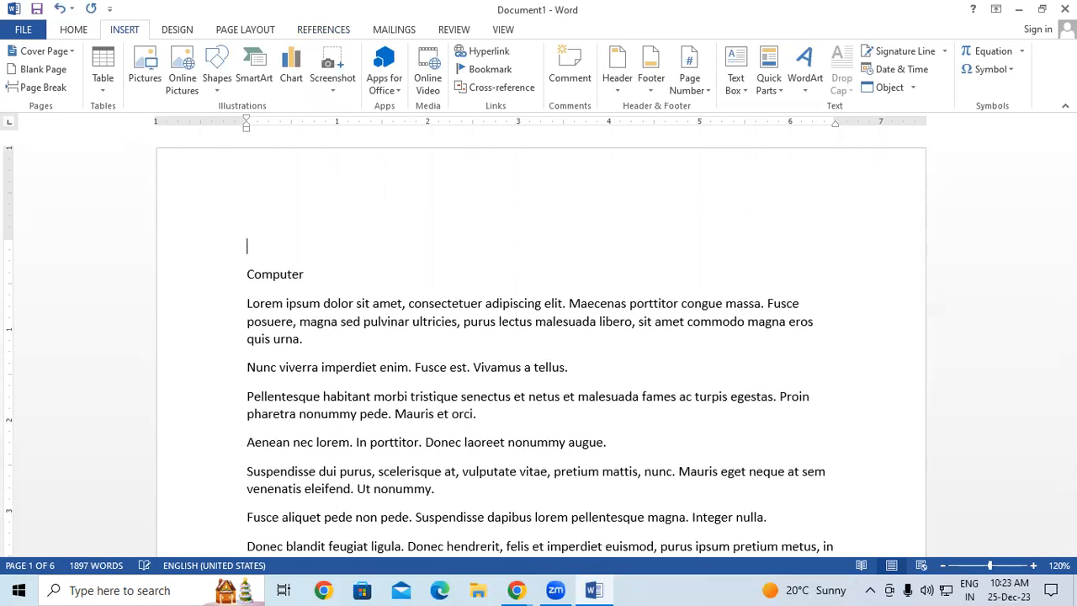
{"action": "key", "text": "Delete"}
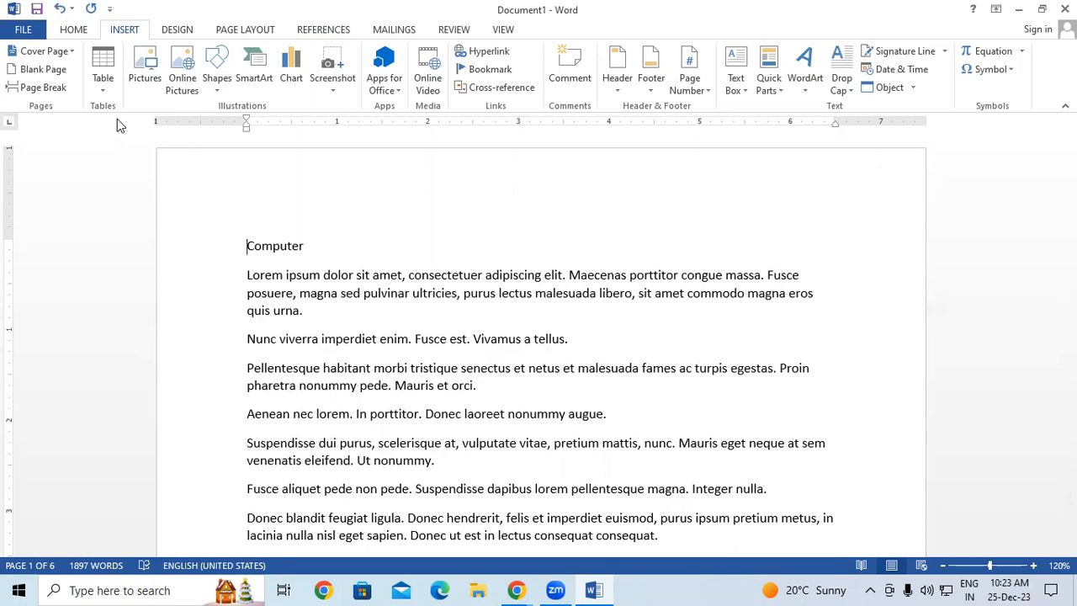
{"action": "left_click", "coordinate": [26, 70]}
{"action": "scroll", "coordinate": [351, 271], "scroll_direction": "up", "scroll_amount": 4}
{"action": "scroll", "coordinate": [351, 271], "scroll_direction": "up", "scroll_amount": 3}
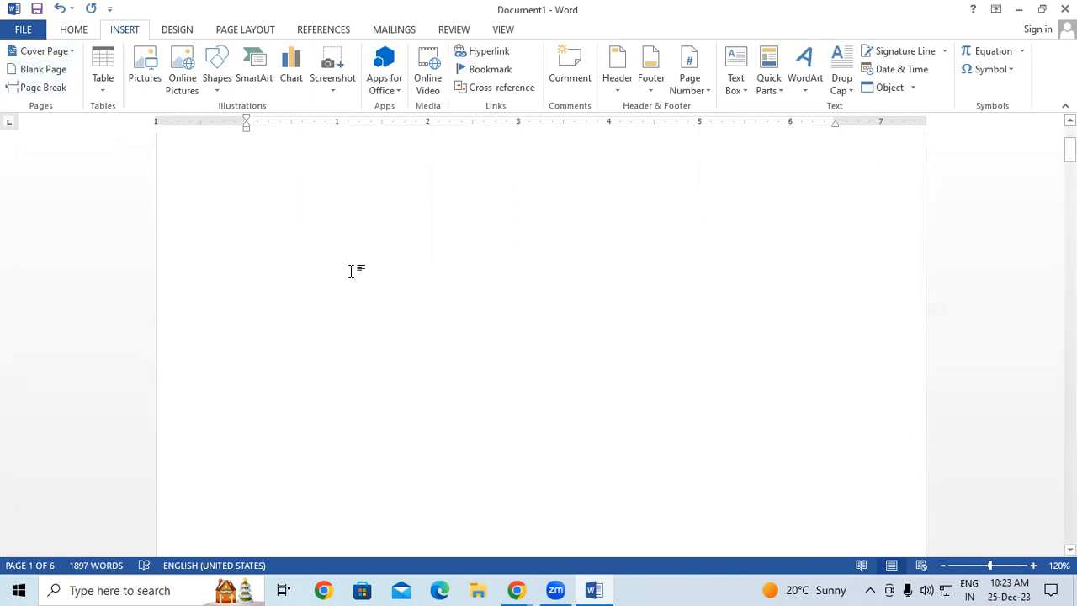
Step: Mark the title Computer on page 2 as a Level 1 entry for the table of contents
{"action": "scroll", "coordinate": [479, 413], "scroll_direction": "down", "scroll_amount": 6}
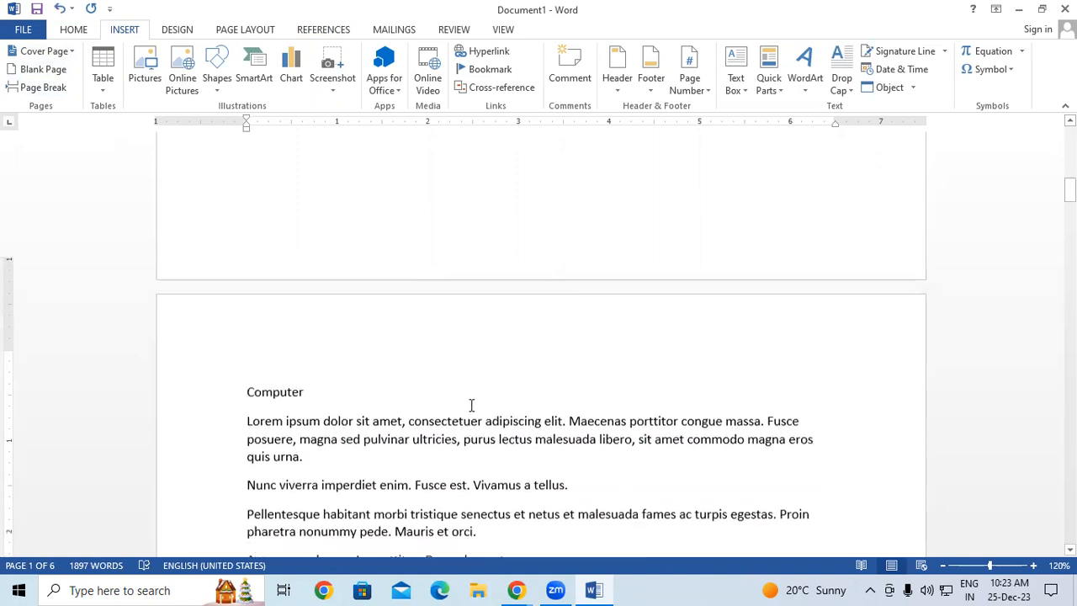
{"action": "left_click_drag", "start_coordinate": [260, 298], "coordinate": [308, 312]}
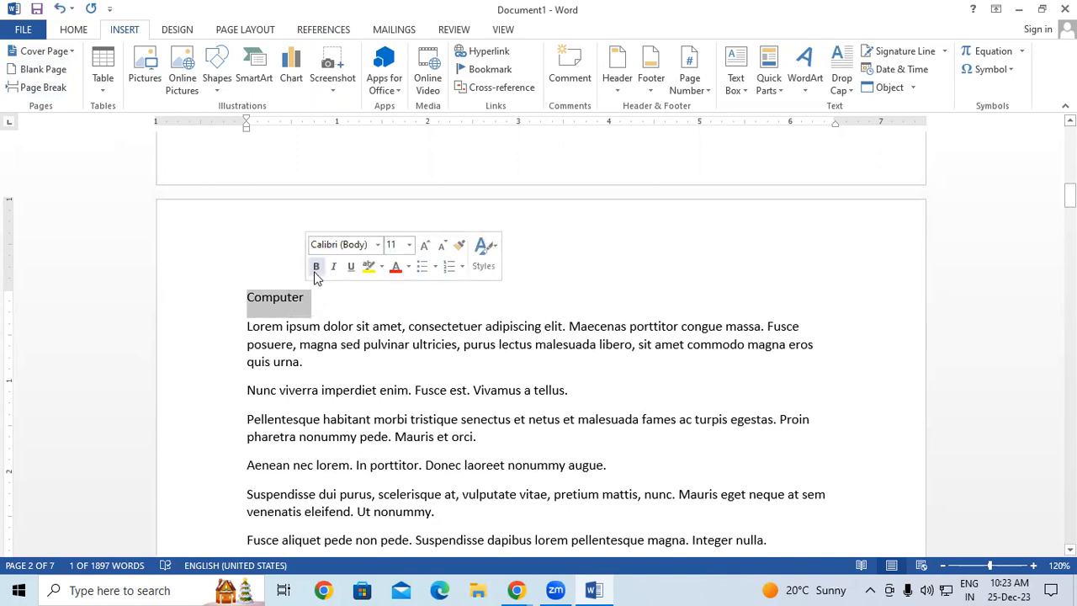
{"action": "left_click", "coordinate": [324, 30]}
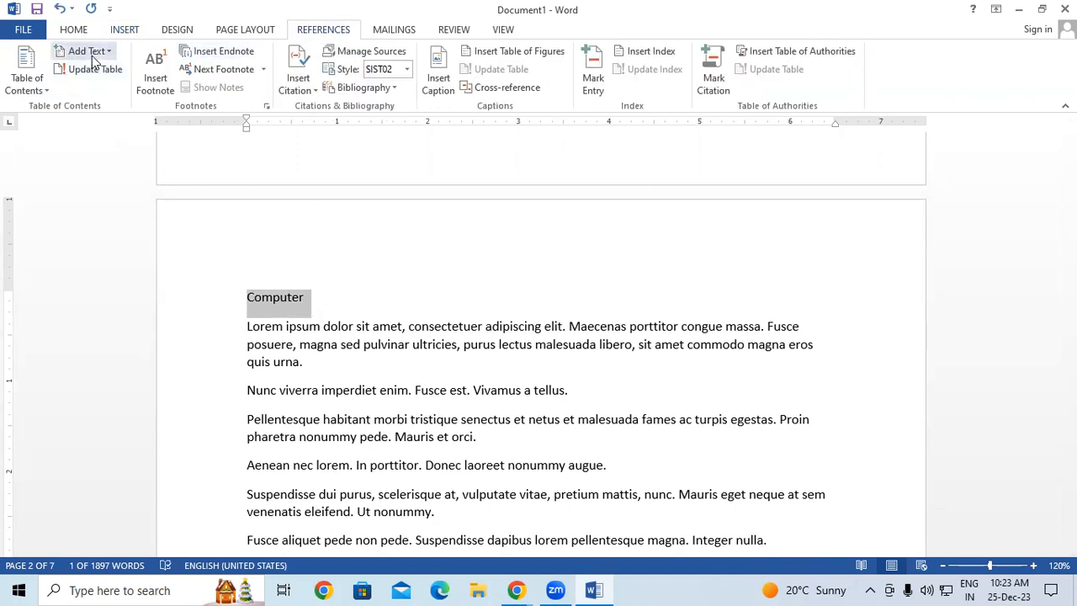
{"action": "left_click", "coordinate": [88, 52]}
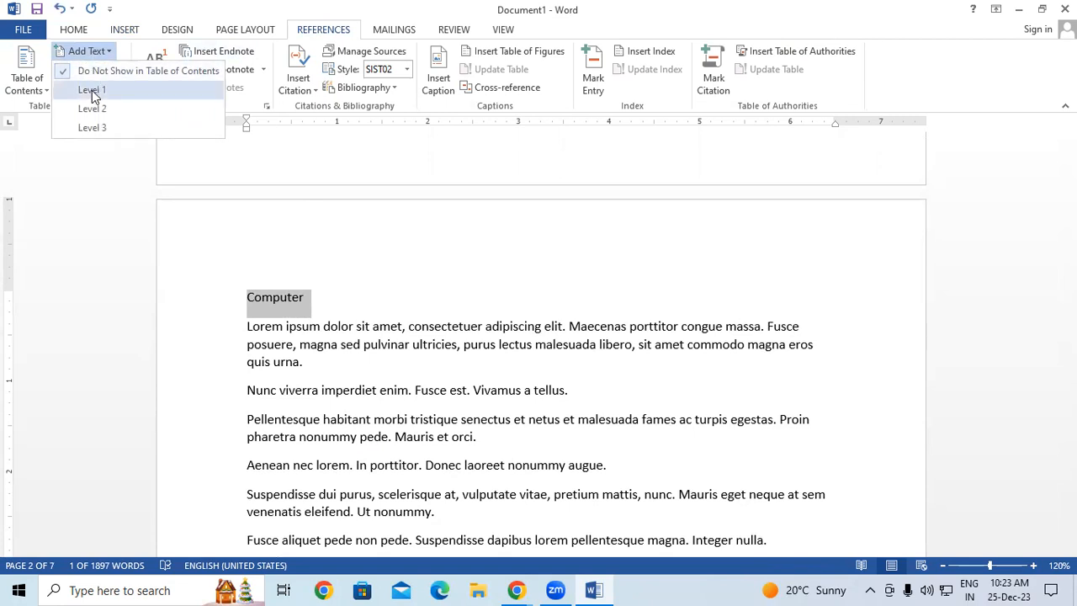
{"action": "left_click", "coordinate": [92, 90]}
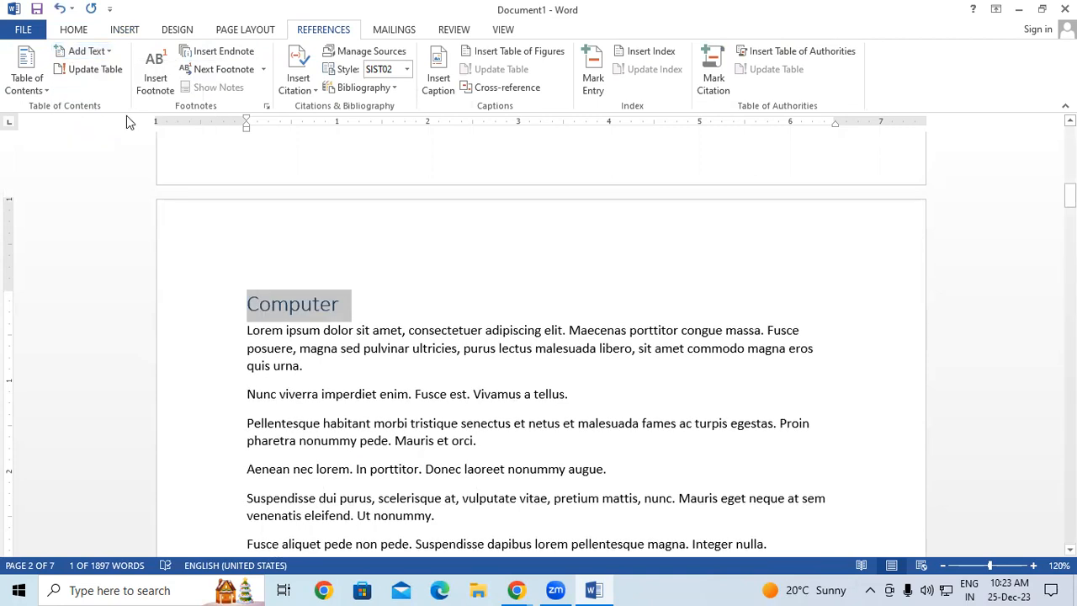
{"action": "left_click", "coordinate": [385, 305]}
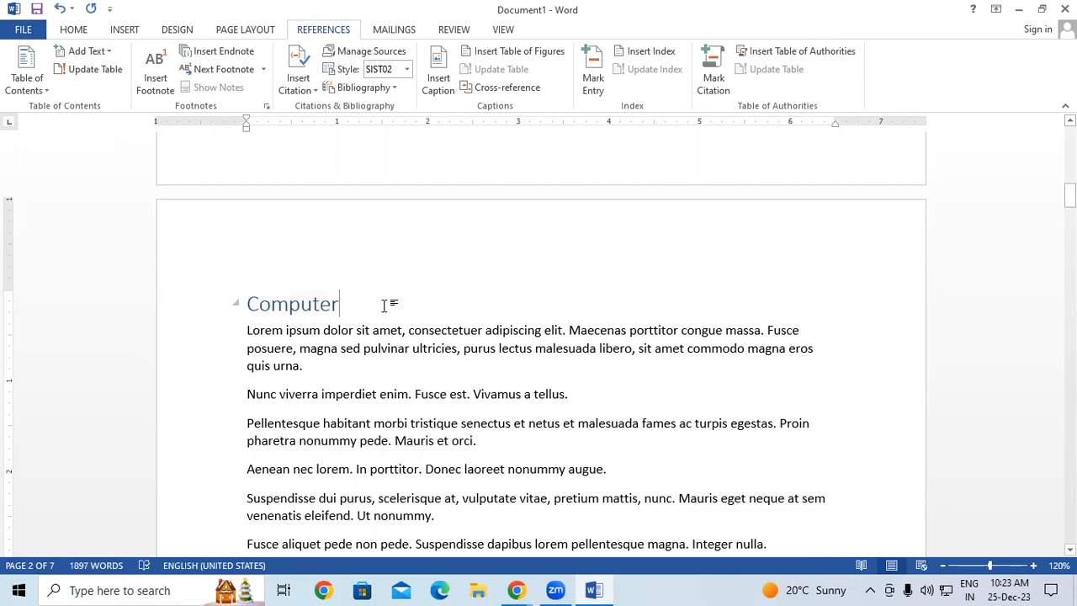
Step: Mark the title Input on page 3 as a Level 2 entry for the table of contents
{"action": "scroll", "coordinate": [384, 304], "scroll_direction": "down", "scroll_amount": 10}
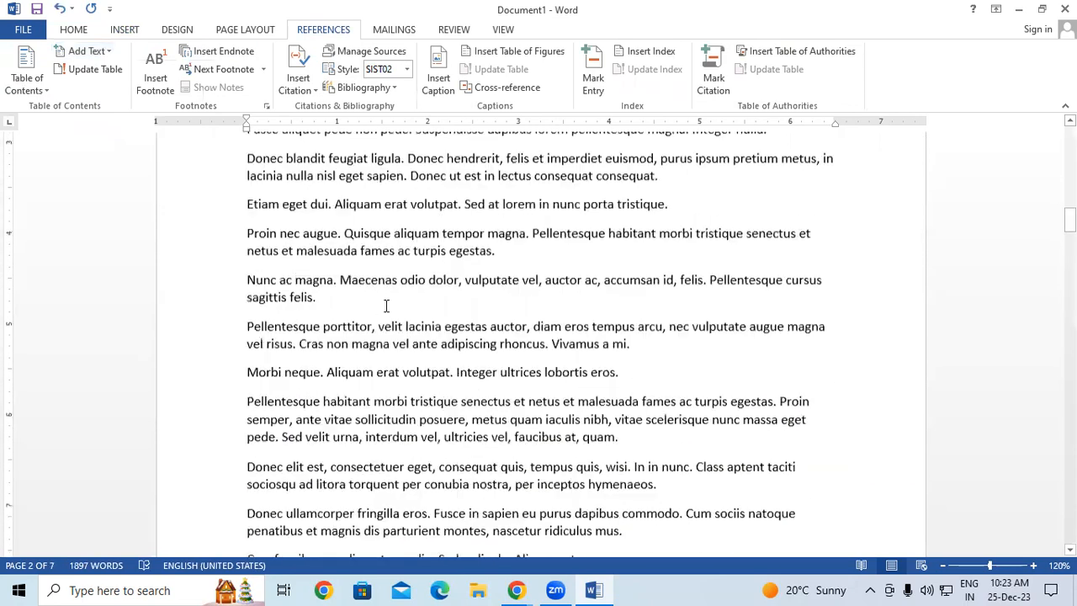
{"action": "scroll", "coordinate": [387, 304], "scroll_direction": "down", "scroll_amount": 12}
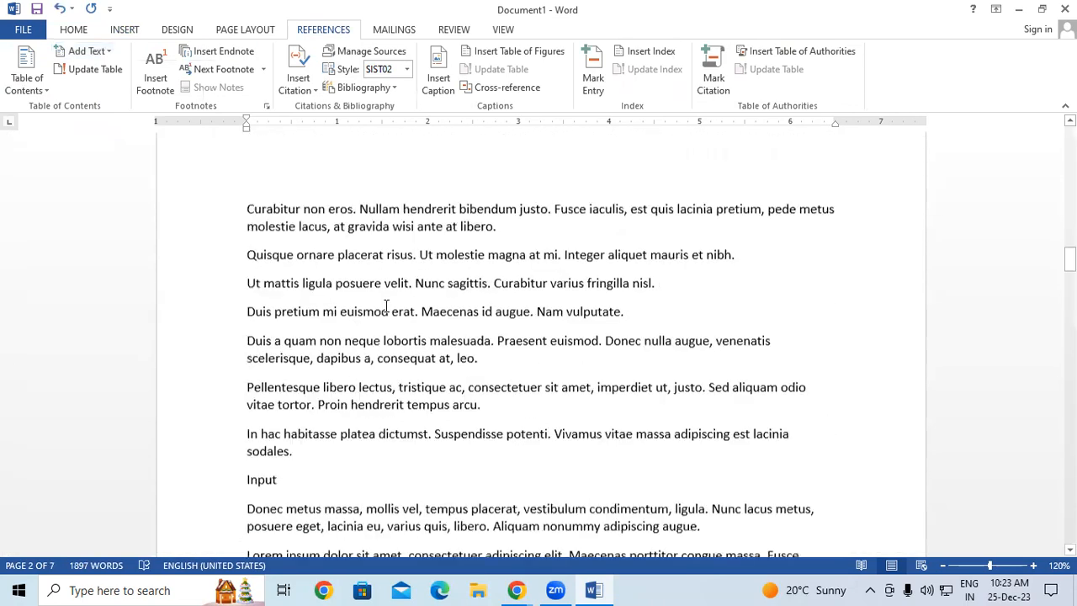
{"action": "left_click_drag", "start_coordinate": [242, 381], "coordinate": [286, 368]}
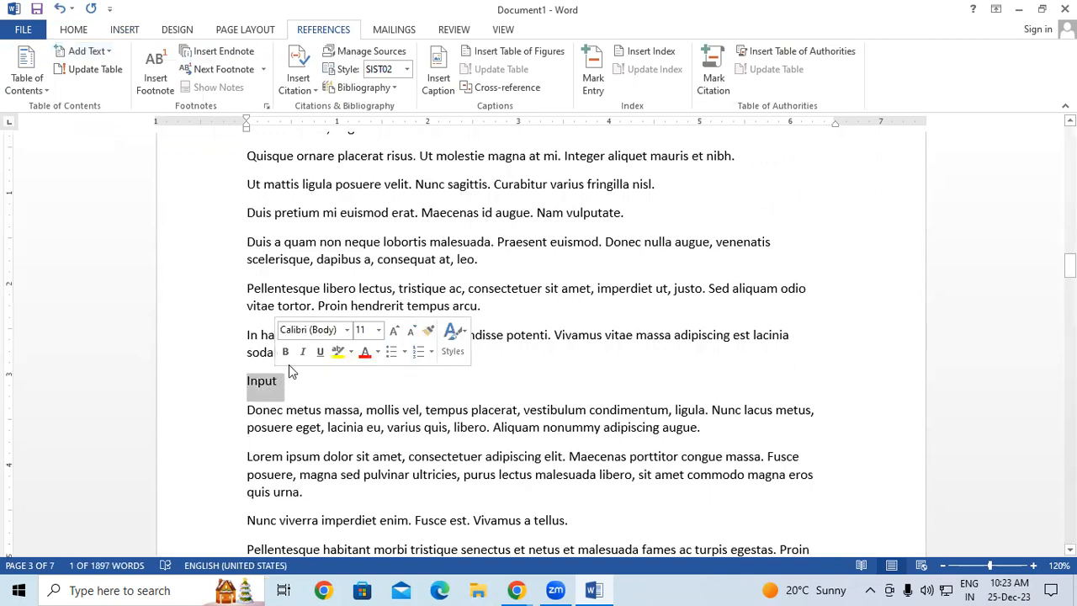
{"action": "left_click", "coordinate": [99, 54]}
{"action": "left_click", "coordinate": [116, 99]}
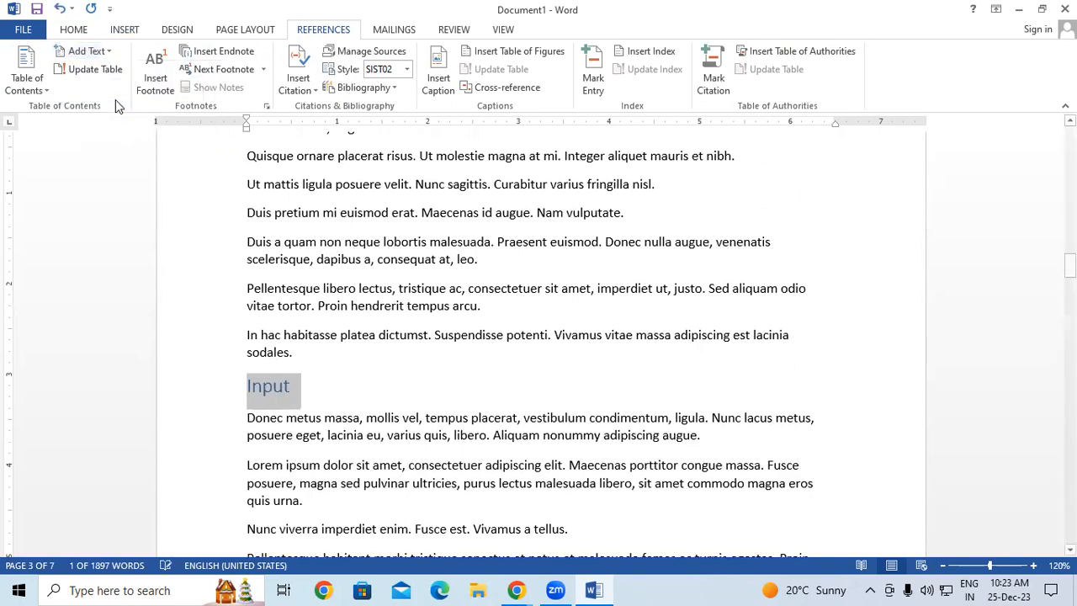
{"action": "left_click", "coordinate": [372, 349]}
Step: Mark the title Mouse on page 4 as a Level 3 entry for the table of contents
{"action": "scroll", "coordinate": [369, 351], "scroll_direction": "down", "scroll_amount": 8}
{"action": "scroll", "coordinate": [366, 351], "scroll_direction": "down", "scroll_amount": 7}
{"action": "left_click_drag", "start_coordinate": [247, 309], "coordinate": [295, 310]}
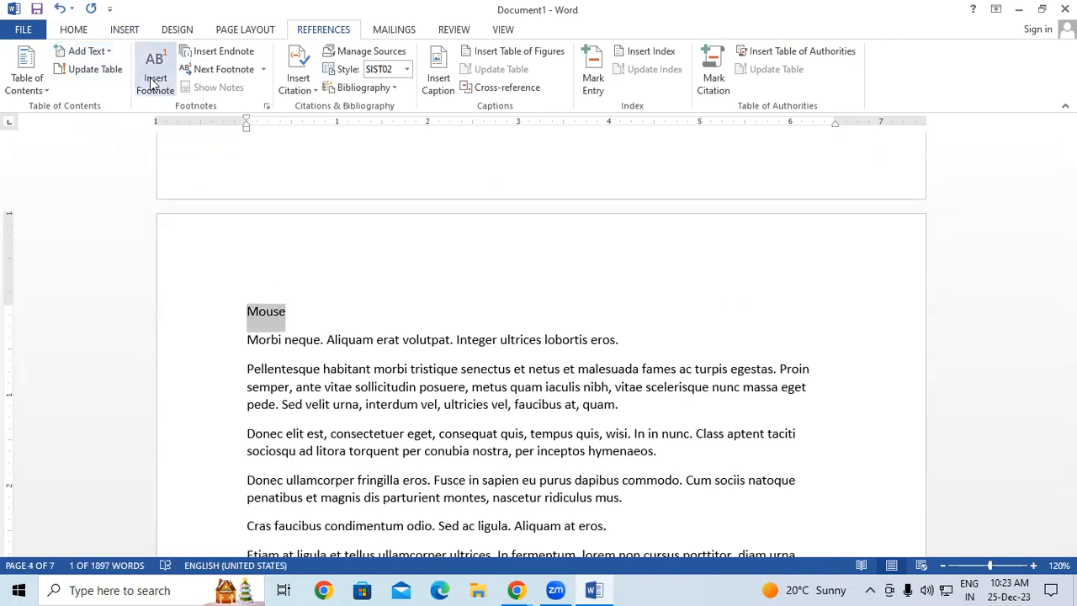
{"action": "left_click", "coordinate": [109, 52]}
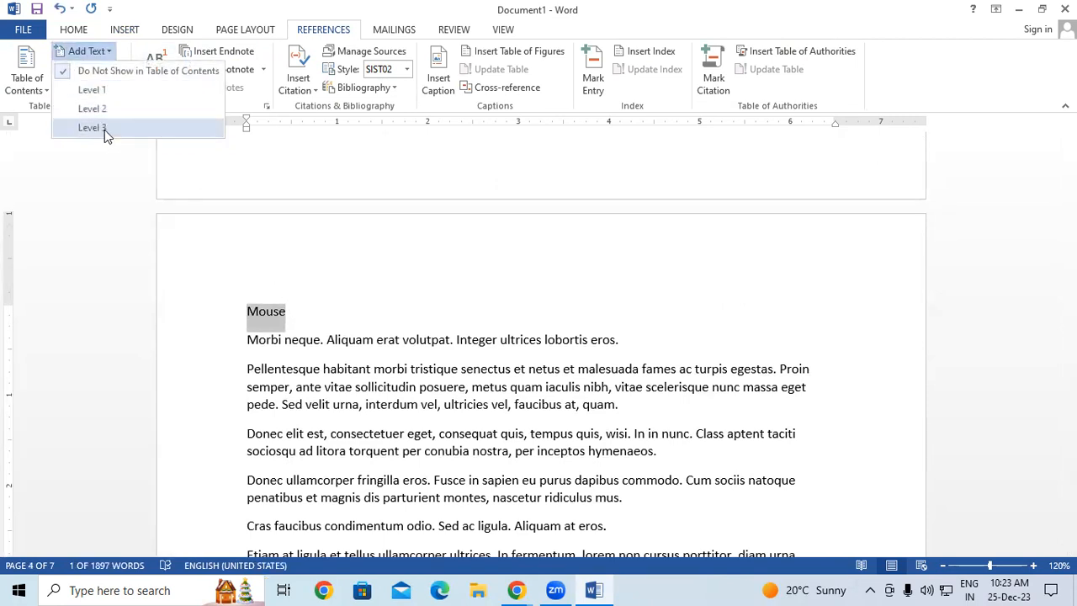
{"action": "left_click", "coordinate": [104, 130]}
Step: Mark the title Keyboard on page 5 as a Level 3 entry for the table of contents
{"action": "scroll", "coordinate": [375, 372], "scroll_direction": "down", "scroll_amount": 9}
{"action": "scroll", "coordinate": [369, 371], "scroll_direction": "down", "scroll_amount": 10}
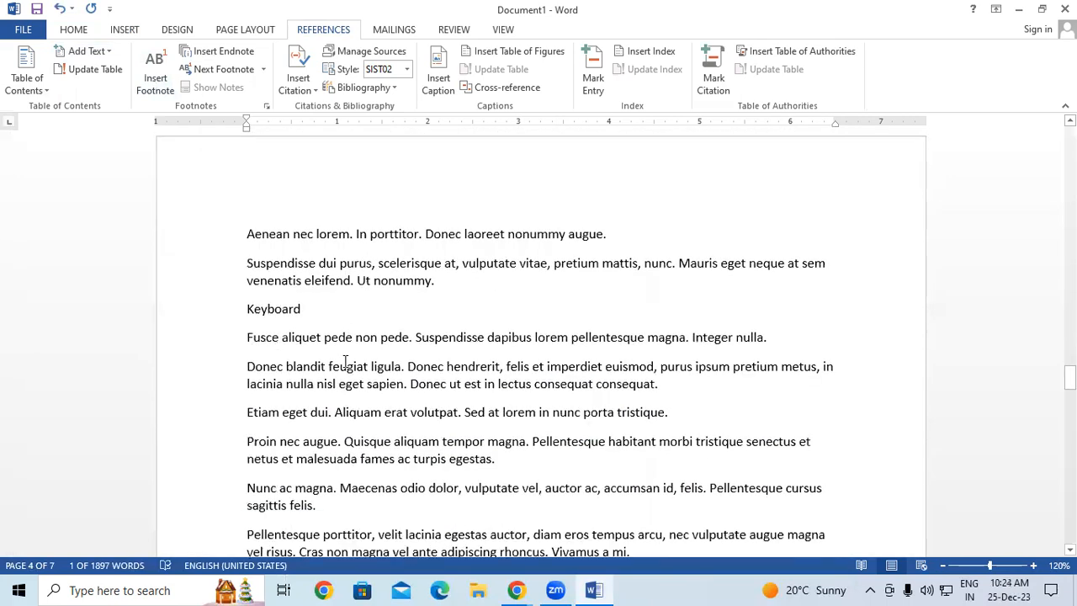
{"action": "left_click_drag", "start_coordinate": [246, 302], "coordinate": [307, 301]}
{"action": "left_click", "coordinate": [105, 53]}
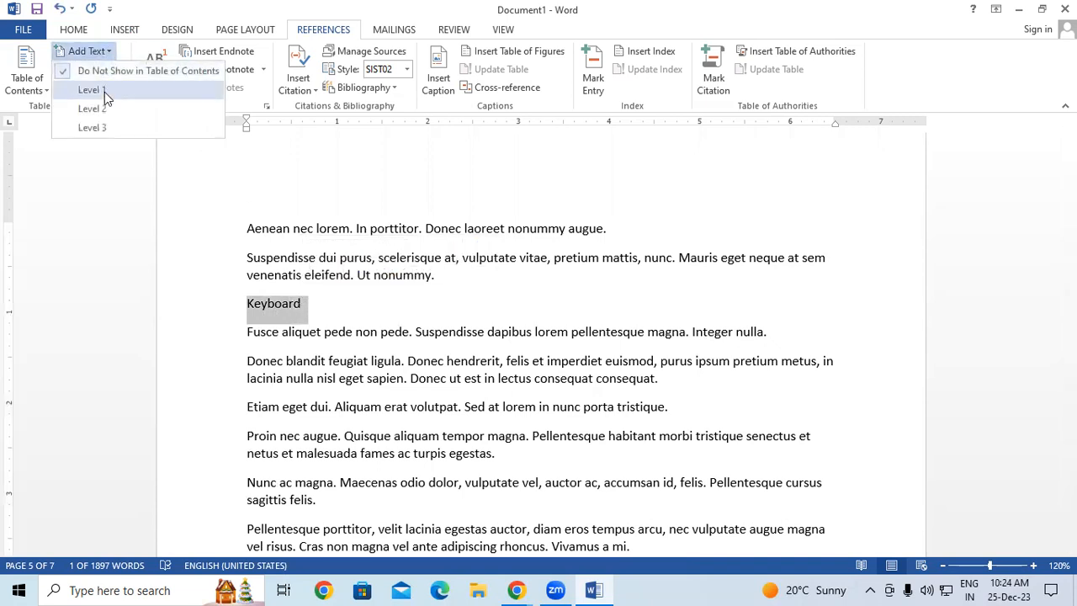
{"action": "left_click", "coordinate": [106, 129]}
{"action": "left_click", "coordinate": [355, 313]}
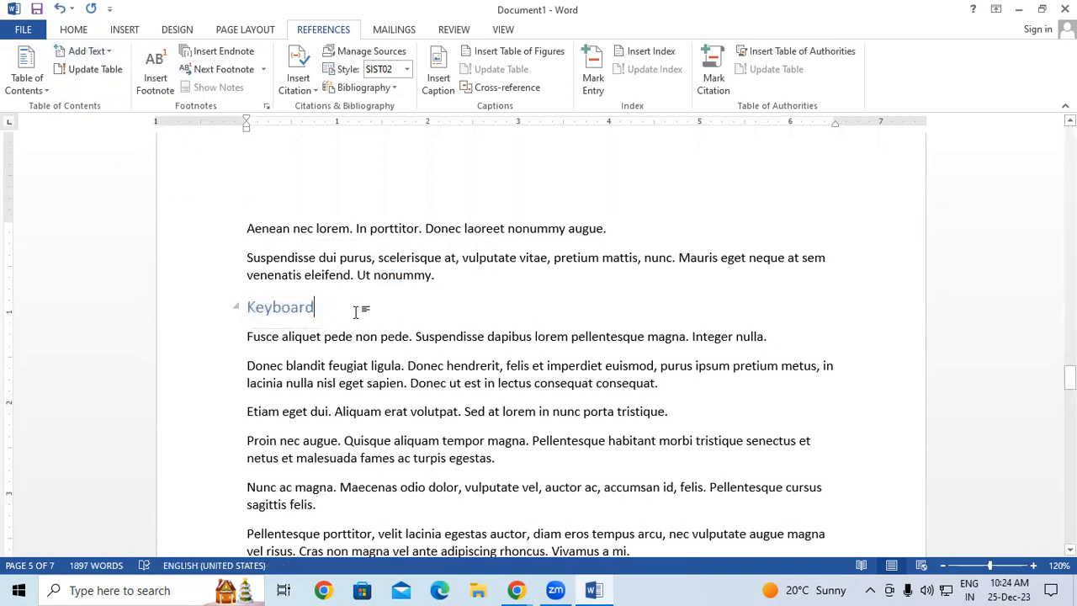
Step: Mark the title Process lower on page 5 as a Level 2 entry for the table of contents
{"action": "scroll", "coordinate": [355, 313], "scroll_direction": "down", "scroll_amount": 10}
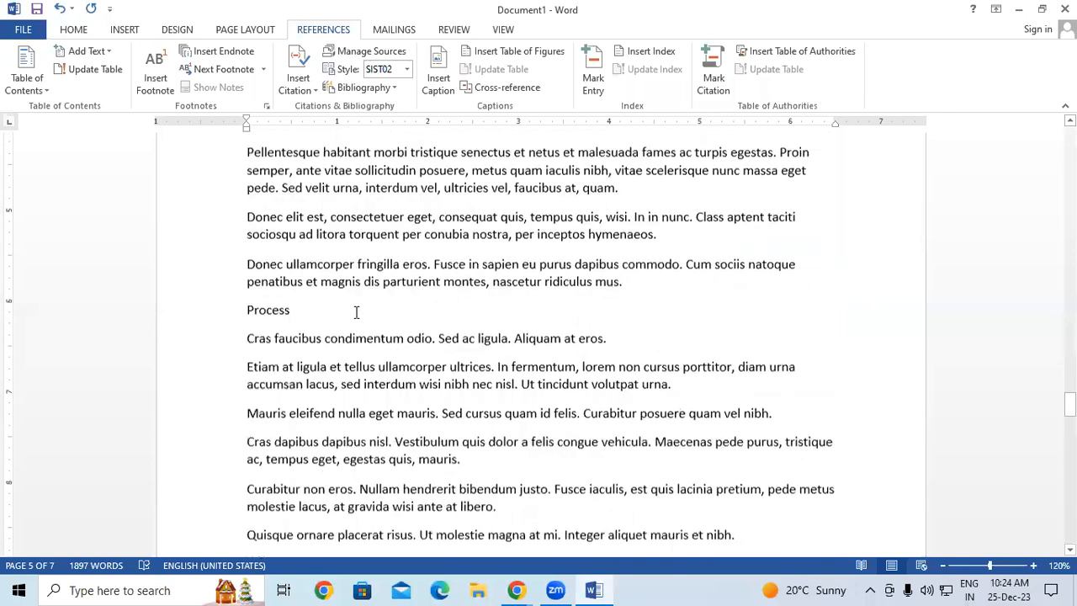
{"action": "left_click_drag", "start_coordinate": [294, 182], "coordinate": [245, 185]}
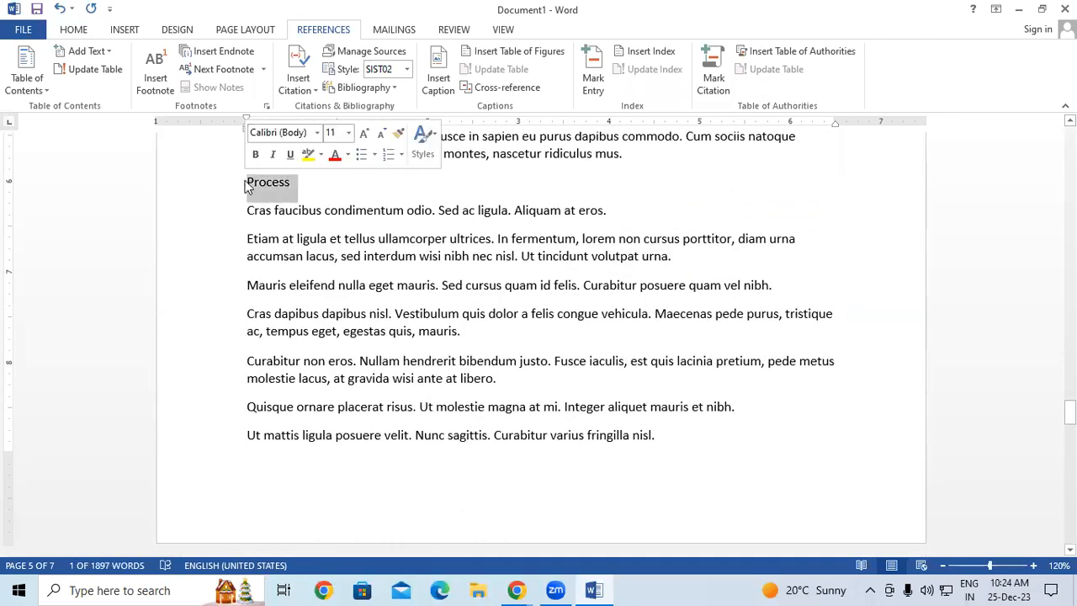
{"action": "left_click", "coordinate": [99, 54]}
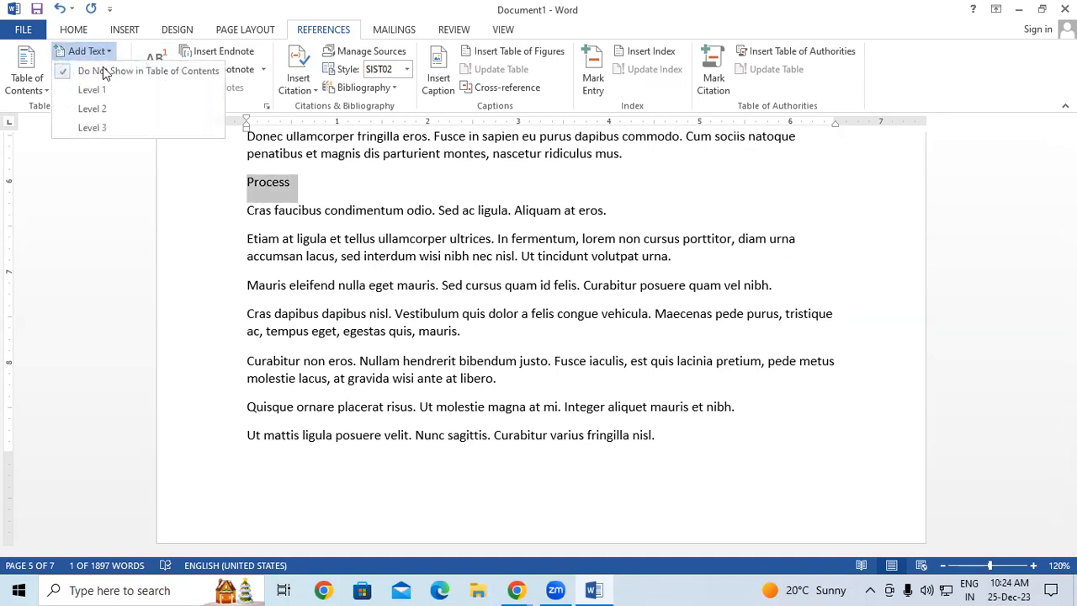
{"action": "left_click", "coordinate": [105, 106]}
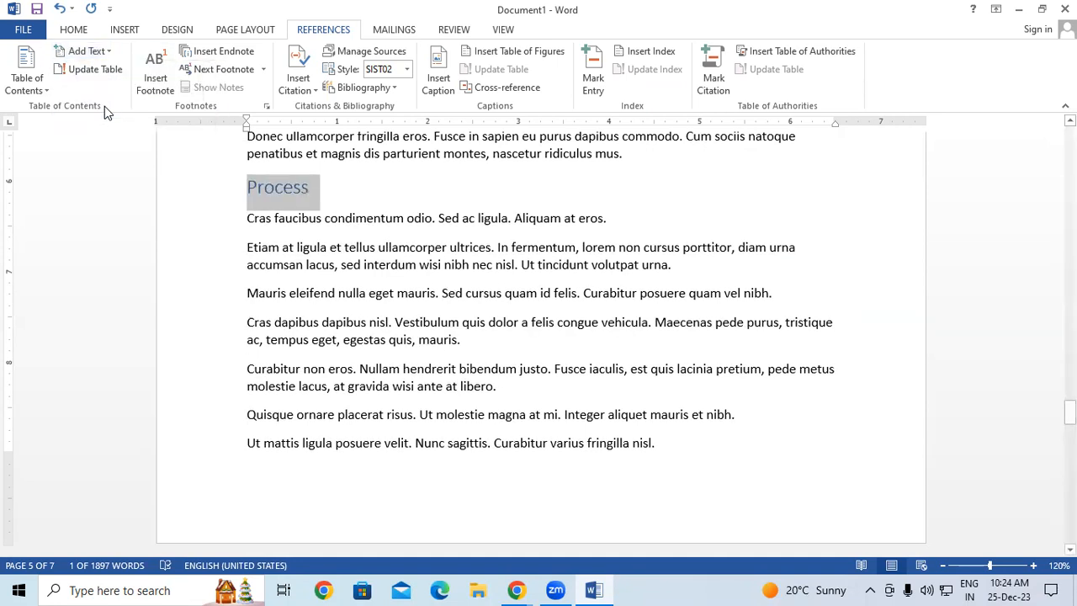
{"action": "left_click", "coordinate": [519, 226]}
{"action": "scroll", "coordinate": [352, 262], "scroll_direction": "down", "scroll_amount": 5}
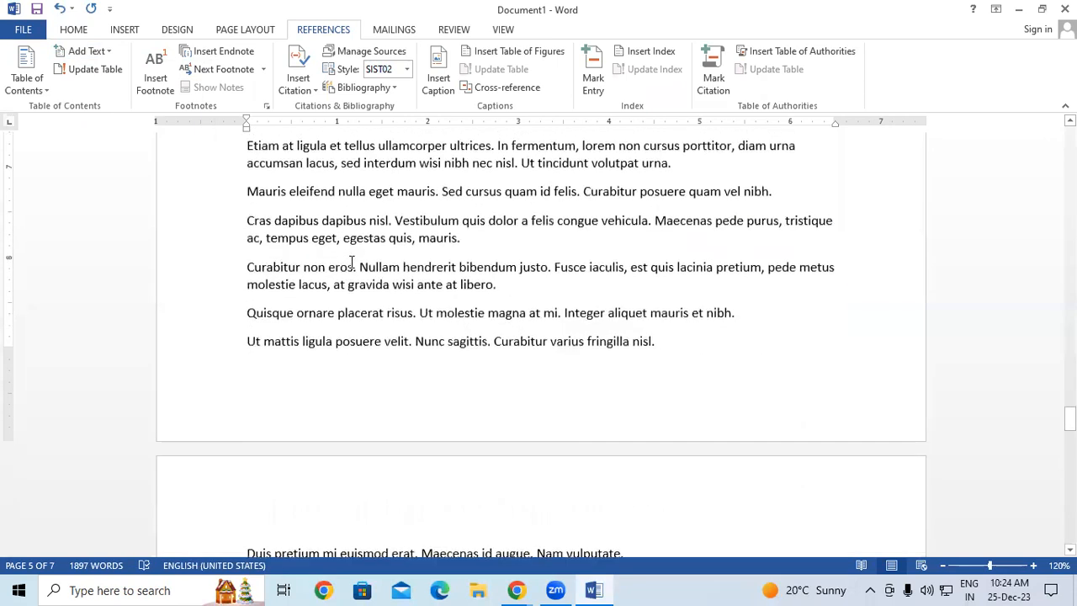
Step: Mark the title ALU on page 6 as a Level 3 entry for the table of contents
{"action": "scroll", "coordinate": [352, 262], "scroll_direction": "down", "scroll_amount": 3}
{"action": "double_click", "coordinate": [249, 325]}
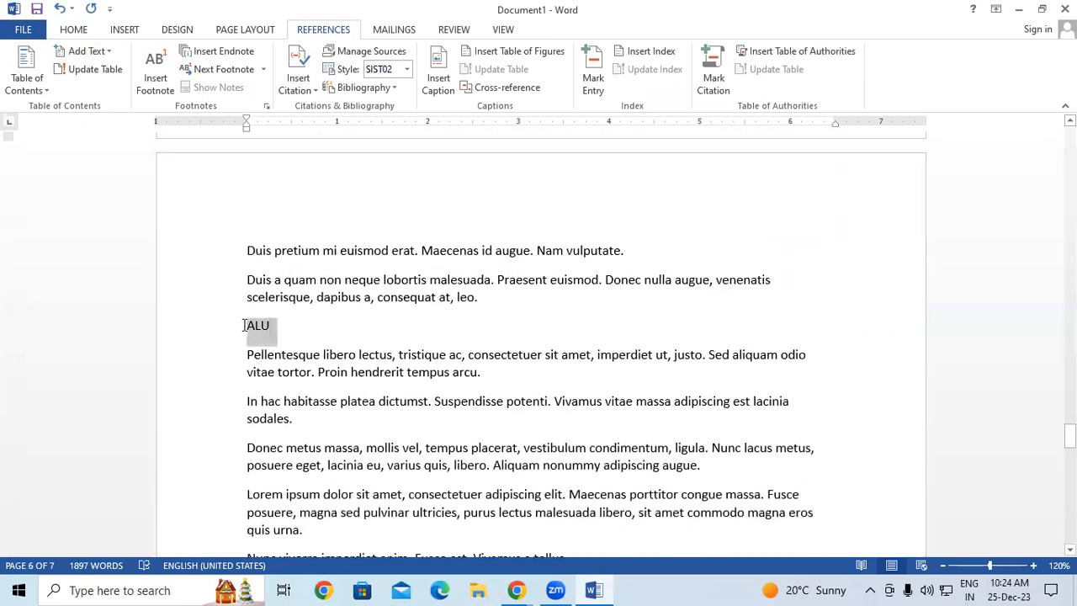
{"action": "left_click", "coordinate": [87, 52]}
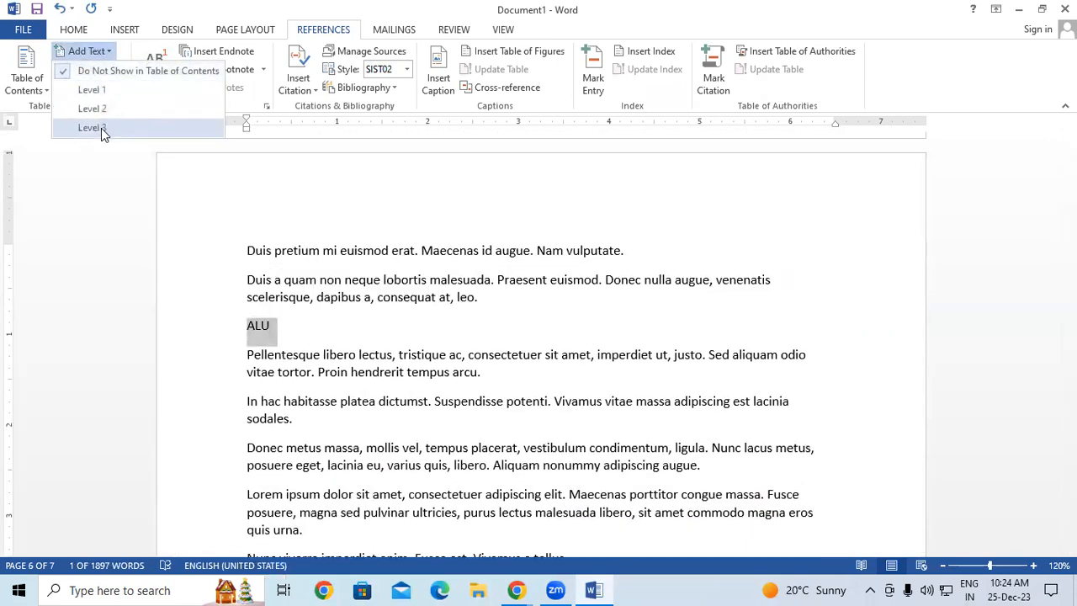
{"action": "left_click", "coordinate": [101, 128]}
Step: Mark the title CU lower on page 6 as a Level 3 entry for the table of contents
{"action": "scroll", "coordinate": [305, 305], "scroll_direction": "down", "scroll_amount": 6}
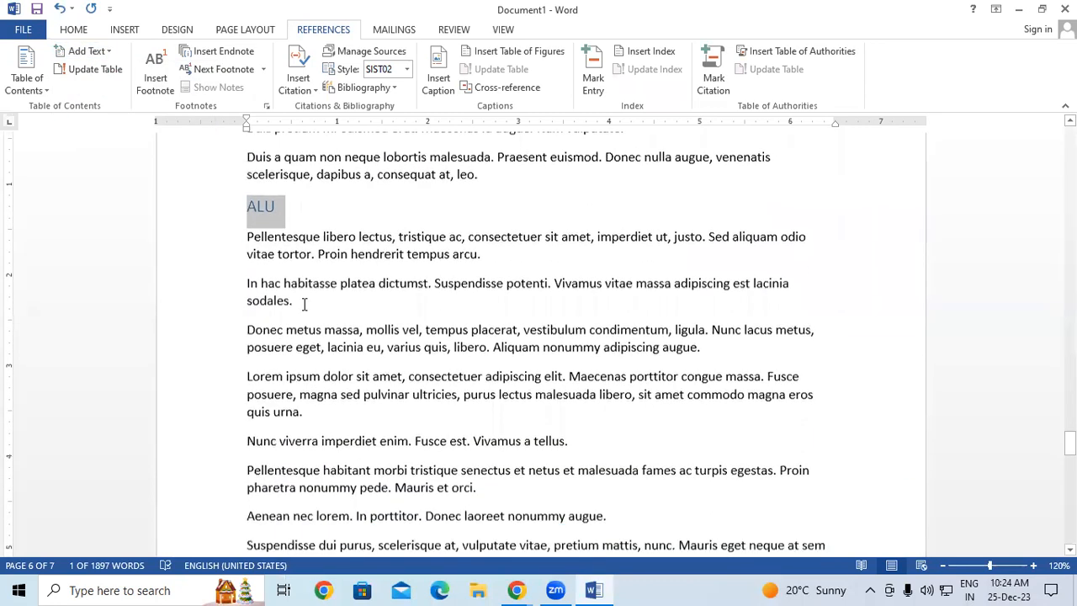
{"action": "scroll", "coordinate": [305, 305], "scroll_direction": "down", "scroll_amount": 5}
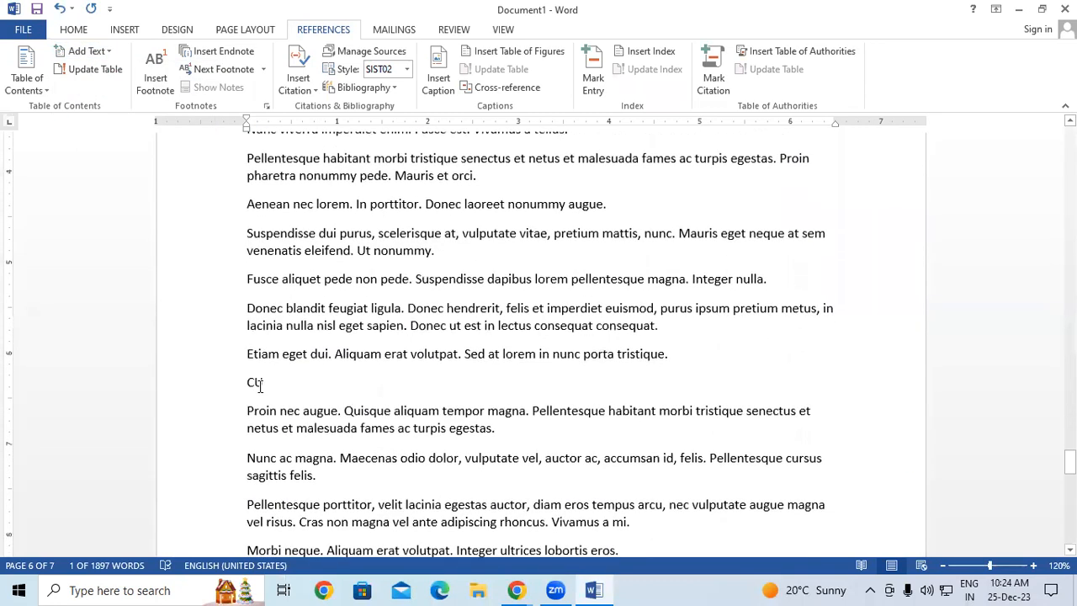
{"action": "double_click", "coordinate": [257, 382]}
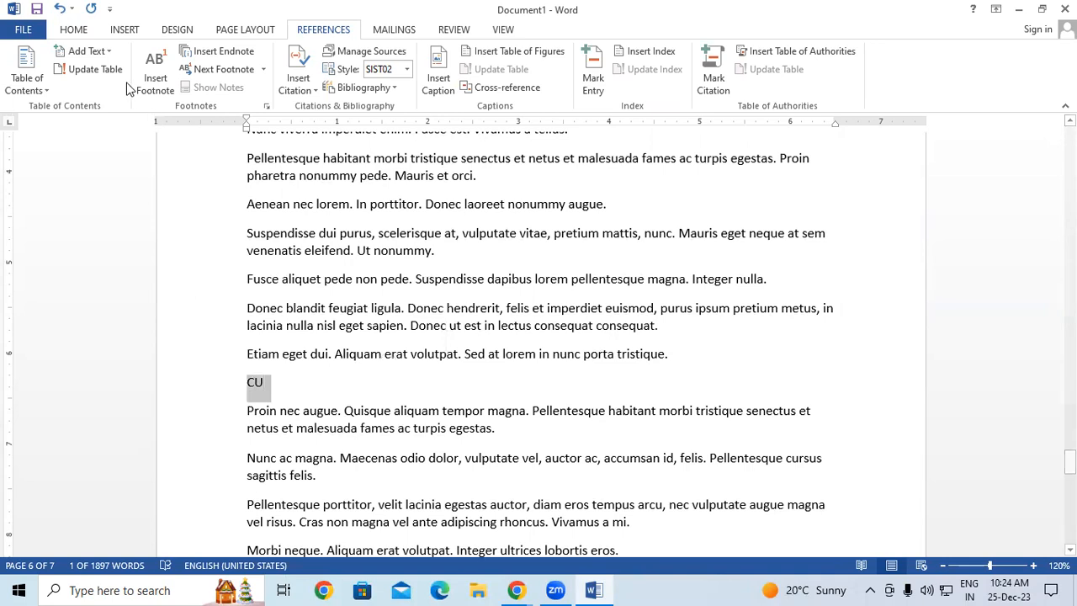
{"action": "left_click", "coordinate": [106, 60]}
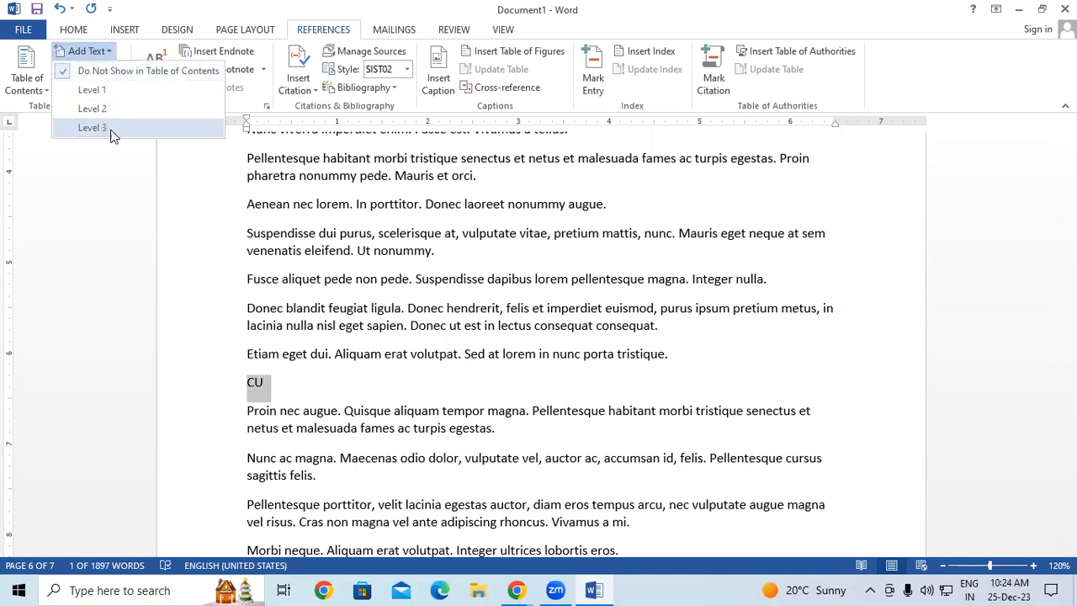
{"action": "left_click", "coordinate": [109, 127]}
Step: Mark the title MU on page 7 as a Level 3 entry for the table of contents
{"action": "scroll", "coordinate": [363, 301], "scroll_direction": "down", "scroll_amount": 3}
{"action": "scroll", "coordinate": [364, 301], "scroll_direction": "down", "scroll_amount": 15}
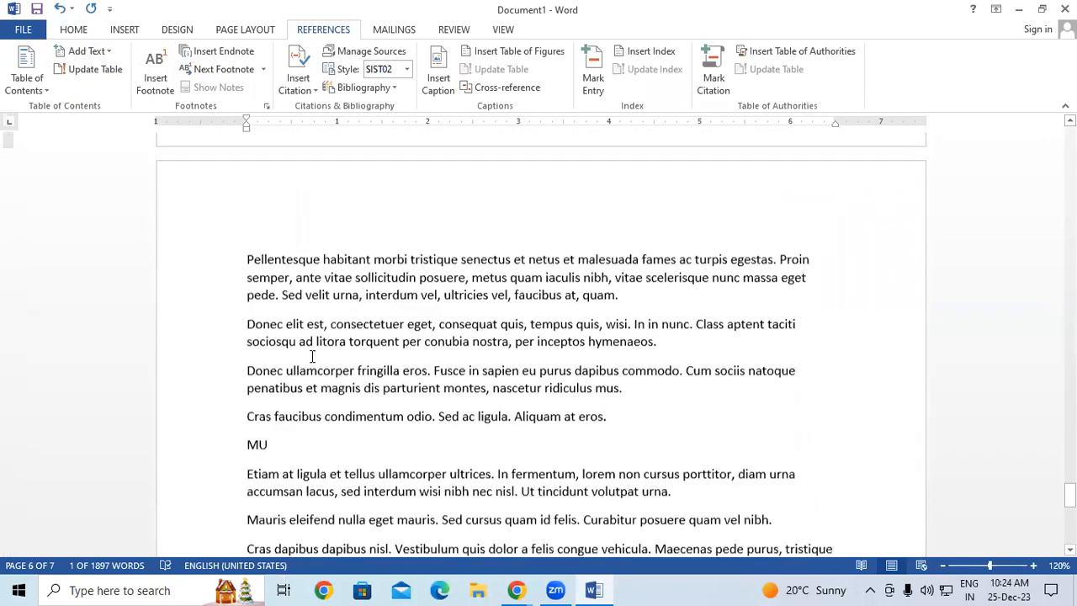
{"action": "double_click", "coordinate": [259, 354]}
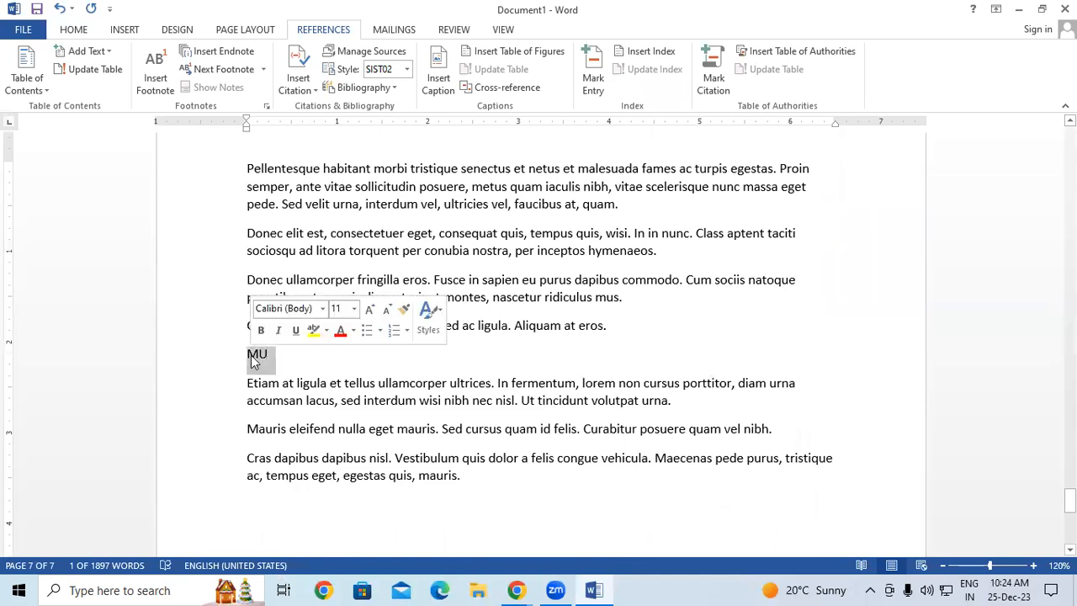
{"action": "scroll", "coordinate": [163, 213], "scroll_direction": "up", "scroll_amount": 1}
{"action": "scroll", "coordinate": [162, 213], "scroll_direction": "up", "scroll_amount": 1}
{"action": "left_click", "coordinate": [103, 61]}
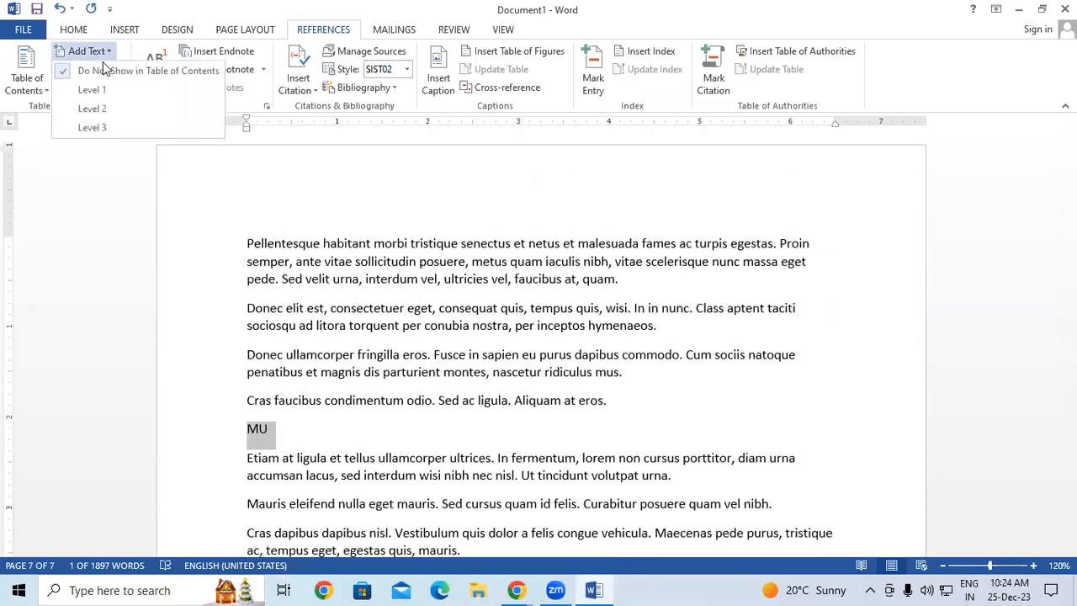
{"action": "left_click", "coordinate": [106, 127]}
{"action": "left_click", "coordinate": [337, 457]}
{"action": "scroll", "coordinate": [338, 456], "scroll_direction": "down", "scroll_amount": 1}
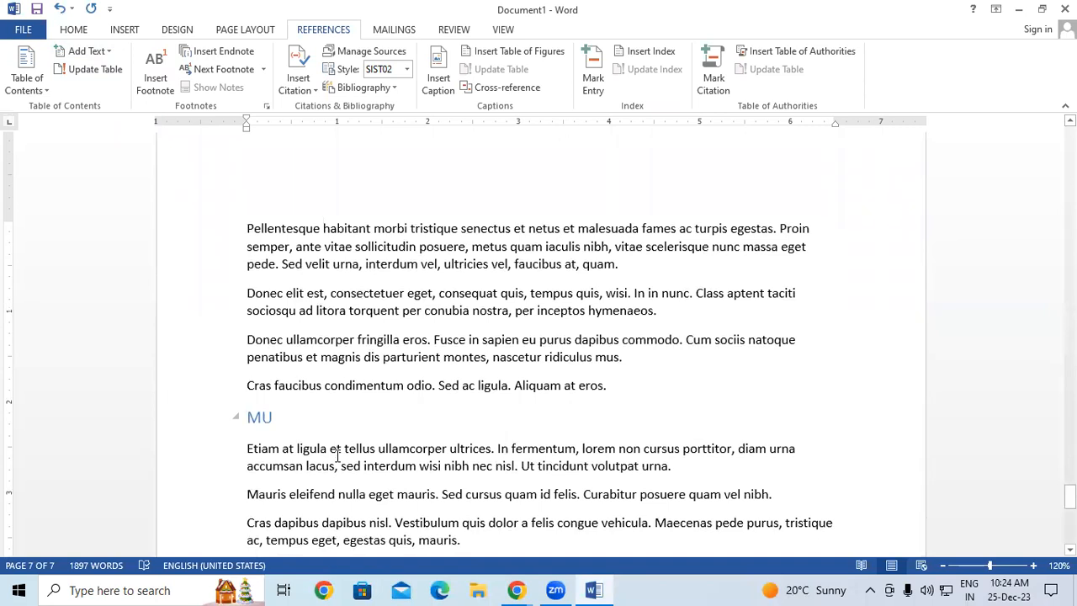
{"action": "scroll", "coordinate": [336, 457], "scroll_direction": "up", "scroll_amount": 2}
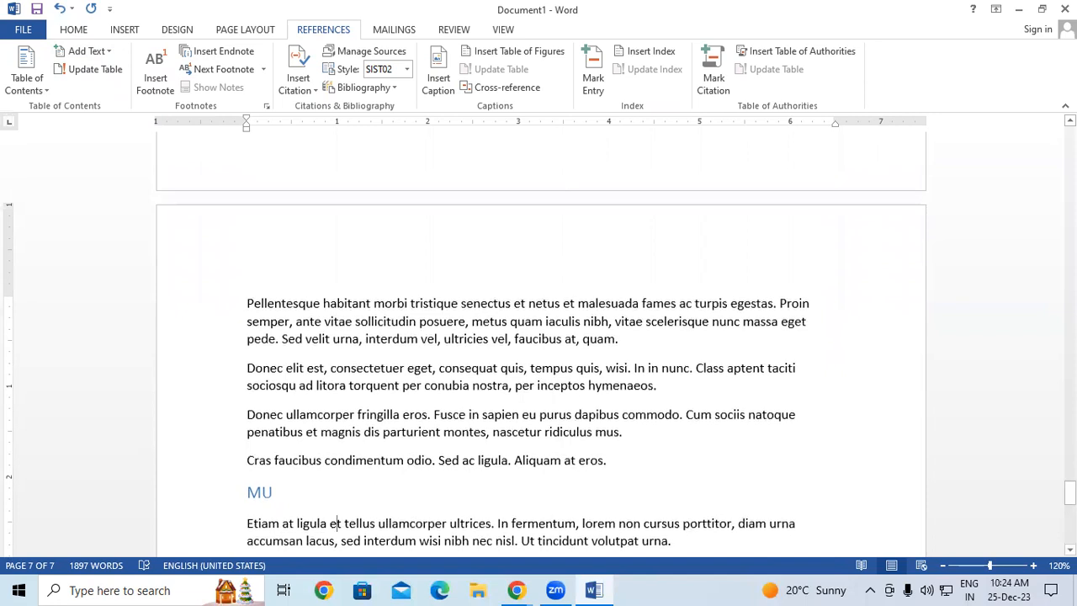
Step: Collapse all content under the Computer heading on page 2, check the shortened document, and expand the heading again
{"action": "left_click_drag", "start_coordinate": [1070, 493], "coordinate": [1047, 206]}
{"action": "scroll", "coordinate": [367, 210], "scroll_direction": "down", "scroll_amount": 2}
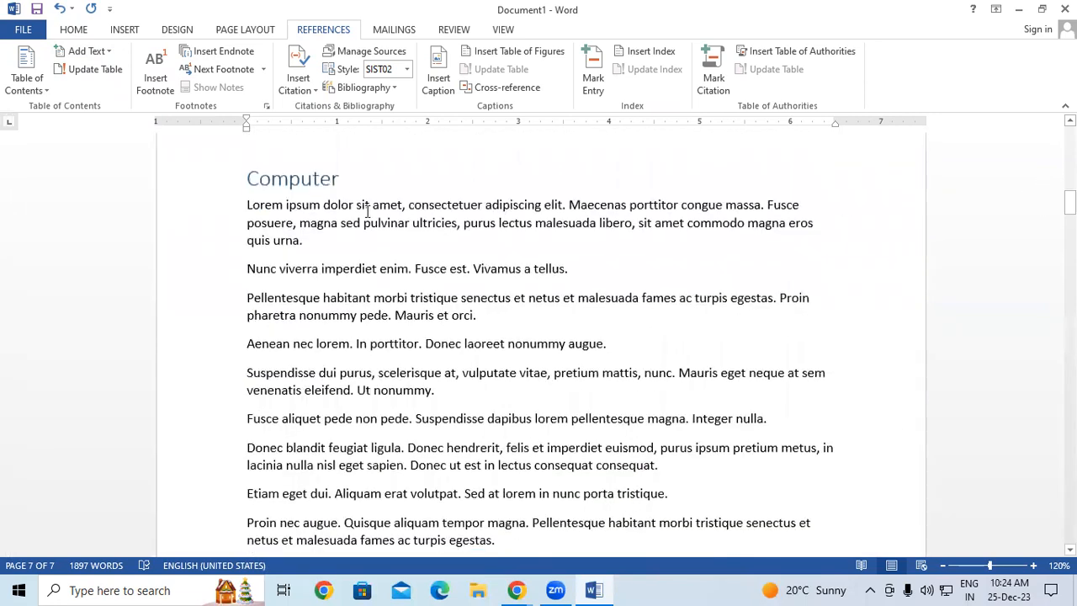
{"action": "left_click", "coordinate": [238, 179]}
{"action": "left_click", "coordinate": [238, 175]}
{"action": "scroll", "coordinate": [280, 228], "scroll_direction": "down", "scroll_amount": 3}
{"action": "scroll", "coordinate": [280, 228], "scroll_direction": "up", "scroll_amount": 2}
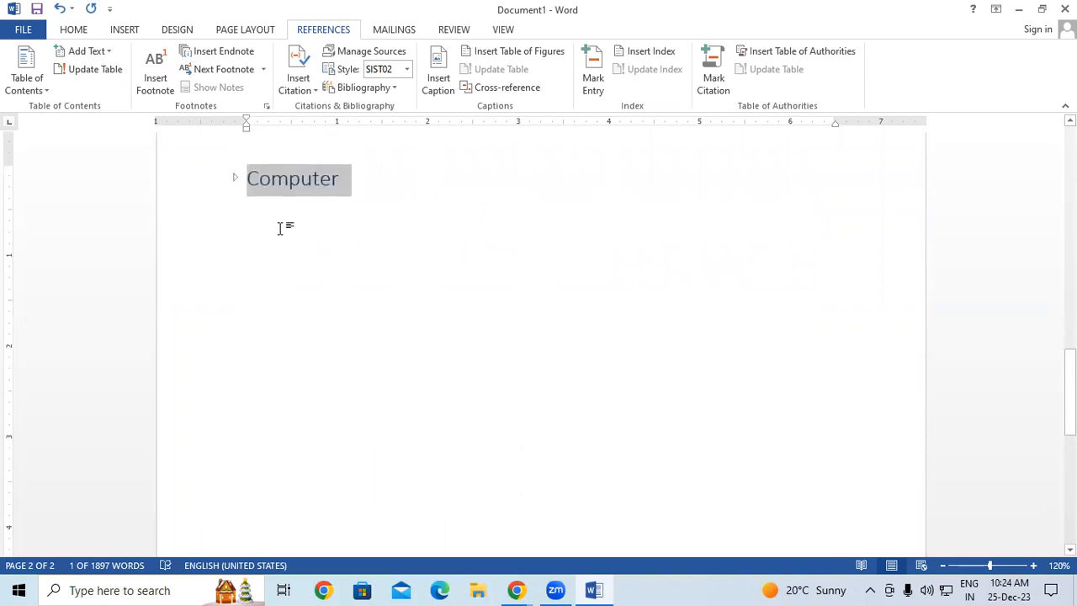
{"action": "scroll", "coordinate": [281, 224], "scroll_direction": "down", "scroll_amount": 10}
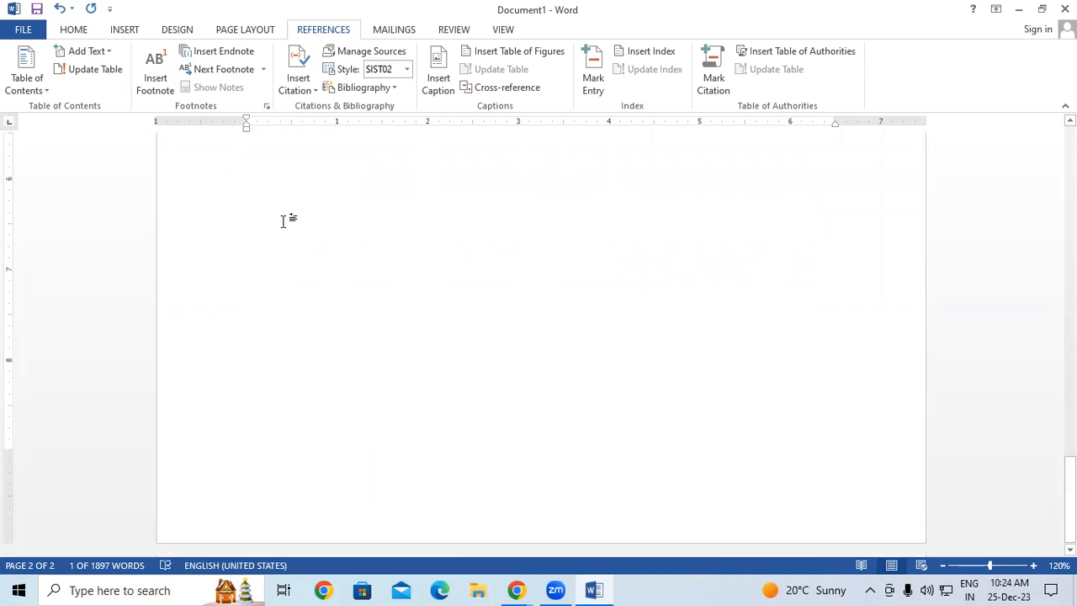
{"action": "scroll", "coordinate": [282, 220], "scroll_direction": "up", "scroll_amount": 8}
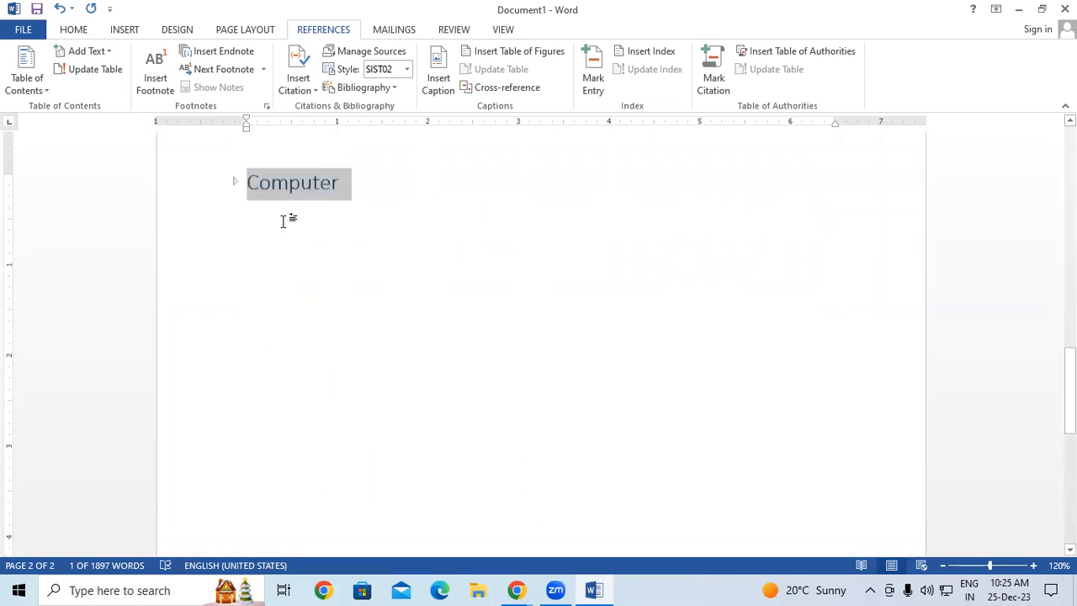
{"action": "scroll", "coordinate": [283, 221], "scroll_direction": "up", "scroll_amount": 2}
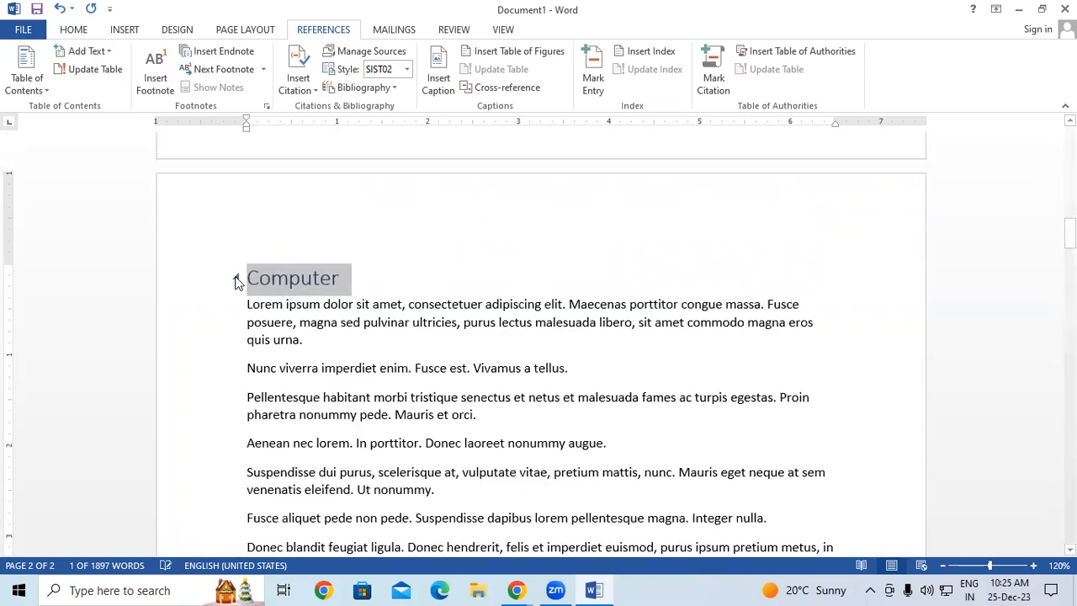
Step: Collapse the body text under the Mouse, Keyboard and Process headings, starting from the Mouse page
{"action": "scroll", "coordinate": [276, 304], "scroll_direction": "down", "scroll_amount": 10}
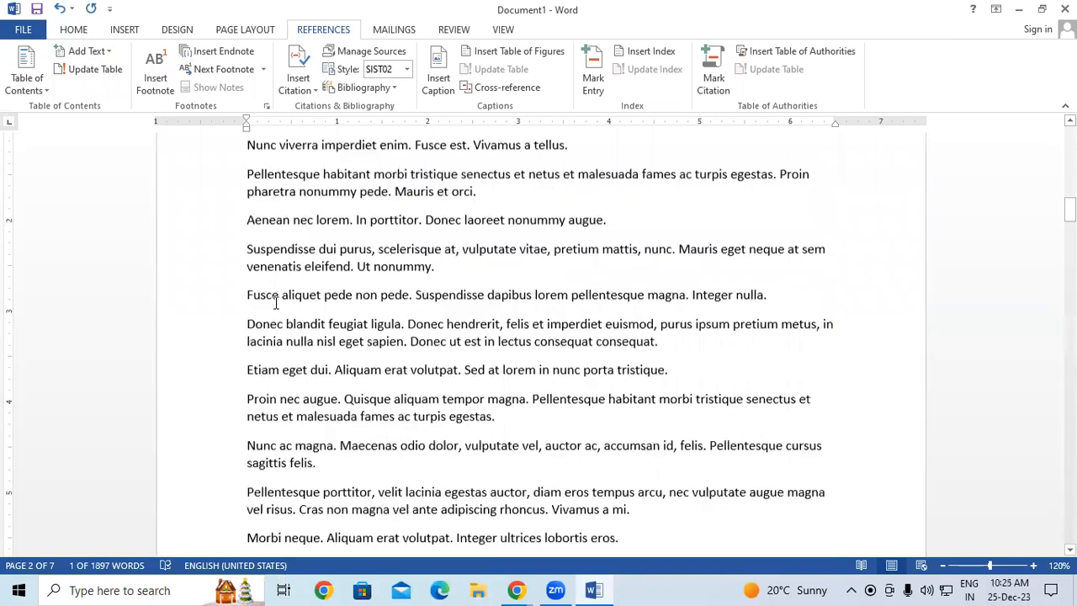
{"action": "scroll", "coordinate": [276, 303], "scroll_direction": "down", "scroll_amount": 9}
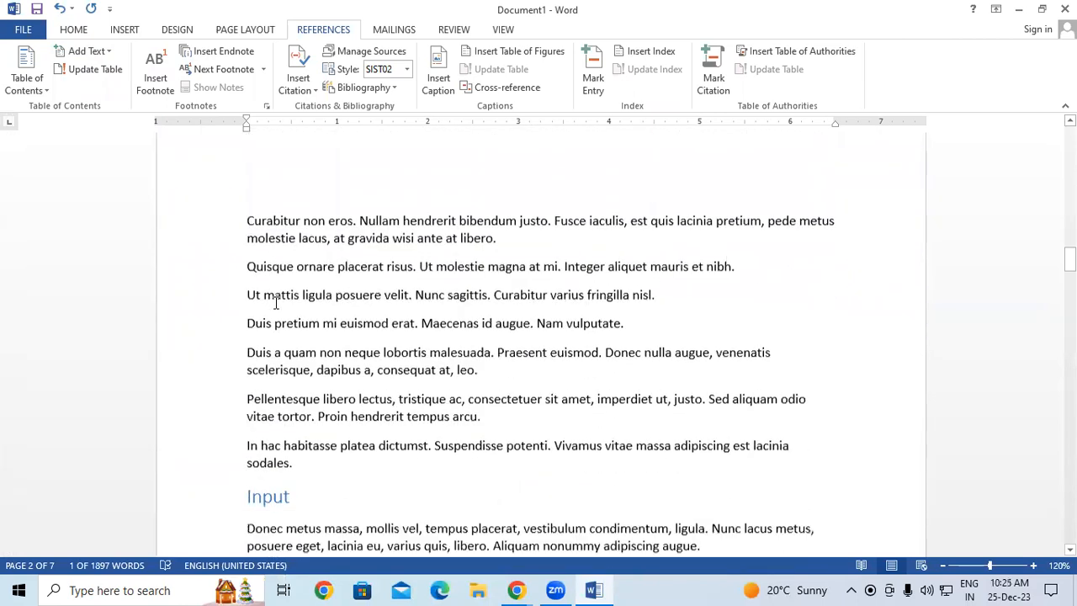
{"action": "scroll", "coordinate": [276, 304], "scroll_direction": "down", "scroll_amount": 10}
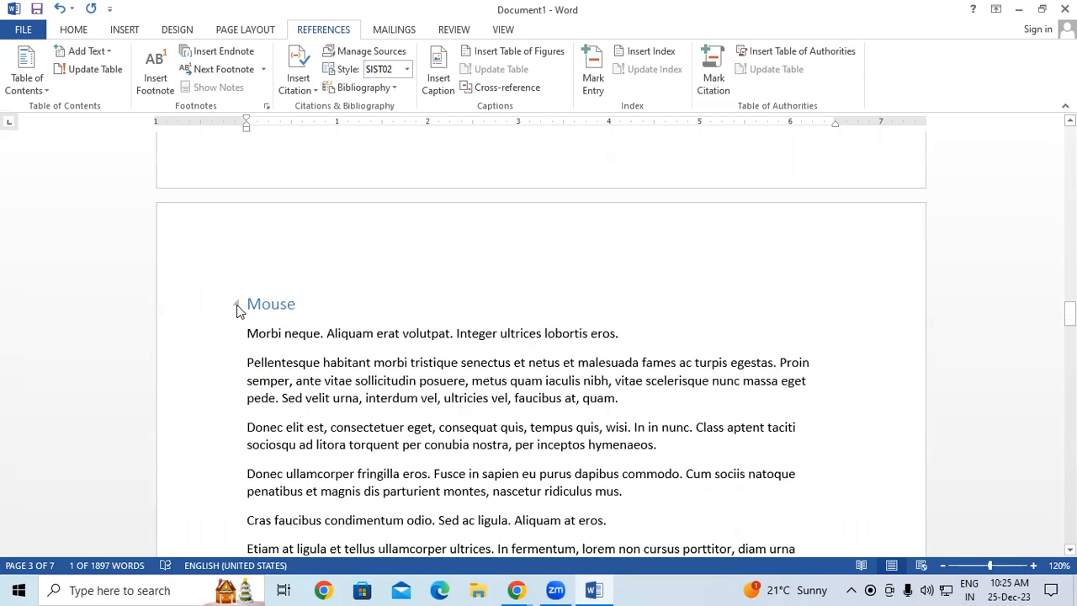
{"action": "left_click", "coordinate": [237, 304]}
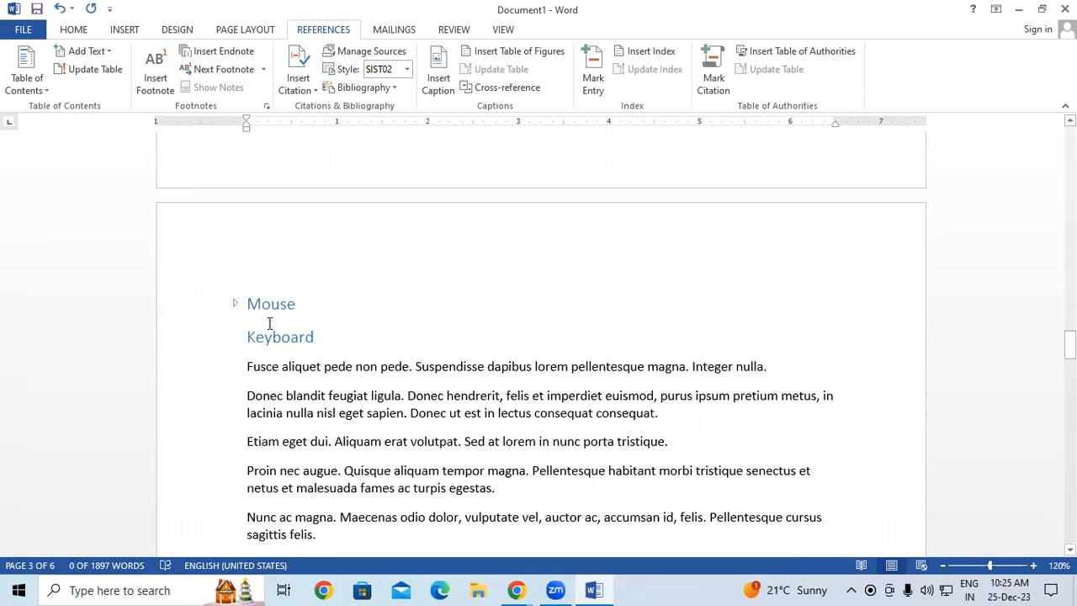
{"action": "left_click", "coordinate": [236, 337]}
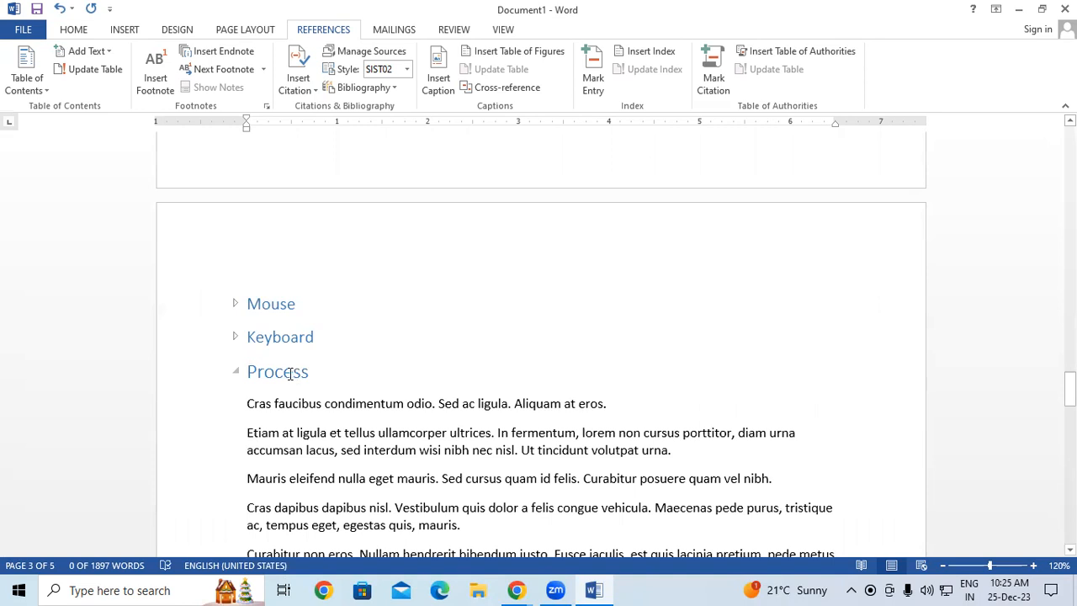
{"action": "left_click", "coordinate": [237, 372]}
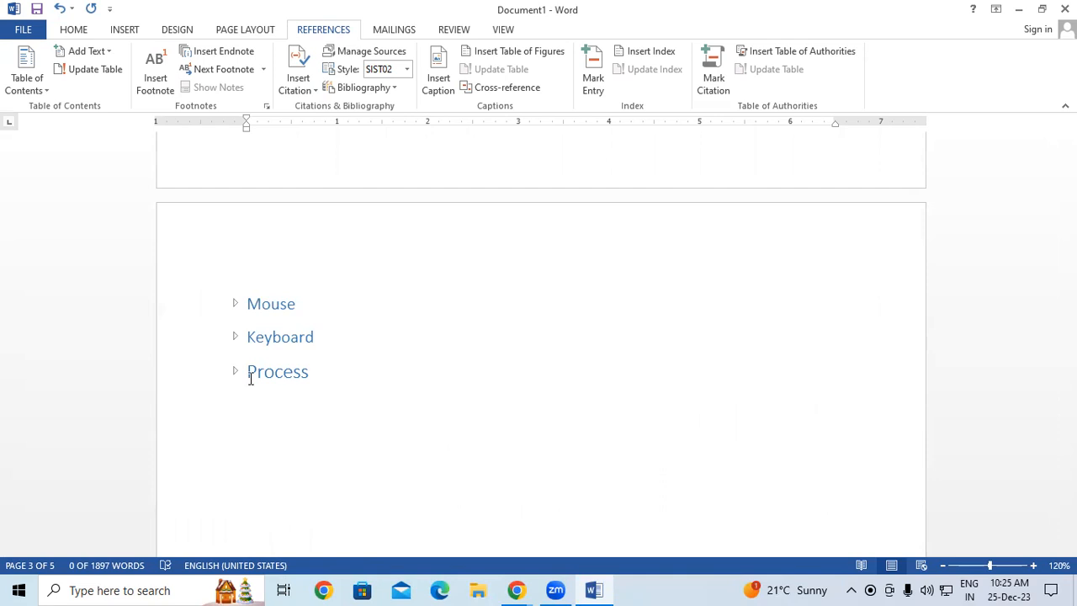
{"action": "left_click_drag", "start_coordinate": [249, 372], "coordinate": [308, 376]}
{"action": "left_click", "coordinate": [308, 374]}
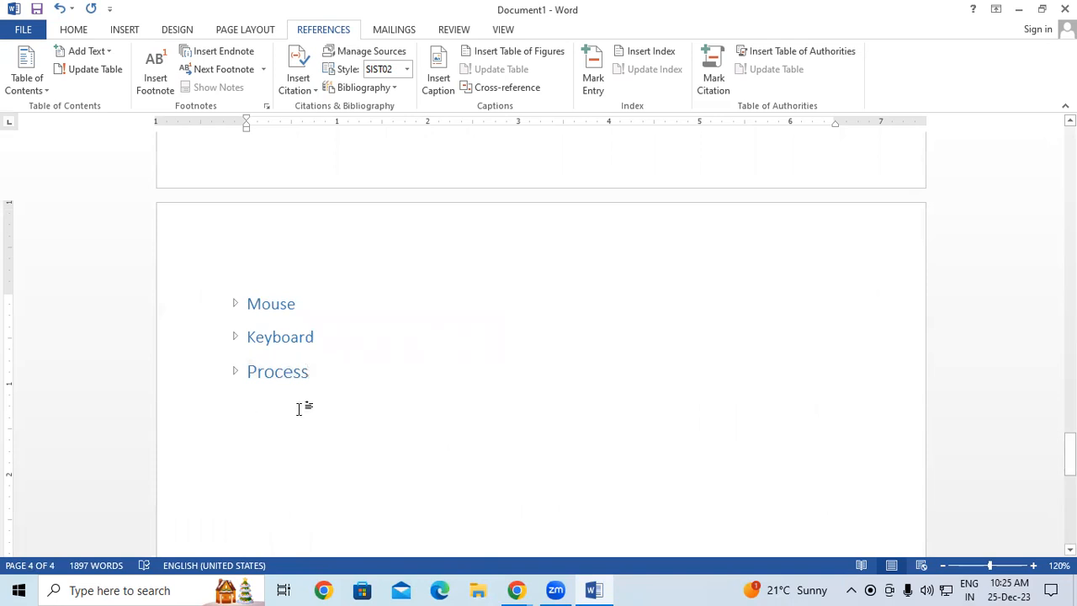
Step: Expand the collapsed Process, Keyboard and Mouse headings again
{"action": "left_click", "coordinate": [237, 373]}
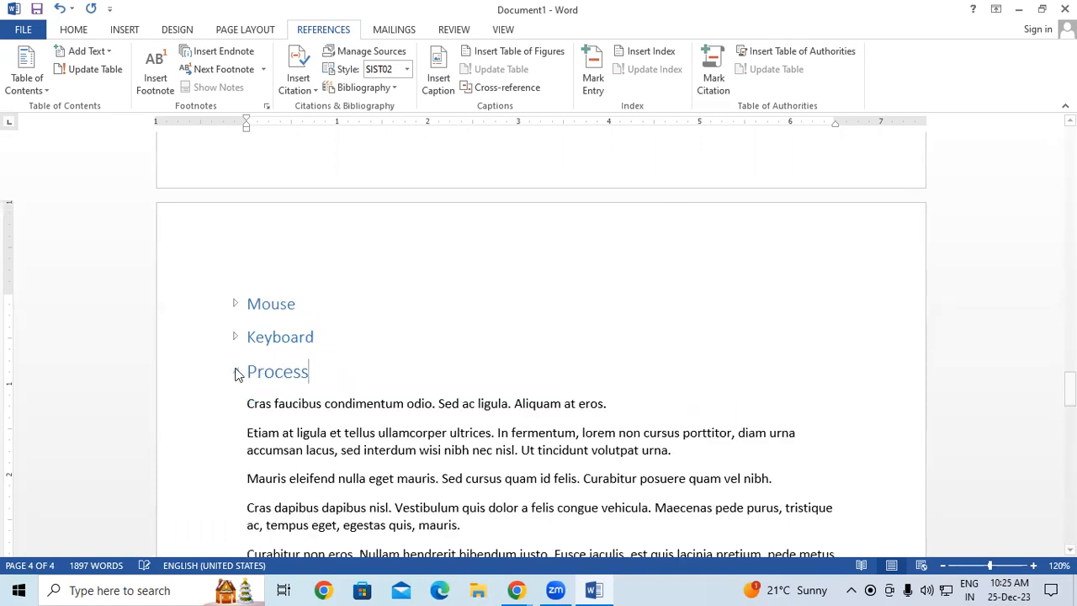
{"action": "left_click", "coordinate": [237, 338]}
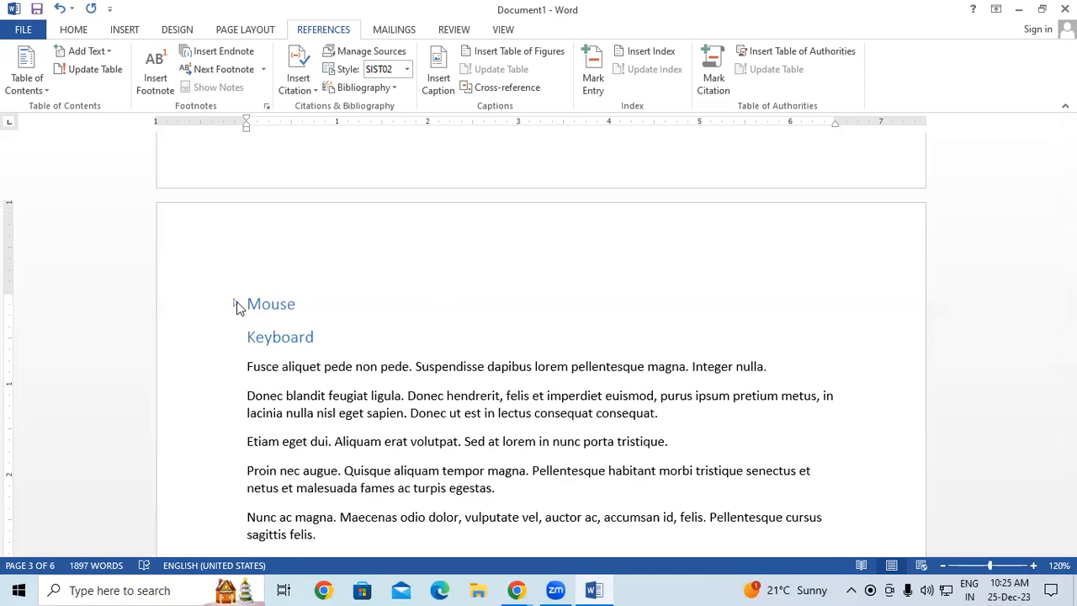
{"action": "left_click", "coordinate": [237, 308]}
Step: Collapse the Level 2 headings Input and Process so that their subheadings and body text are hidden
{"action": "scroll", "coordinate": [263, 302], "scroll_direction": "up", "scroll_amount": 6}
{"action": "scroll", "coordinate": [263, 302], "scroll_direction": "up", "scroll_amount": 10}
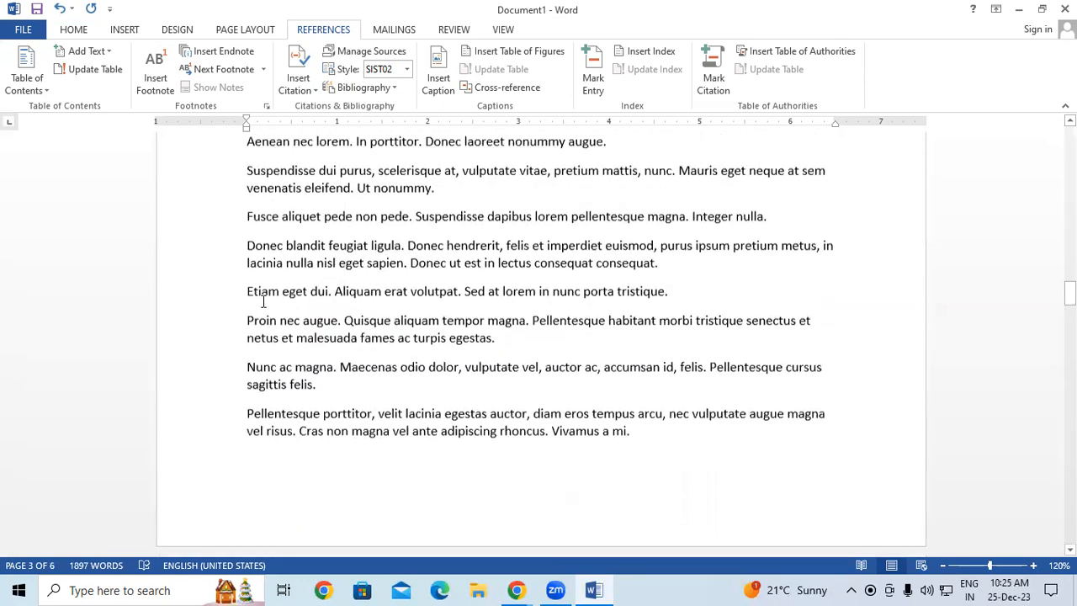
{"action": "scroll", "coordinate": [263, 301], "scroll_direction": "up", "scroll_amount": 1}
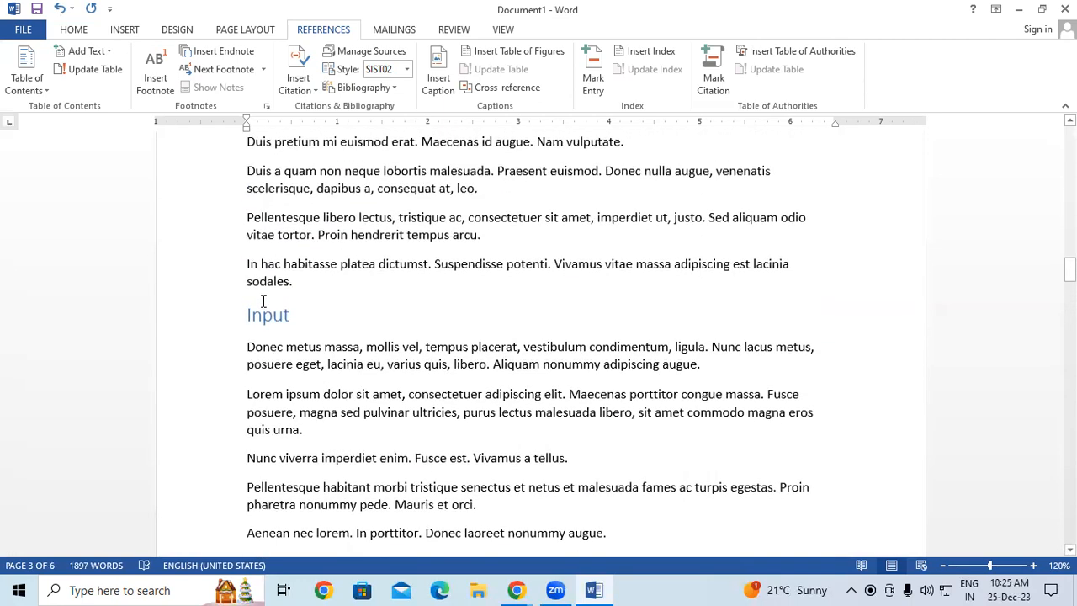
{"action": "left_click", "coordinate": [237, 316]}
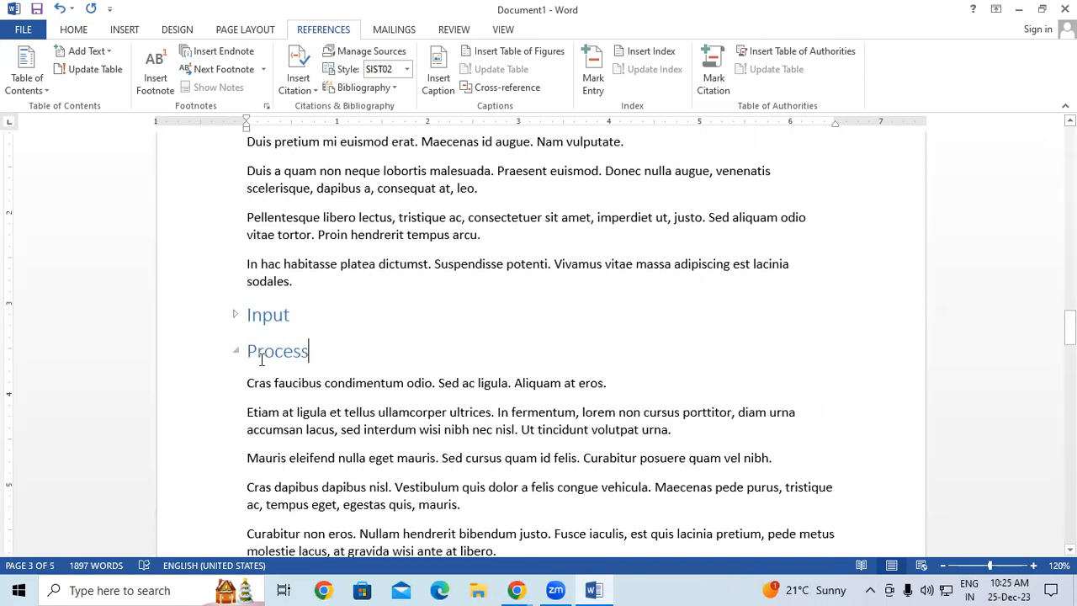
{"action": "left_click", "coordinate": [238, 353]}
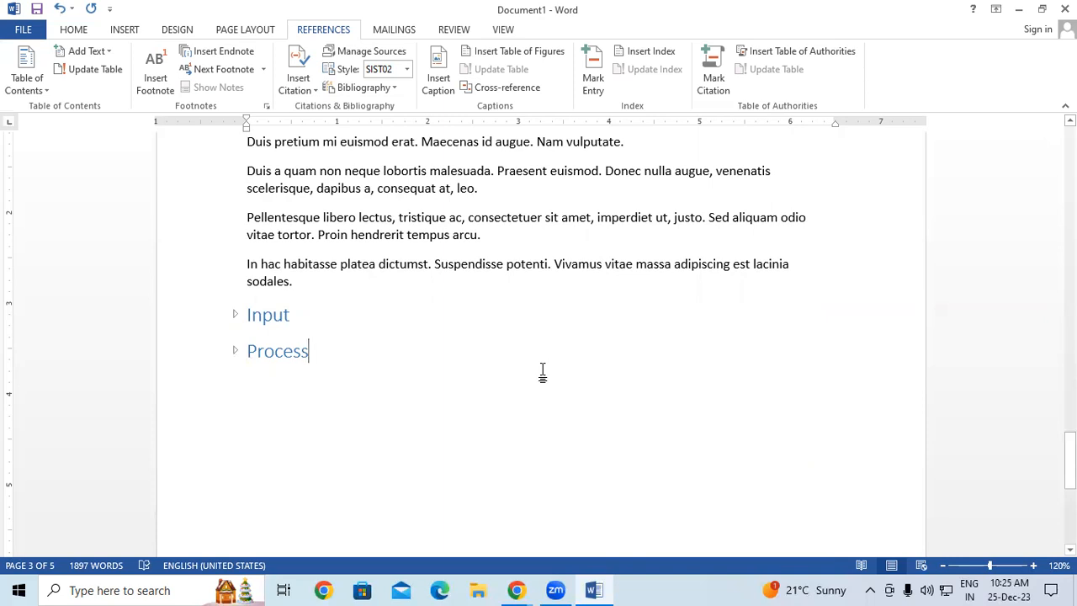
Step: Collapse the Level 1 heading Computer, expand it again, and look through its content down to the Input and Process headings
{"action": "scroll", "coordinate": [543, 372], "scroll_direction": "up", "scroll_amount": 15}
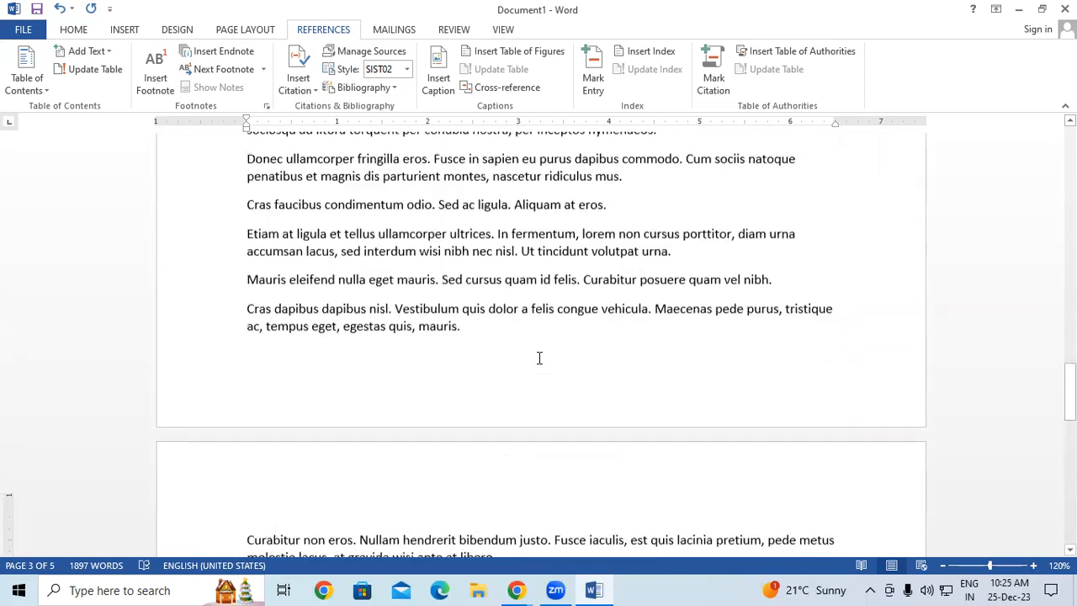
{"action": "scroll", "coordinate": [540, 358], "scroll_direction": "up", "scroll_amount": 5}
{"action": "scroll", "coordinate": [536, 358], "scroll_direction": "up", "scroll_amount": 8}
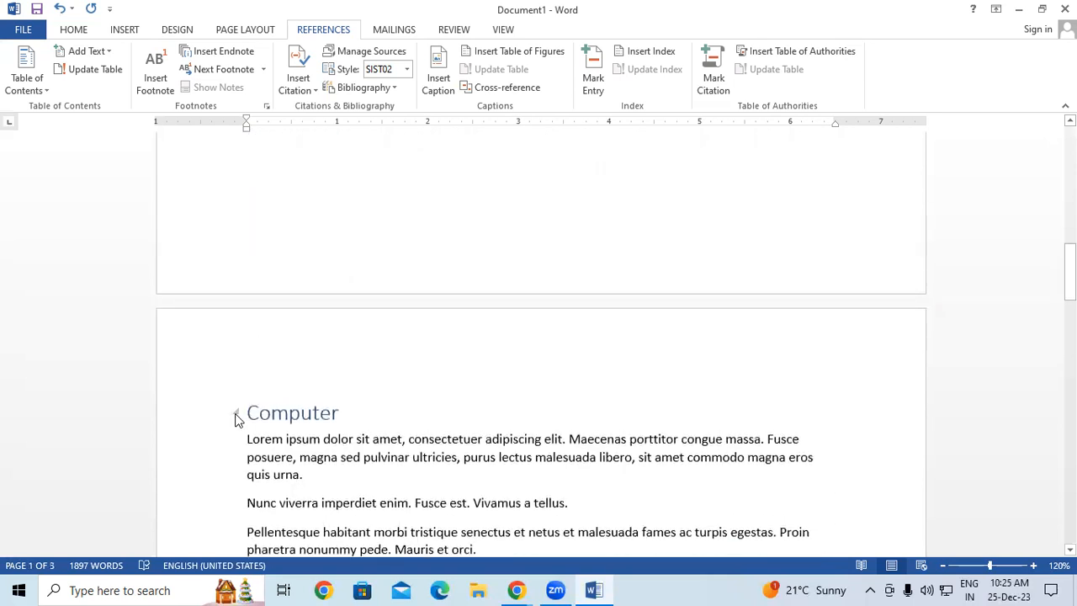
{"action": "left_click", "coordinate": [237, 413]}
{"action": "left_click", "coordinate": [351, 435]}
{"action": "scroll", "coordinate": [439, 443], "scroll_direction": "down", "scroll_amount": 1}
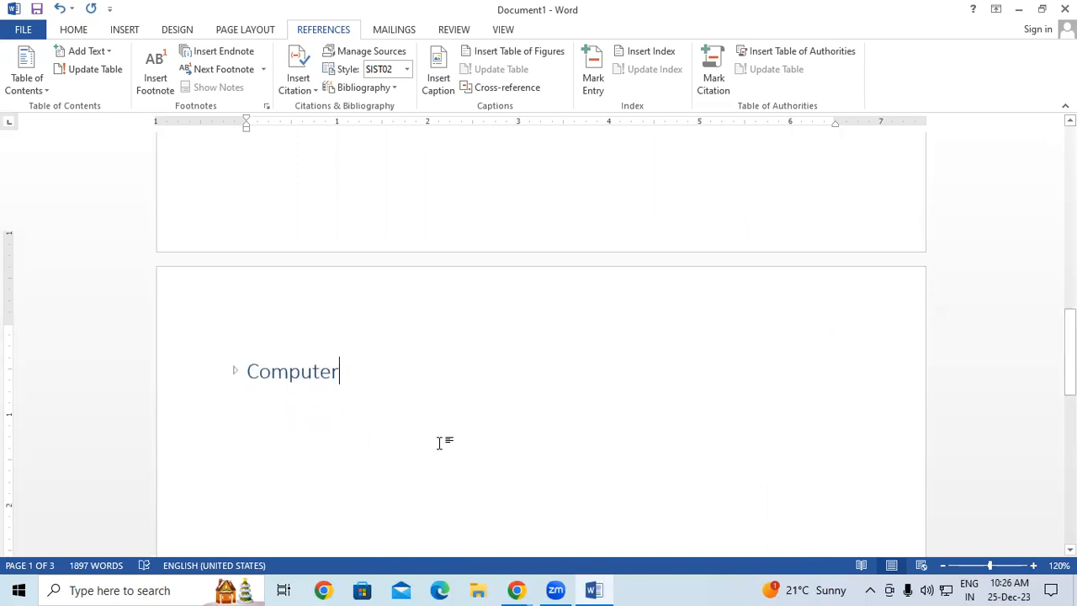
{"action": "scroll", "coordinate": [440, 442], "scroll_direction": "down", "scroll_amount": 2}
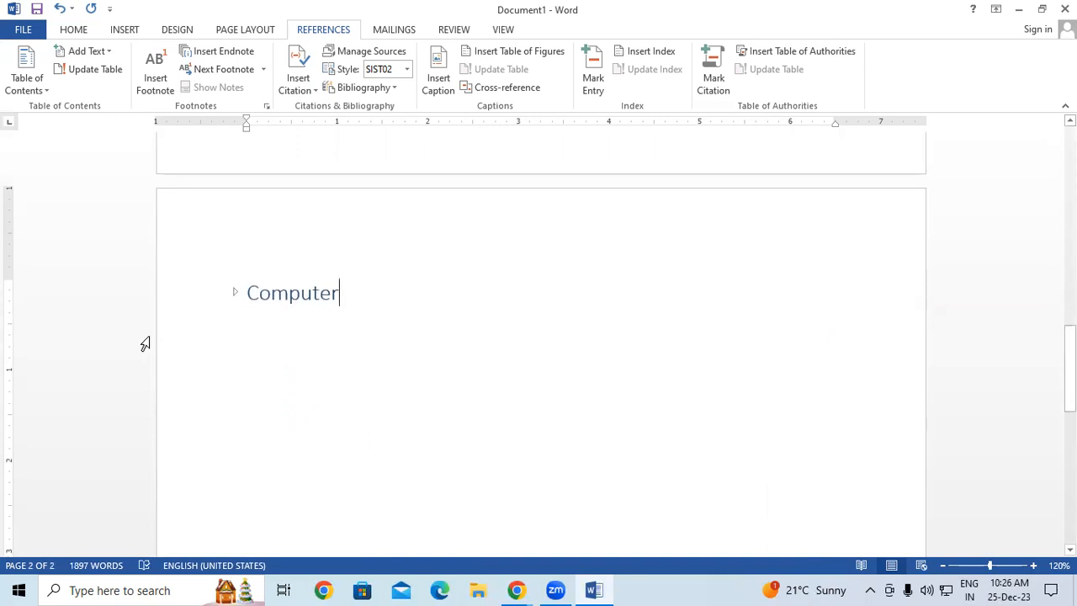
{"action": "left_click", "coordinate": [234, 294]}
{"action": "scroll", "coordinate": [325, 351], "scroll_direction": "down", "scroll_amount": 15}
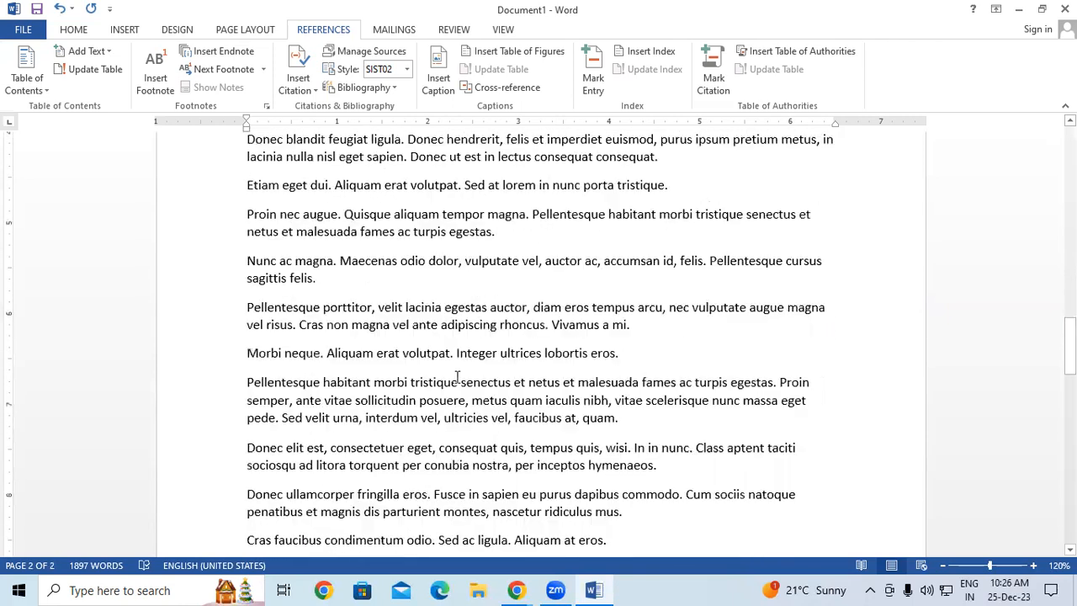
{"action": "scroll", "coordinate": [458, 378], "scroll_direction": "down", "scroll_amount": 16}
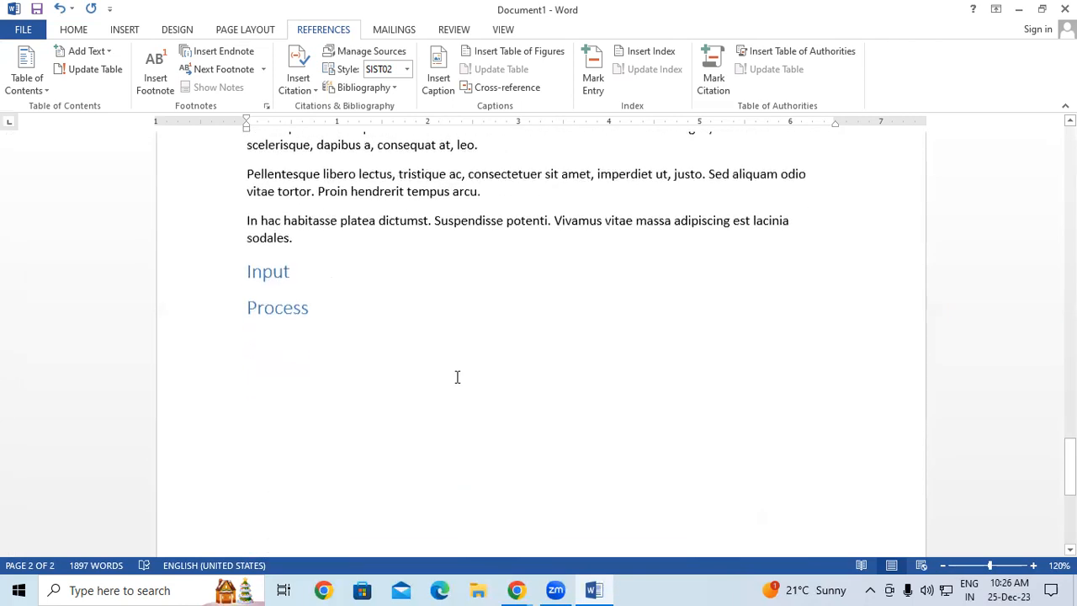
Step: Expand the collapsed Input and Process headings, review their content, and place the cursor on the blank first page
{"action": "left_click", "coordinate": [237, 271]}
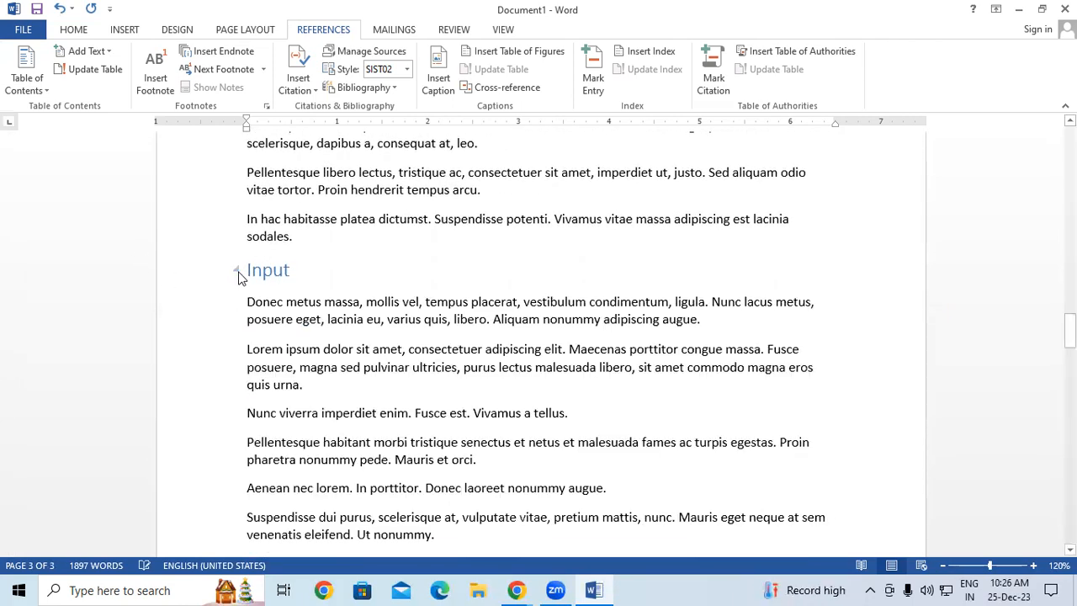
{"action": "scroll", "coordinate": [243, 282], "scroll_direction": "down", "scroll_amount": 12}
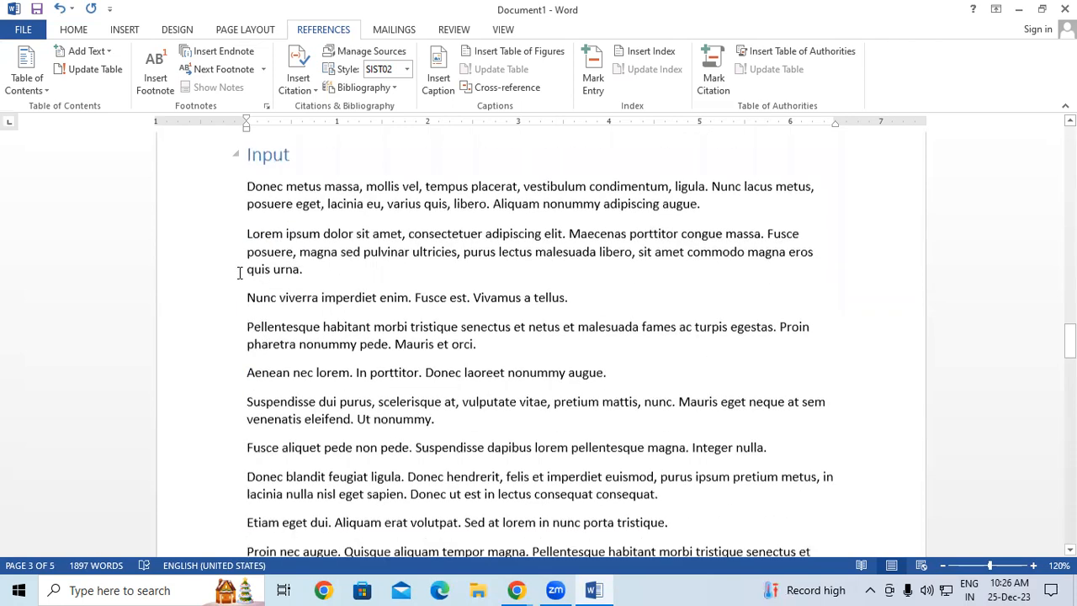
{"action": "scroll", "coordinate": [271, 344], "scroll_direction": "down", "scroll_amount": 16}
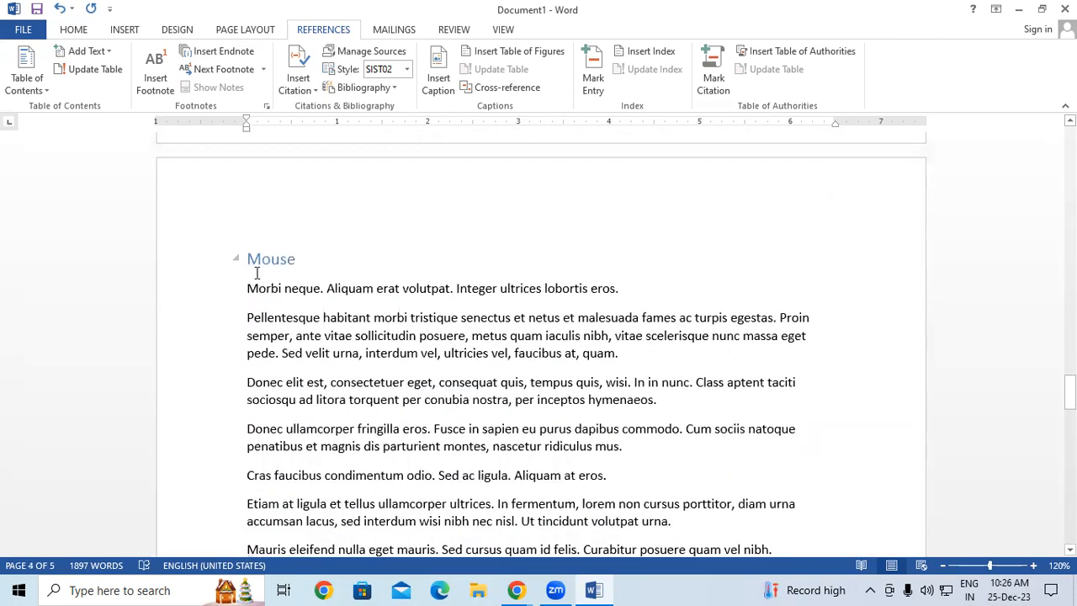
{"action": "scroll", "coordinate": [257, 288], "scroll_direction": "down", "scroll_amount": 16}
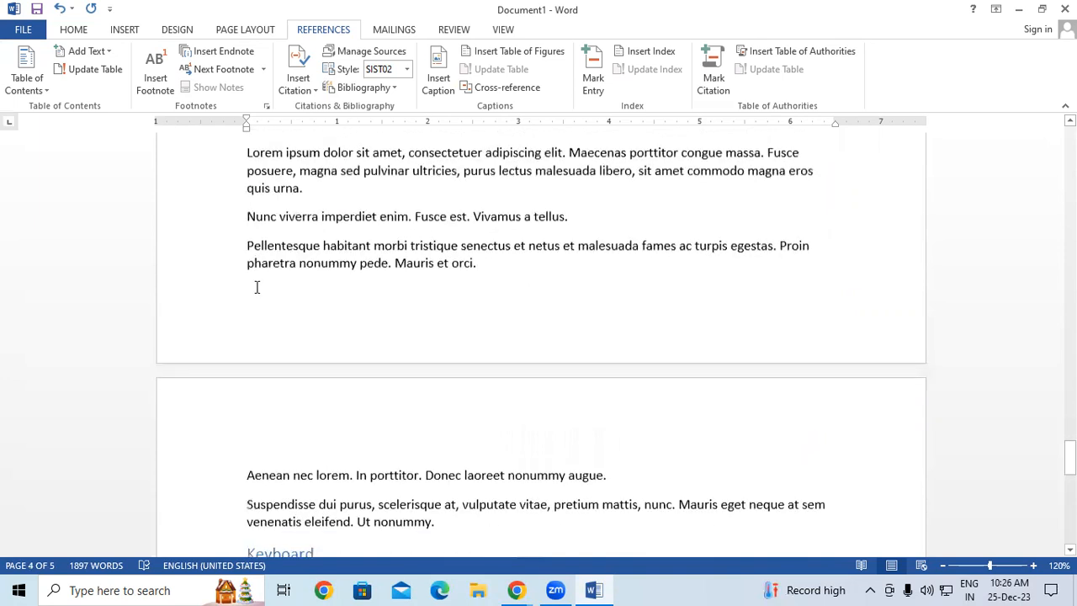
{"action": "scroll", "coordinate": [267, 378], "scroll_direction": "down", "scroll_amount": 9}
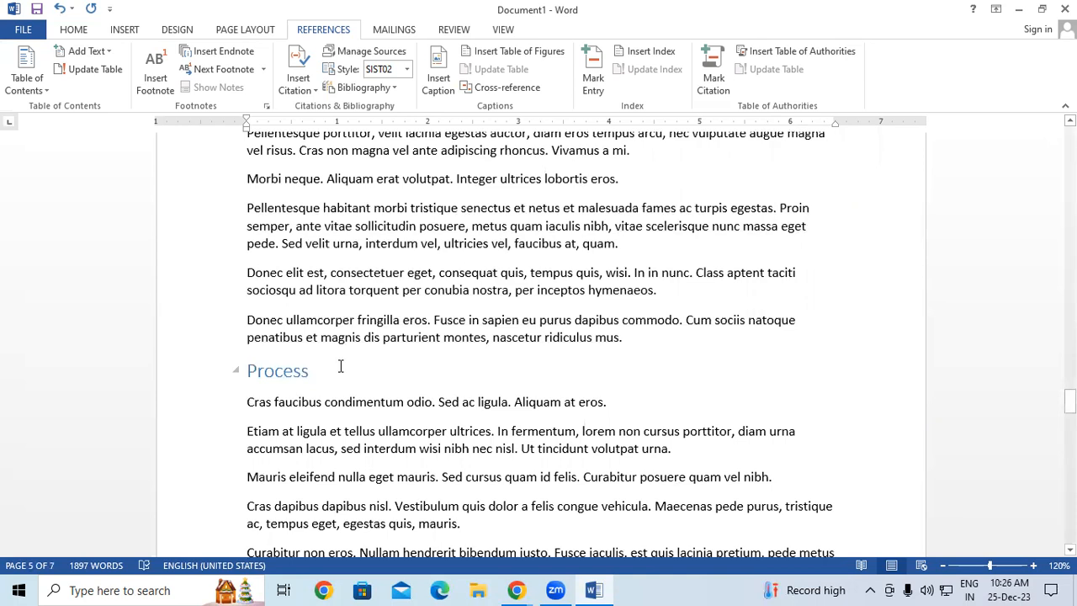
{"action": "left_click_drag", "start_coordinate": [1070, 403], "coordinate": [1069, 134]}
{"action": "left_click", "coordinate": [406, 231]}
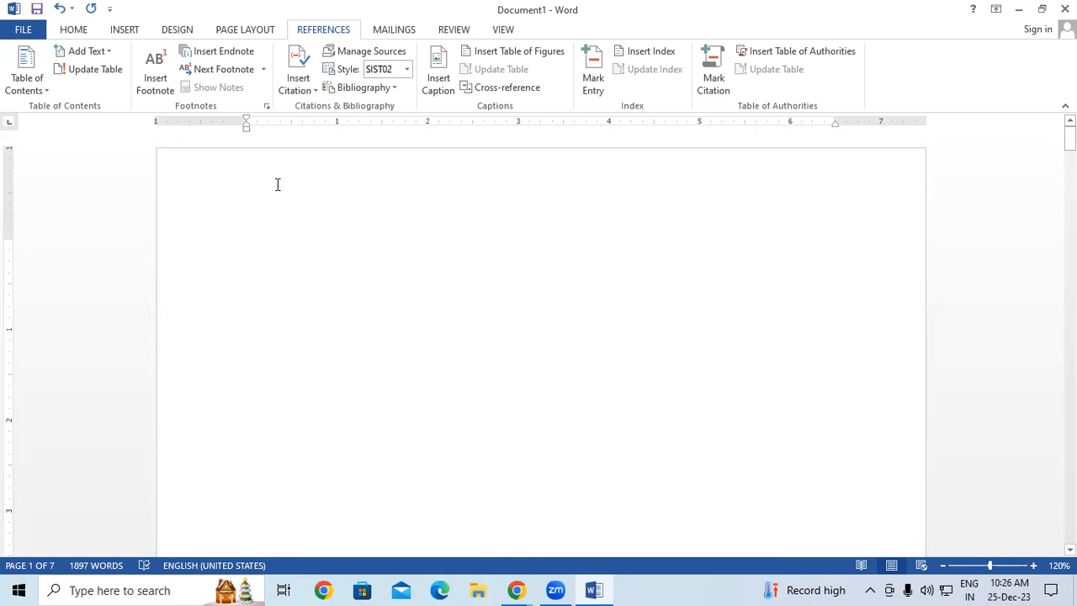
Step: Try the solid-line and dotted tab leaders and five levels in the custom table of contents settings, and discard them
{"action": "left_click", "coordinate": [13, 88]}
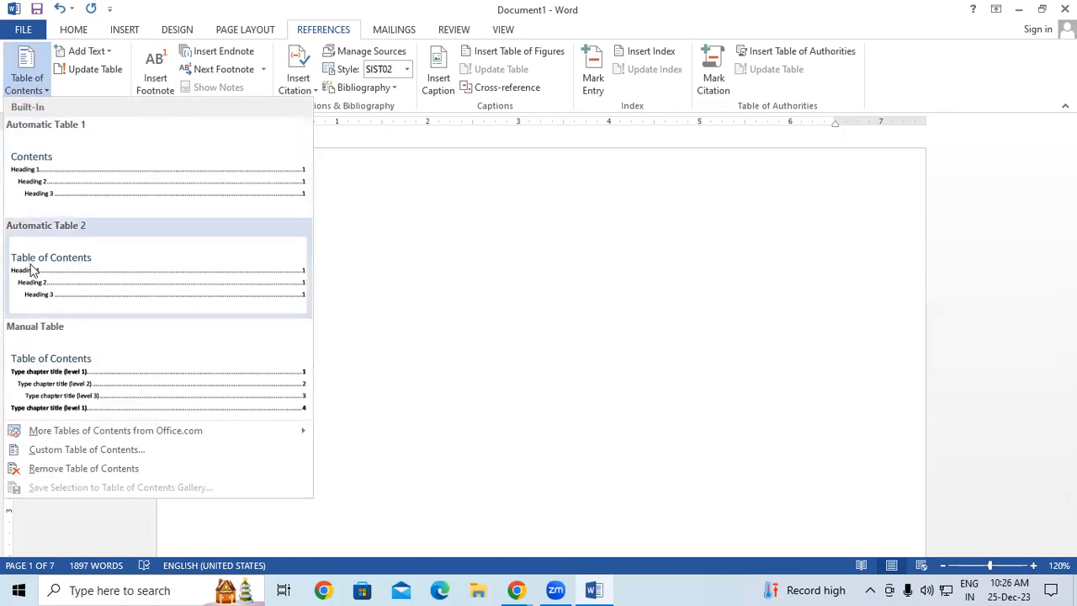
{"action": "left_click", "coordinate": [52, 454]}
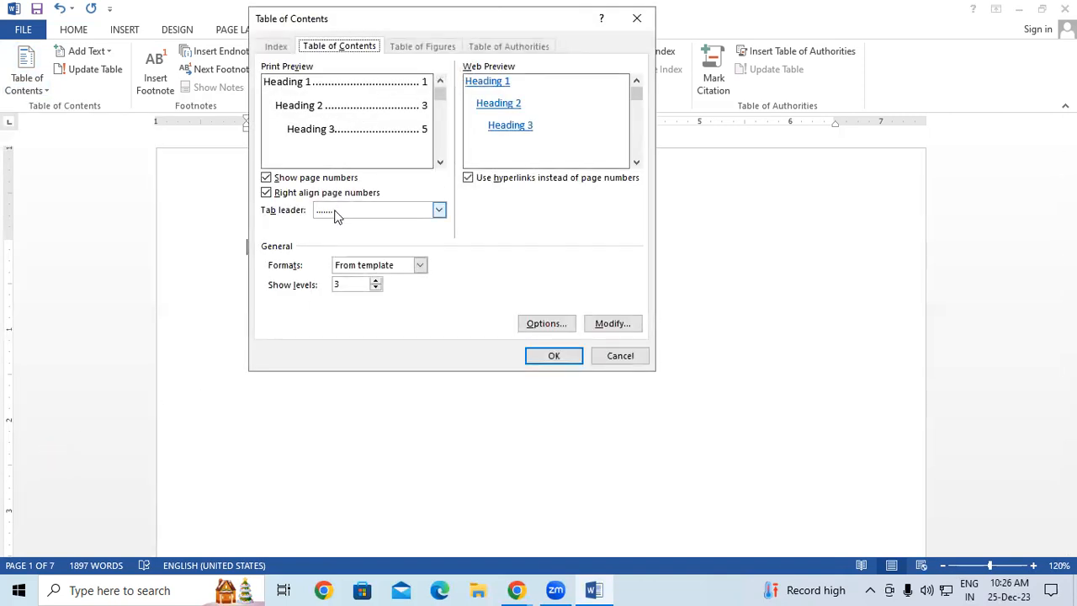
{"action": "left_click", "coordinate": [438, 209]}
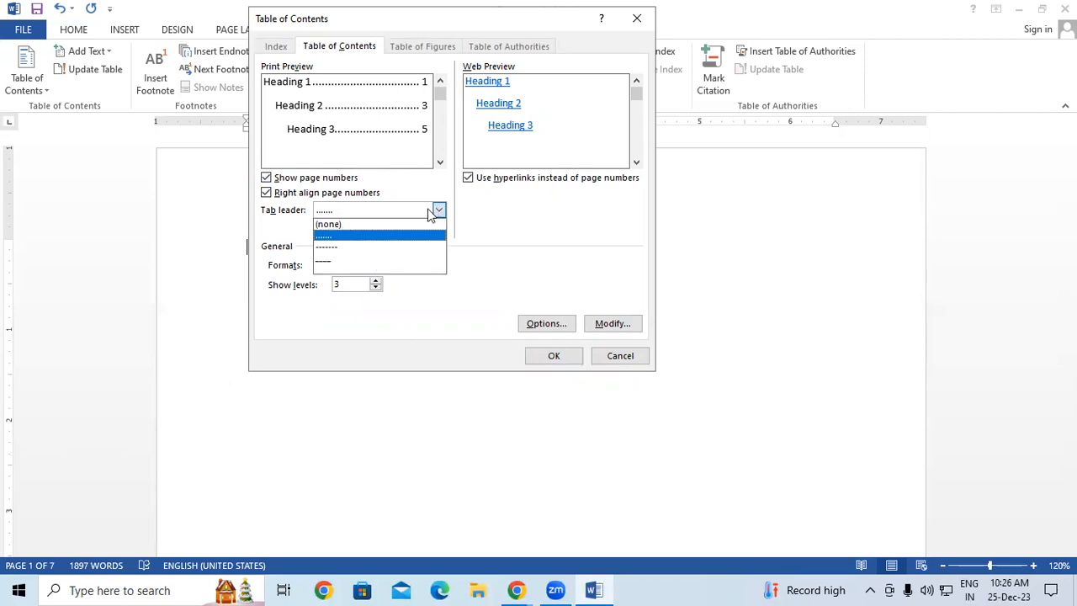
{"action": "left_click", "coordinate": [360, 261]}
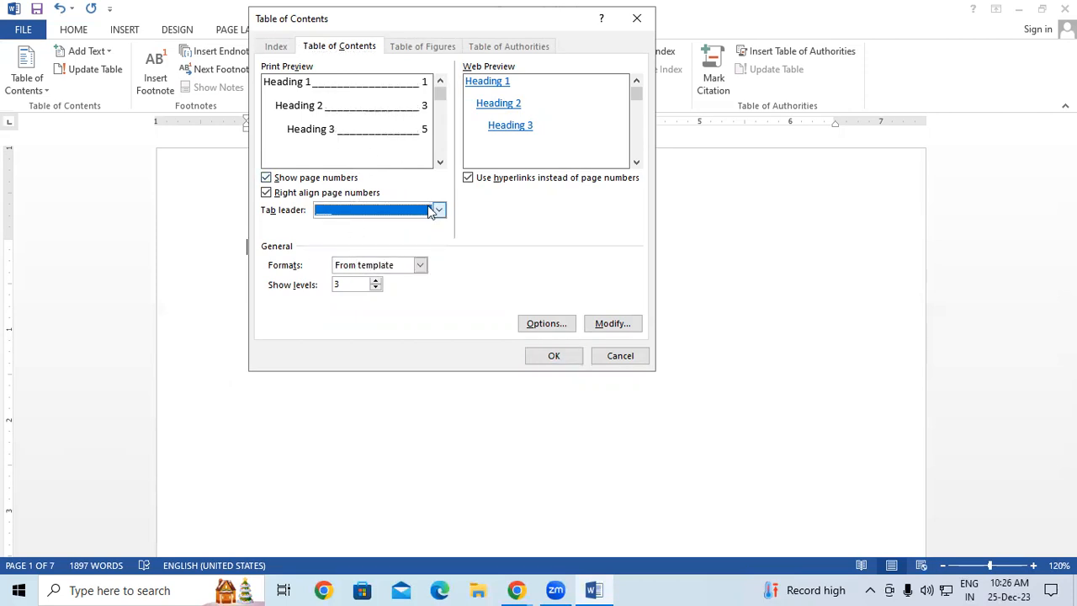
{"action": "left_click", "coordinate": [432, 211]}
{"action": "left_click", "coordinate": [379, 239]}
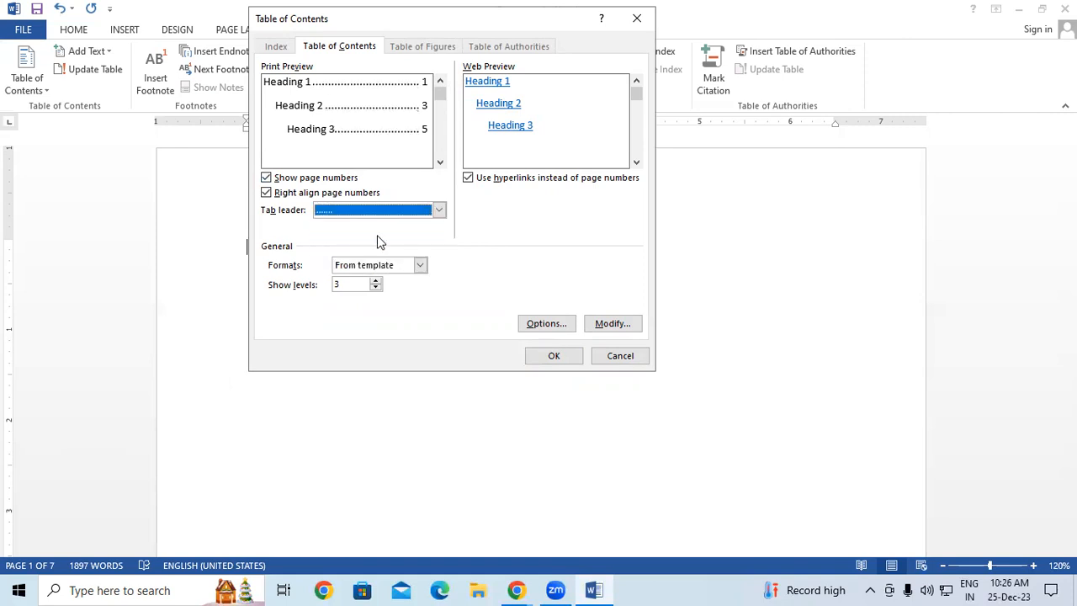
{"action": "left_click", "coordinate": [376, 281]}
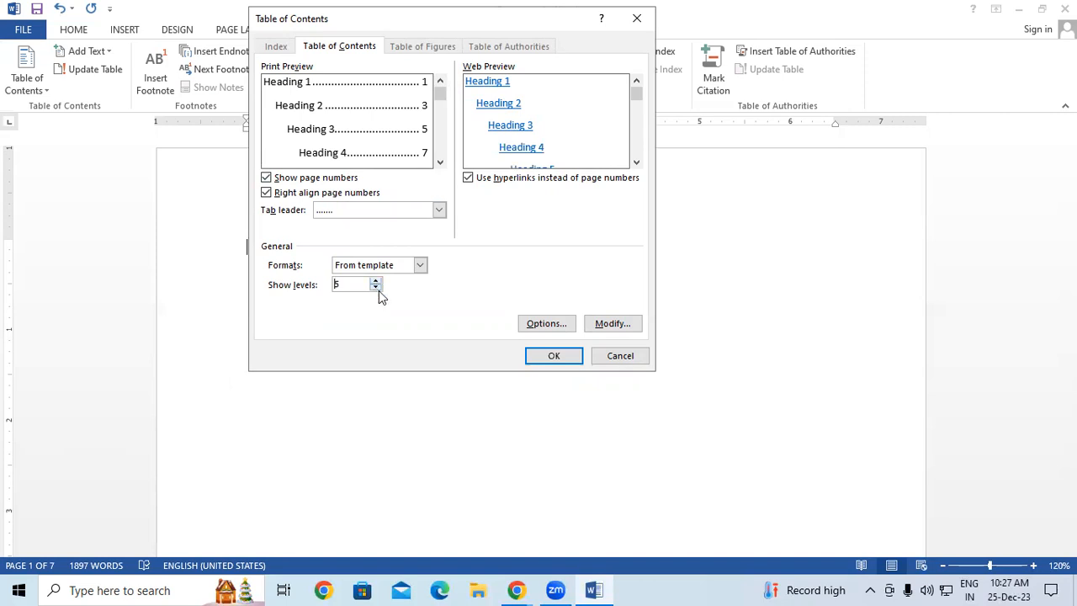
{"action": "left_click", "coordinate": [627, 357]}
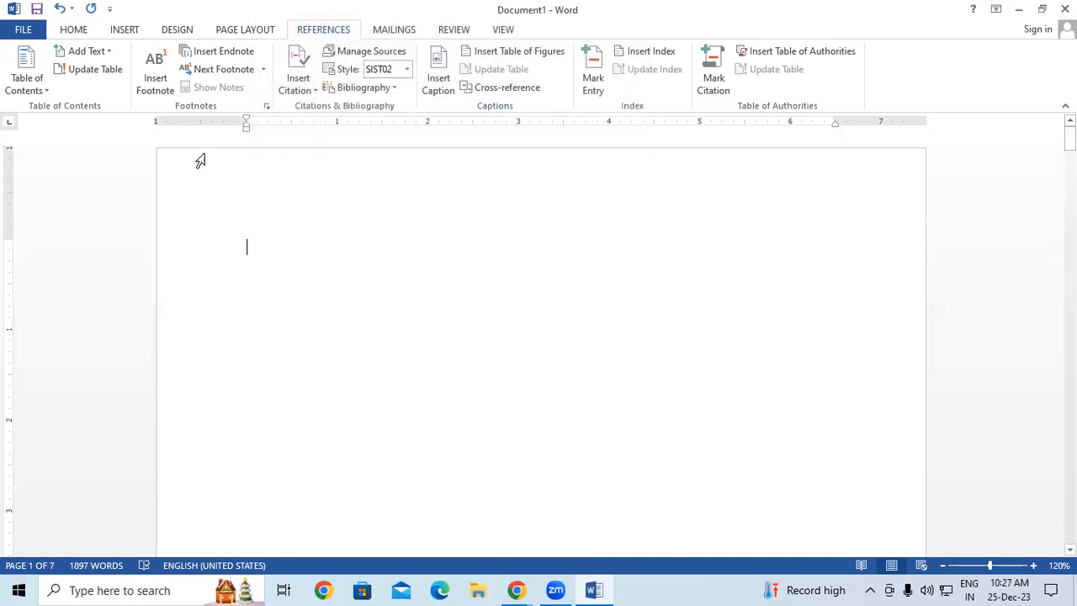
{"action": "left_click", "coordinate": [89, 52]}
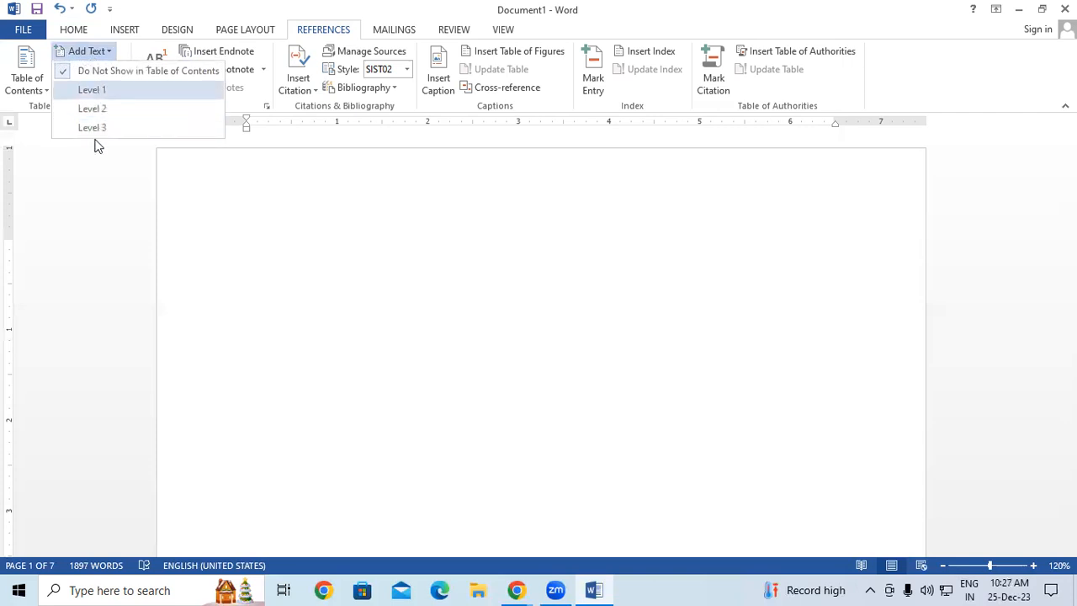
Step: Insert a custom table of contents showing five levels on the blank first page
{"action": "left_click", "coordinate": [39, 88]}
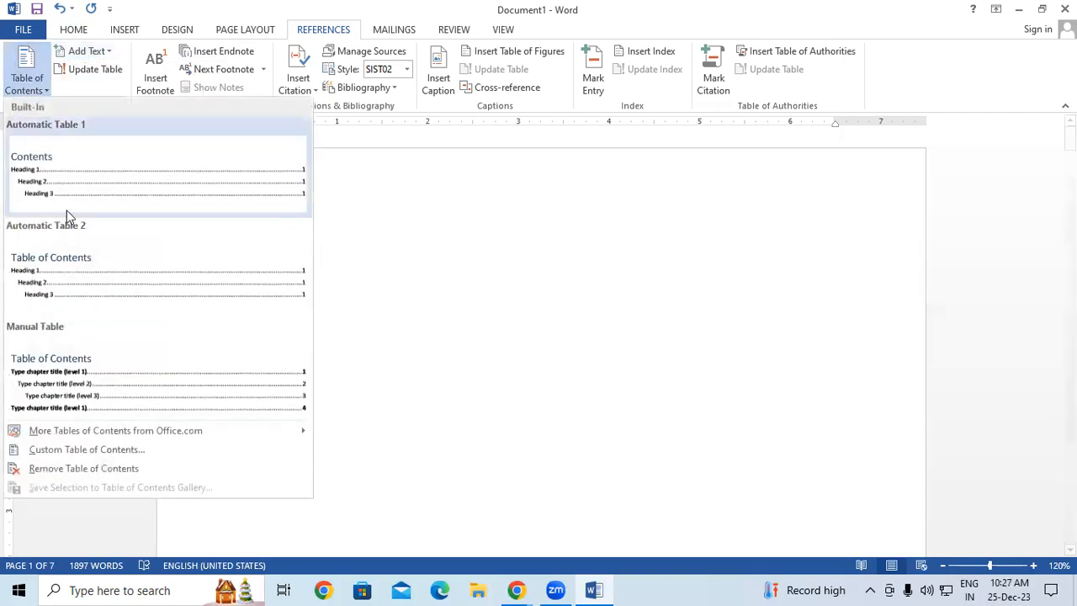
{"action": "left_click", "coordinate": [72, 447]}
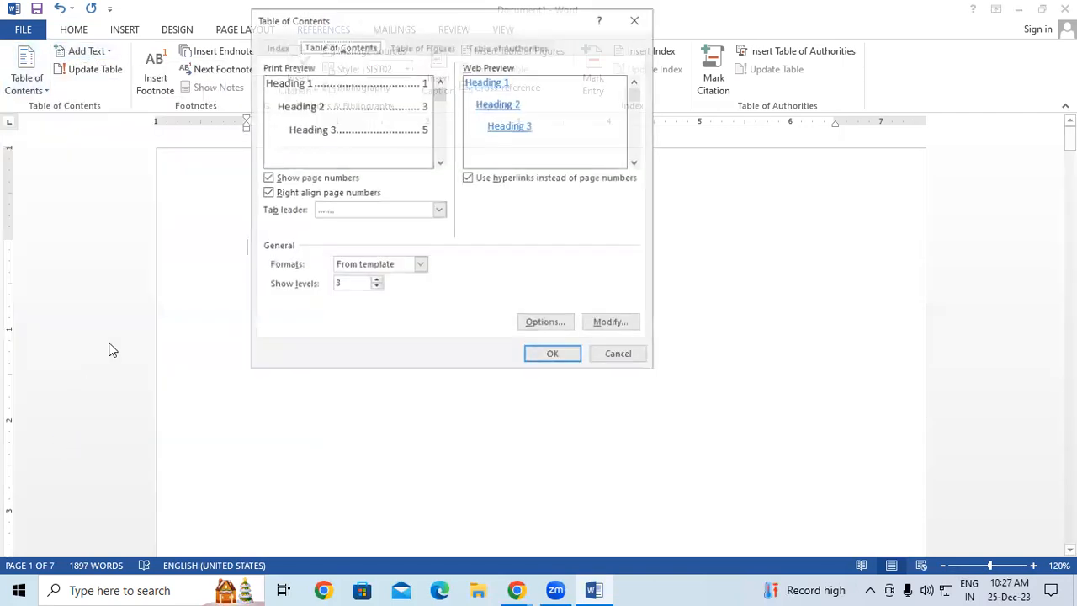
{"action": "left_click", "coordinate": [376, 281]}
{"action": "left_click", "coordinate": [377, 281]}
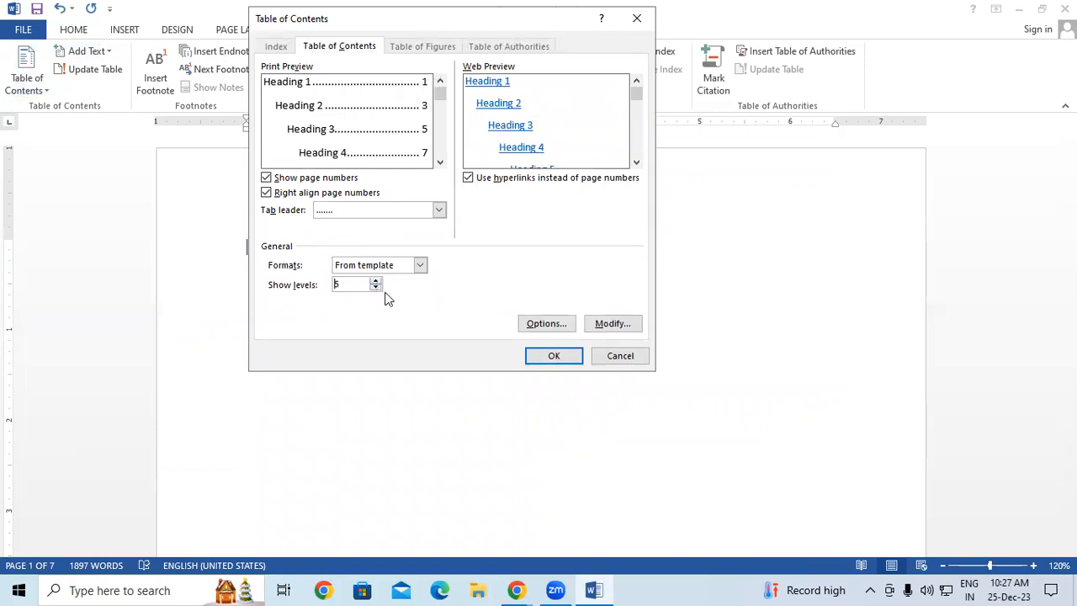
{"action": "left_click", "coordinate": [552, 357]}
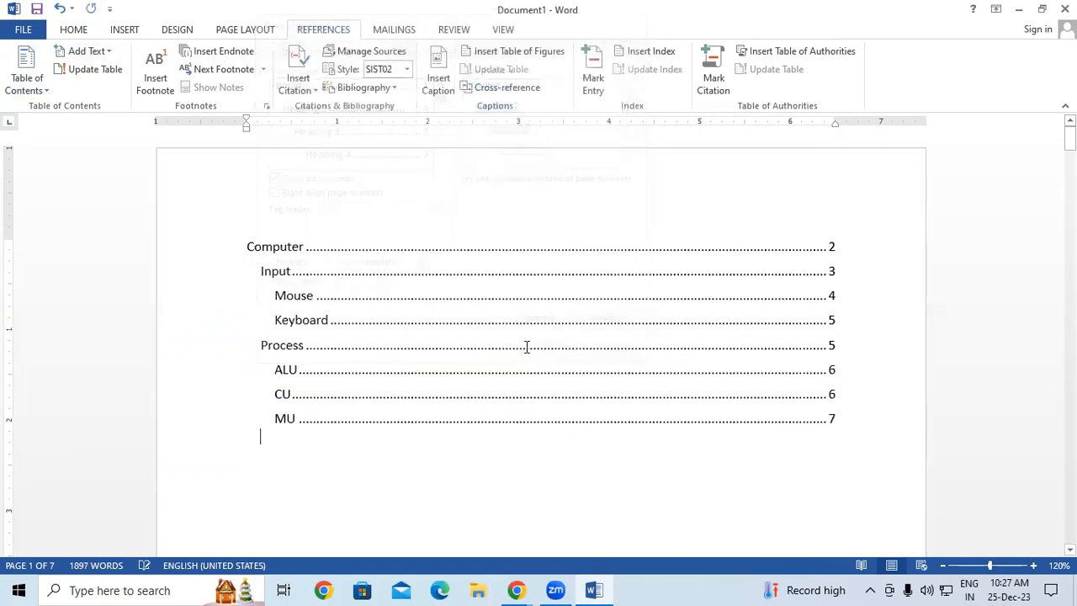
Step: Check which levels are offered for adding text to the table, and undo the five-level table of contents
{"action": "left_click", "coordinate": [107, 52]}
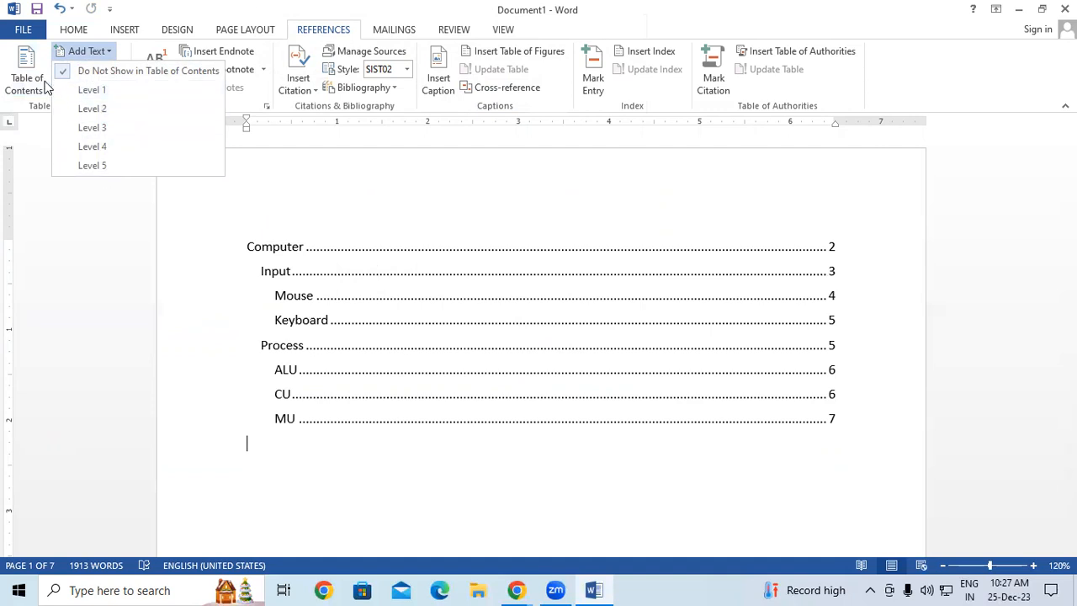
{"action": "left_click", "coordinate": [333, 448]}
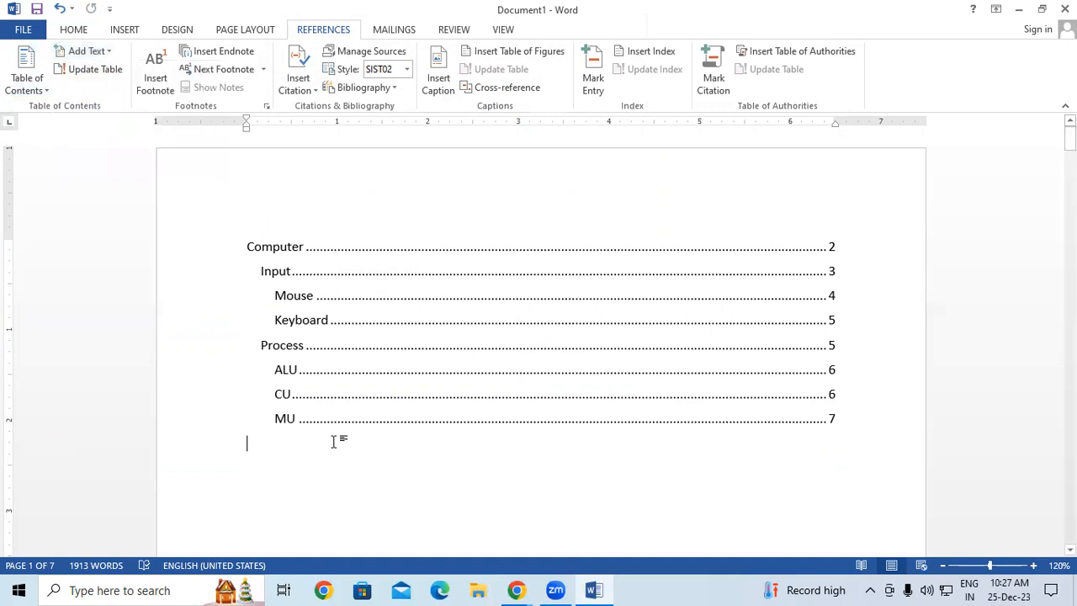
{"action": "key", "text": "ctrl+z"}
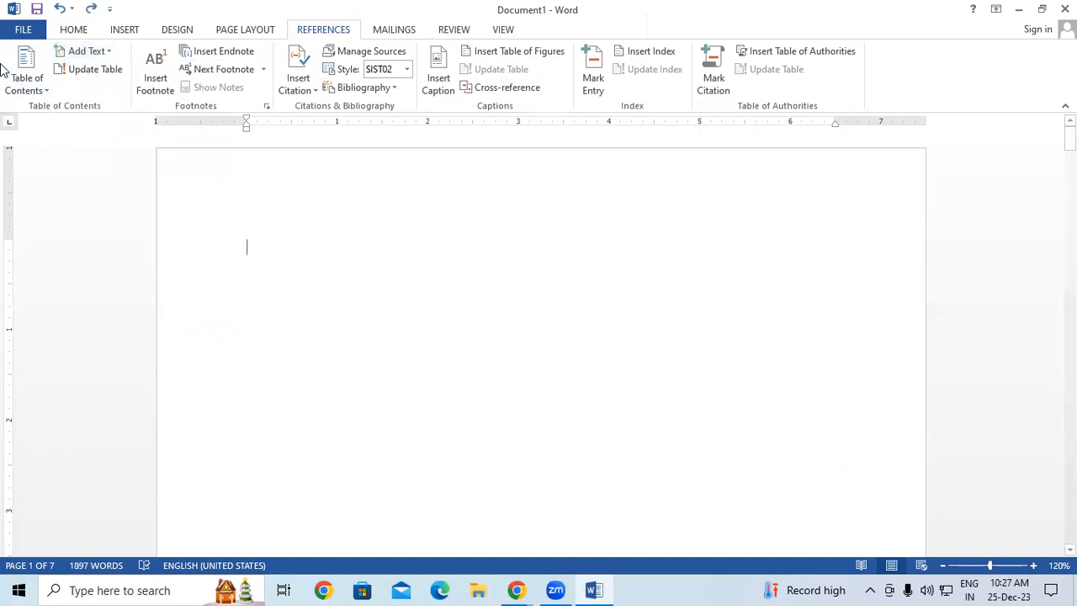
Step: Insert a custom table of contents with the number of shown levels set to 3
{"action": "left_click", "coordinate": [27, 69]}
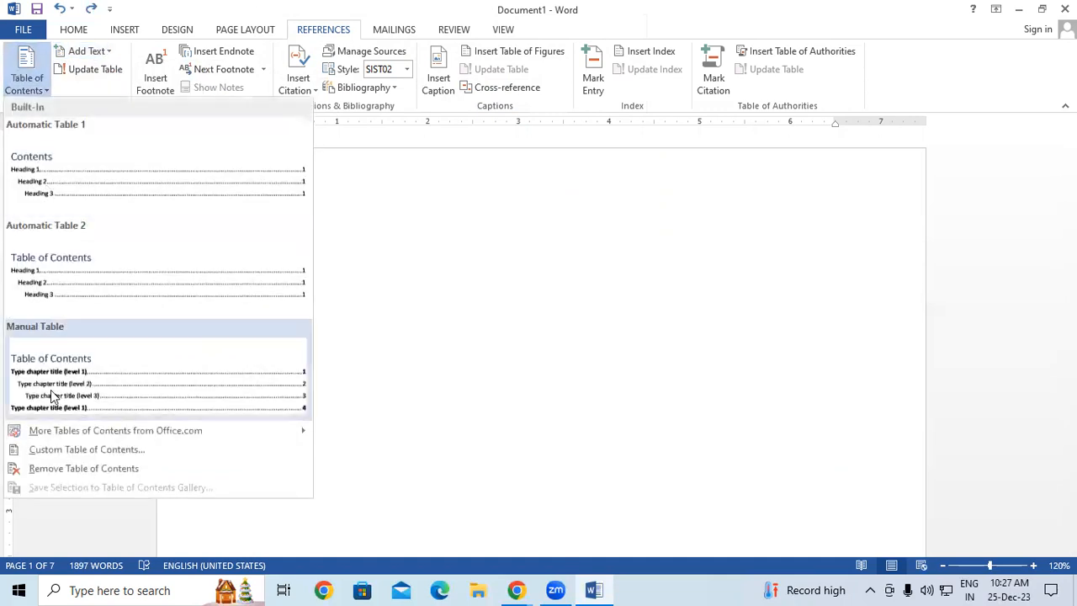
{"action": "left_click", "coordinate": [51, 449]}
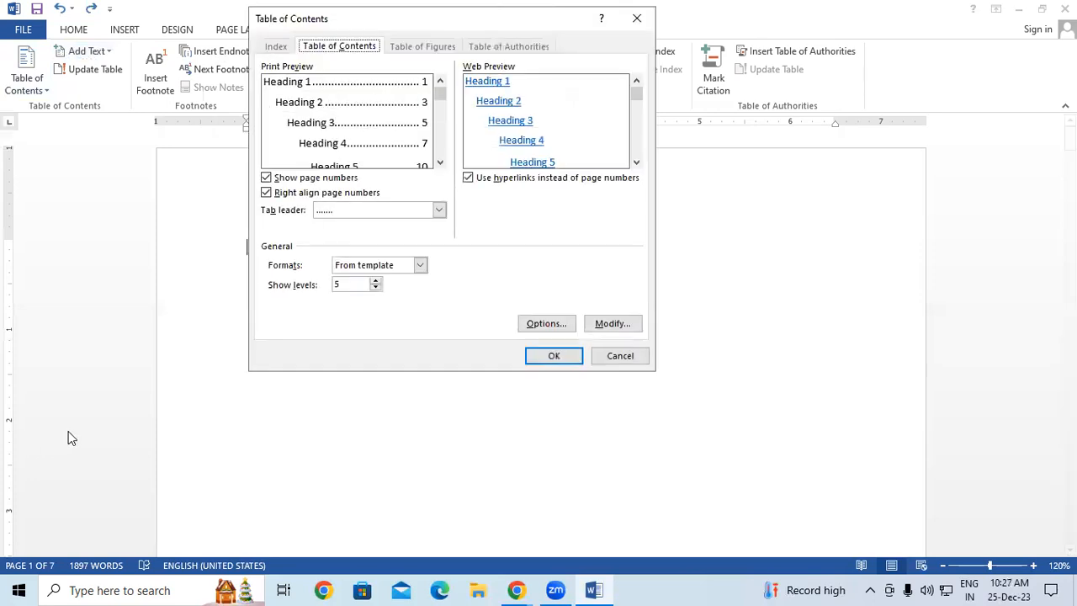
{"action": "left_click", "coordinate": [376, 288]}
{"action": "left_click", "coordinate": [375, 289]}
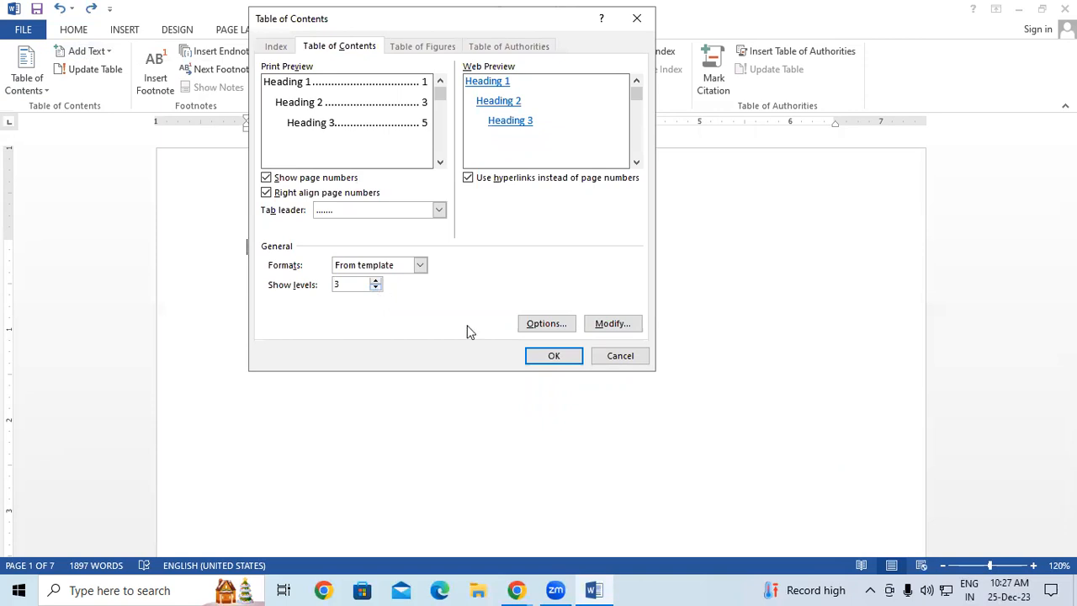
{"action": "left_click", "coordinate": [562, 360]}
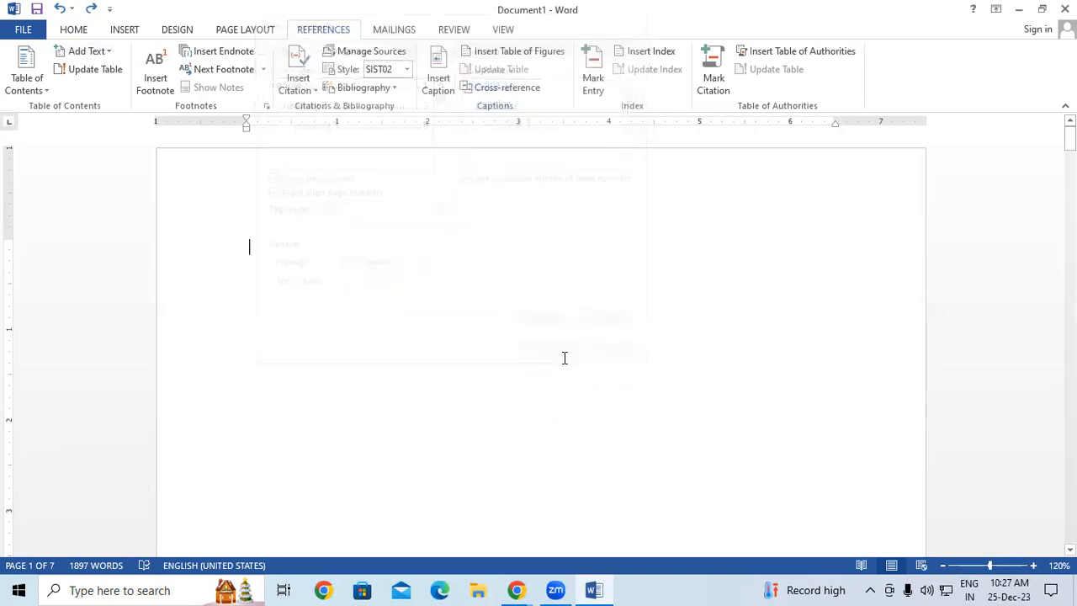
Step: Check the Add Text levels and the built-in table designs, and undo the three-level custom table of contents
{"action": "left_click", "coordinate": [89, 51]}
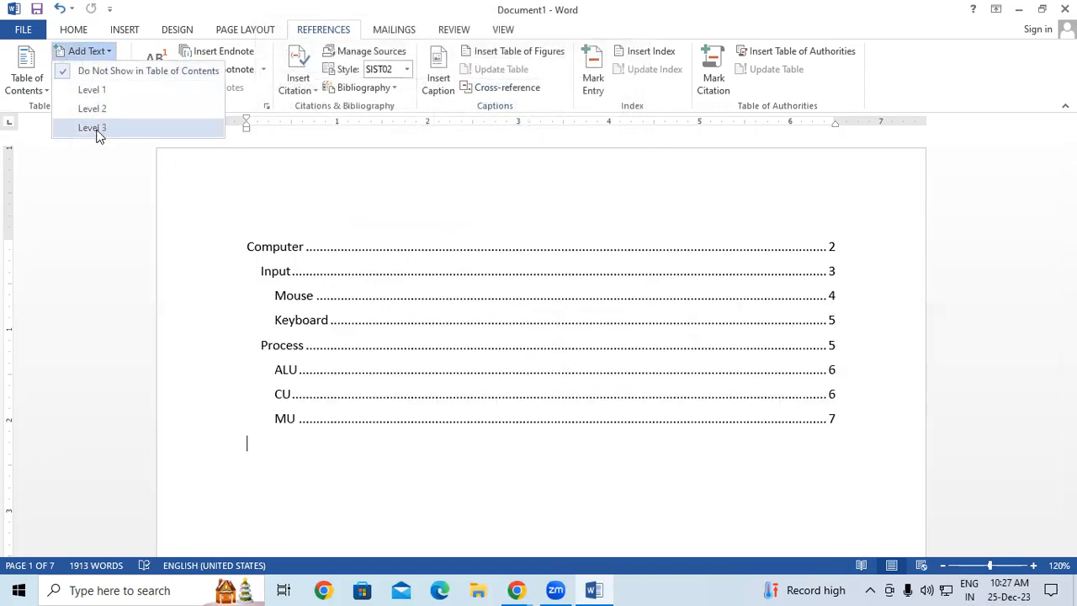
{"action": "left_click", "coordinate": [235, 454]}
{"action": "left_click", "coordinate": [30, 89]}
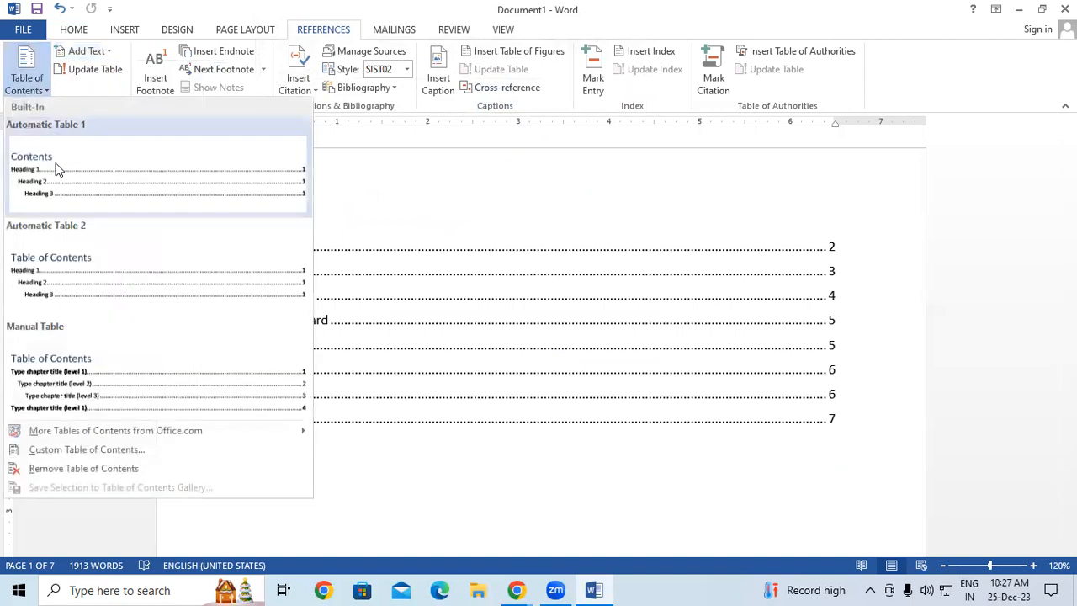
{"action": "left_click", "coordinate": [373, 349]}
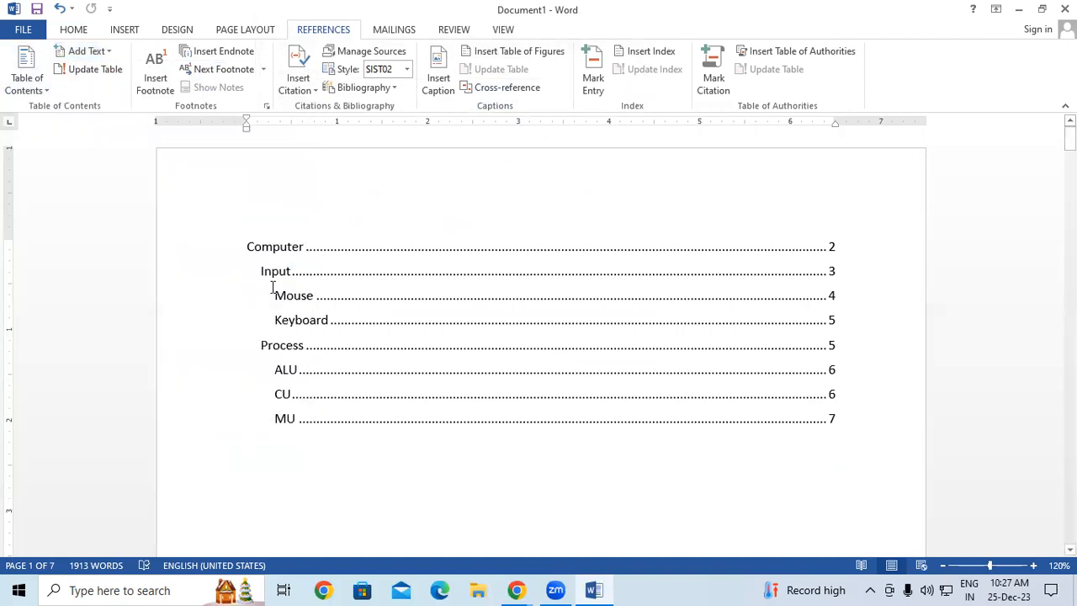
{"action": "key", "text": "ctrl+z"}
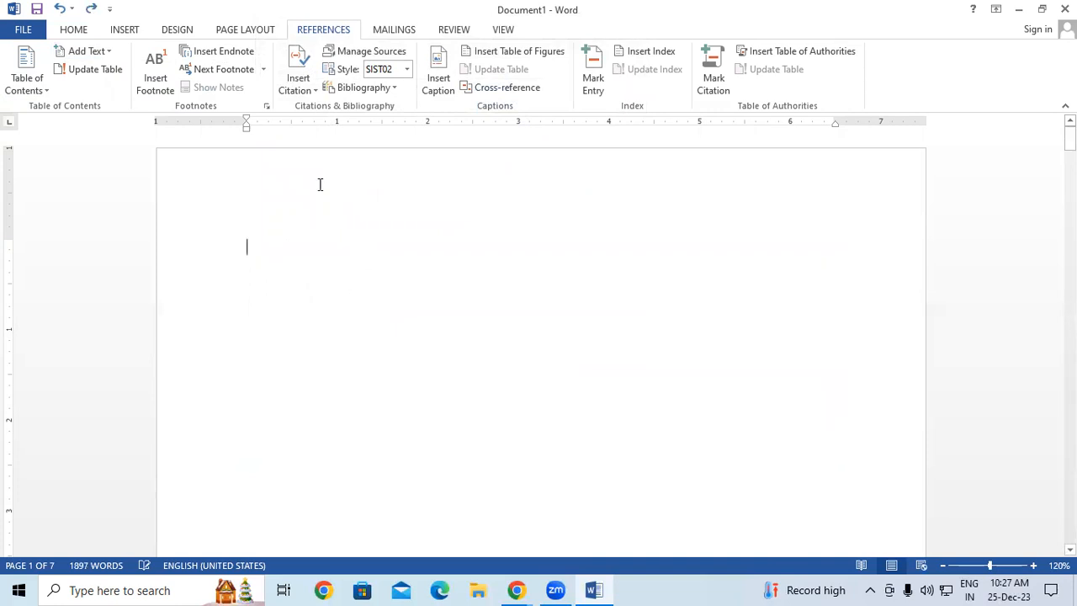
Step: Insert the built-in Automatic Table 1 table of contents on the first page and place the cursor below it
{"action": "left_click", "coordinate": [28, 84]}
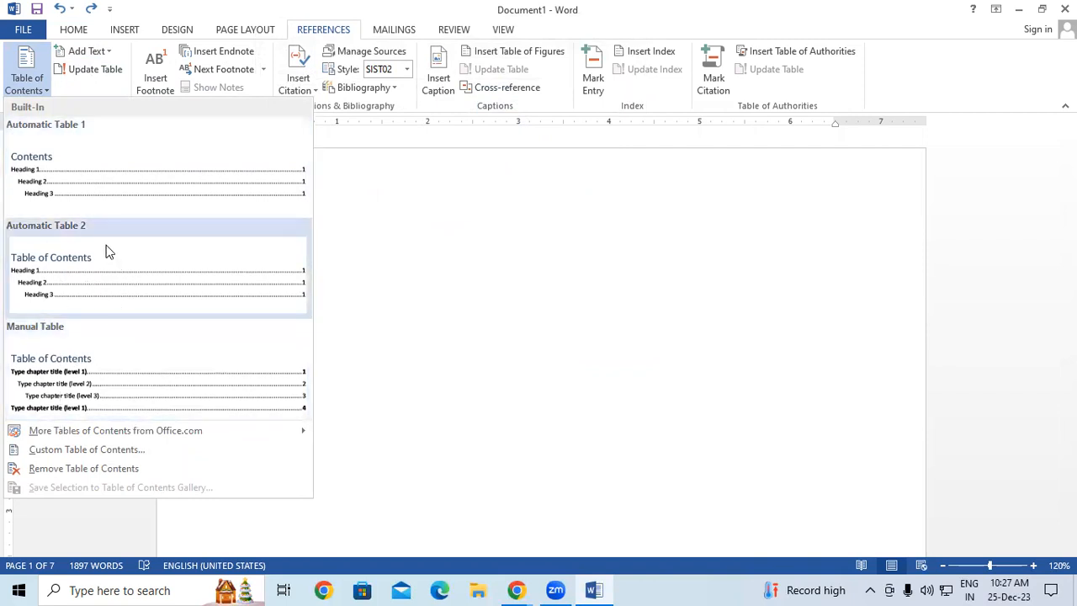
{"action": "left_click", "coordinate": [124, 202]}
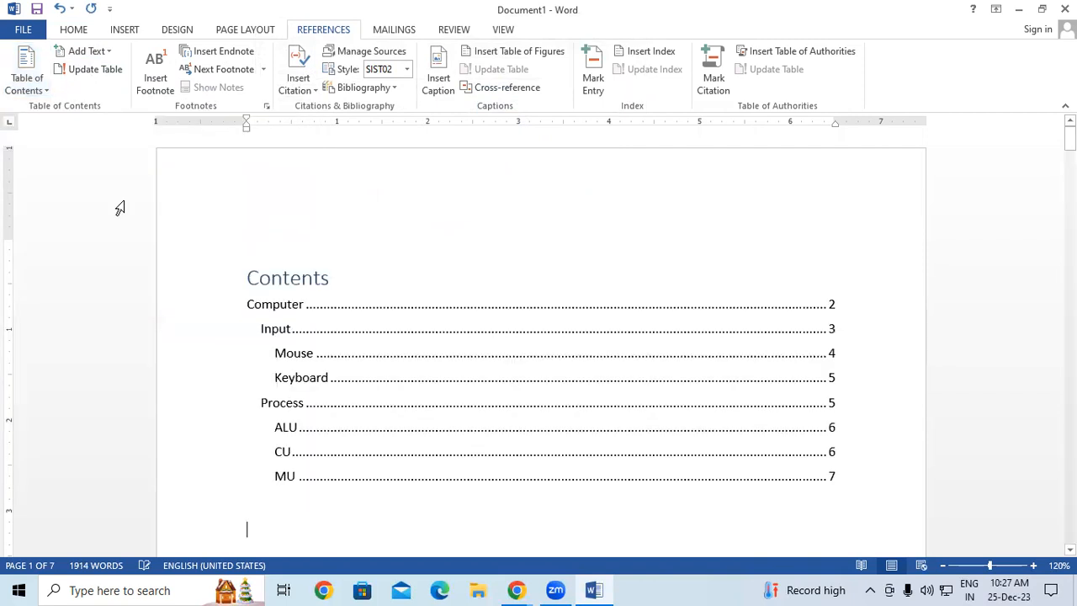
{"action": "scroll", "coordinate": [251, 278], "scroll_direction": "down", "scroll_amount": 1}
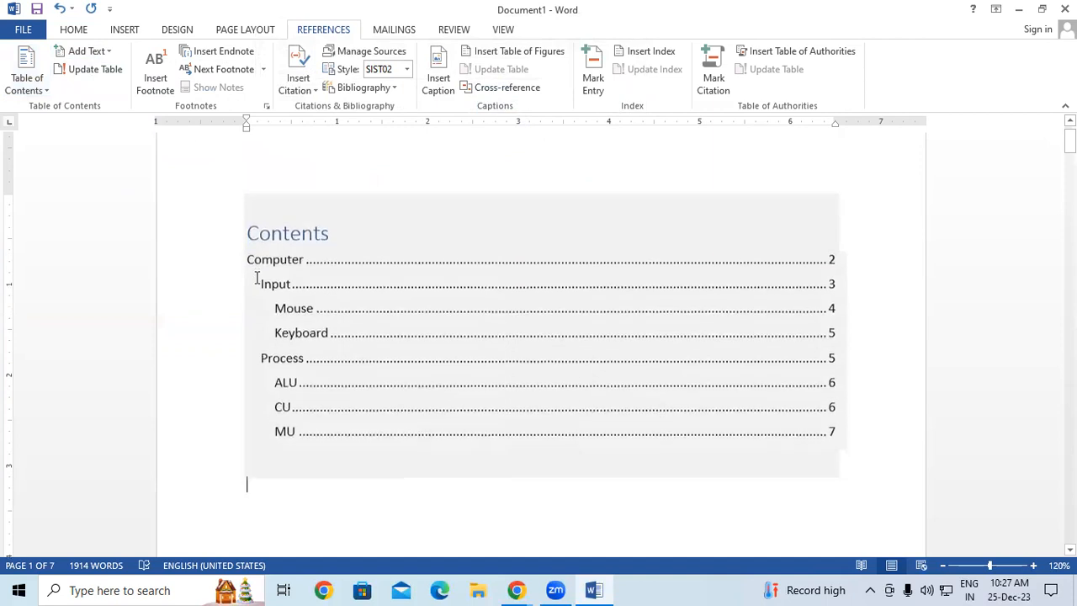
{"action": "left_click", "coordinate": [253, 277]}
{"action": "left_click", "coordinate": [343, 485]}
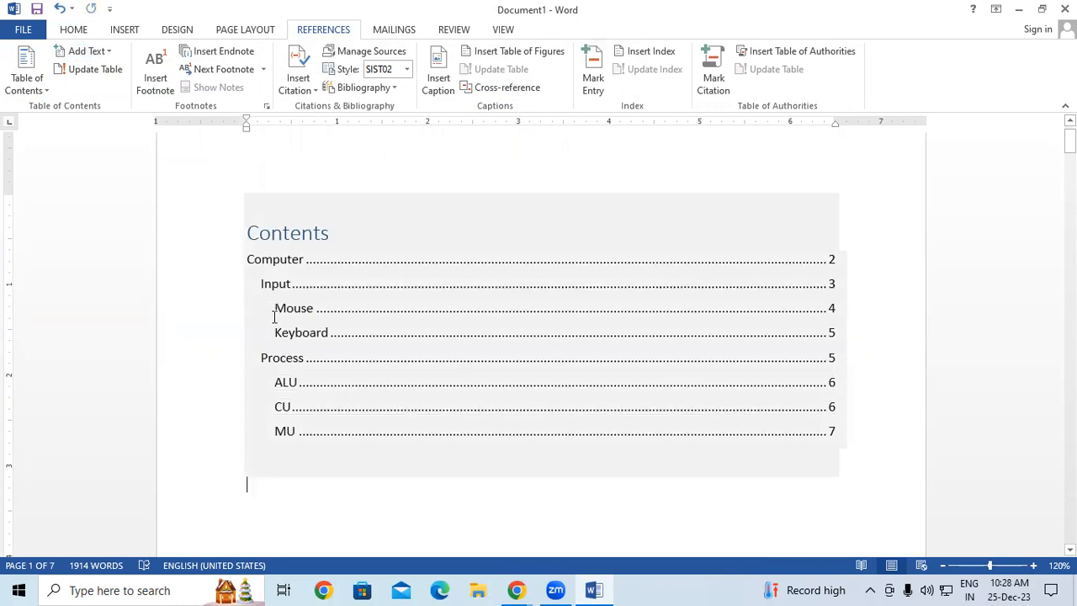
{"action": "double_click", "coordinate": [429, 519]}
Step: Mark the page number of every entry in the contents list with a red pen stroke
{"action": "left_click", "coordinate": [840, 502]}
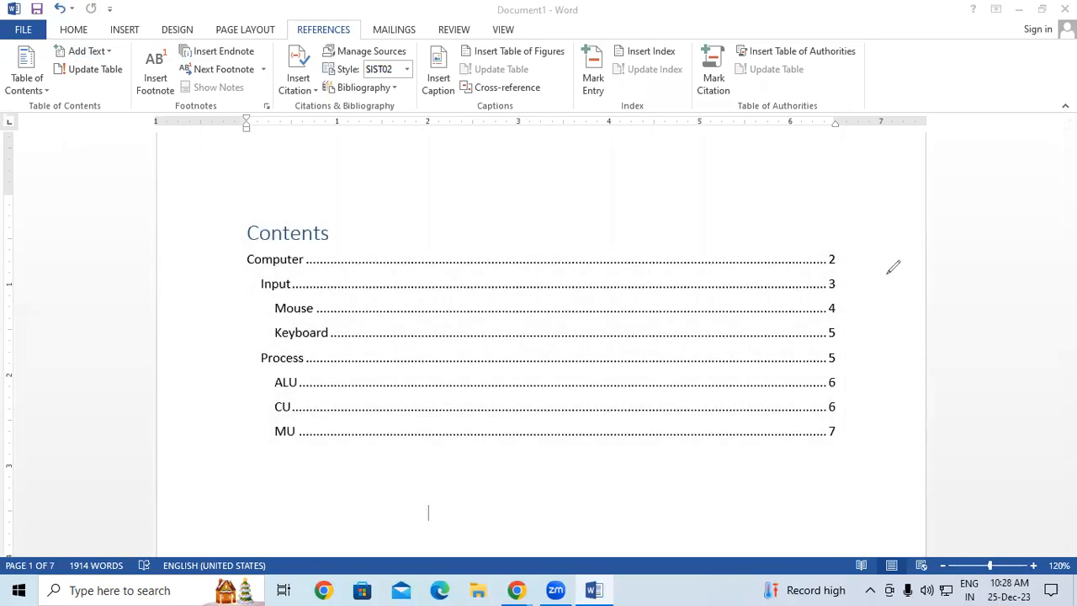
{"action": "left_click_drag", "start_coordinate": [838, 261], "coordinate": [870, 246]}
{"action": "mouse_move", "coordinate": [849, 281]}
{"action": "left_mouse_down"}
{"action": "mouse_move", "coordinate": [838, 282]}
{"action": "mouse_move", "coordinate": [849, 405]}
{"action": "mouse_move", "coordinate": [837, 435]}
{"action": "left_mouse_up"}
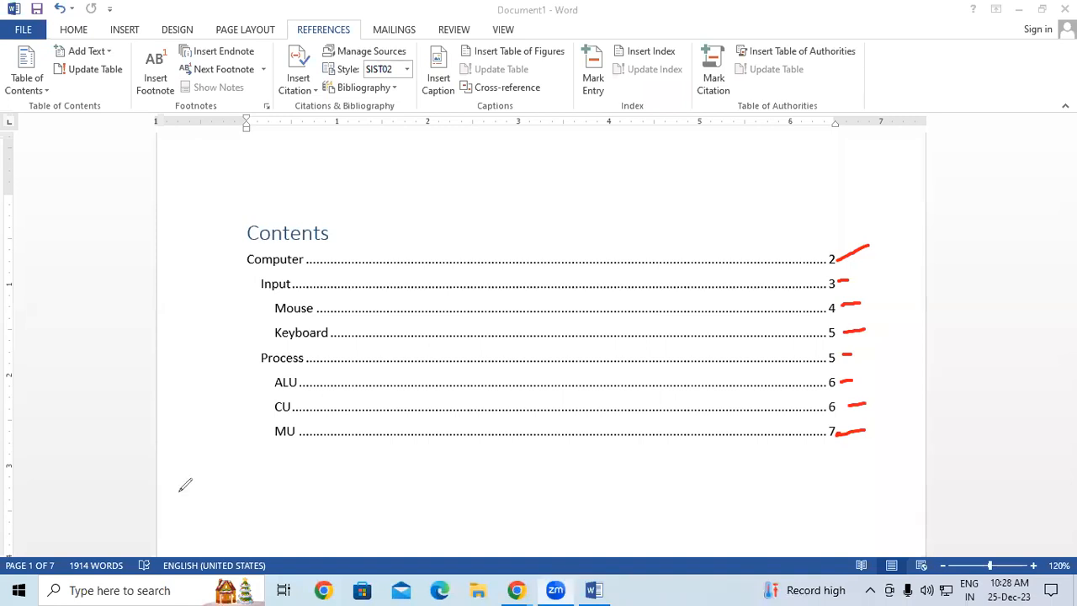
Step: Clear the red pen marks and follow the ALU entry in the contents list to its heading
{"action": "key", "text": "Escape"}
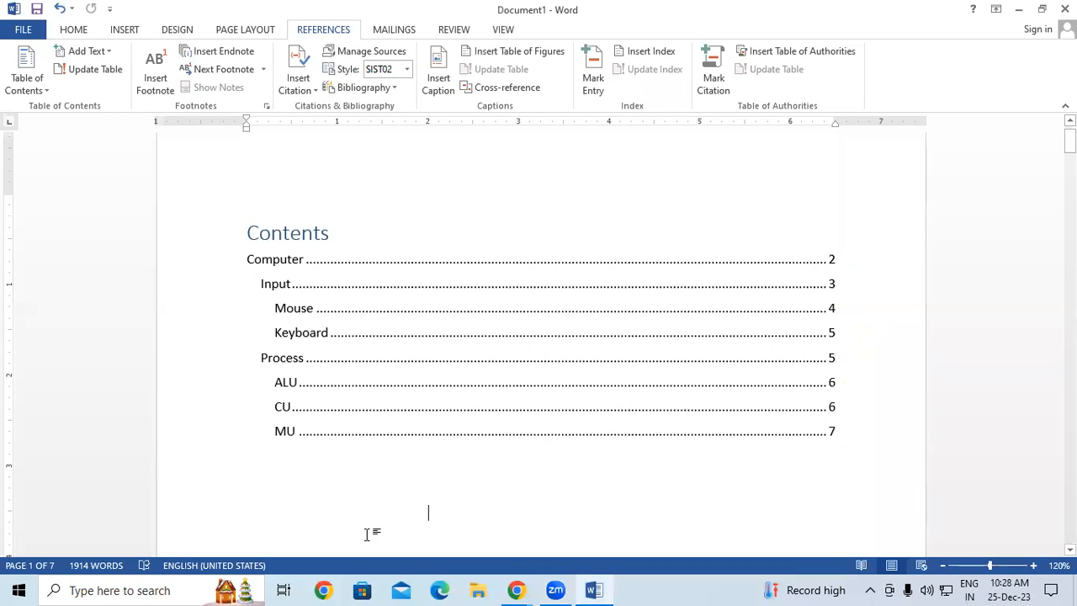
{"action": "scroll", "coordinate": [367, 535], "scroll_direction": "down", "scroll_amount": 3}
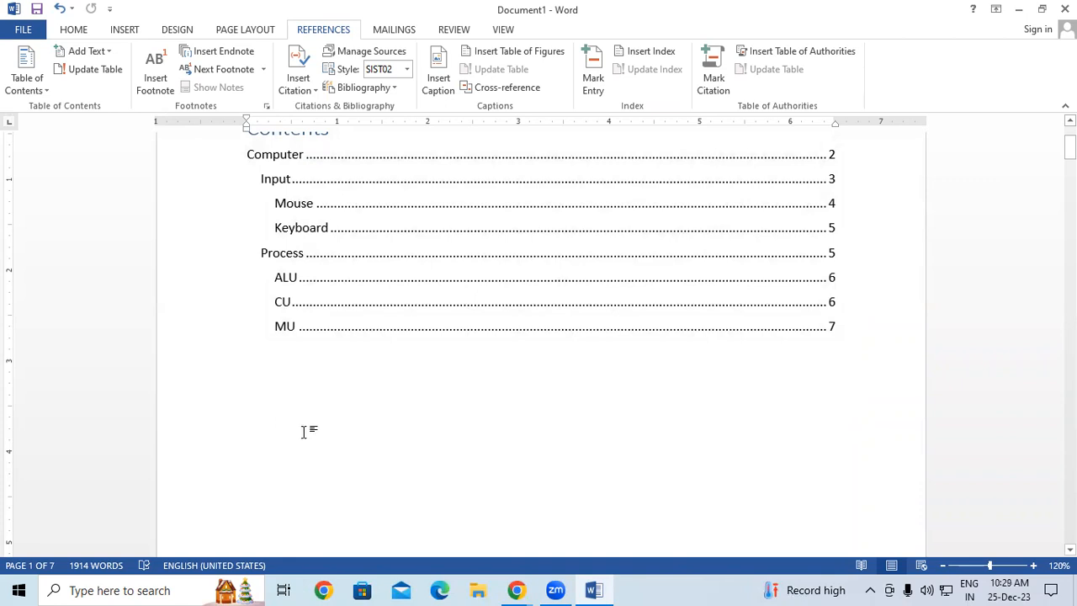
{"action": "left_click", "coordinate": [291, 288], "text": "ctrl"}
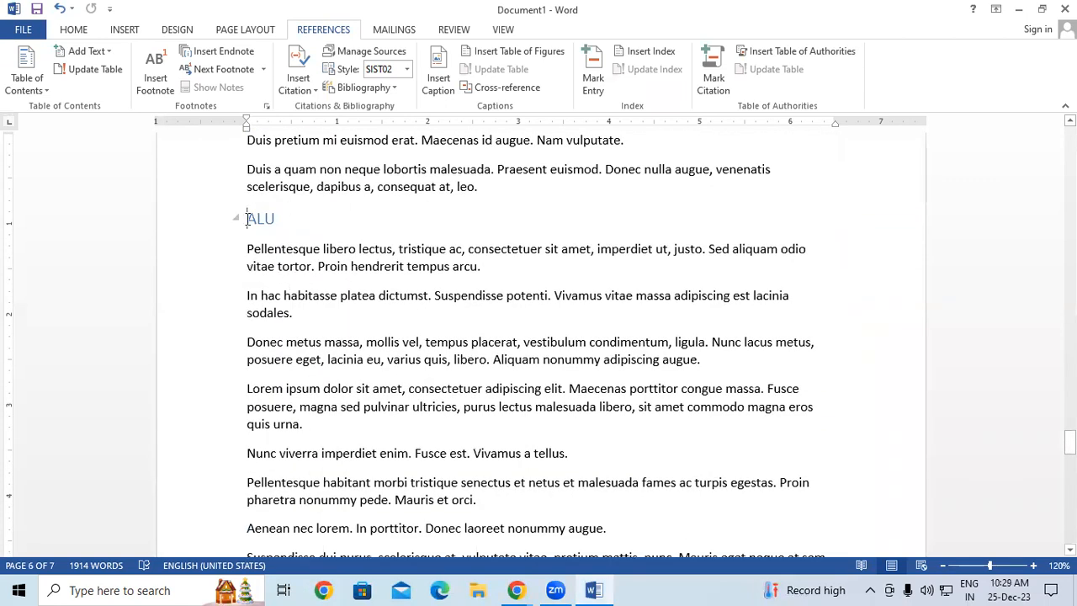
{"action": "left_click", "coordinate": [319, 245]}
Step: Return to the contents list on the first page and follow the Keyboard entry to its heading
{"action": "left_click_drag", "start_coordinate": [1071, 443], "coordinate": [1040, 121]}
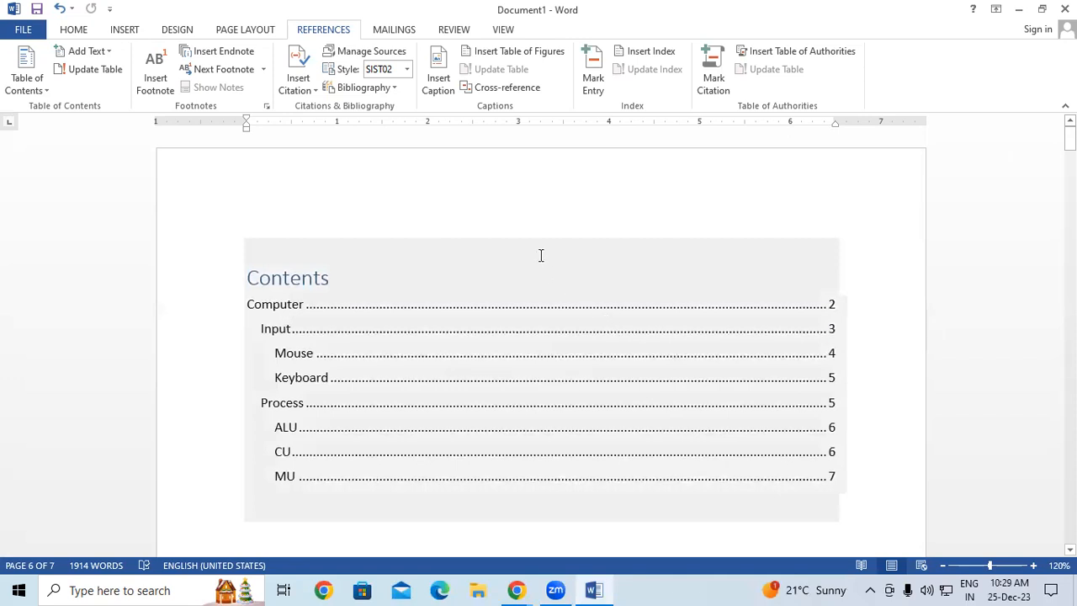
{"action": "left_click", "coordinate": [533, 197]}
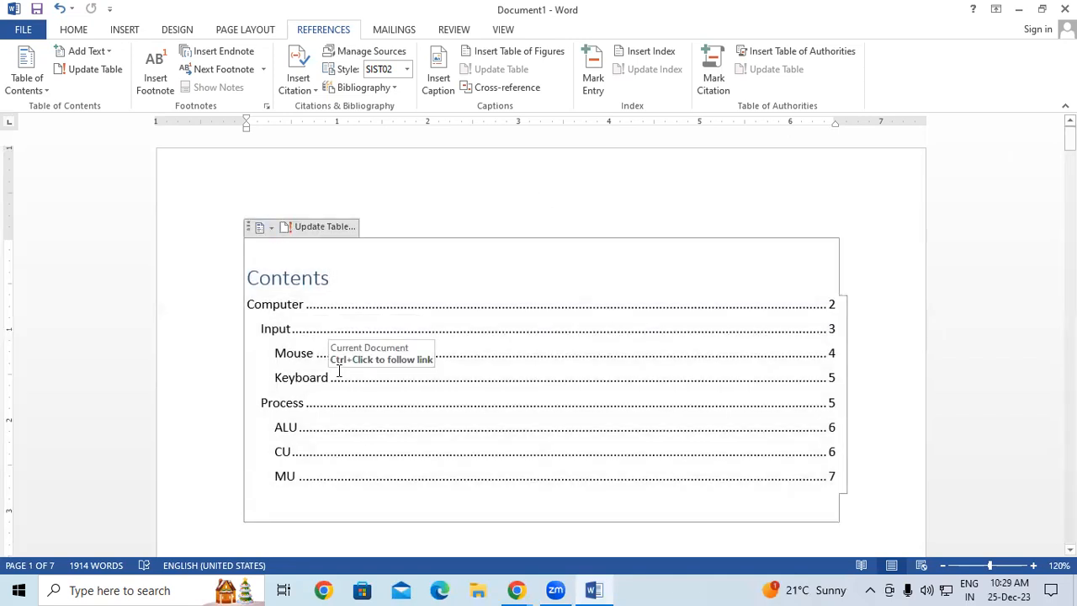
{"action": "scroll", "coordinate": [339, 371], "scroll_direction": "down", "scroll_amount": 3}
{"action": "left_click", "coordinate": [305, 422]}
{"action": "scroll", "coordinate": [306, 370], "scroll_direction": "up", "scroll_amount": 1}
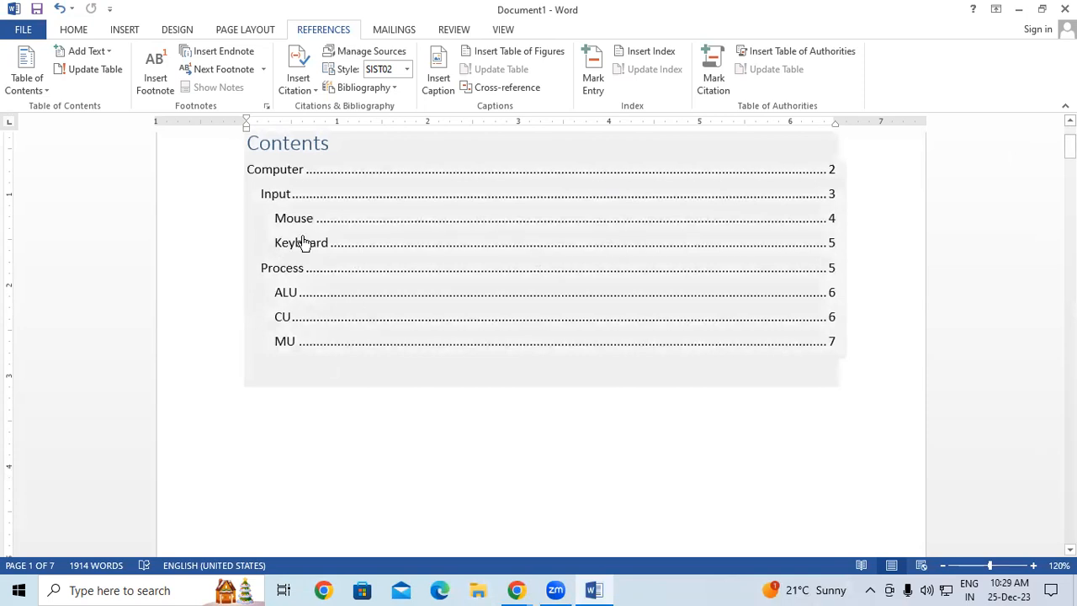
{"action": "left_click", "coordinate": [303, 243], "text": "ctrl"}
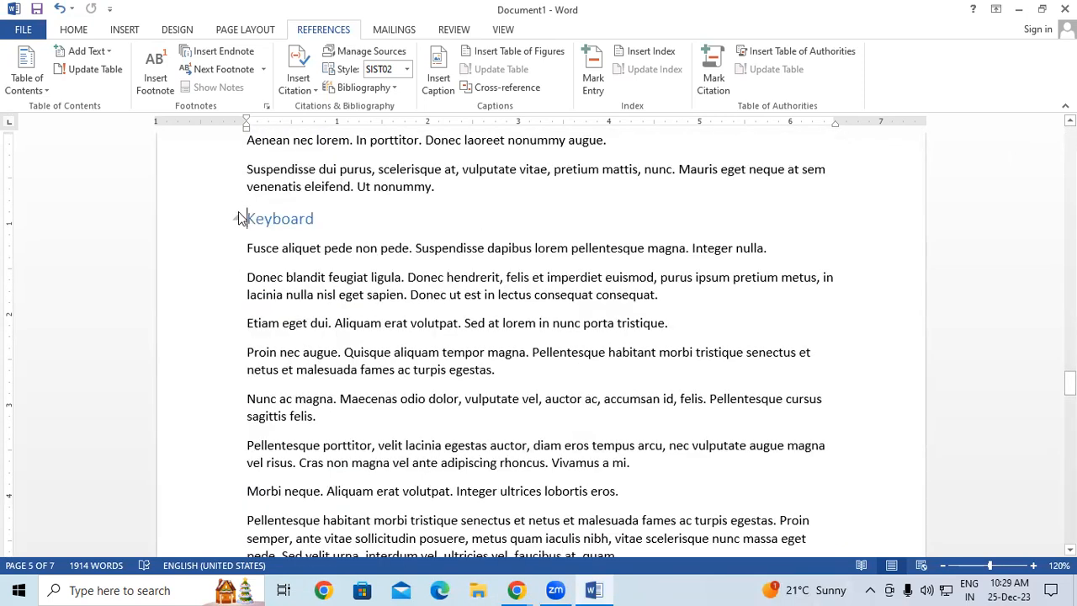
{"action": "left_click_drag", "start_coordinate": [247, 219], "coordinate": [326, 244]}
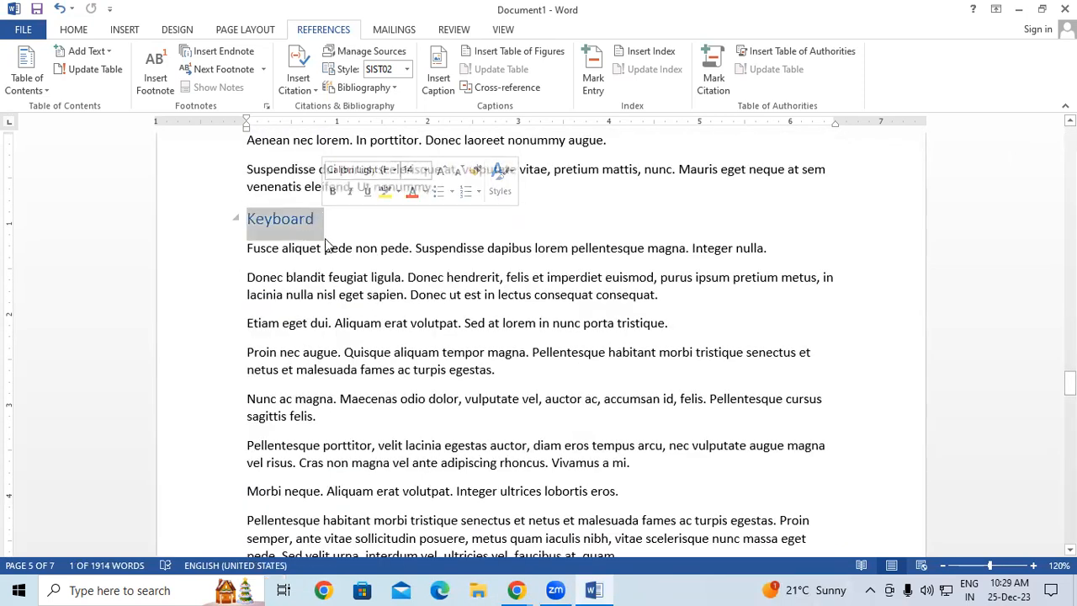
{"action": "left_click", "coordinate": [317, 220]}
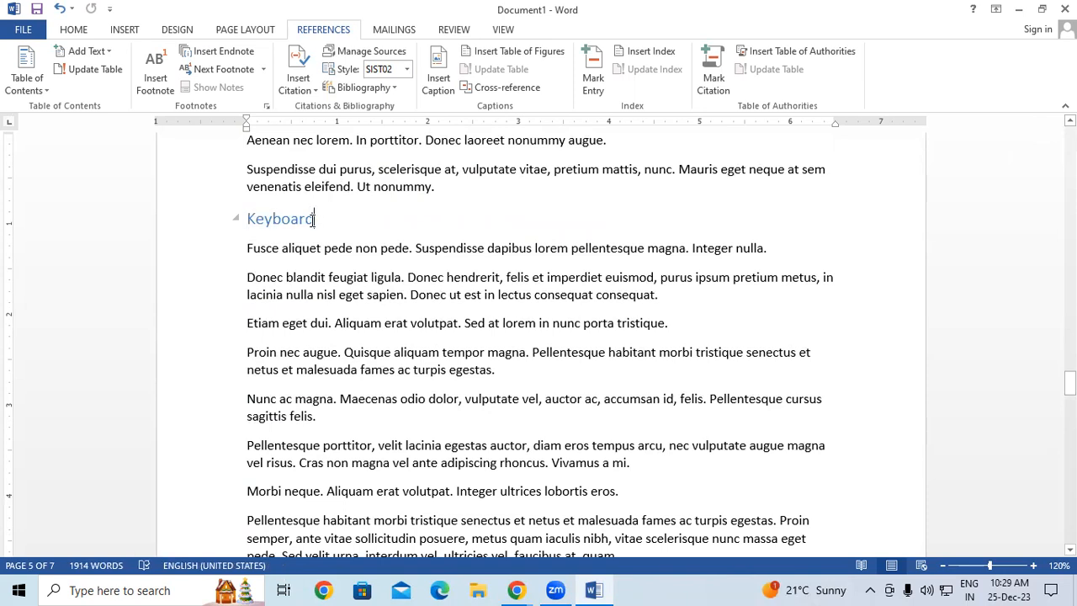
Step: Generate sample paragraphs with =rand(10) below the last paragraph at the end of the document
{"action": "scroll", "coordinate": [417, 262], "scroll_direction": "down", "scroll_amount": 1}
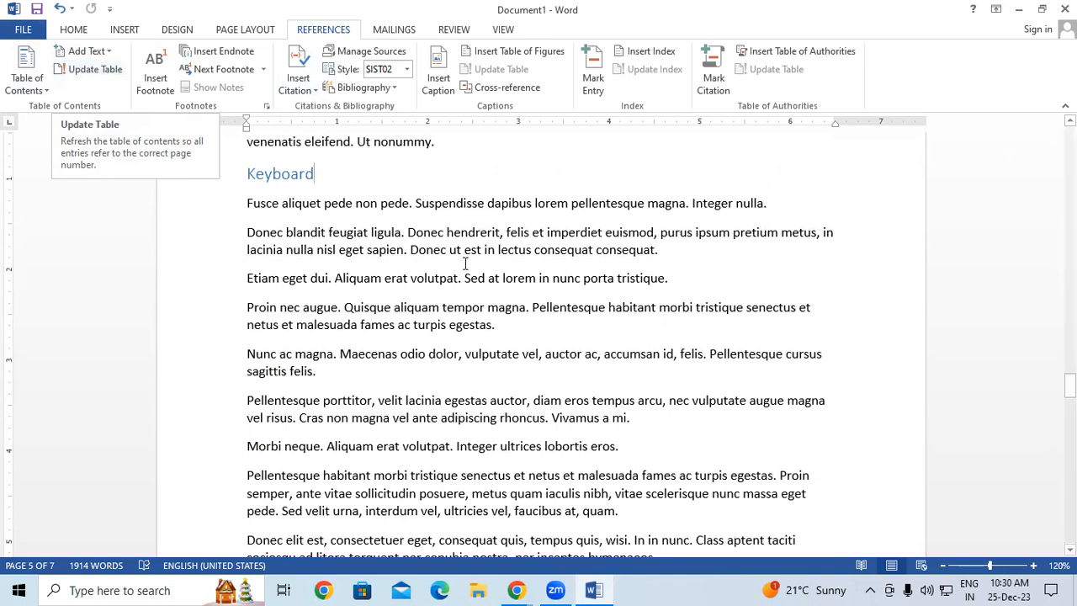
{"action": "scroll", "coordinate": [509, 286], "scroll_direction": "down", "scroll_amount": 2}
{"action": "scroll", "coordinate": [509, 287], "scroll_direction": "down", "scroll_amount": 1}
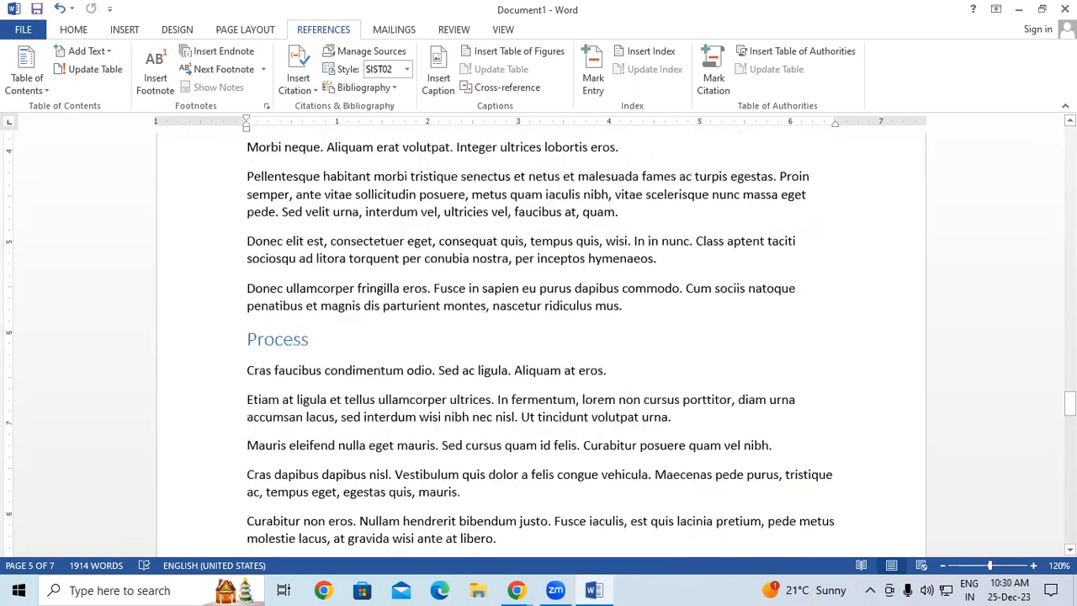
{"action": "left_click_drag", "start_coordinate": [1070, 396], "coordinate": [1069, 531]}
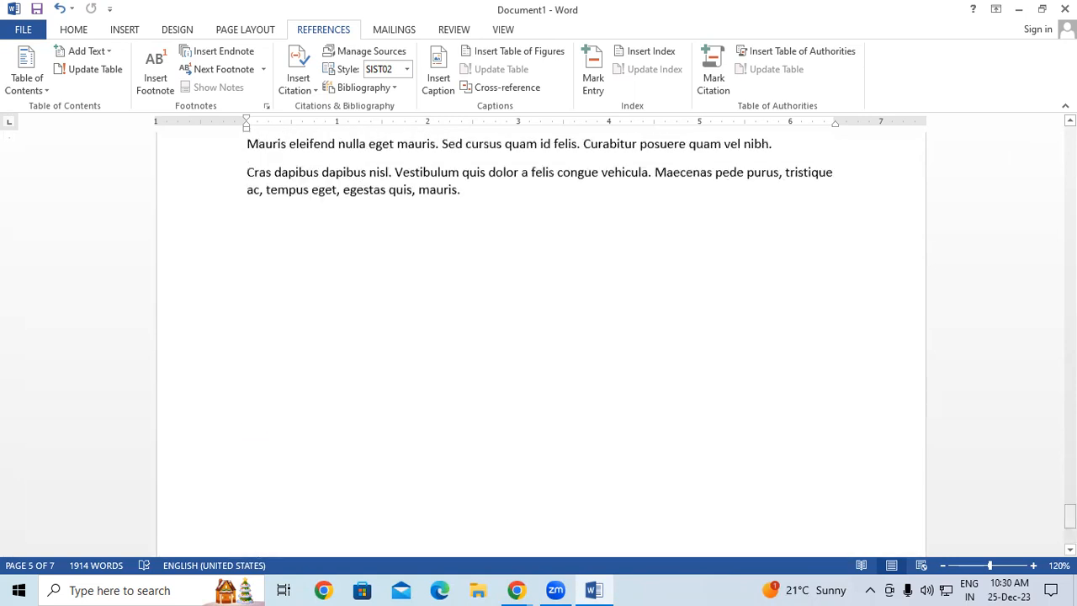
{"action": "left_click", "coordinate": [373, 289]}
{"action": "type", "text": "=rand("}
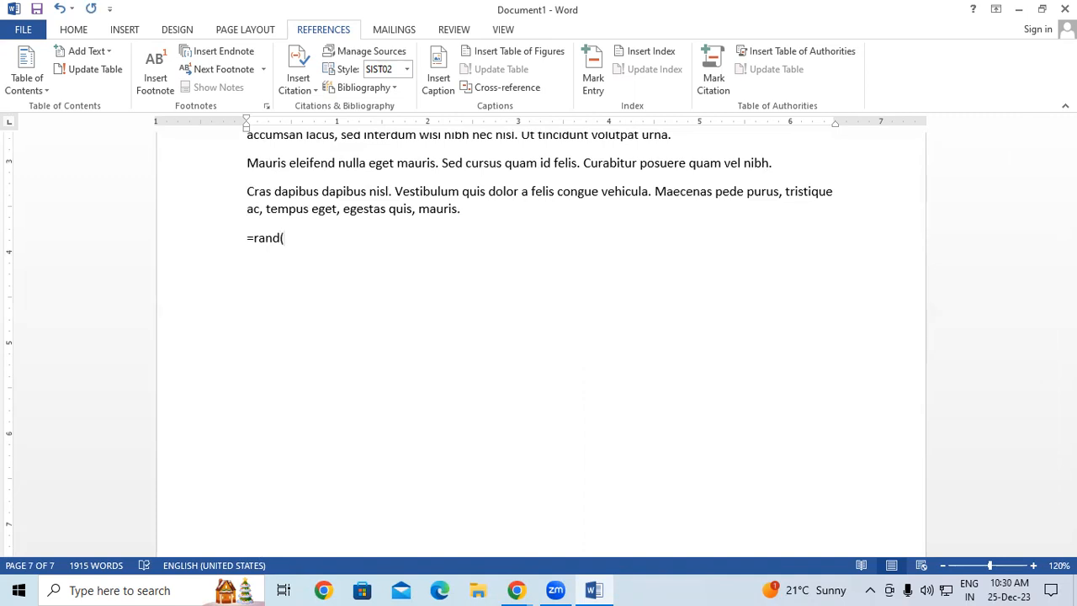
{"action": "type", "text": "10"}
{"action": "key", "text": "Return"}
Step: Insert the title "Output" on its own line below the "Themes and styles" paragraph on the last page
{"action": "scroll", "coordinate": [921, 367], "scroll_direction": "up", "scroll_amount": 3}
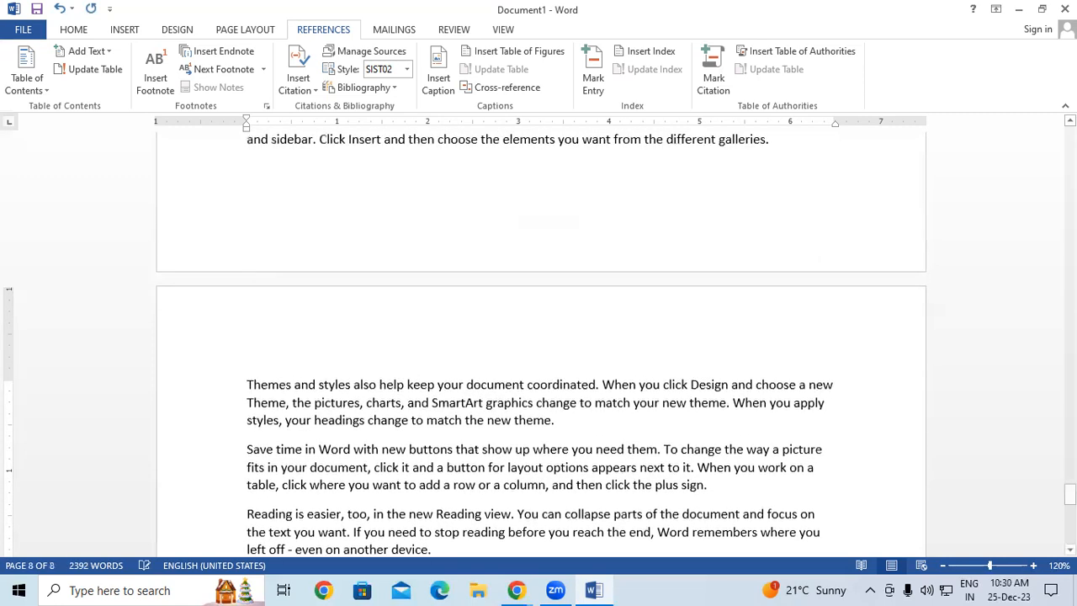
{"action": "scroll", "coordinate": [921, 367], "scroll_direction": "up", "scroll_amount": 10}
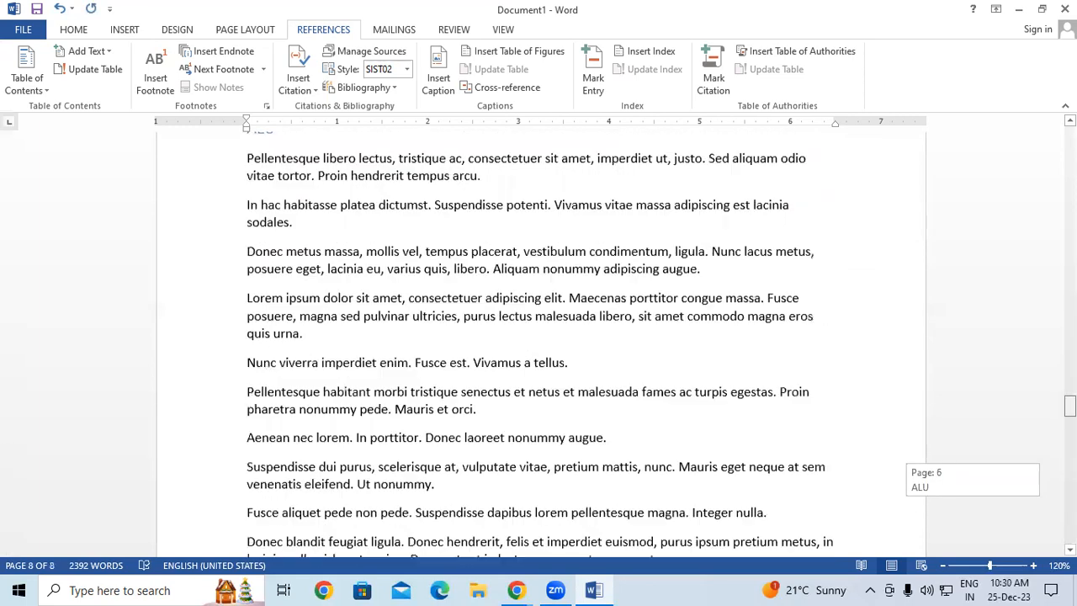
{"action": "scroll", "coordinate": [539, 337], "scroll_direction": "down", "scroll_amount": 15}
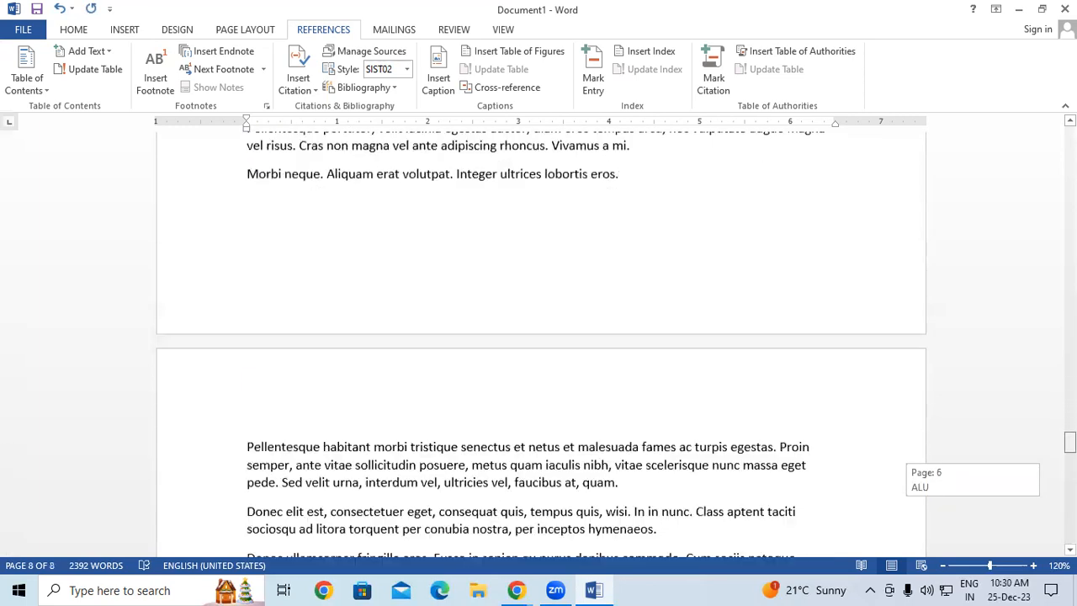
{"action": "scroll", "coordinate": [539, 337], "scroll_direction": "down", "scroll_amount": 8}
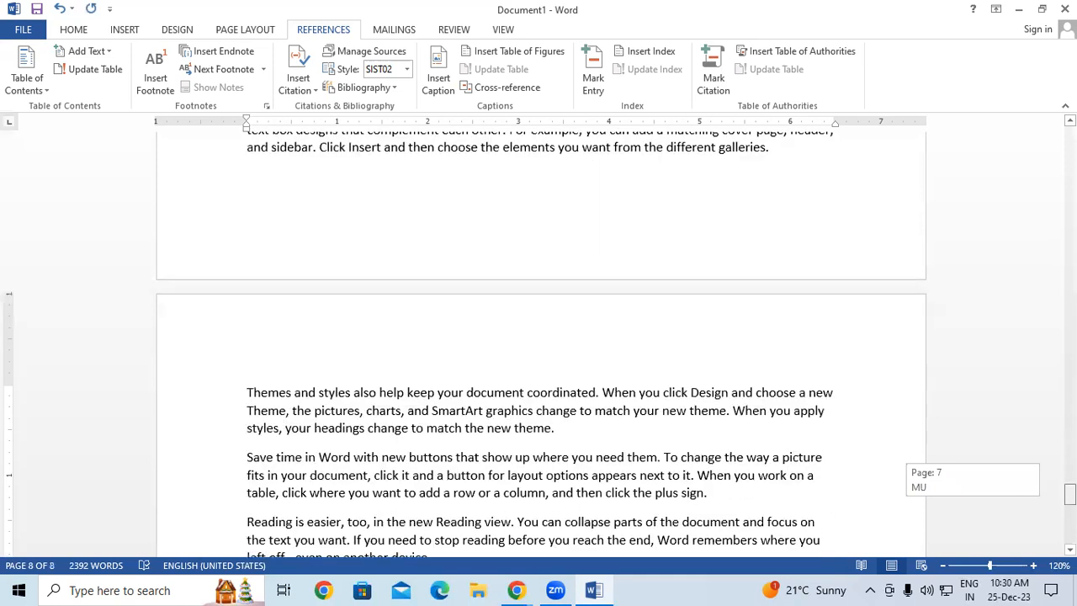
{"action": "left_click", "coordinate": [606, 435]}
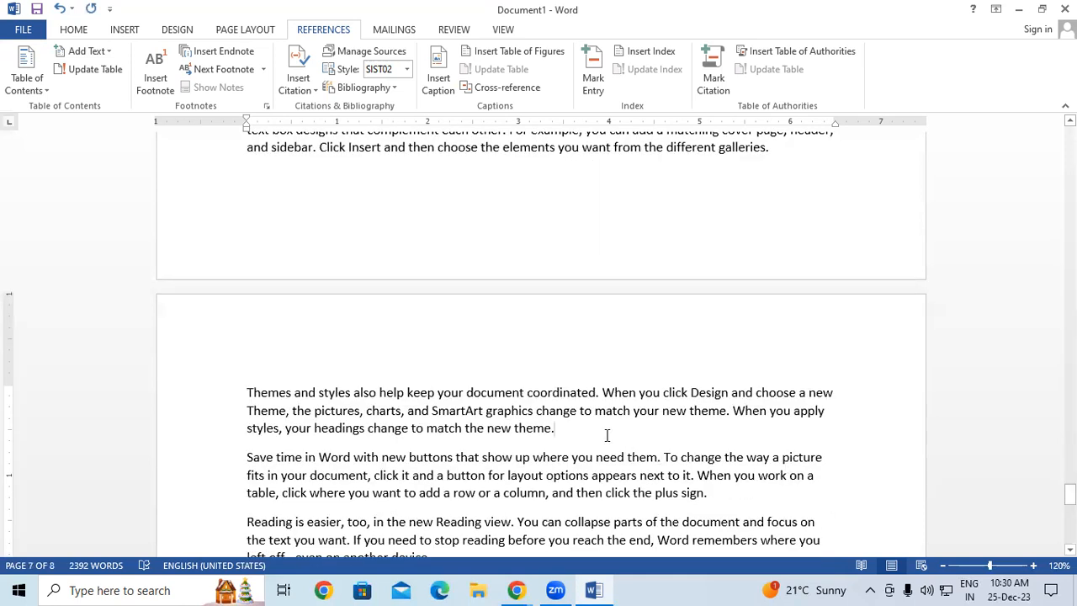
{"action": "key", "text": "Return"}
{"action": "type", "text": "0"}
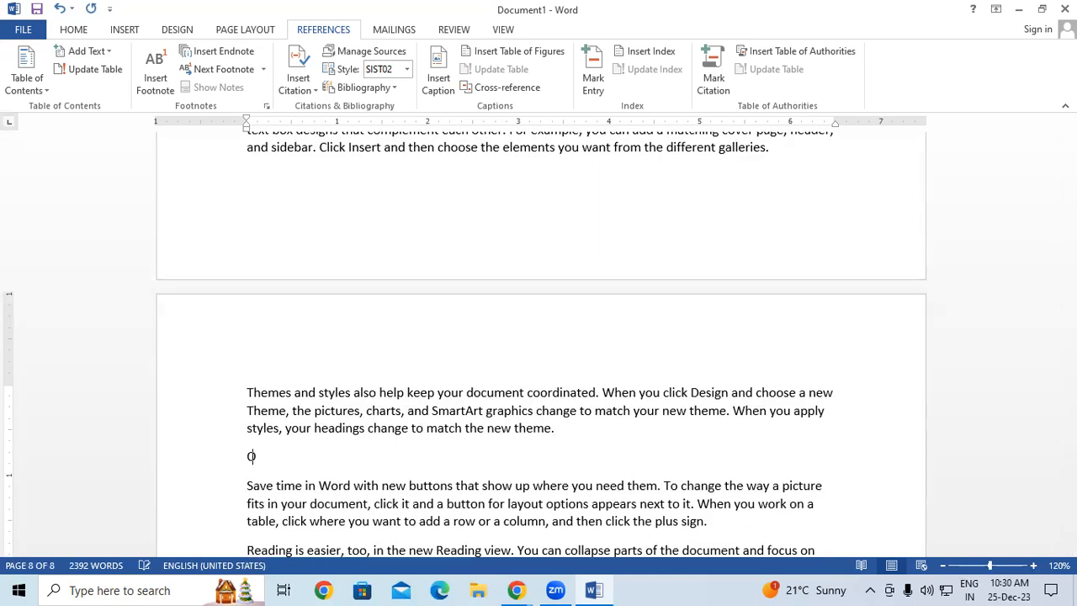
{"action": "type", "text": "utput"}
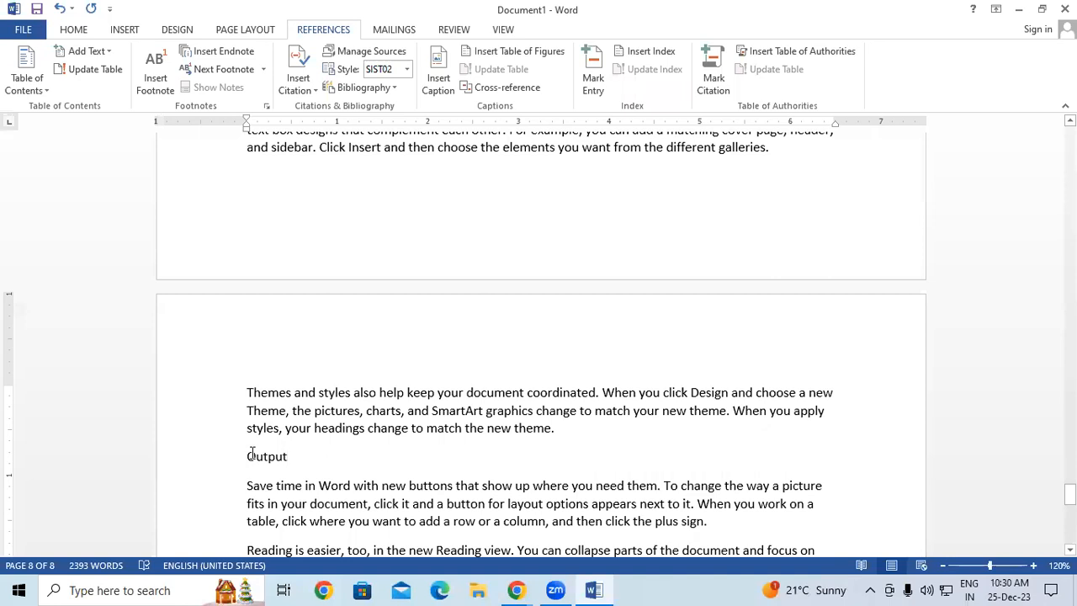
Step: Assign the "Output" title to Level 2 of the table of contents
{"action": "left_click_drag", "start_coordinate": [249, 456], "coordinate": [293, 459]}
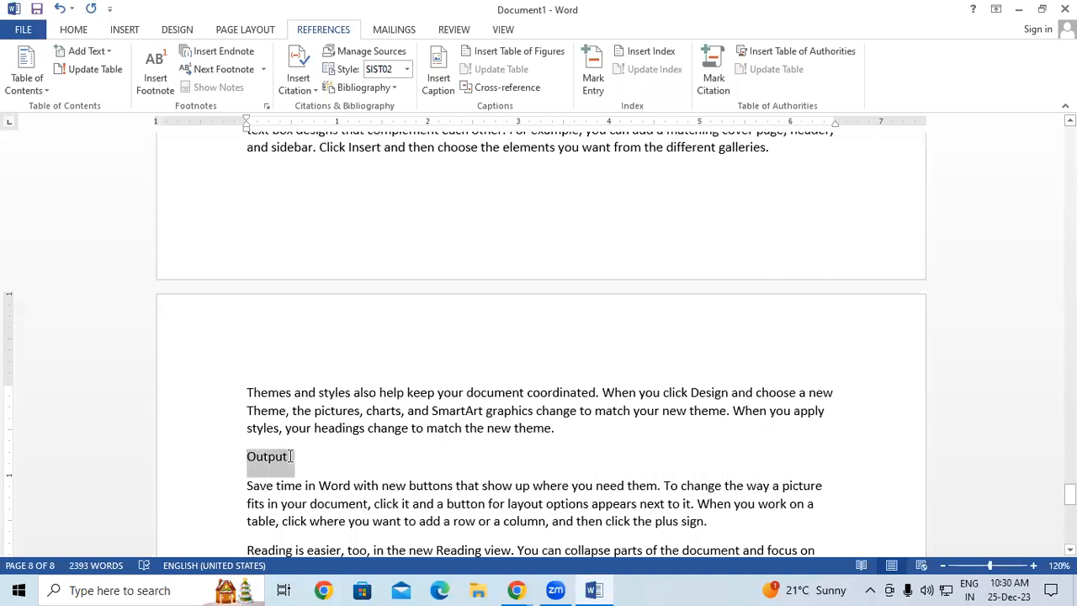
{"action": "left_click", "coordinate": [88, 51]}
{"action": "left_click", "coordinate": [96, 106]}
{"action": "left_click", "coordinate": [404, 459]}
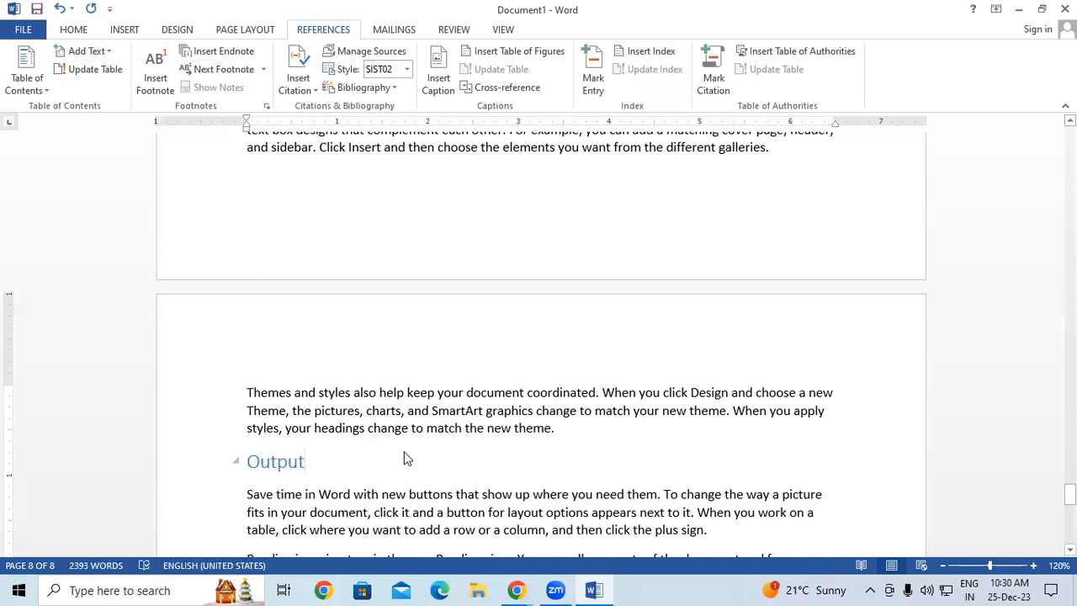
Step: Copy the two paragraphs under the Output heading and paste them repeatedly below to extend the document
{"action": "scroll", "coordinate": [406, 446], "scroll_direction": "down", "scroll_amount": 10}
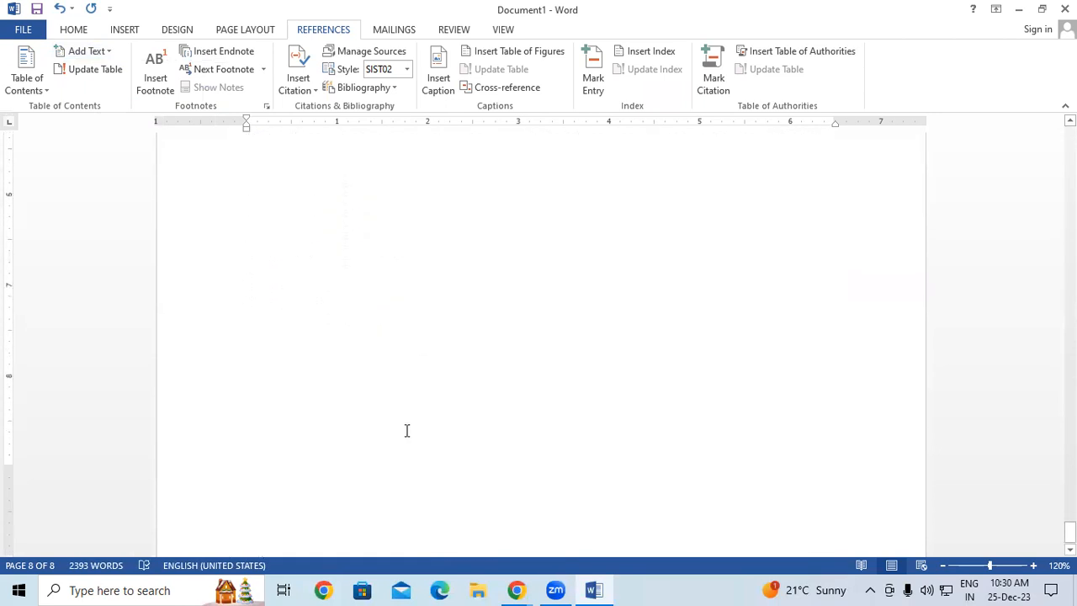
{"action": "scroll", "coordinate": [406, 429], "scroll_direction": "up", "scroll_amount": 8}
{"action": "left_click_drag", "start_coordinate": [247, 195], "coordinate": [424, 292]}
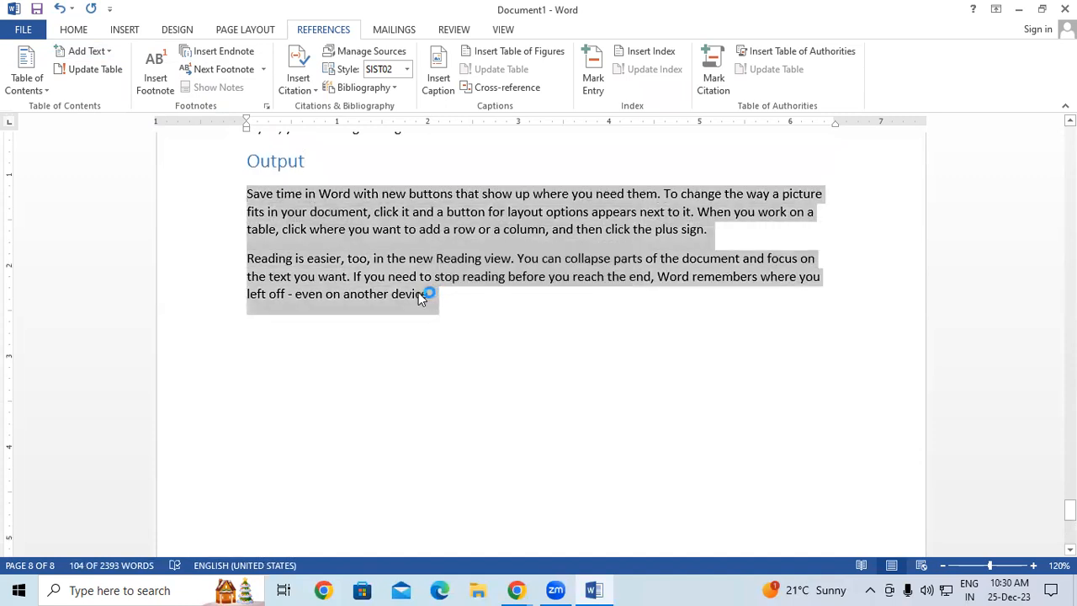
{"action": "left_click", "coordinate": [298, 358]}
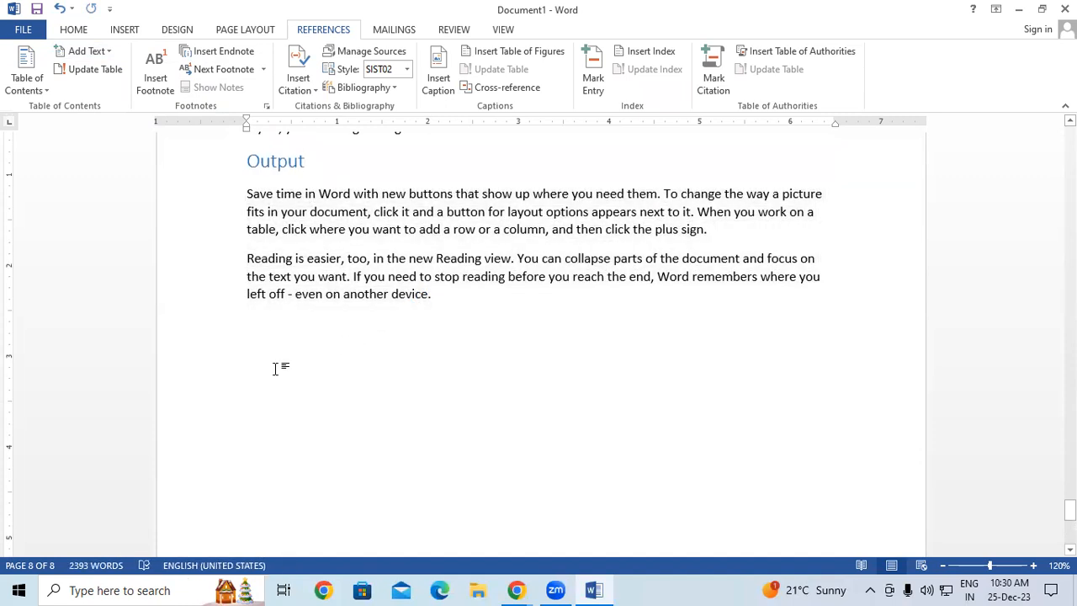
{"action": "key", "text": "ctrl+v"}
{"action": "key", "text": "ctrl+v"}
{"action": "key", "text": "ctrl+v"}
{"action": "key", "text": "ctrl+v"}
{"action": "key", "text": "ctrl+v"}
{"action": "key", "text": "ctrl+v"}
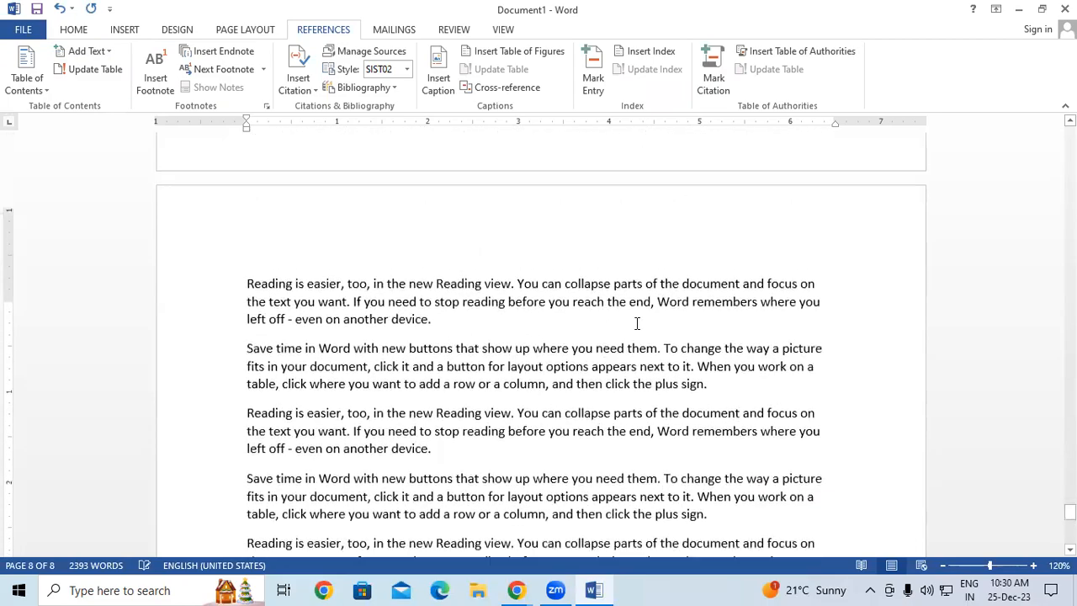
Step: Insert the title "Monitor" on its own line below the first "Reading is easier" paragraph on page 9
{"action": "scroll", "coordinate": [637, 324], "scroll_direction": "up", "scroll_amount": 2}
{"action": "left_click_drag", "start_coordinate": [1070, 508], "coordinate": [1071, 397]}
{"action": "scroll", "coordinate": [625, 406], "scroll_direction": "down", "scroll_amount": 10}
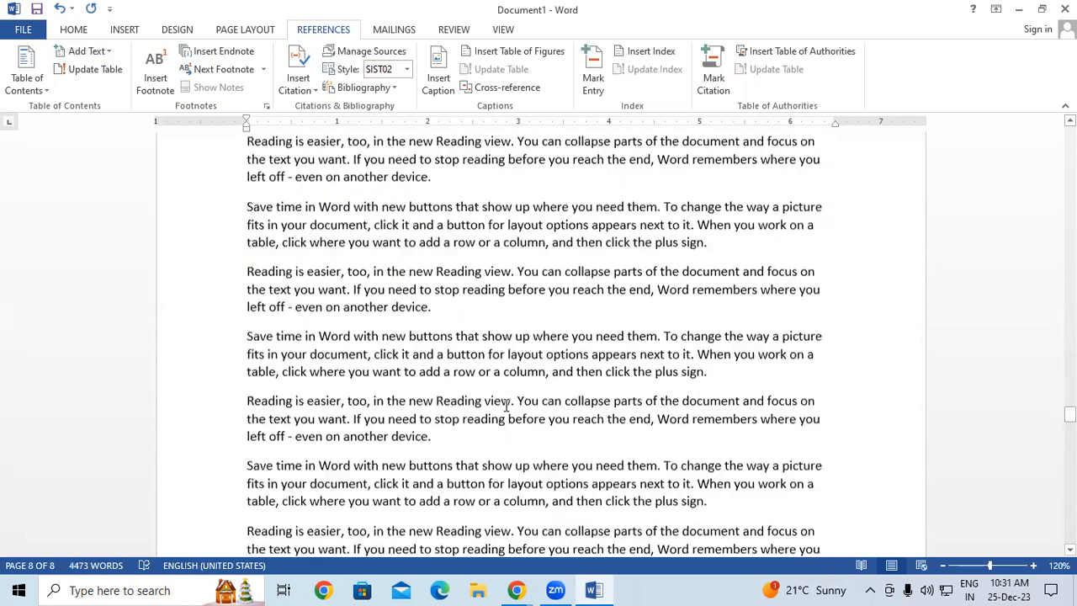
{"action": "scroll", "coordinate": [506, 407], "scroll_direction": "down", "scroll_amount": 3}
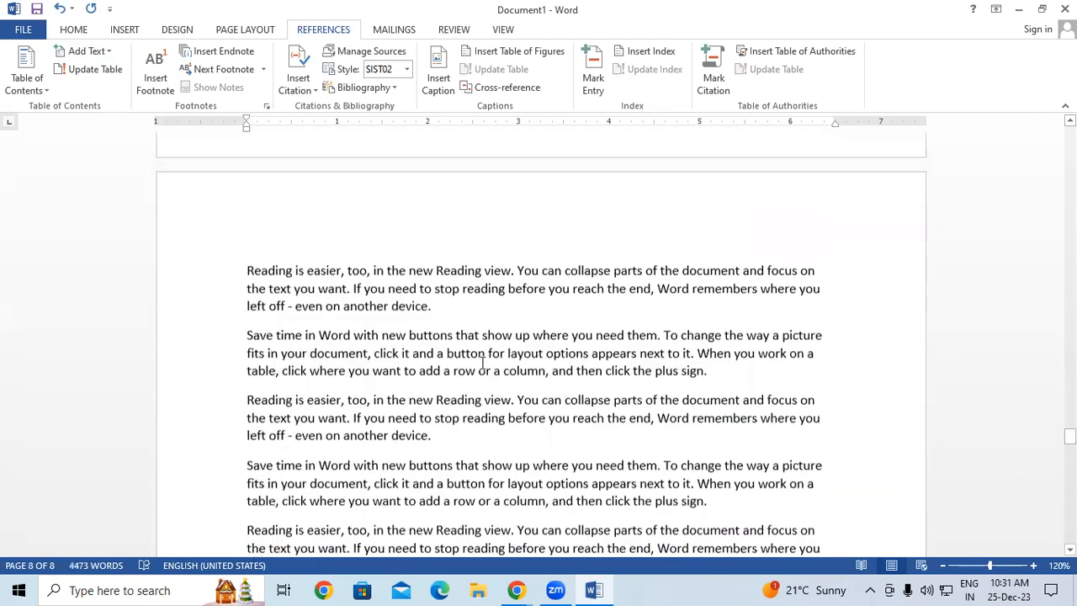
{"action": "left_click", "coordinate": [461, 308]}
{"action": "key", "text": "Return"}
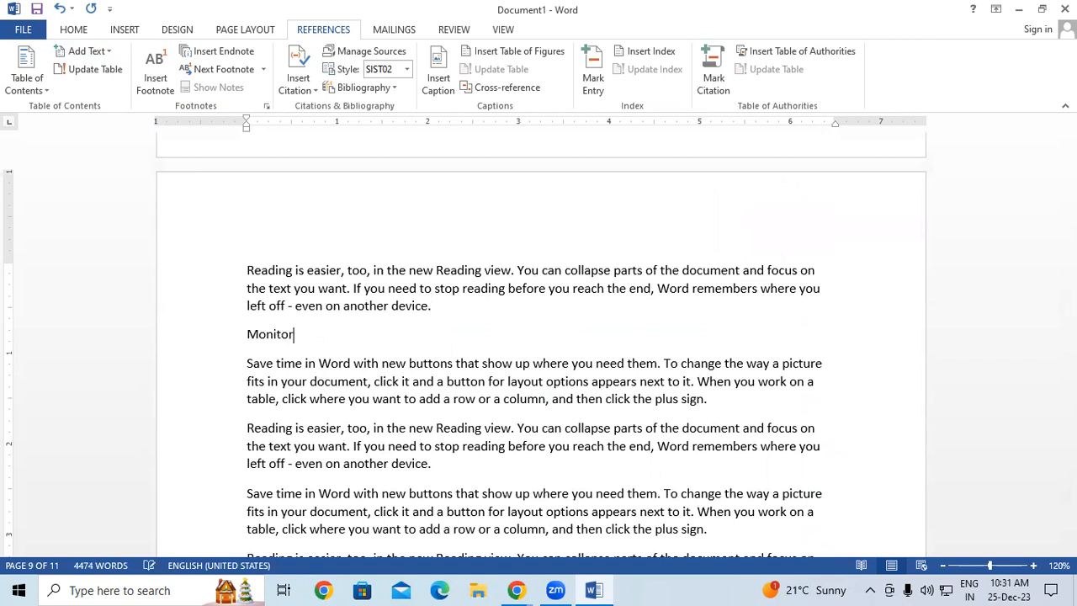
Step: Assign the "Monitor" title to Level 3 of the table of contents
{"action": "triple_click", "coordinate": [268, 334]}
{"action": "left_click", "coordinate": [101, 52]}
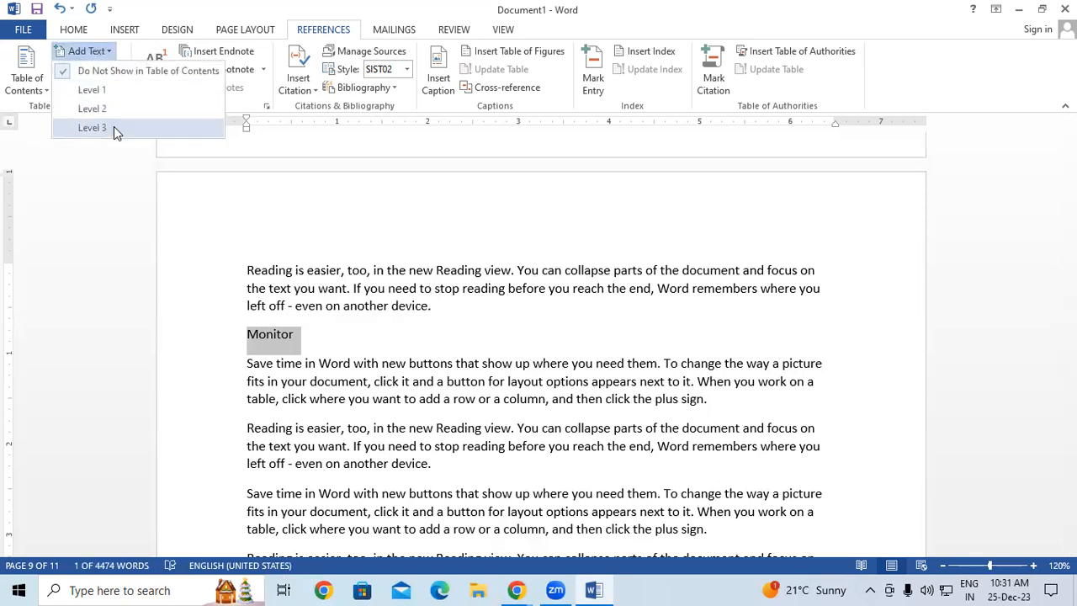
{"action": "left_click", "coordinate": [114, 126]}
Step: Insert the title "Printer" on its own line after a "Reading is easier" paragraph further down page 9
{"action": "scroll", "coordinate": [372, 415], "scroll_direction": "down", "scroll_amount": 6}
{"action": "scroll", "coordinate": [371, 415], "scroll_direction": "down", "scroll_amount": 3}
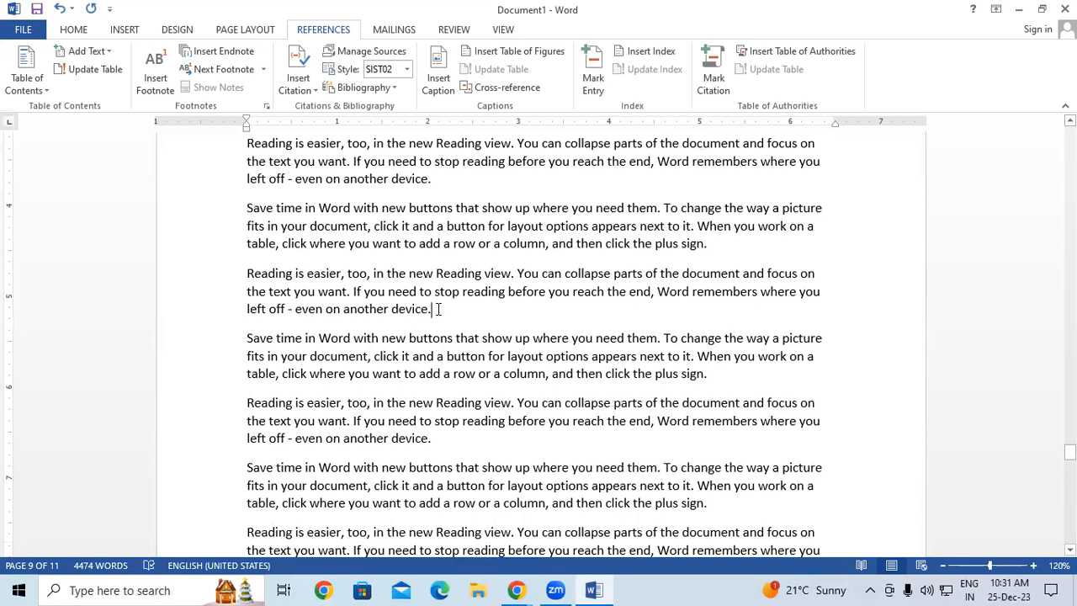
{"action": "key", "text": "Return"}
{"action": "type", "text": "Printer"}
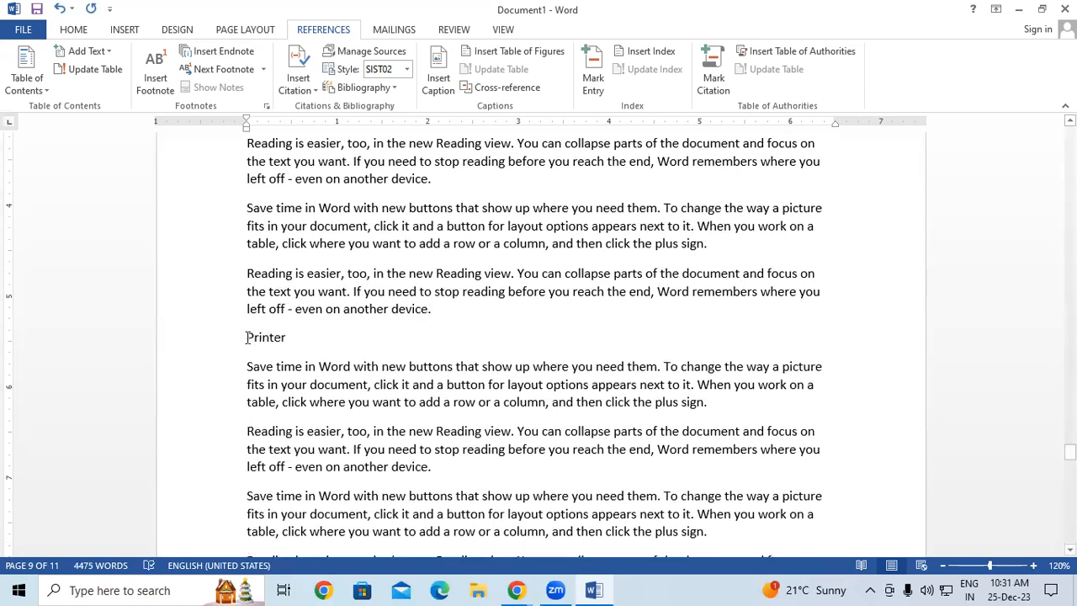
Step: Select the "Printer" title and assign it to Level 3, dismissing the table update dialog without updating
{"action": "left_click", "coordinate": [243, 338]}
{"action": "left_click", "coordinate": [91, 69]}
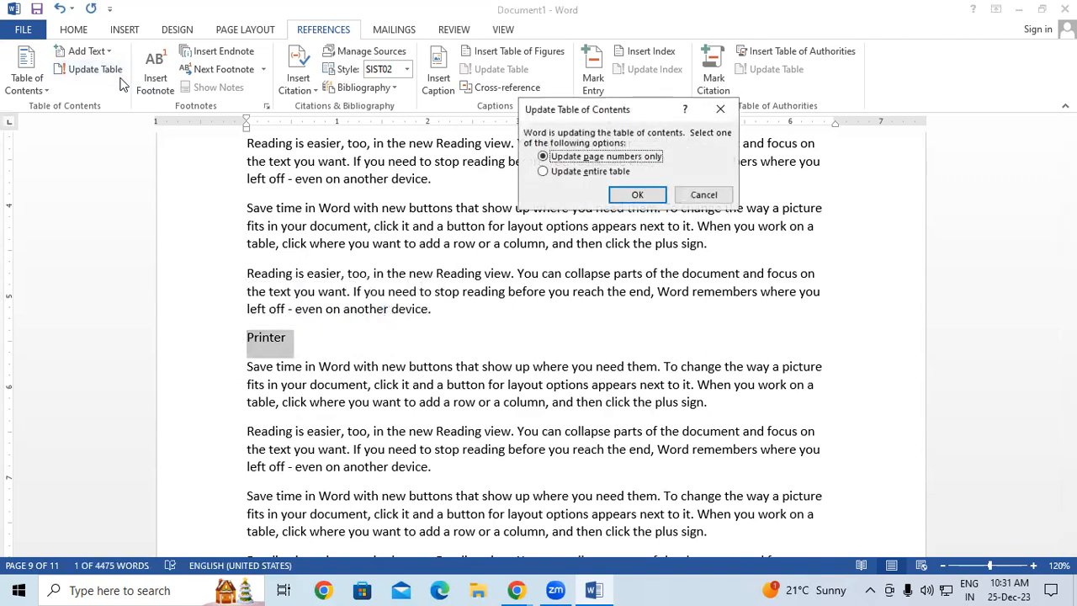
{"action": "left_click", "coordinate": [720, 110]}
{"action": "left_click", "coordinate": [97, 54]}
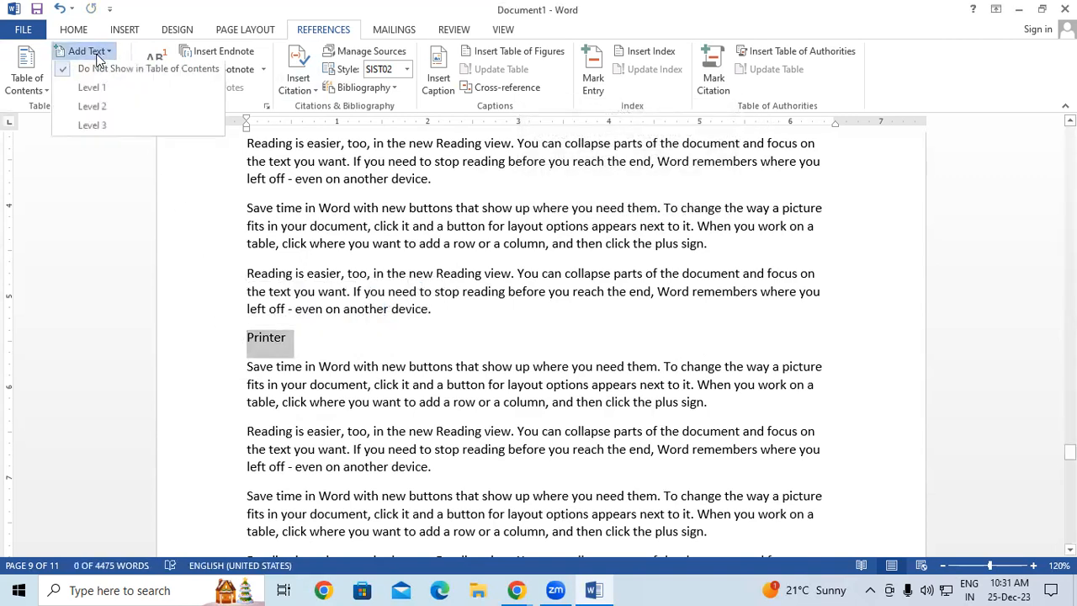
{"action": "left_click", "coordinate": [101, 125]}
{"action": "left_click", "coordinate": [382, 353]}
{"action": "left_click_drag", "start_coordinate": [1070, 452], "coordinate": [1070, 135]}
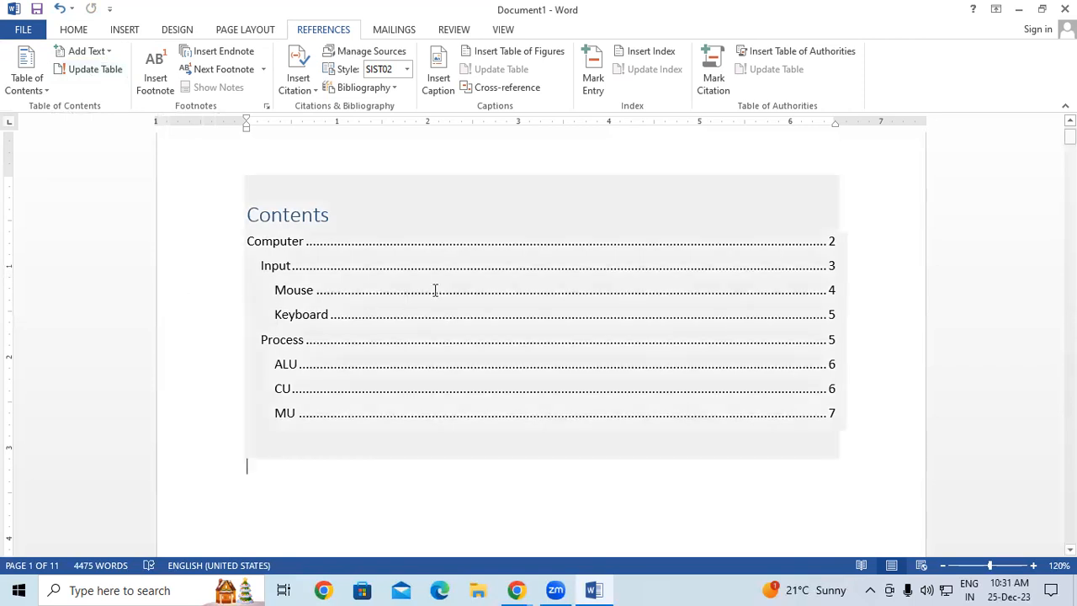
{"action": "left_click", "coordinate": [439, 252]}
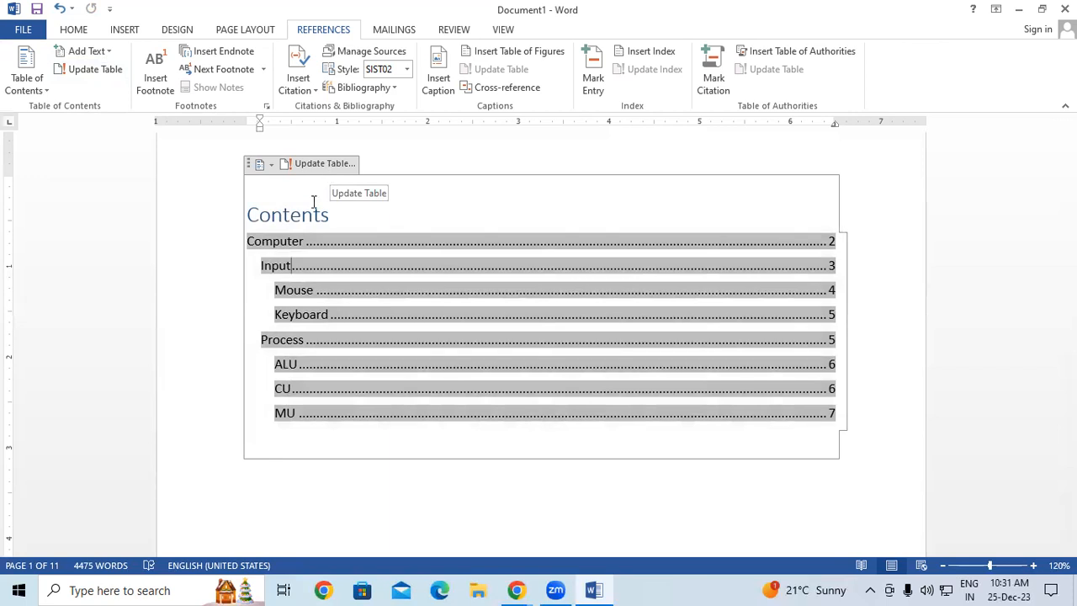
{"action": "left_click", "coordinate": [266, 488]}
{"action": "left_click", "coordinate": [87, 74]}
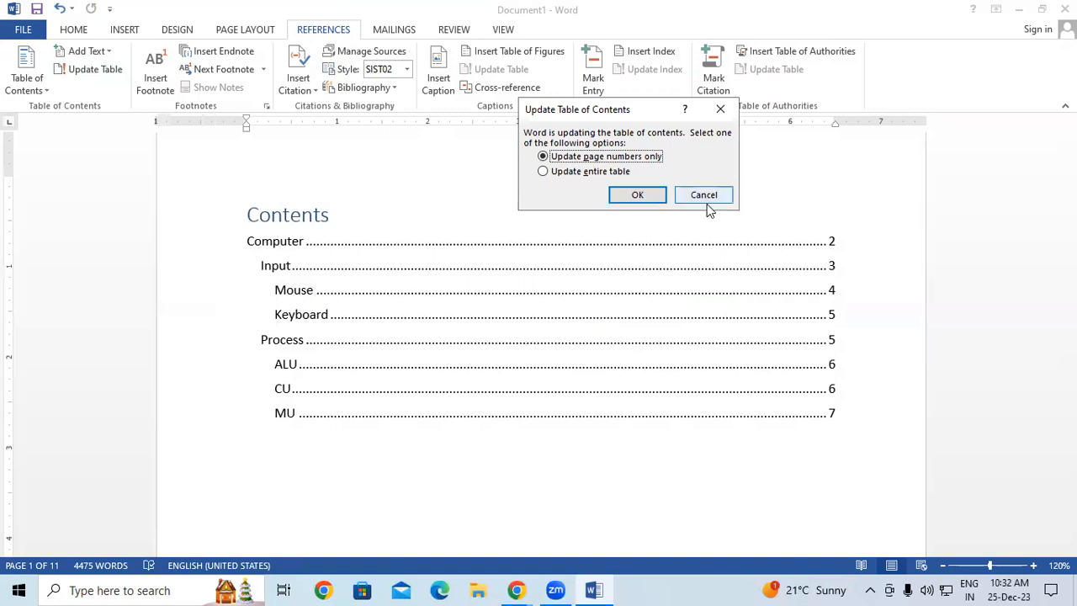
{"action": "left_click", "coordinate": [696, 319]}
{"action": "scroll", "coordinate": [556, 363], "scroll_direction": "down", "scroll_amount": 10}
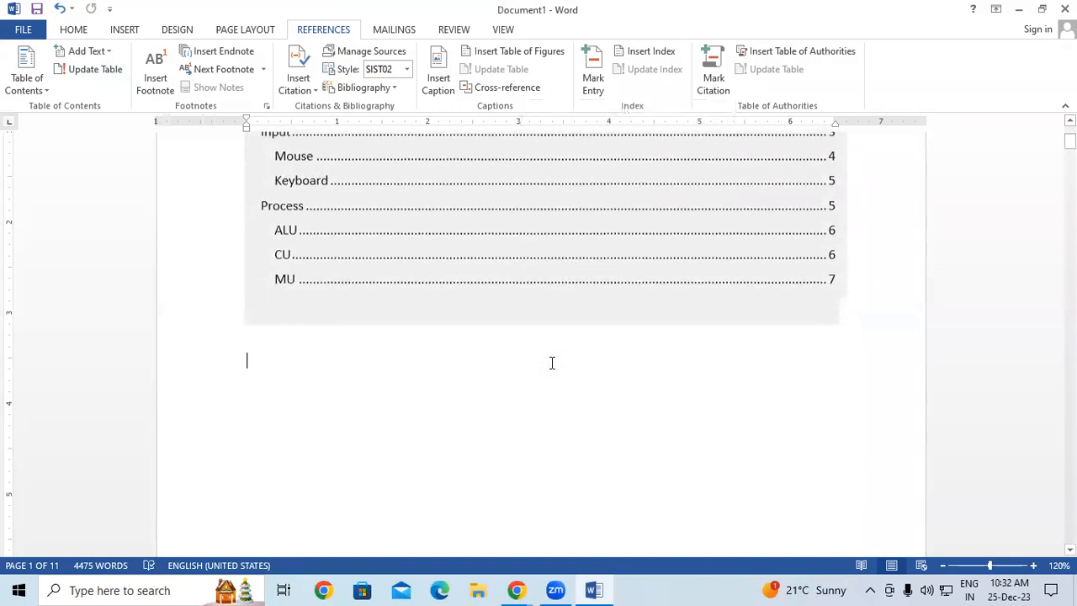
{"action": "scroll", "coordinate": [325, 355], "scroll_direction": "down", "scroll_amount": 5}
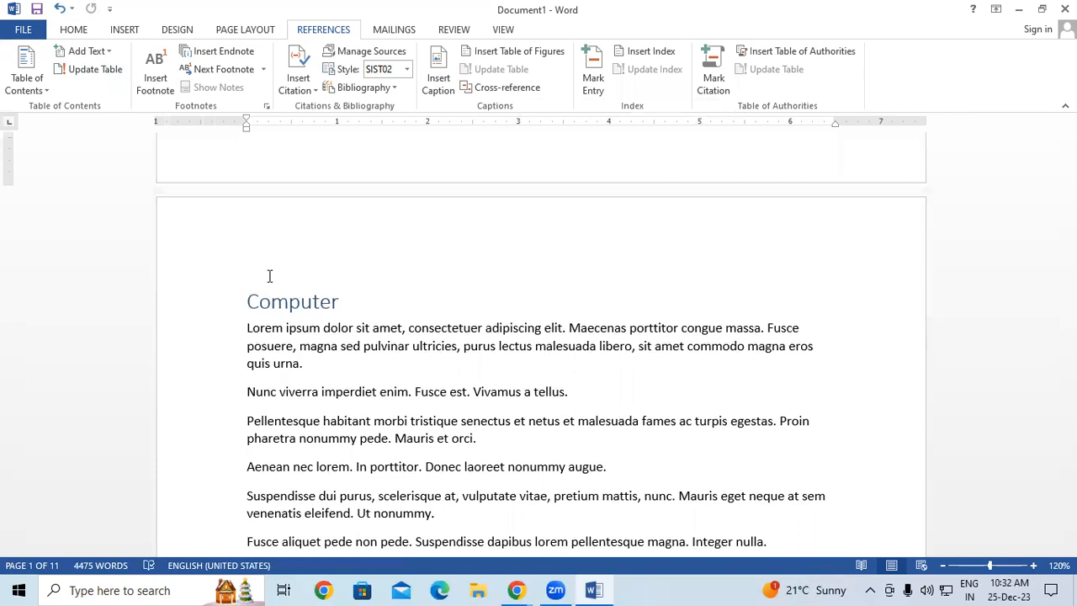
{"action": "scroll", "coordinate": [270, 276], "scroll_direction": "up", "scroll_amount": 5}
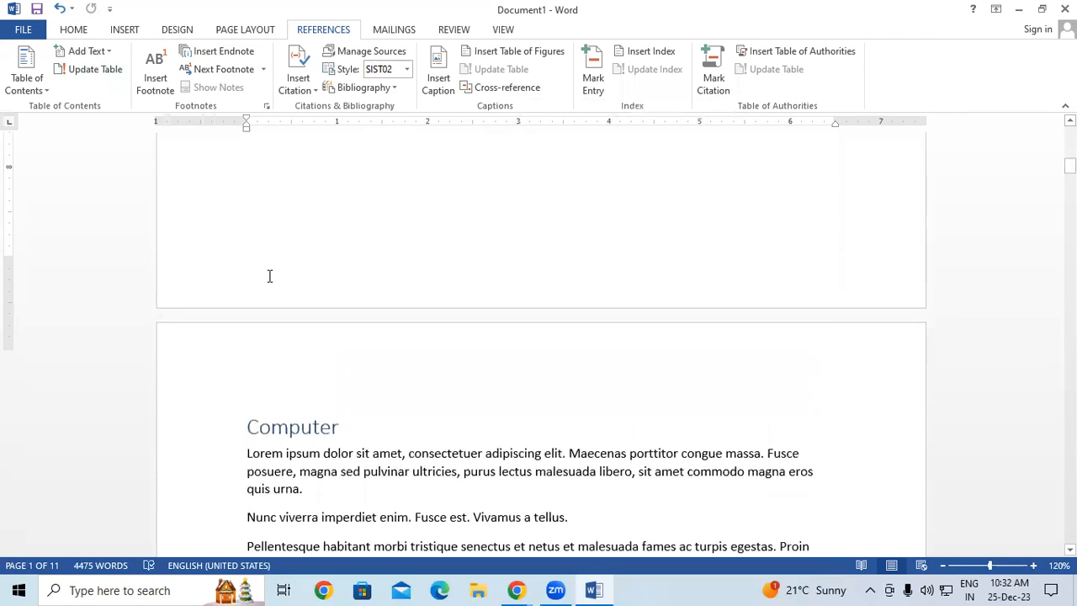
{"action": "scroll", "coordinate": [269, 276], "scroll_direction": "up", "scroll_amount": 2}
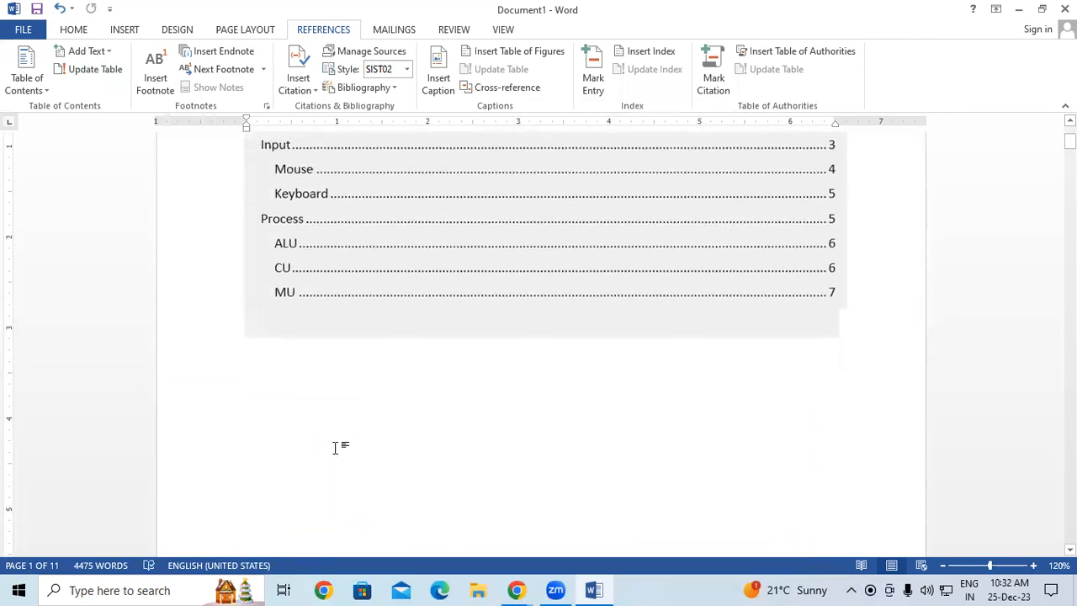
Step: Update the entire table of contents, including its entries as well as the page numbers, and leave the table deselected
{"action": "left_click", "coordinate": [96, 74]}
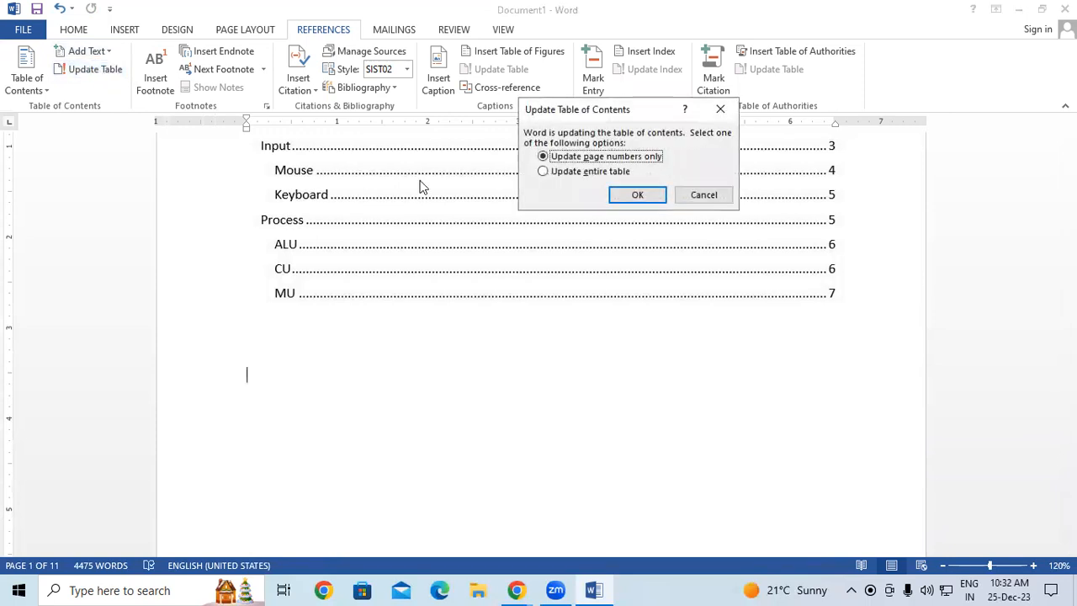
{"action": "left_click", "coordinate": [566, 172]}
{"action": "left_click", "coordinate": [630, 194]}
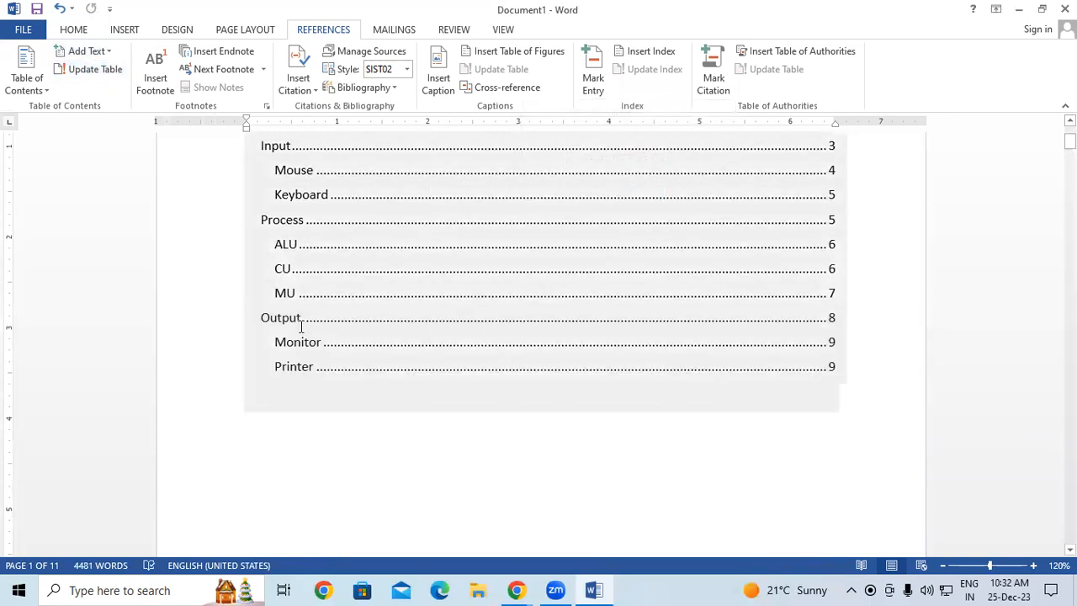
{"action": "left_click_drag", "start_coordinate": [262, 320], "coordinate": [283, 329]}
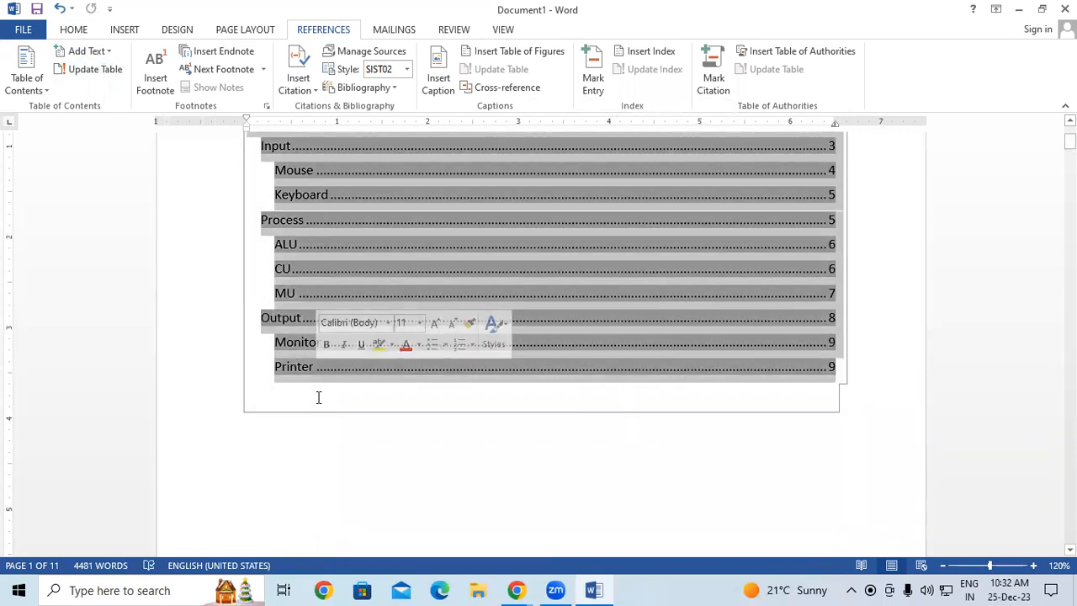
{"action": "left_click", "coordinate": [320, 444]}
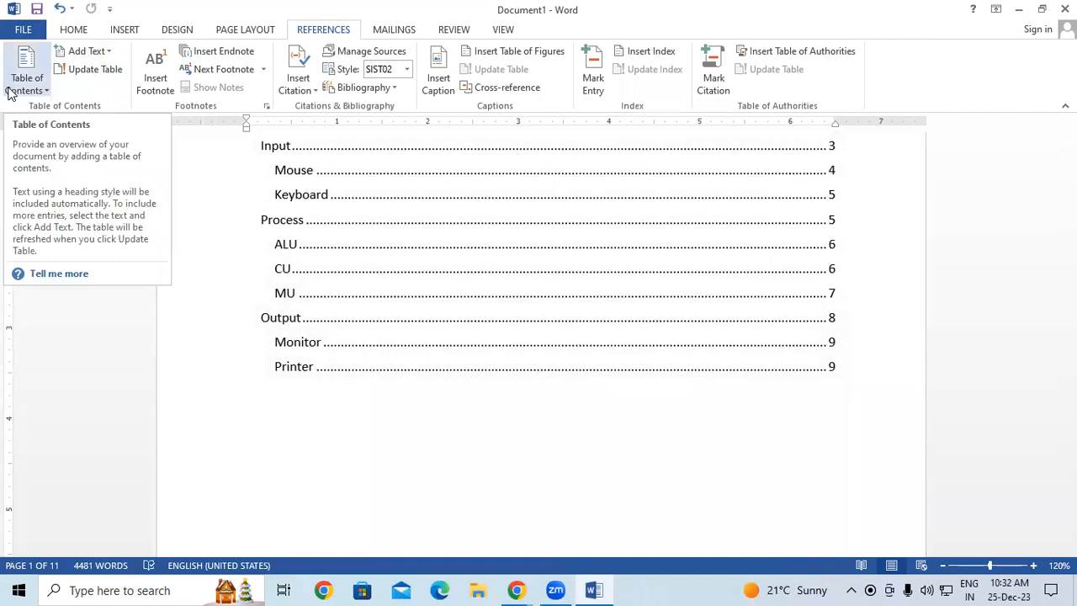
{"action": "scroll", "coordinate": [601, 450], "scroll_direction": "up", "scroll_amount": 2}
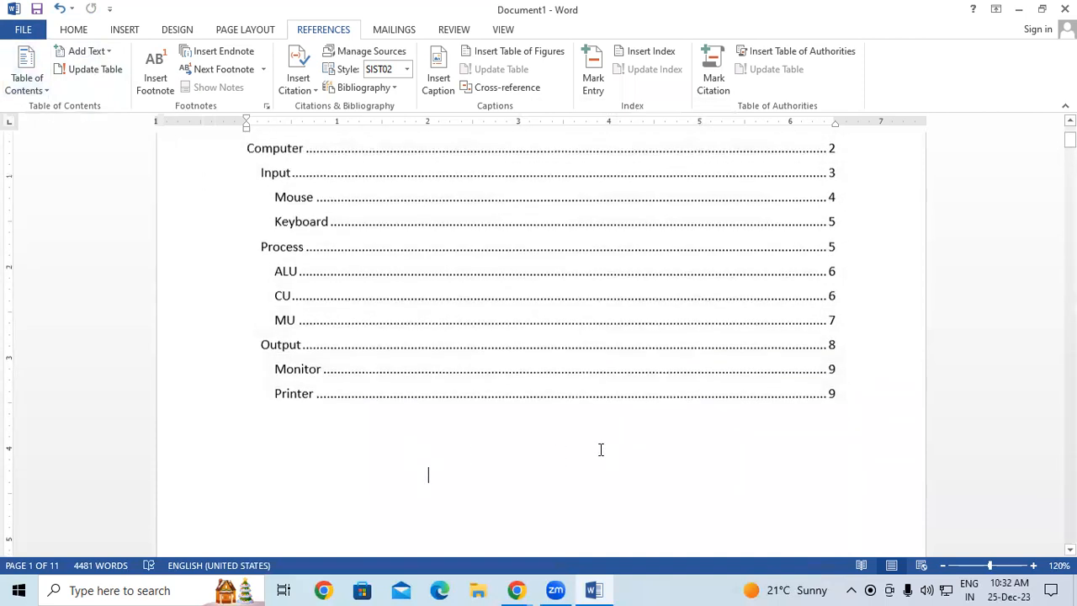
{"action": "scroll", "coordinate": [318, 172], "scroll_direction": "up", "scroll_amount": 1}
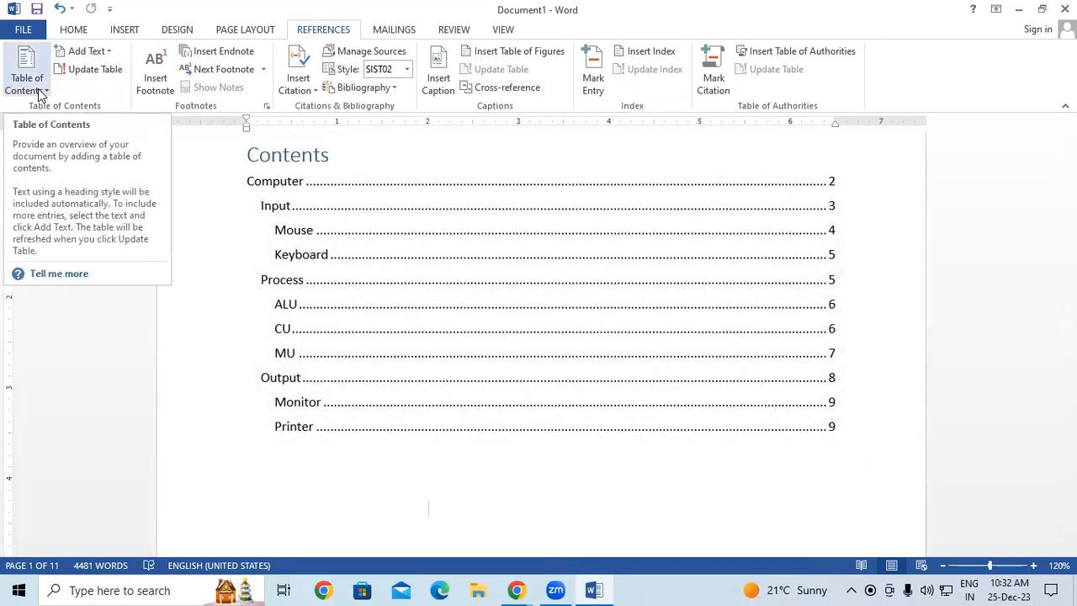
{"action": "left_click", "coordinate": [104, 53]}
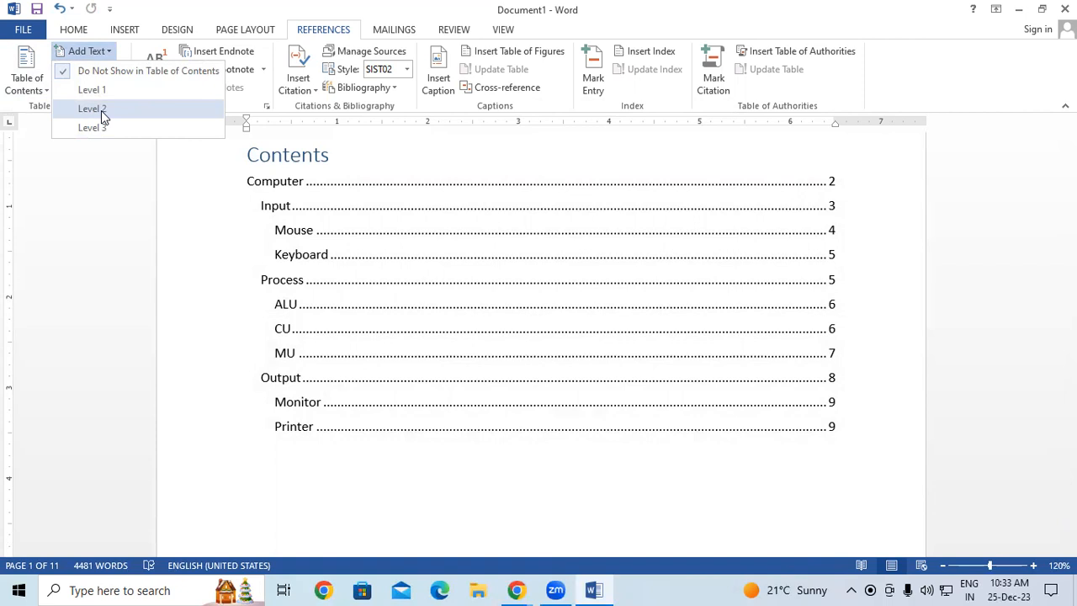
{"action": "left_click", "coordinate": [78, 29]}
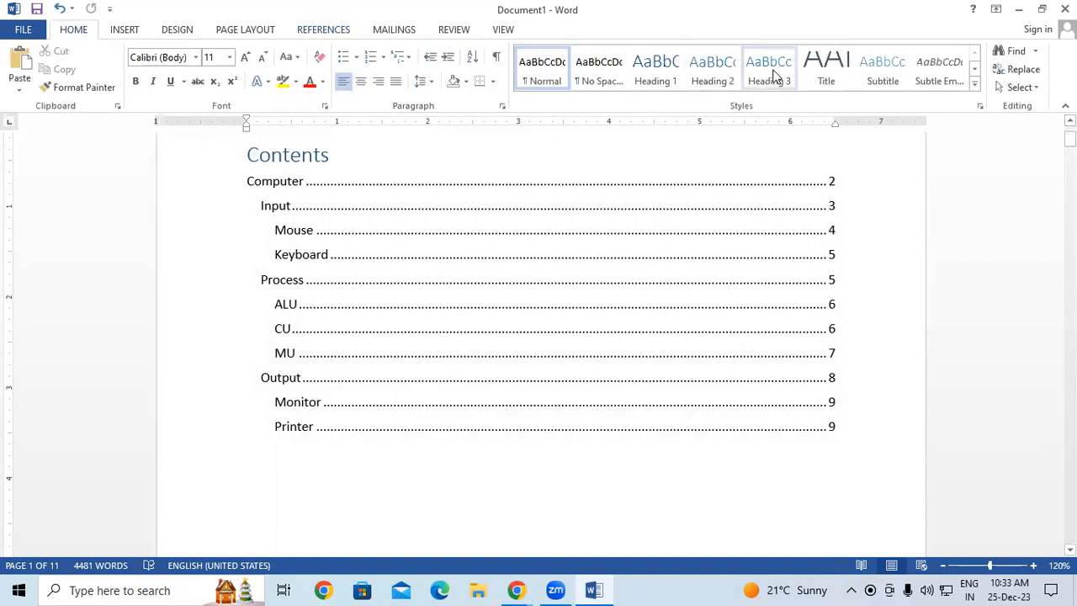
{"action": "left_click", "coordinate": [320, 32]}
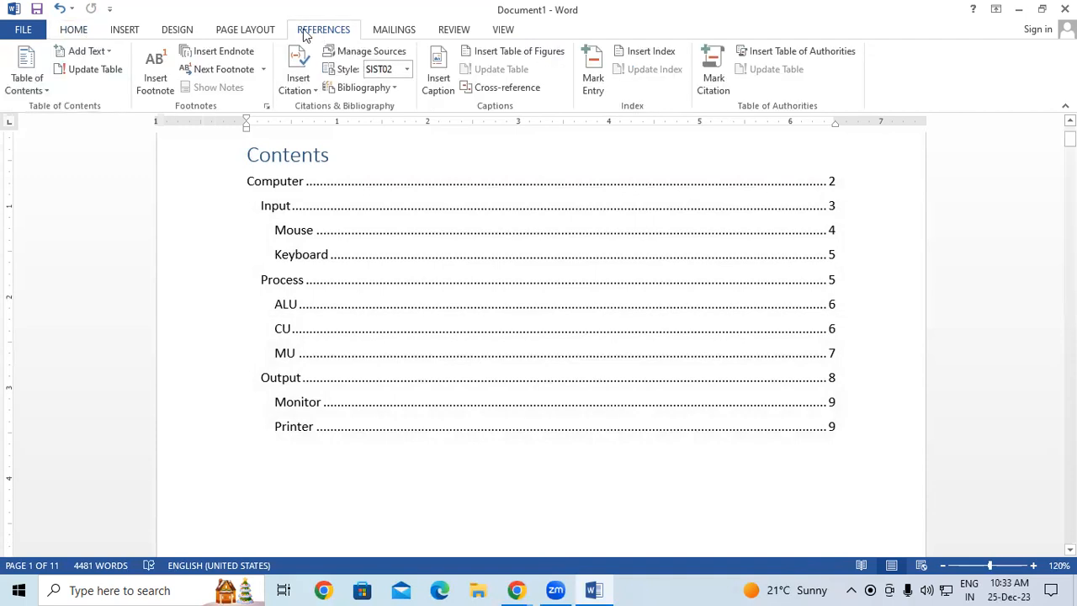
{"action": "left_click", "coordinate": [85, 52]}
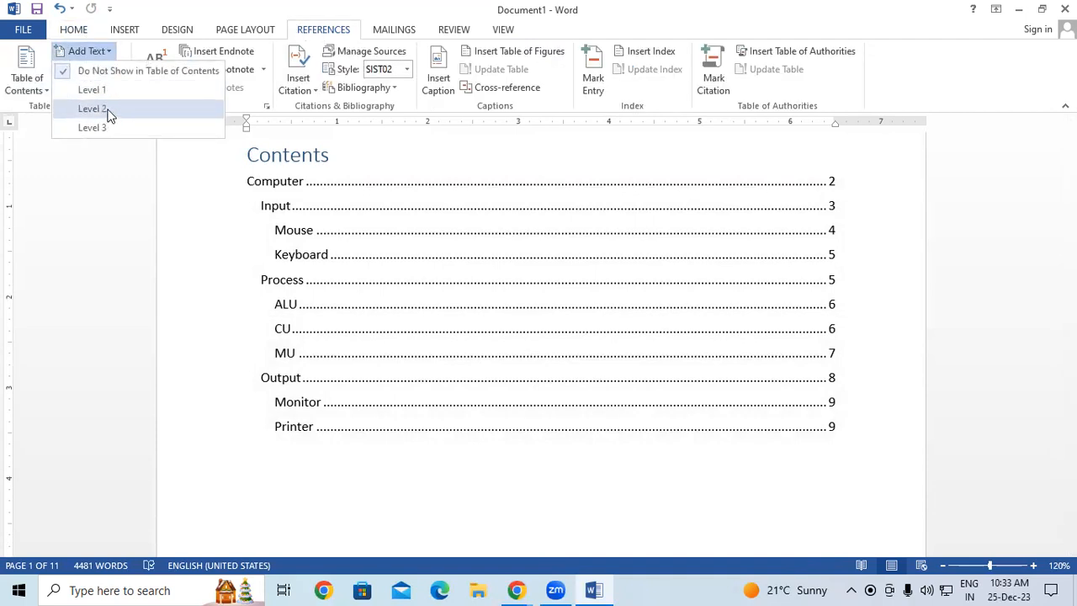
{"action": "left_click", "coordinate": [371, 473]}
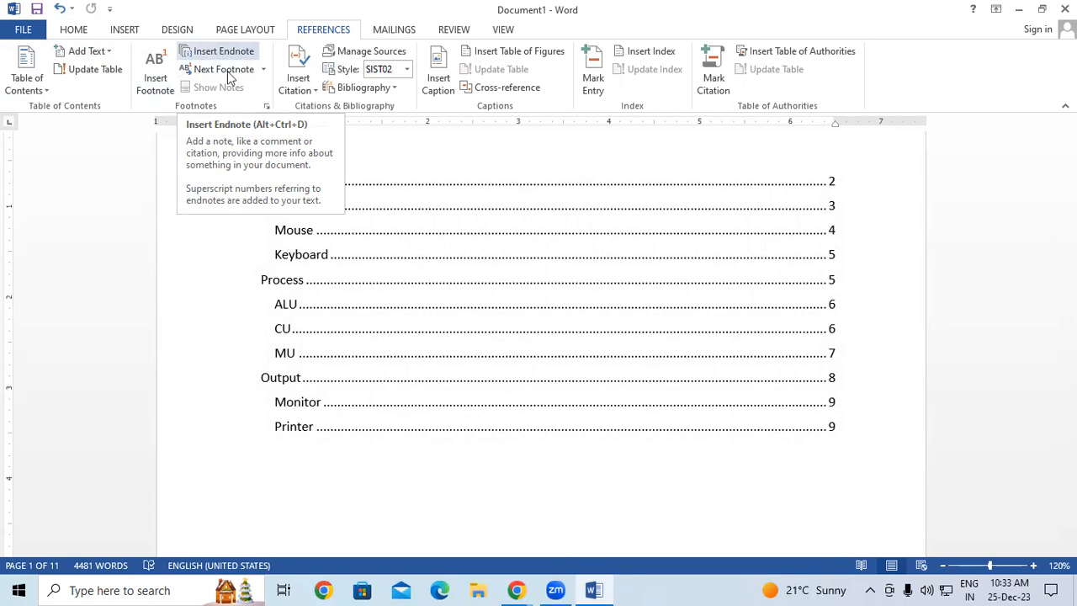
Step: Insert the Webdings trophy symbol (character code 37) directly after the "Computer" heading on page 2
{"action": "scroll", "coordinate": [346, 452], "scroll_direction": "down", "scroll_amount": 3}
{"action": "scroll", "coordinate": [346, 452], "scroll_direction": "down", "scroll_amount": 12}
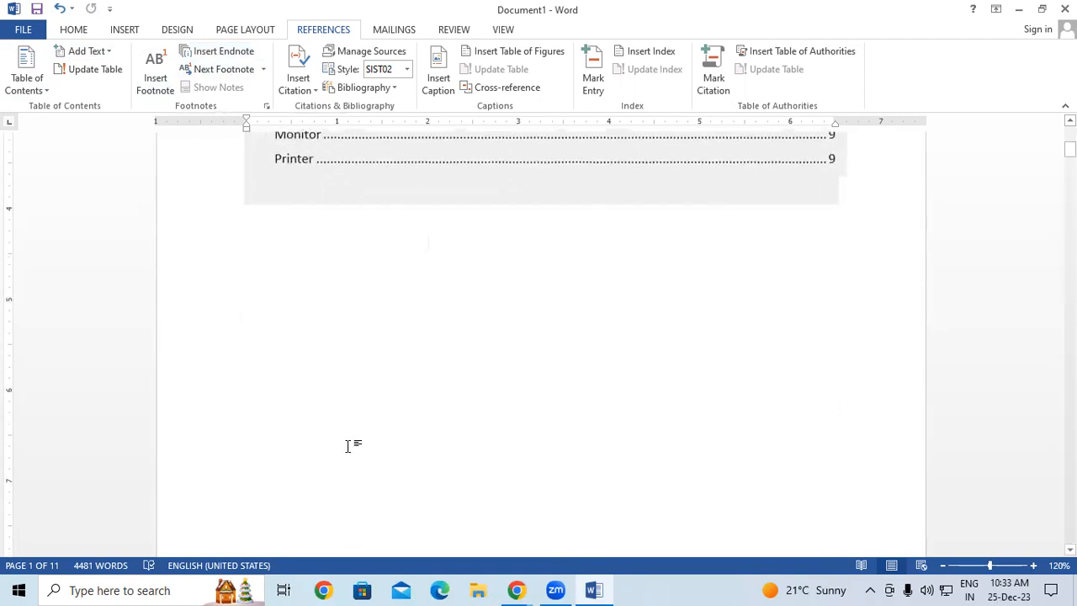
{"action": "left_click", "coordinate": [349, 363]}
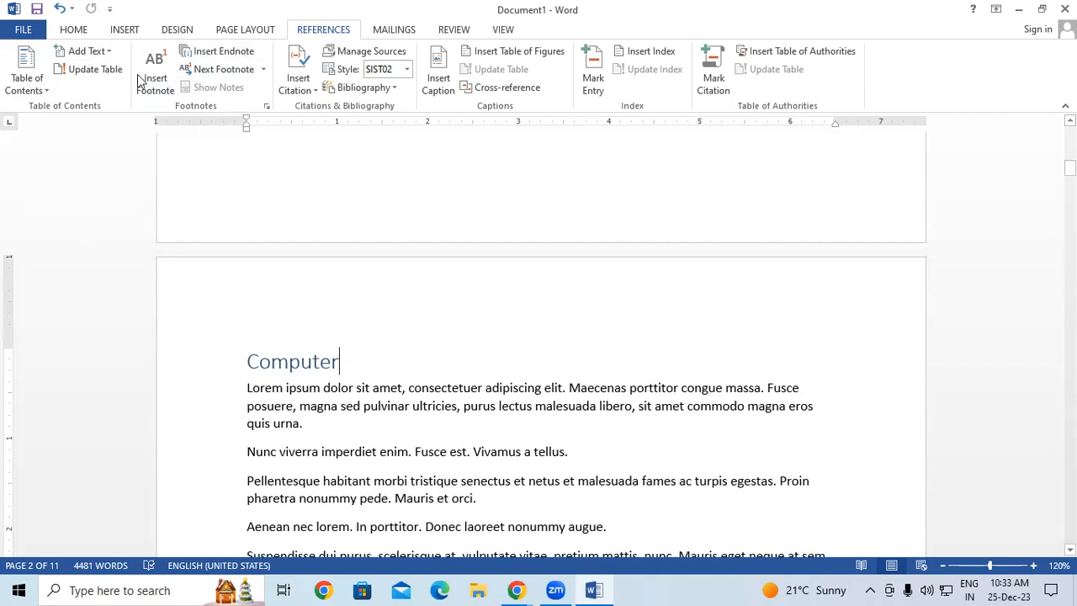
{"action": "left_click", "coordinate": [123, 30]}
{"action": "left_click", "coordinate": [1010, 77]}
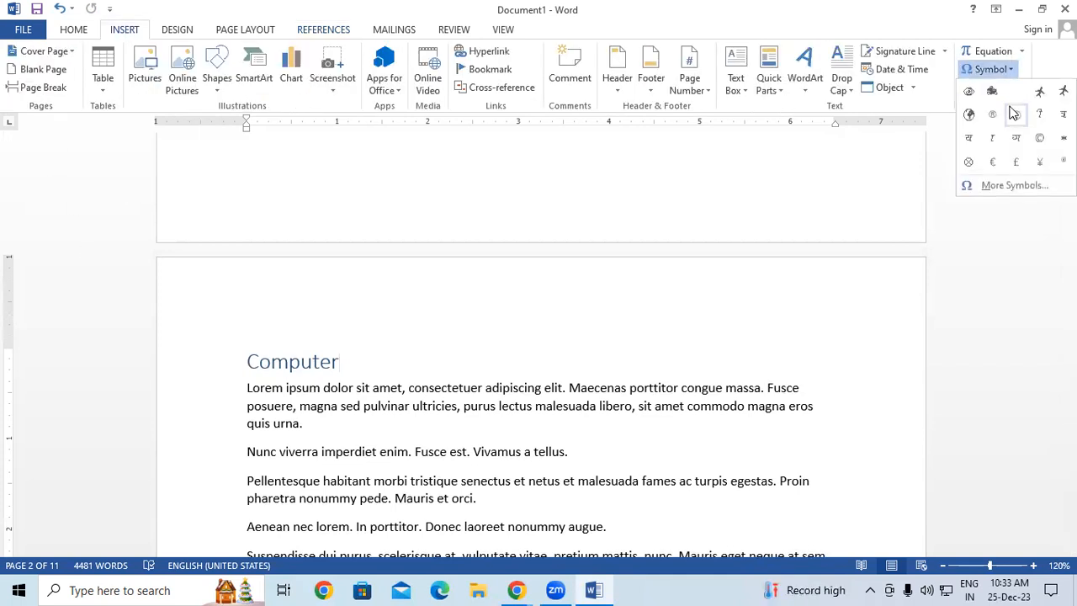
{"action": "left_click", "coordinate": [993, 185]}
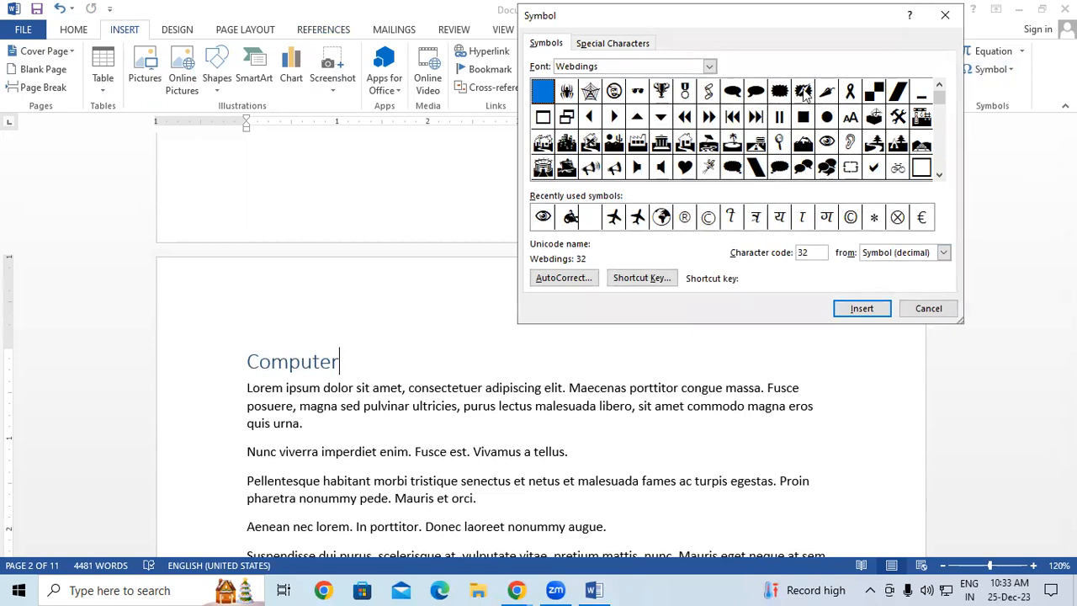
{"action": "left_click", "coordinate": [640, 91]}
{"action": "double_click", "coordinate": [663, 91]}
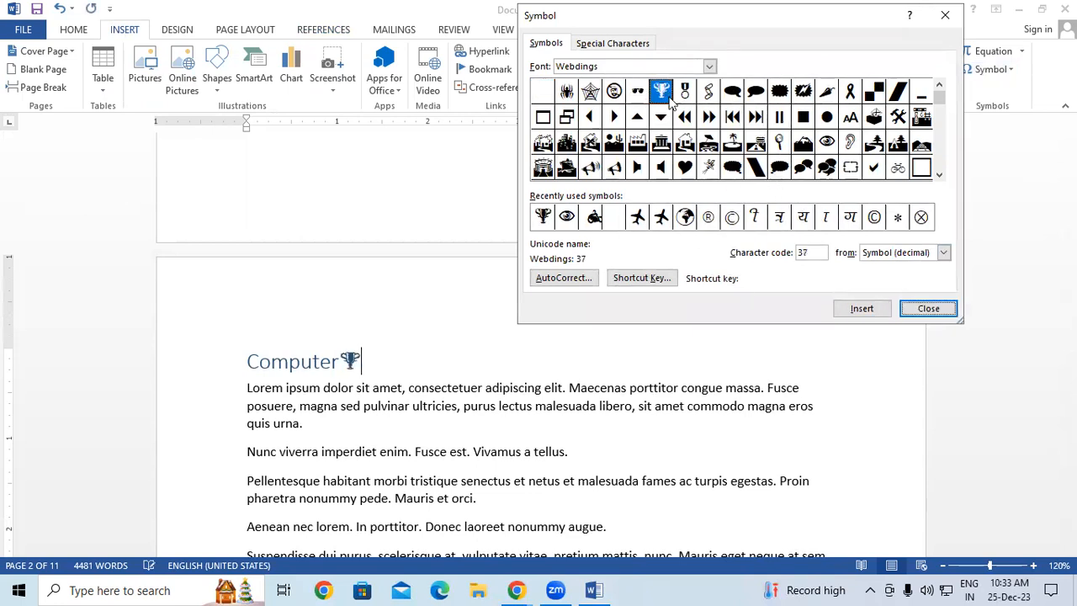
{"action": "key", "text": "Escape"}
Step: Update the entire table of contents on page 1 to carry over the changed "Computer" heading
{"action": "scroll", "coordinate": [533, 334], "scroll_direction": "up", "scroll_amount": 15}
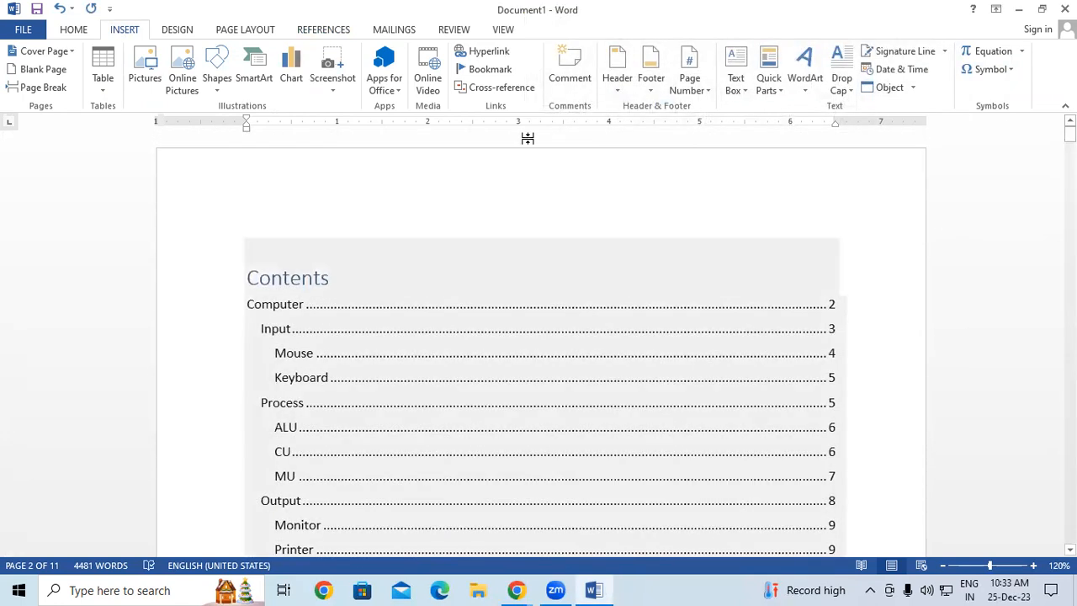
{"action": "left_click", "coordinate": [319, 227]}
{"action": "left_click", "coordinate": [596, 170]}
{"action": "left_click", "coordinate": [631, 194]}
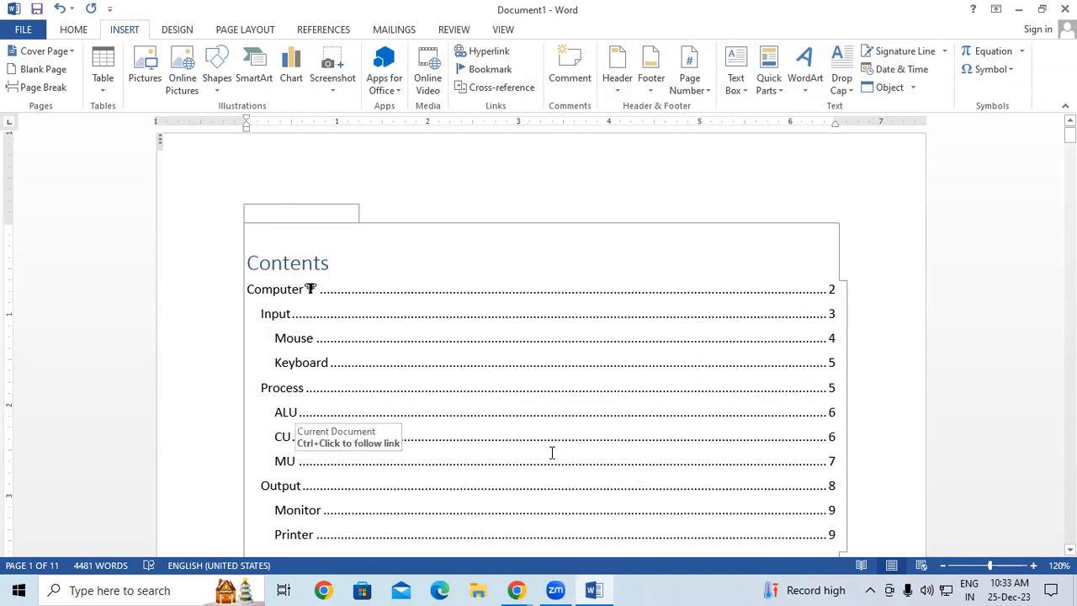
Step: Compare the "Computer" heading on page 2 with its entry in the table of contents on page 1
{"action": "scroll", "coordinate": [547, 438], "scroll_direction": "down", "scroll_amount": 5}
{"action": "scroll", "coordinate": [522, 398], "scroll_direction": "down", "scroll_amount": 8}
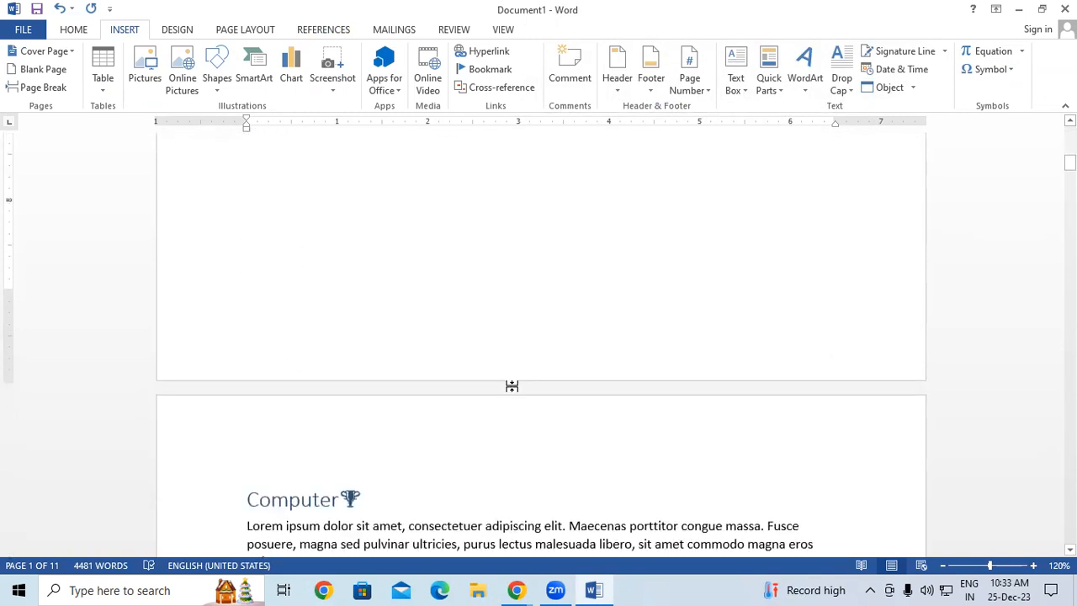
{"action": "scroll", "coordinate": [512, 385], "scroll_direction": "down", "scroll_amount": 3}
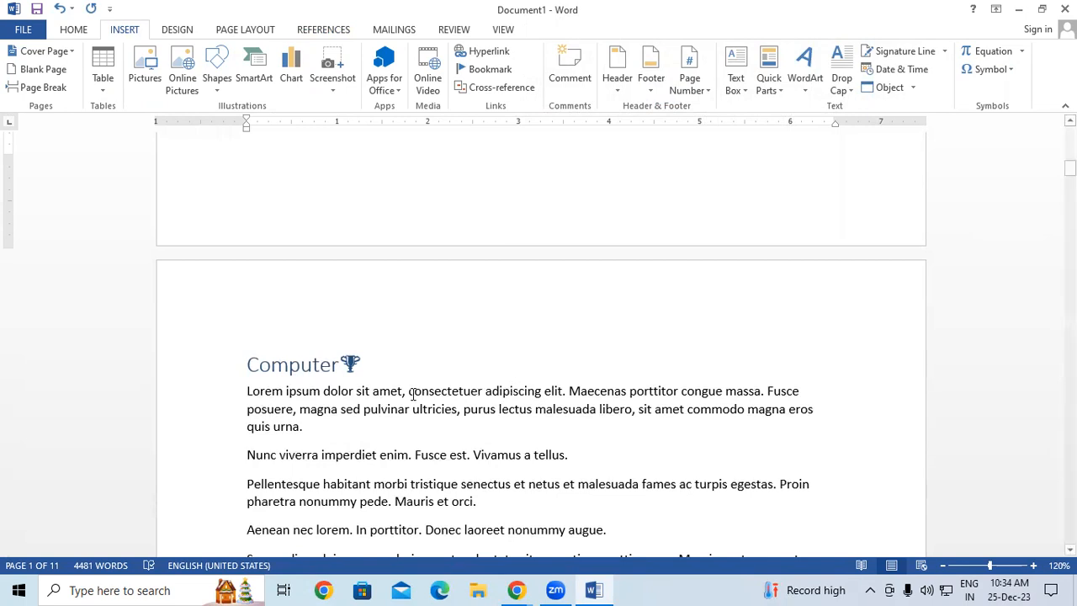
{"action": "left_click", "coordinate": [250, 356]}
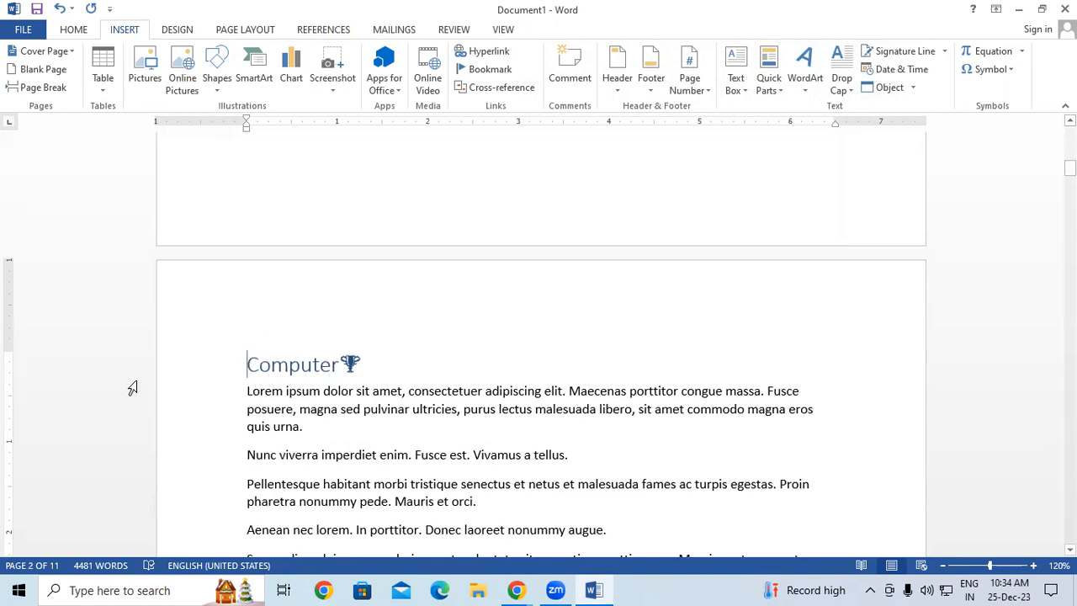
{"action": "scroll", "coordinate": [363, 378], "scroll_direction": "up", "scroll_amount": 10}
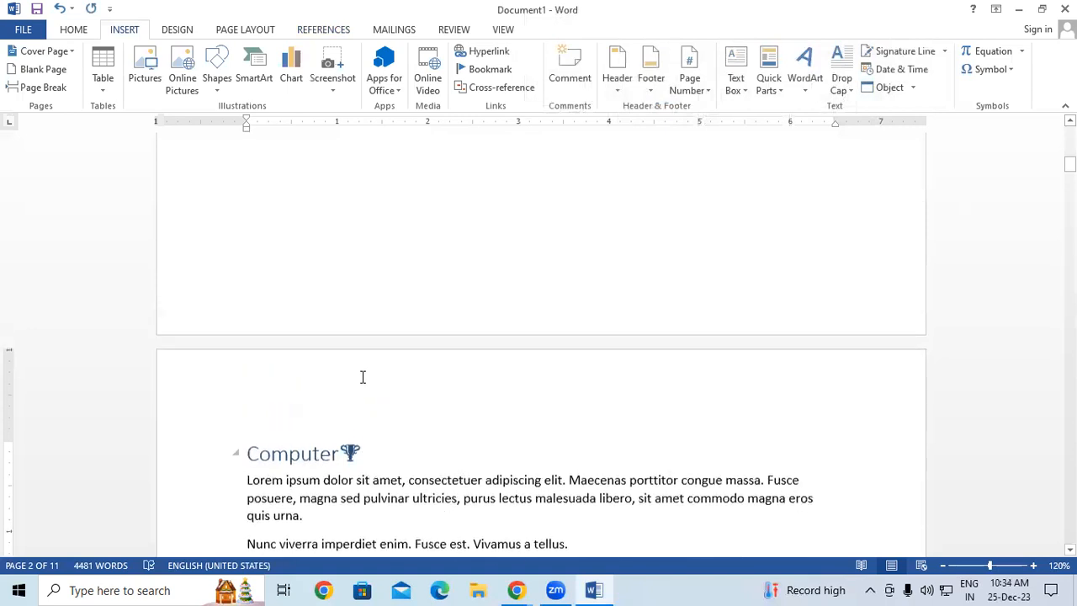
{"action": "scroll", "coordinate": [350, 174], "scroll_direction": "up", "scroll_amount": 2}
{"action": "left_click", "coordinate": [262, 212]}
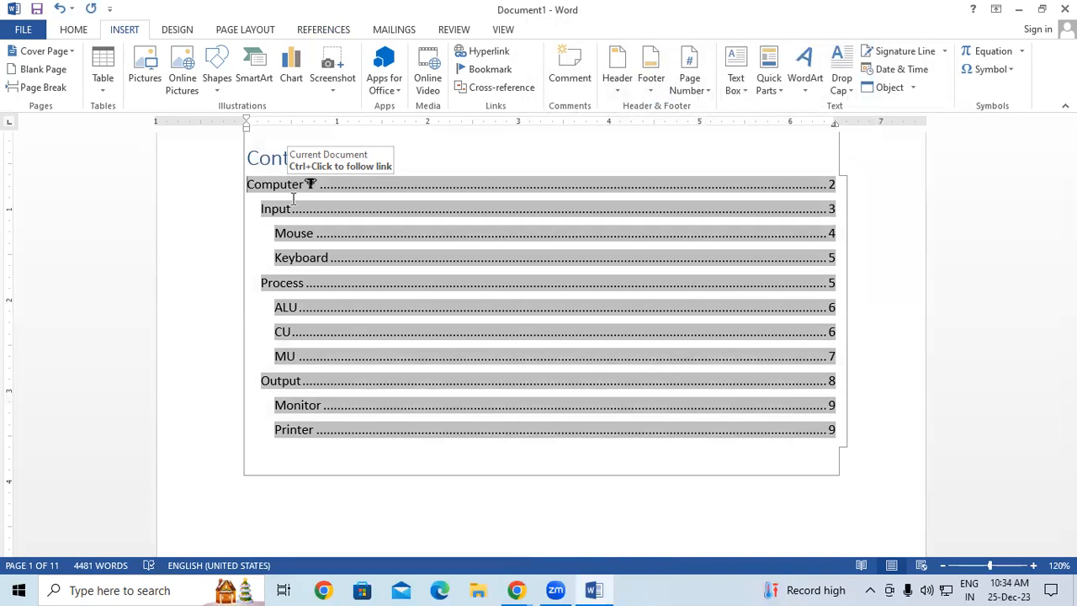
{"action": "scroll", "coordinate": [293, 198], "scroll_direction": "down", "scroll_amount": 10}
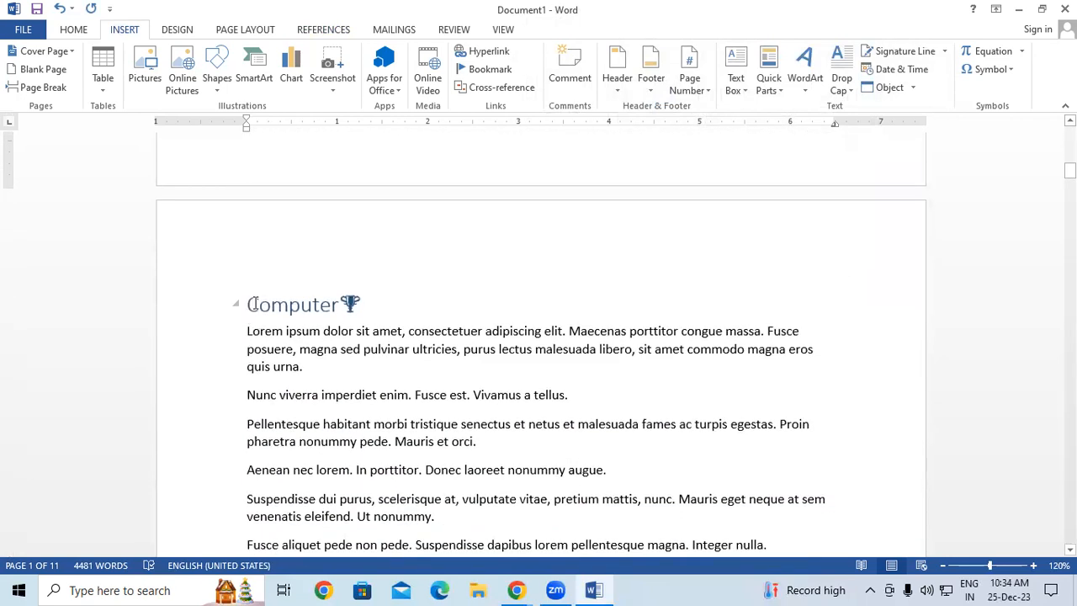
{"action": "left_click", "coordinate": [251, 304]}
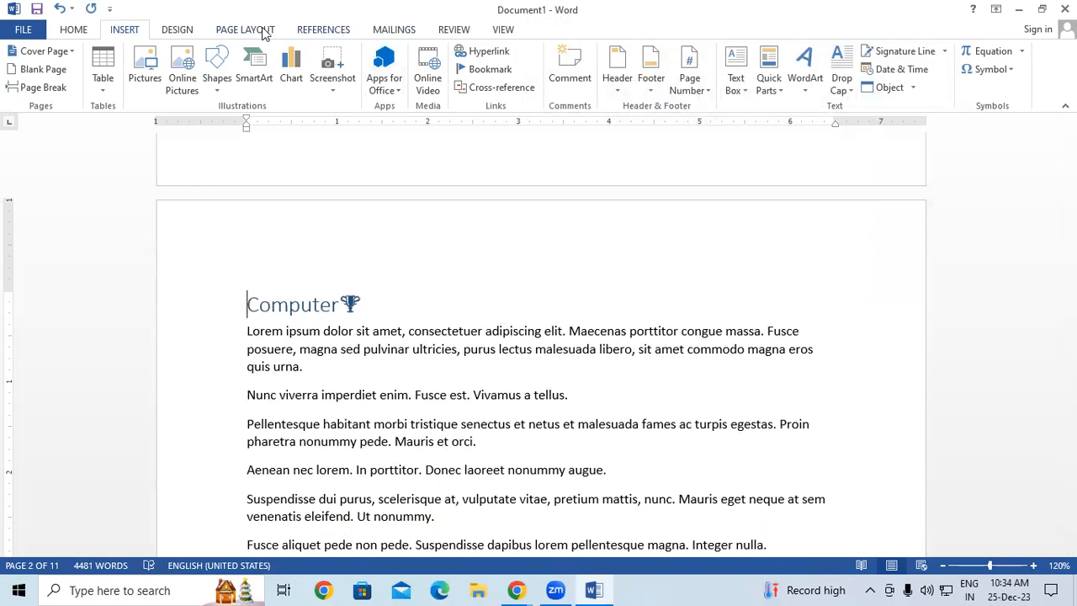
Step: Insert a footnote reading "Control Unit" for the "CU" heading on page 6
{"action": "left_click", "coordinate": [305, 32]}
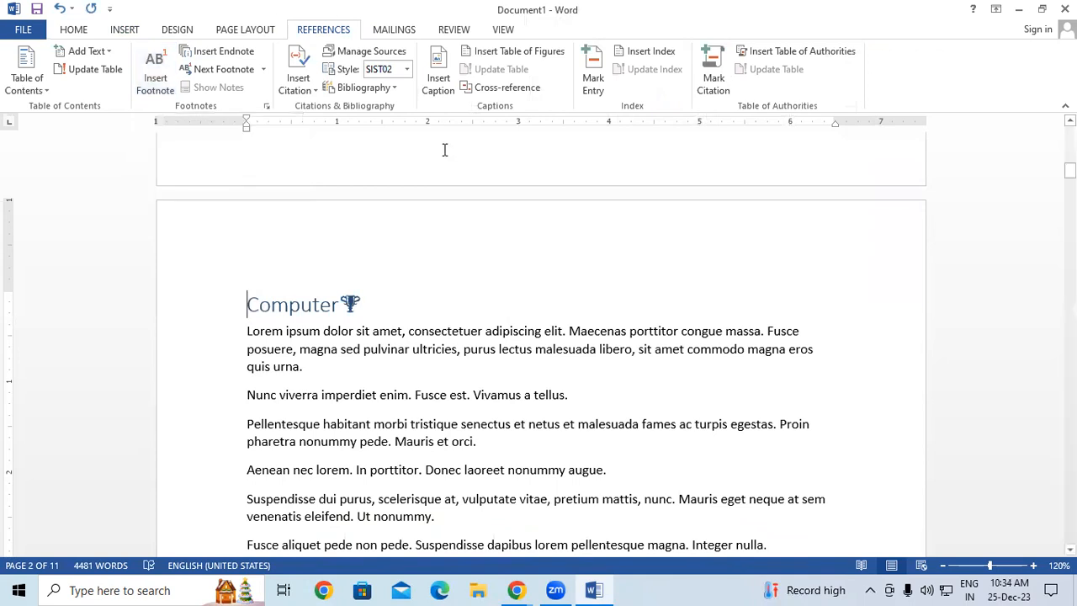
{"action": "scroll", "coordinate": [400, 261], "scroll_direction": "down", "scroll_amount": 3}
{"action": "scroll", "coordinate": [401, 261], "scroll_direction": "down", "scroll_amount": 18}
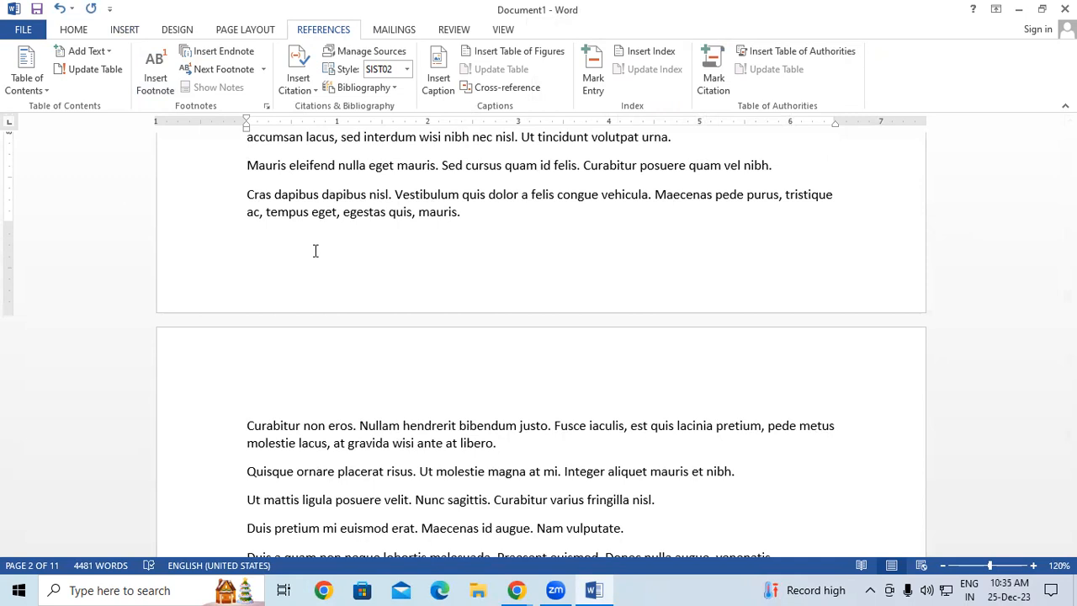
{"action": "scroll", "coordinate": [479, 291], "scroll_direction": "down", "scroll_amount": 10}
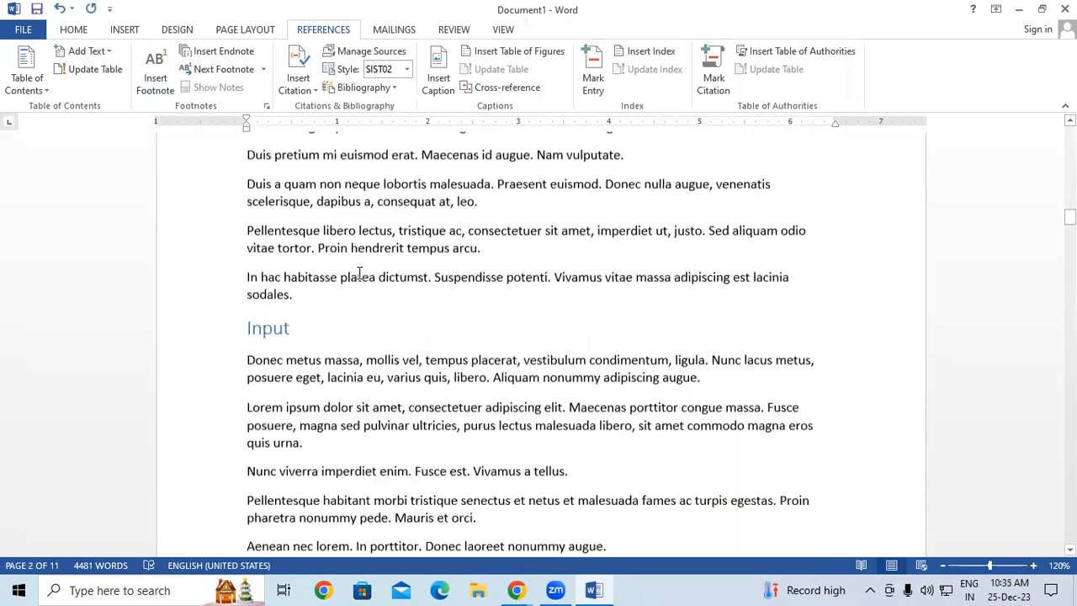
{"action": "scroll", "coordinate": [362, 272], "scroll_direction": "down", "scroll_amount": 15}
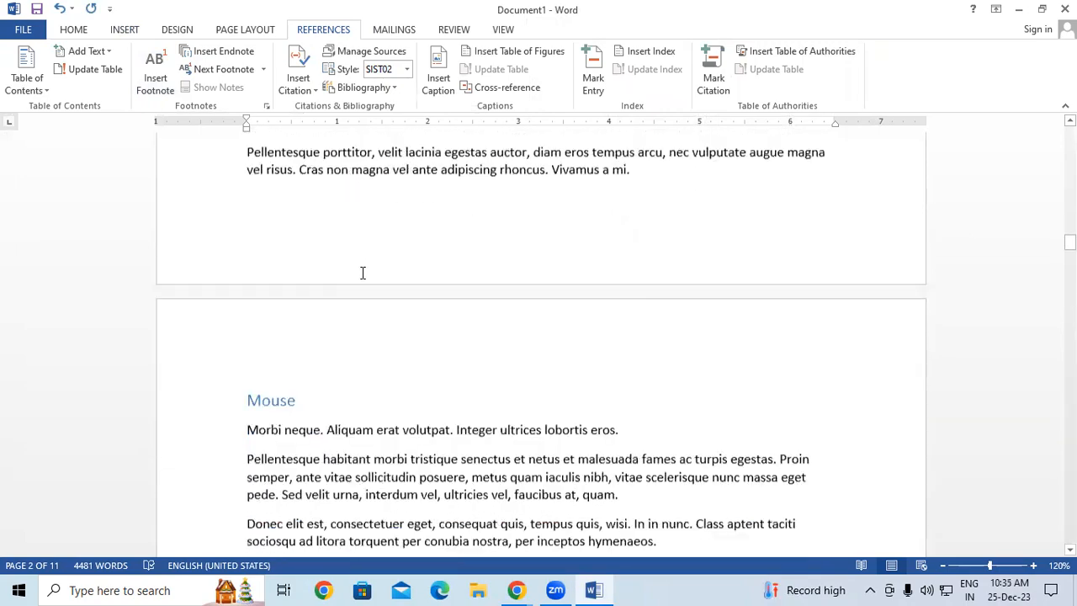
{"action": "scroll", "coordinate": [364, 272], "scroll_direction": "down", "scroll_amount": 15}
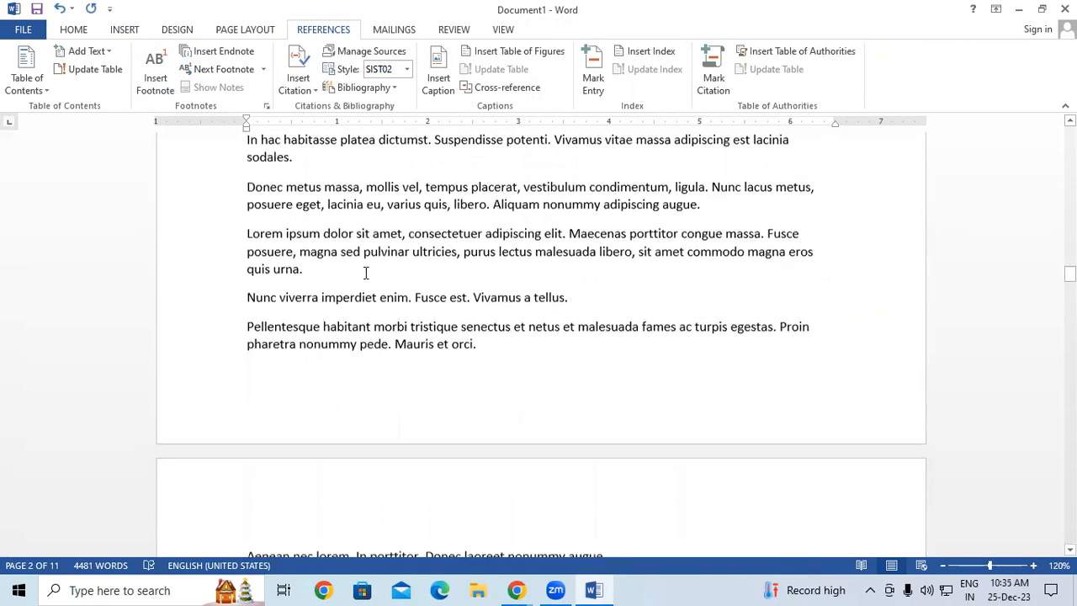
{"action": "scroll", "coordinate": [365, 273], "scroll_direction": "down", "scroll_amount": 15}
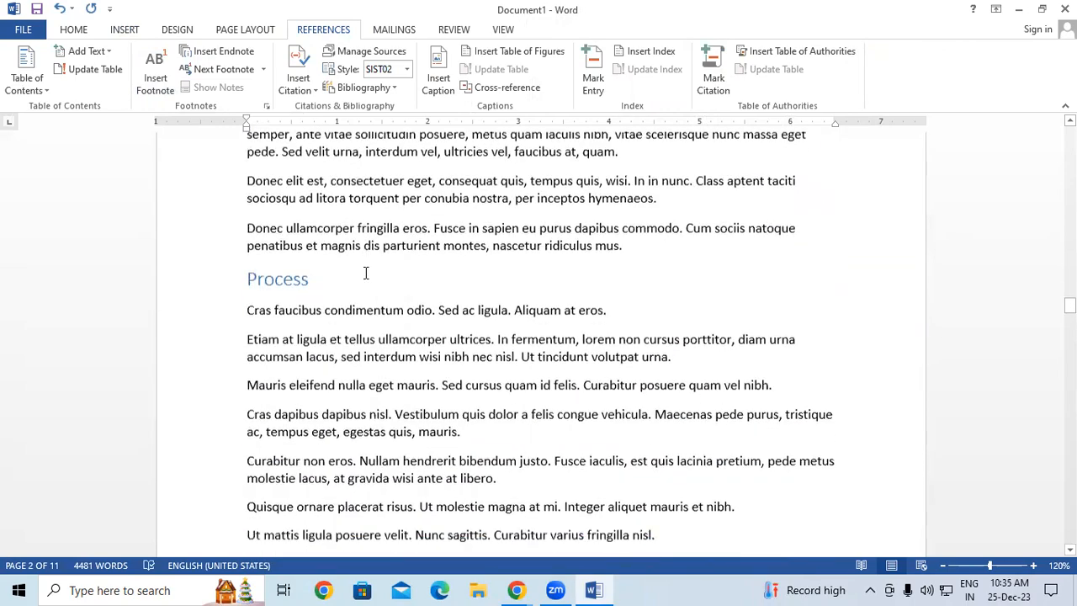
{"action": "scroll", "coordinate": [365, 273], "scroll_direction": "down", "scroll_amount": 15}
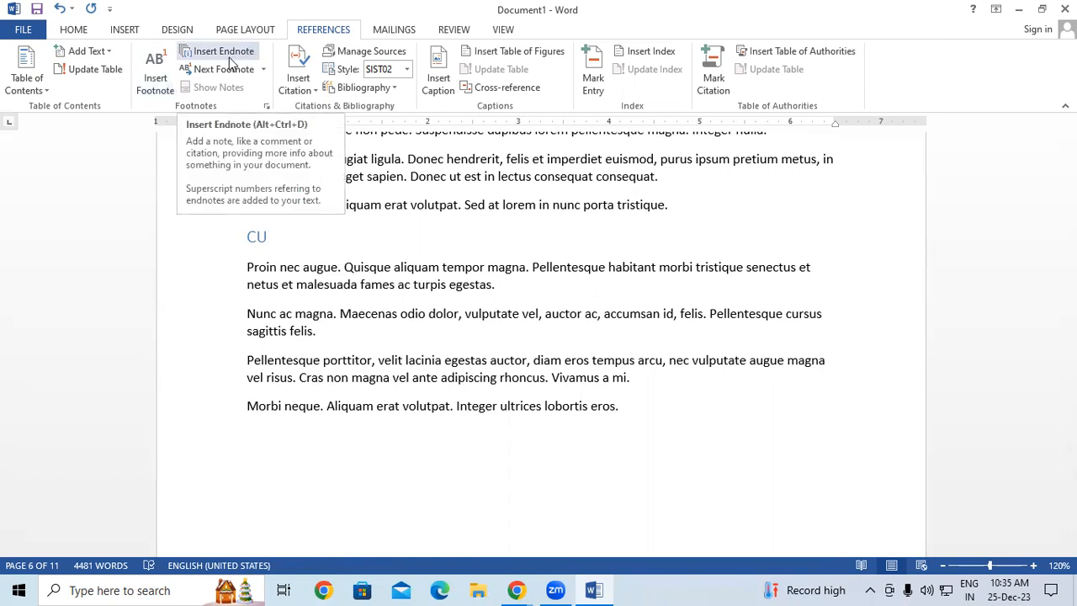
{"action": "scroll", "coordinate": [303, 268], "scroll_direction": "down", "scroll_amount": 1}
{"action": "scroll", "coordinate": [303, 268], "scroll_direction": "down", "scroll_amount": 1}
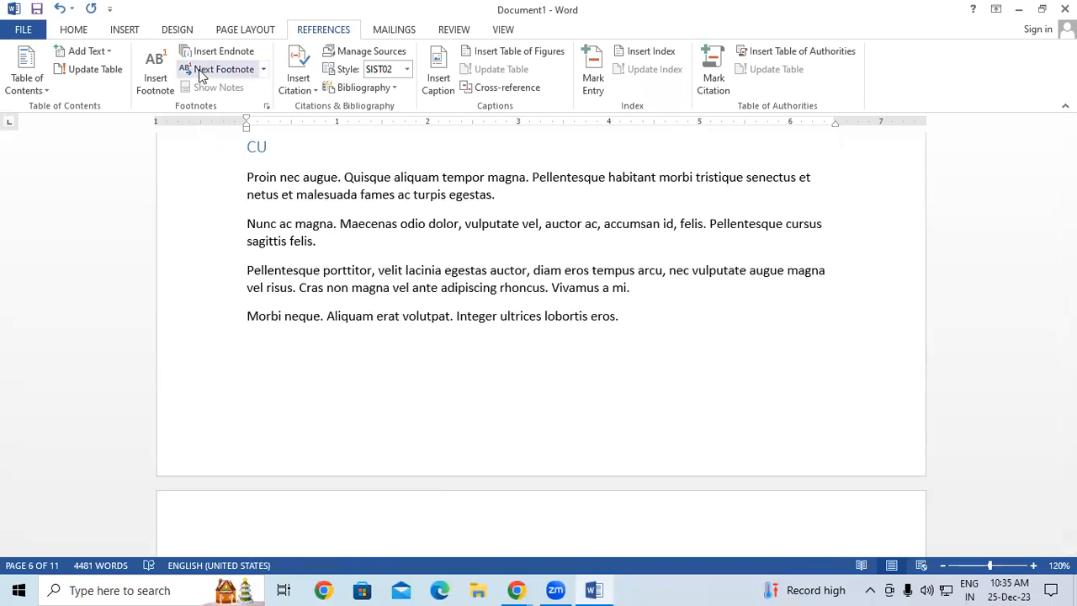
{"action": "double_click", "coordinate": [249, 148]}
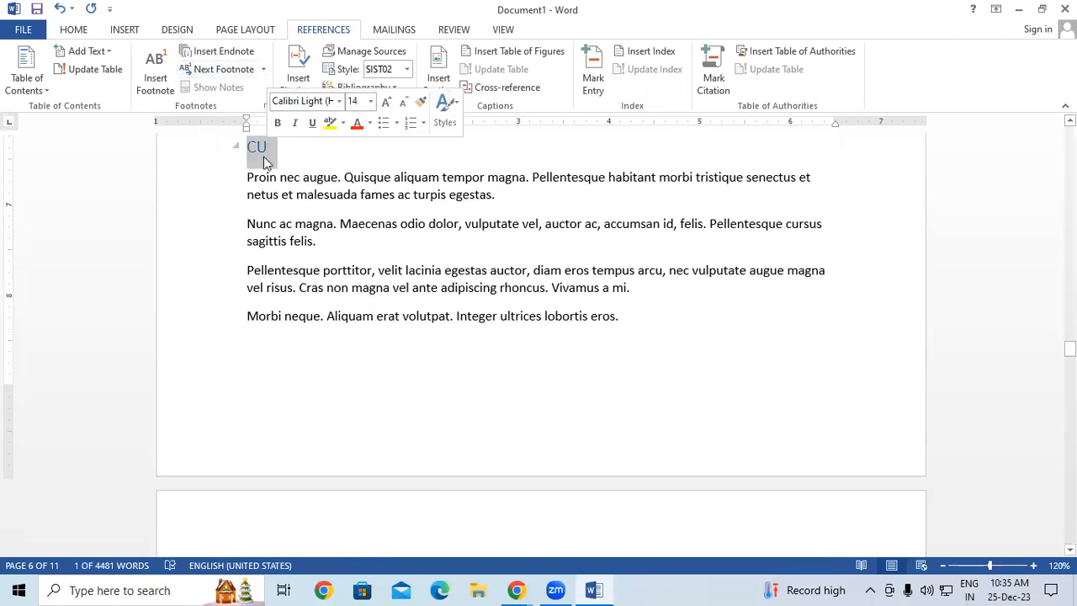
{"action": "left_click", "coordinate": [260, 142]}
{"action": "scroll", "coordinate": [276, 168], "scroll_direction": "down", "scroll_amount": 4}
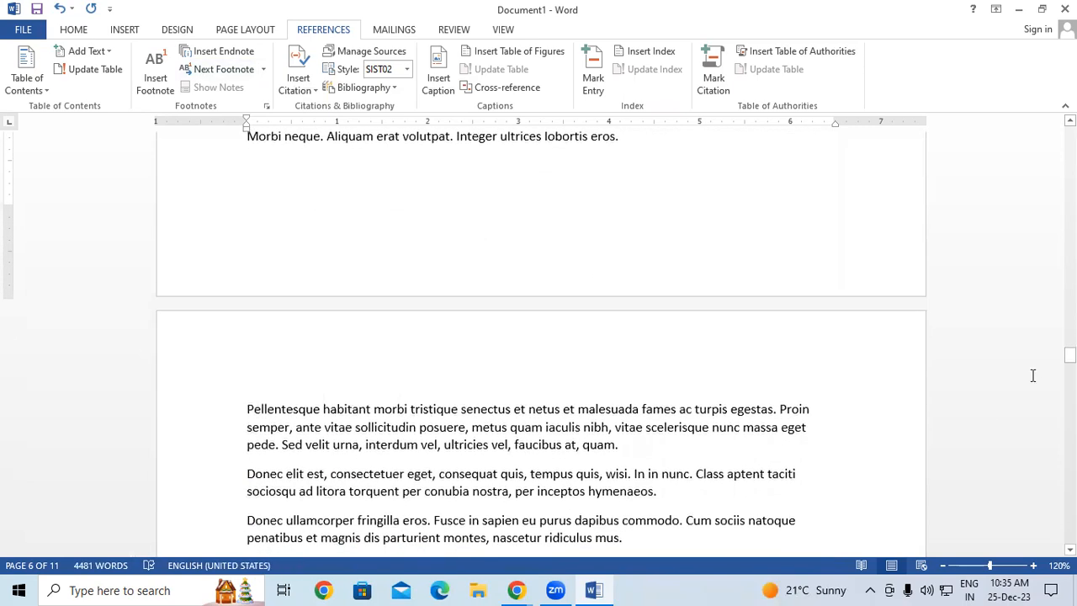
{"action": "left_click_drag", "start_coordinate": [1069, 354], "coordinate": [1035, 344]}
{"action": "double_click", "coordinate": [268, 250]}
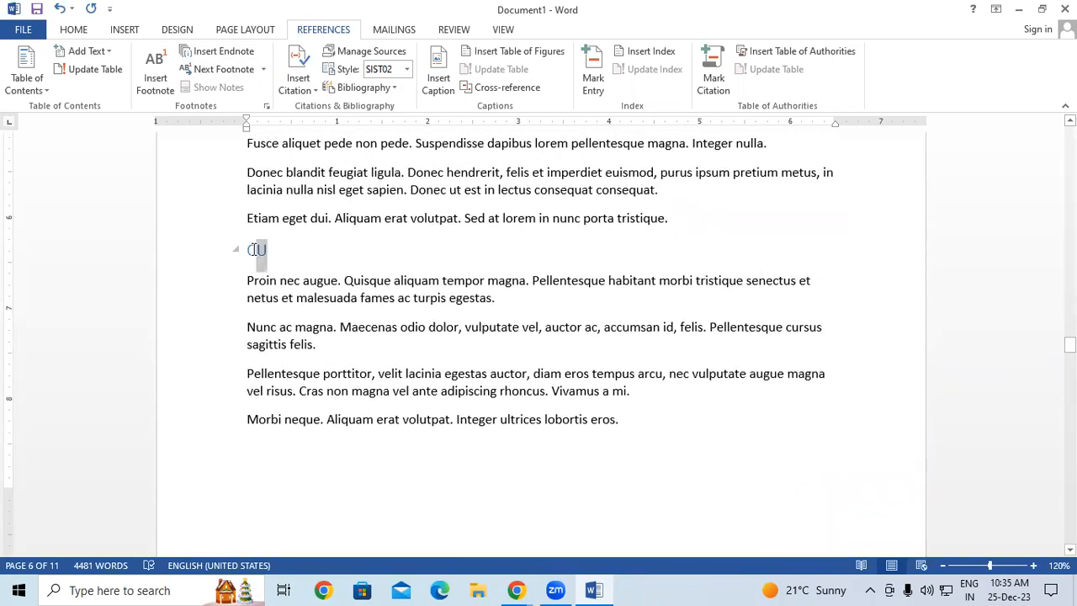
{"action": "left_click", "coordinate": [160, 87]}
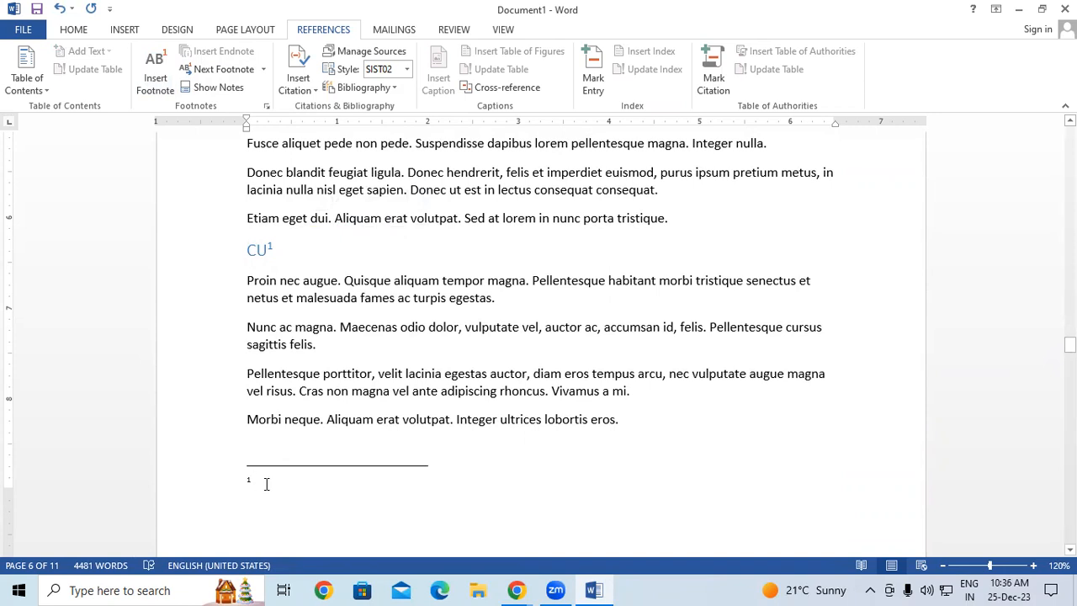
{"action": "type", "text": "Co"}
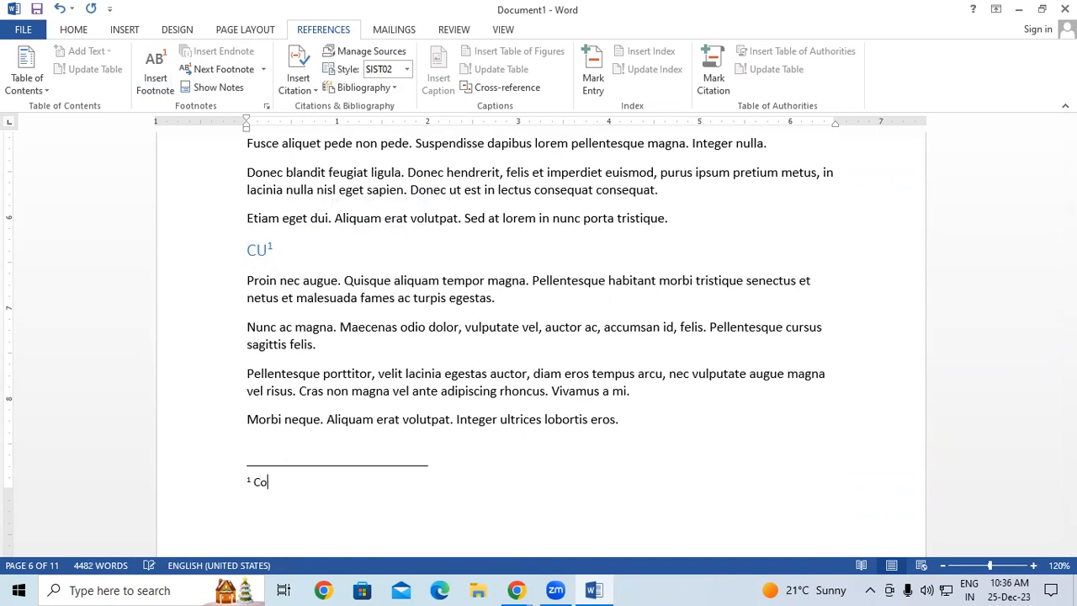
{"action": "type", "text": "ntrol Unit"}
{"action": "left_click", "coordinate": [358, 349]}
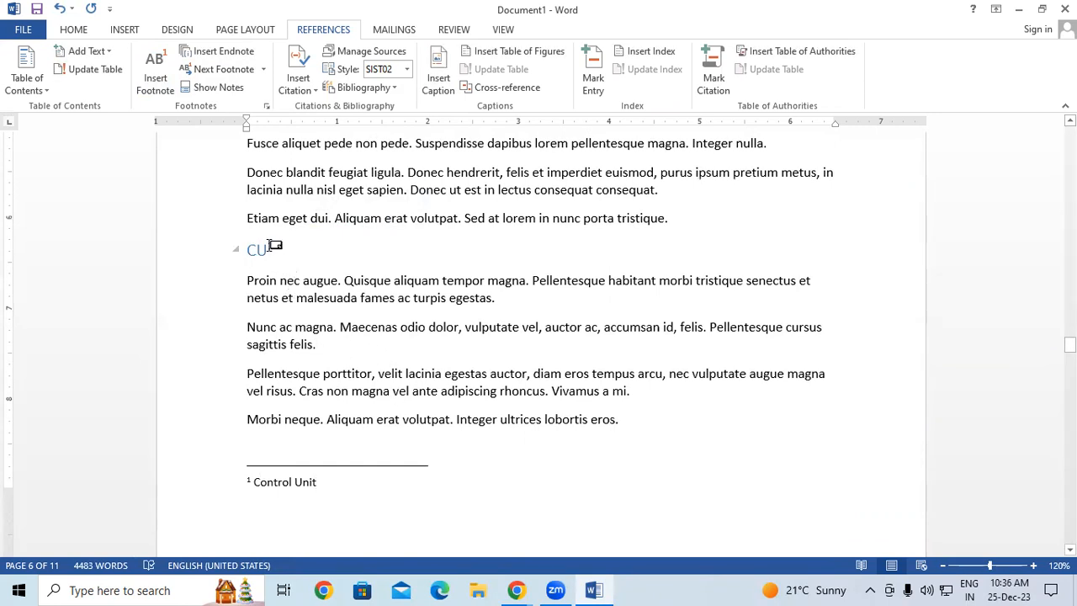
{"action": "mouse_move", "coordinate": [267, 243]}
Step: Insert an endnote reading "Memory Unit" for the "MU" heading on page 7
{"action": "scroll", "coordinate": [294, 405], "scroll_direction": "down", "scroll_amount": 1}
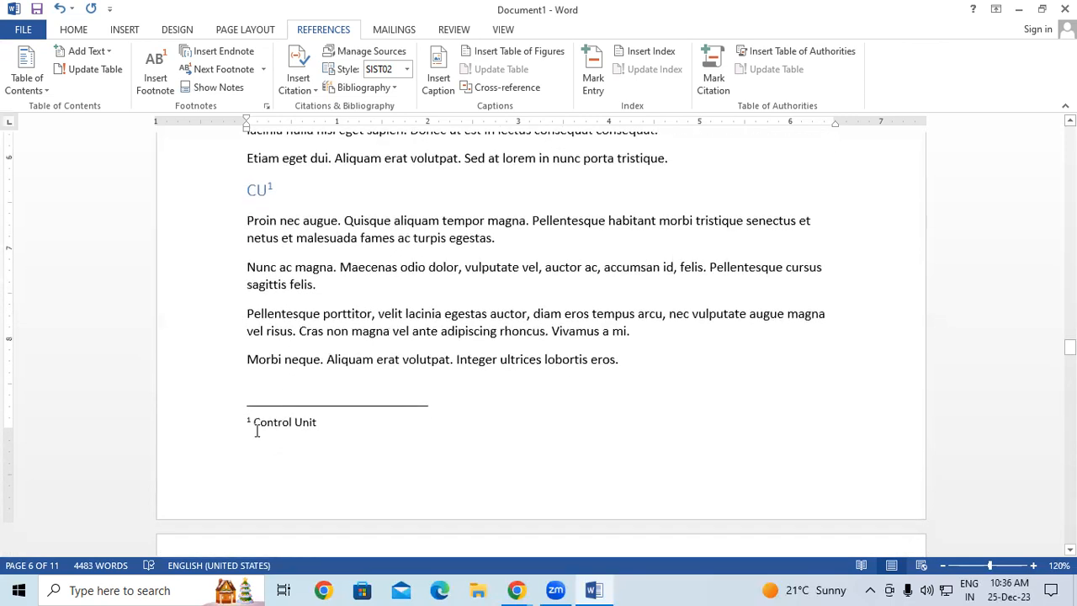
{"action": "scroll", "coordinate": [257, 431], "scroll_direction": "down", "scroll_amount": 8}
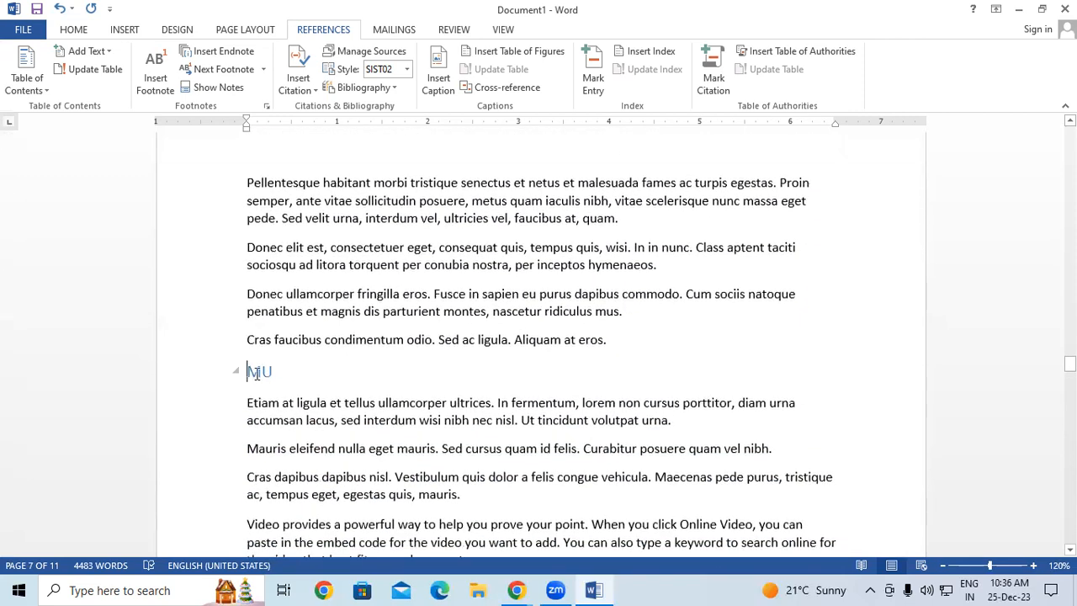
{"action": "left_click_drag", "start_coordinate": [248, 373], "coordinate": [283, 374]}
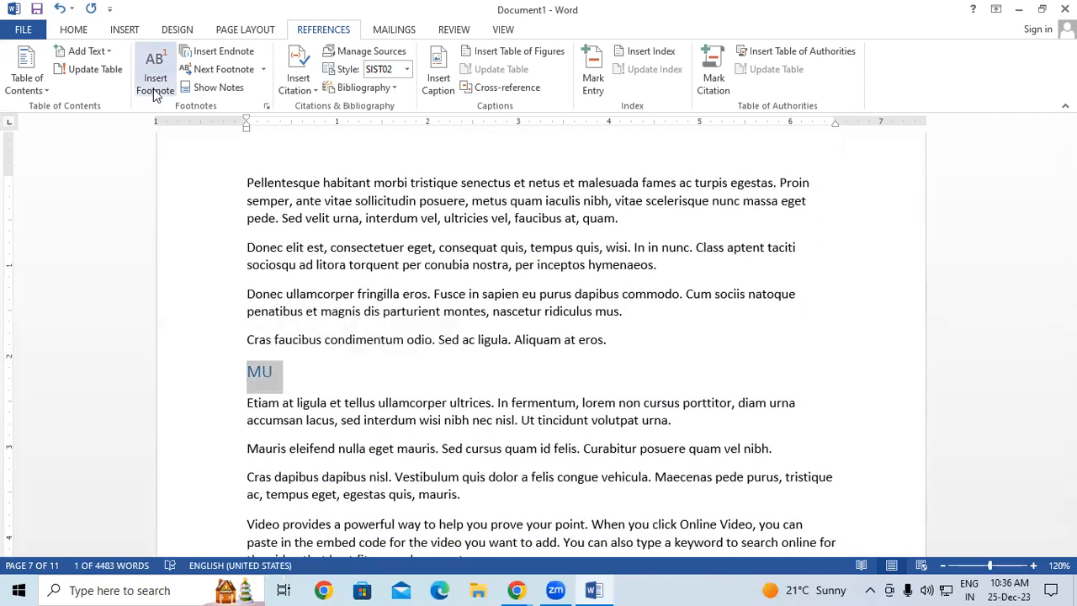
{"action": "left_click", "coordinate": [235, 54]}
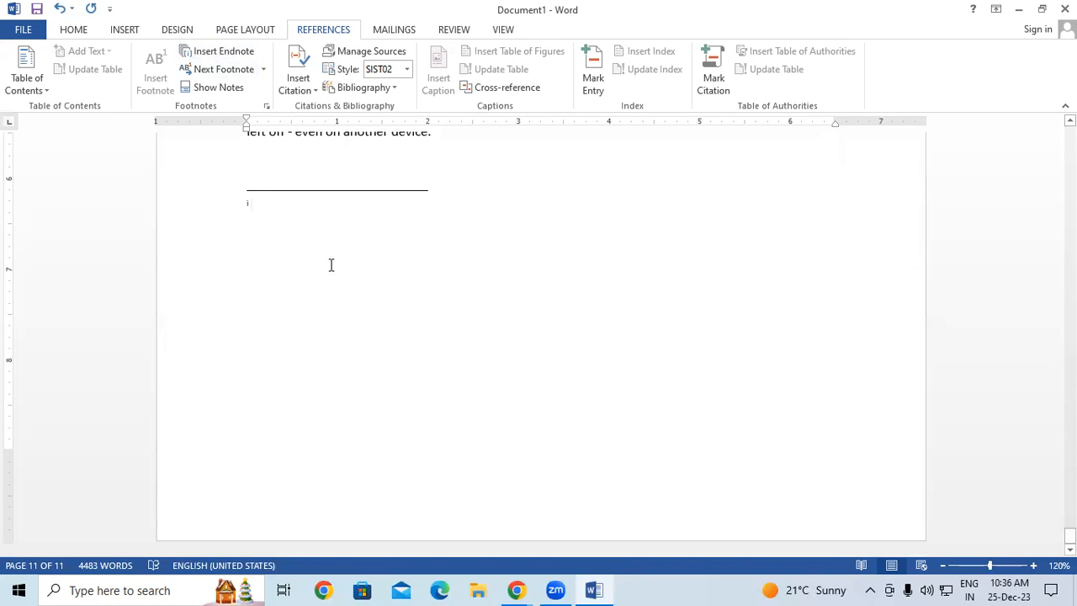
{"action": "type", "text": "Mem"}
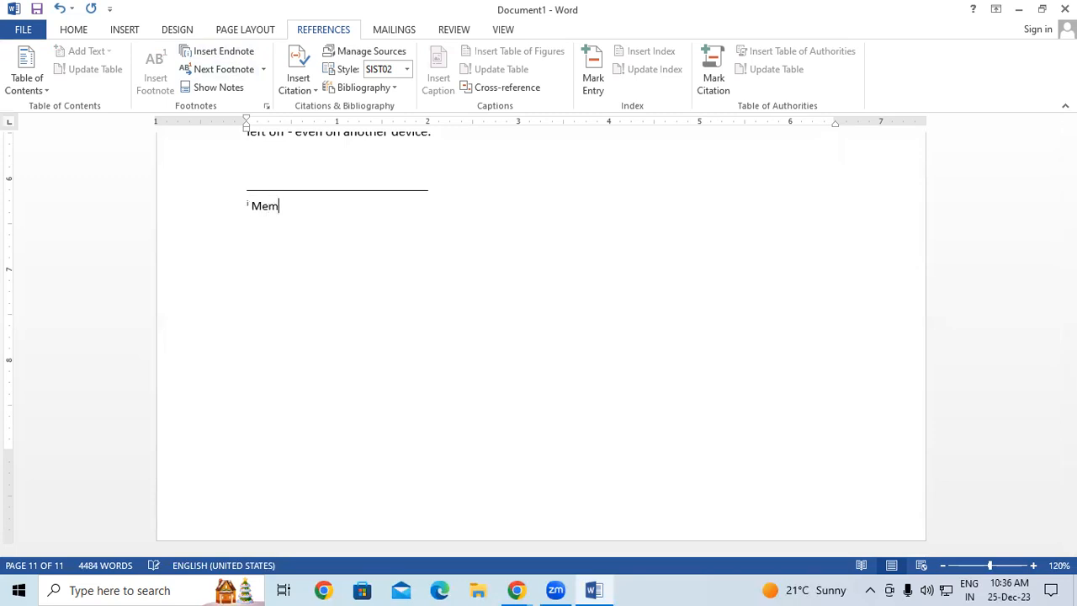
{"action": "type", "text": "ory Unit"}
Step: Go back from the endnote on the last page to the "MU" heading on page 7 and check its reference mark
{"action": "scroll", "coordinate": [609, 420], "scroll_direction": "up", "scroll_amount": 5}
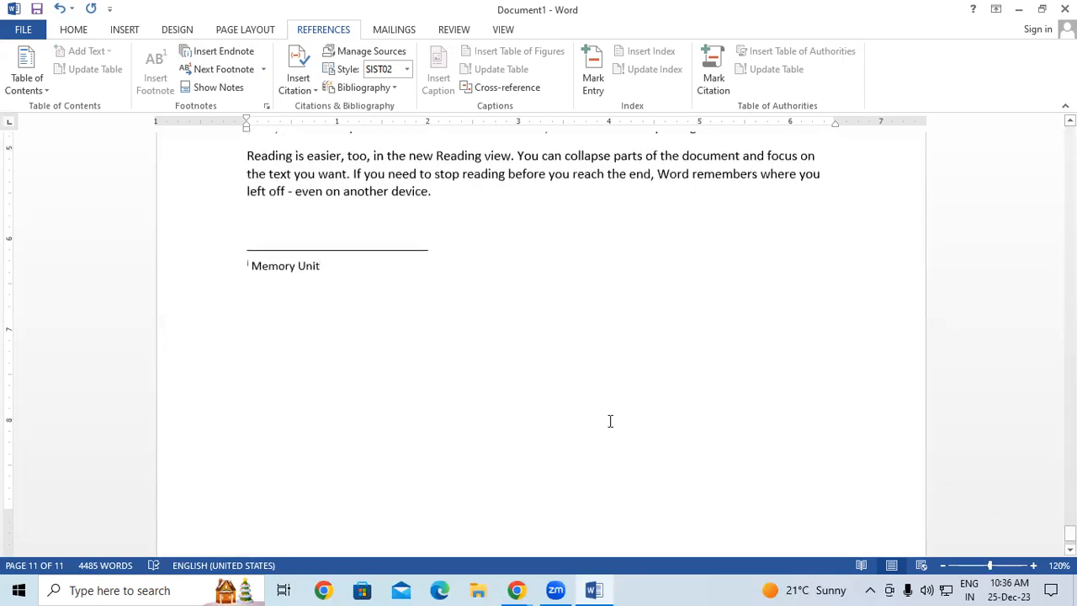
{"action": "scroll", "coordinate": [593, 408], "scroll_direction": "up", "scroll_amount": 10}
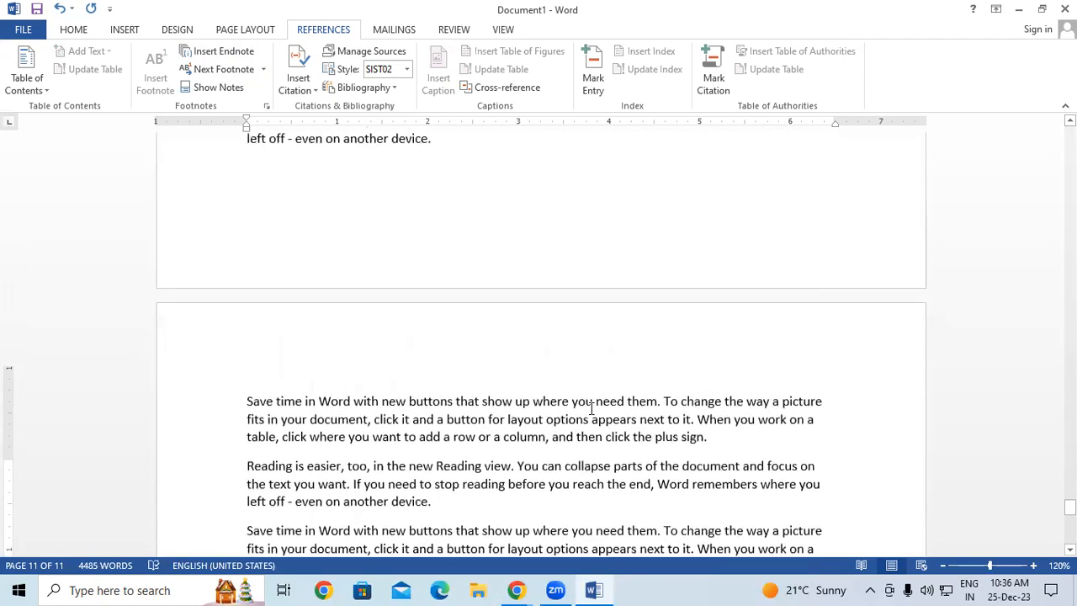
{"action": "scroll", "coordinate": [592, 408], "scroll_direction": "up", "scroll_amount": 10}
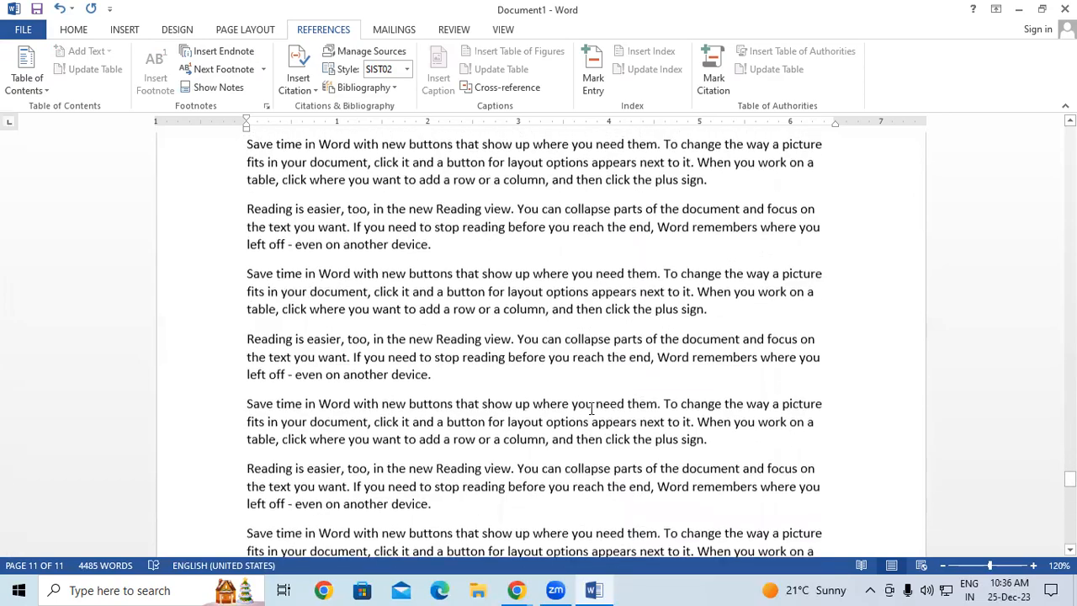
{"action": "scroll", "coordinate": [591, 408], "scroll_direction": "up", "scroll_amount": 10}
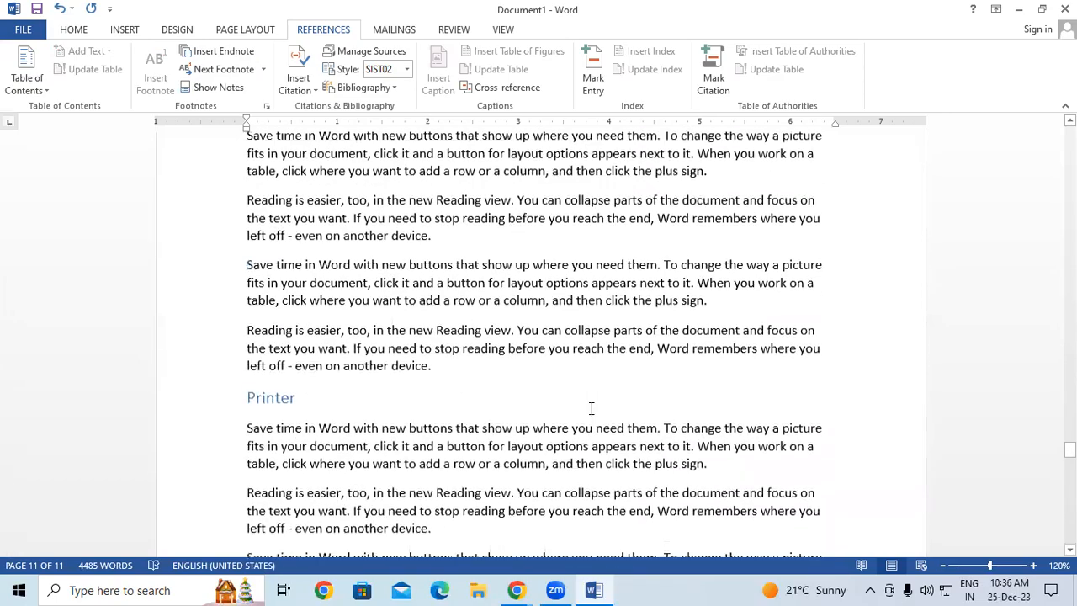
{"action": "scroll", "coordinate": [592, 408], "scroll_direction": "up", "scroll_amount": 10}
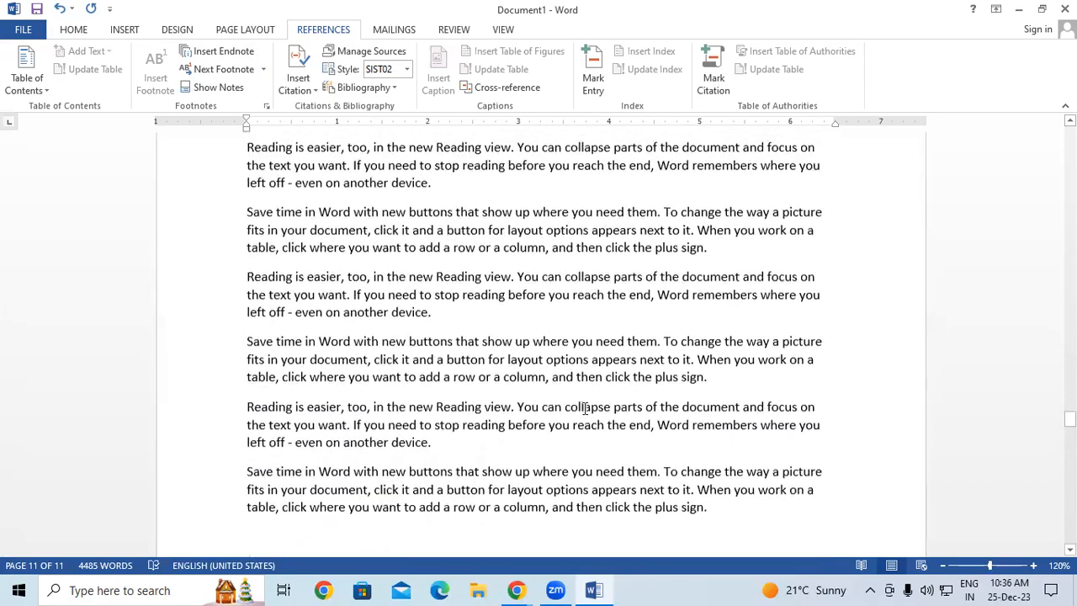
{"action": "scroll", "coordinate": [585, 408], "scroll_direction": "up", "scroll_amount": 10}
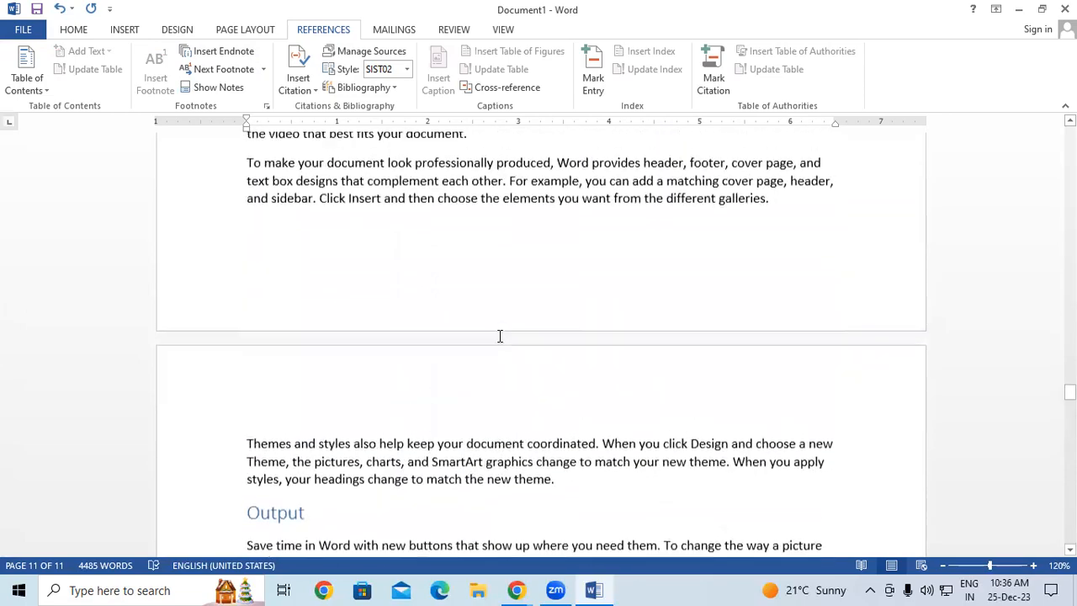
{"action": "scroll", "coordinate": [500, 336], "scroll_direction": "up", "scroll_amount": 10}
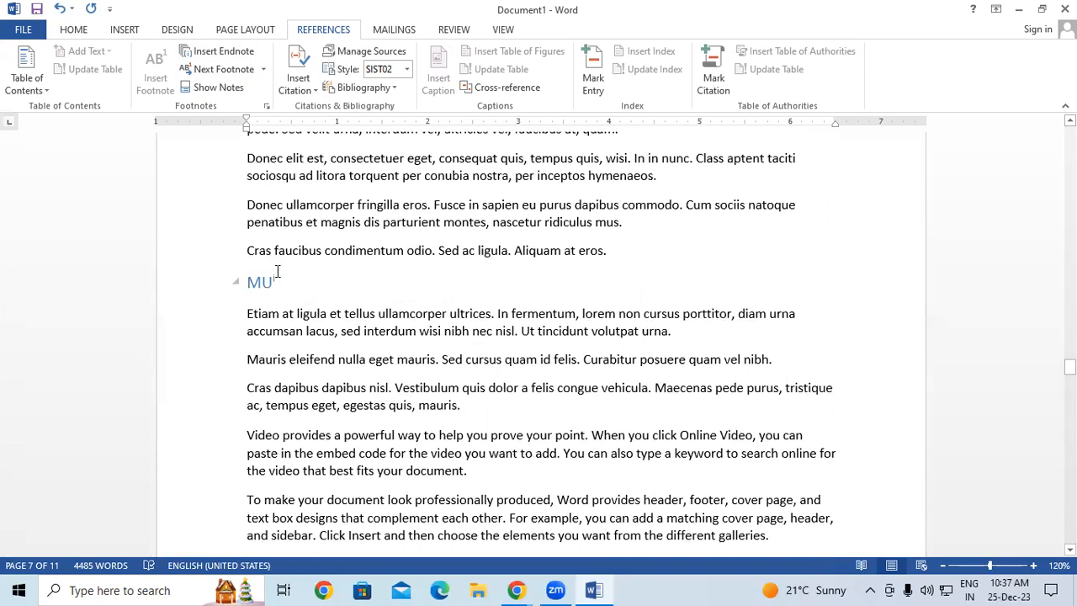
{"action": "mouse_move", "coordinate": [280, 275]}
Step: Place the cursor in the word "keep" on page 7 and try to jump to the previous endnote
{"action": "scroll", "coordinate": [457, 267], "scroll_direction": "down", "scroll_amount": 8}
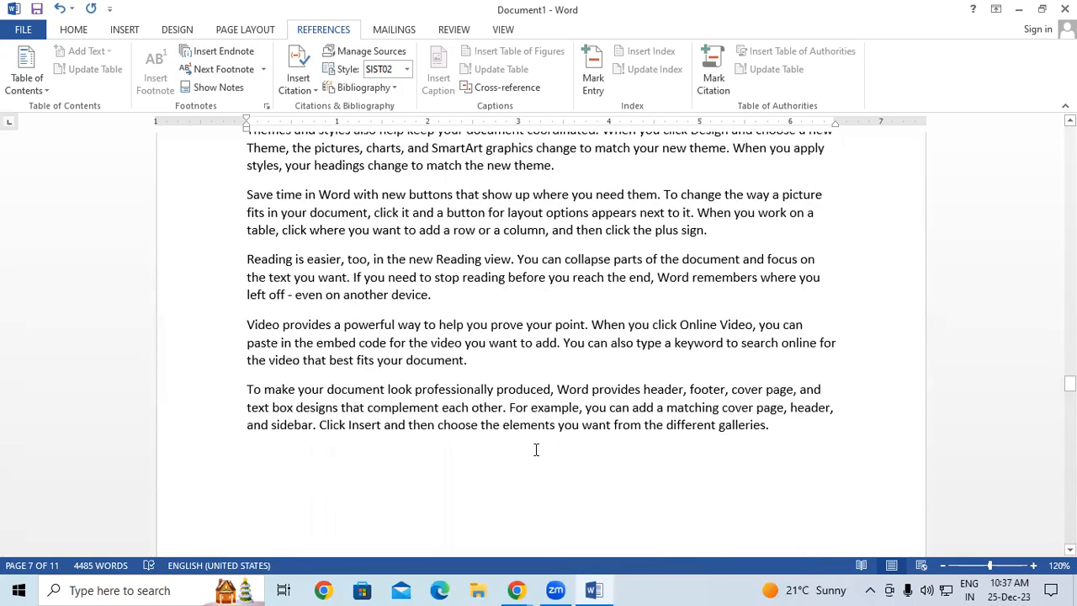
{"action": "scroll", "coordinate": [506, 300], "scroll_direction": "up", "scroll_amount": 2}
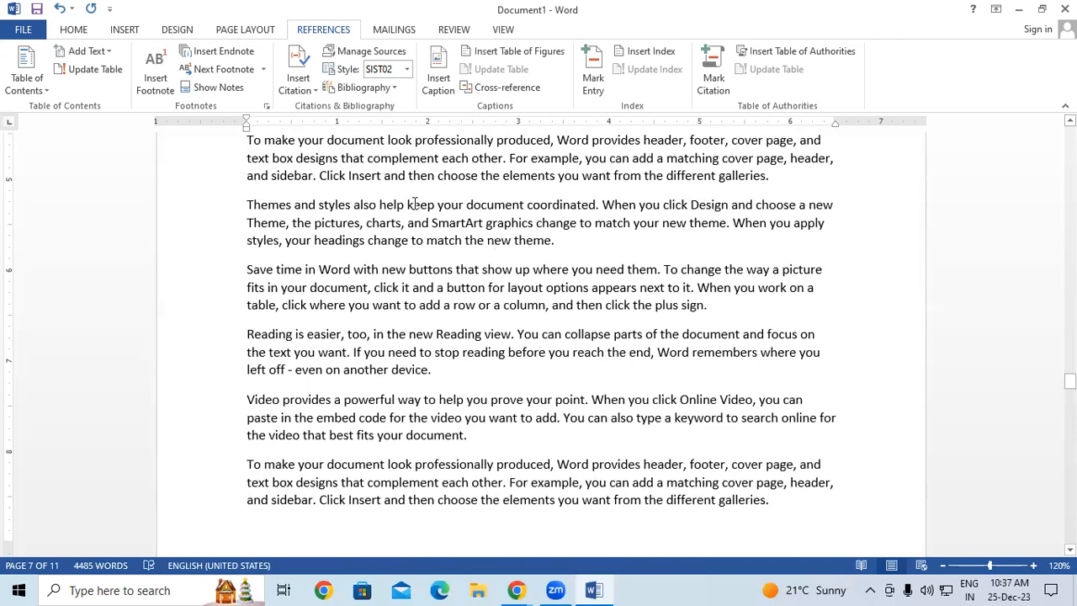
{"action": "left_click_drag", "start_coordinate": [407, 204], "coordinate": [435, 207]}
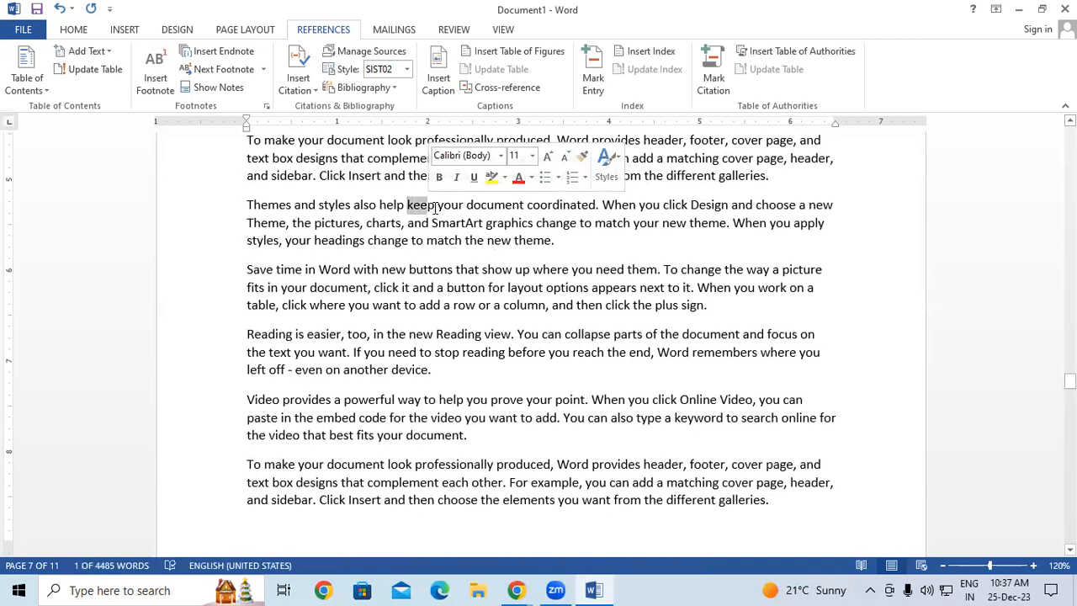
{"action": "left_click", "coordinate": [430, 206]}
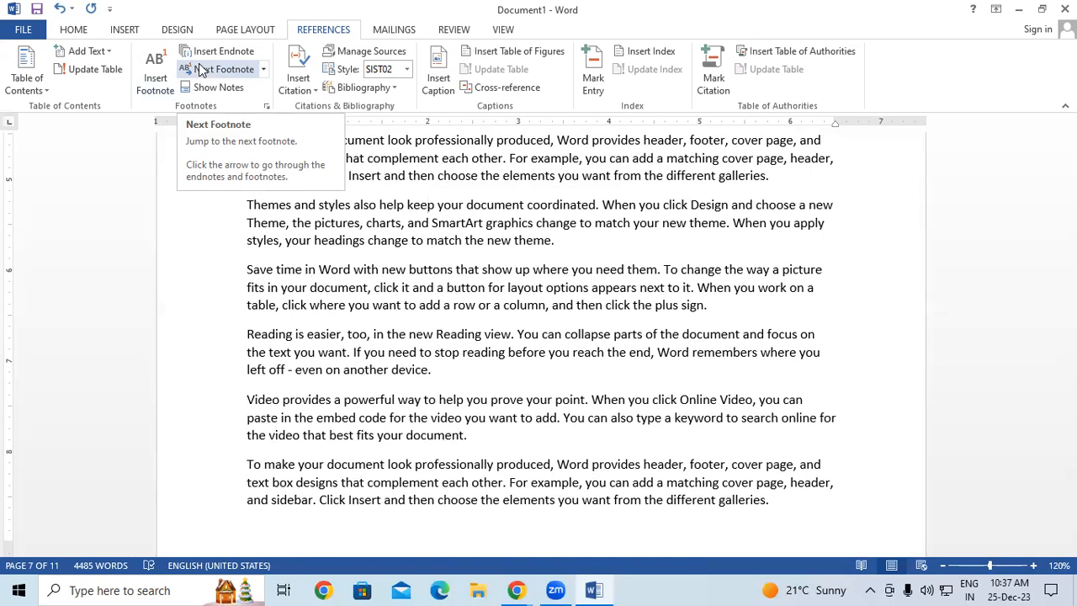
{"action": "left_click", "coordinate": [263, 73]}
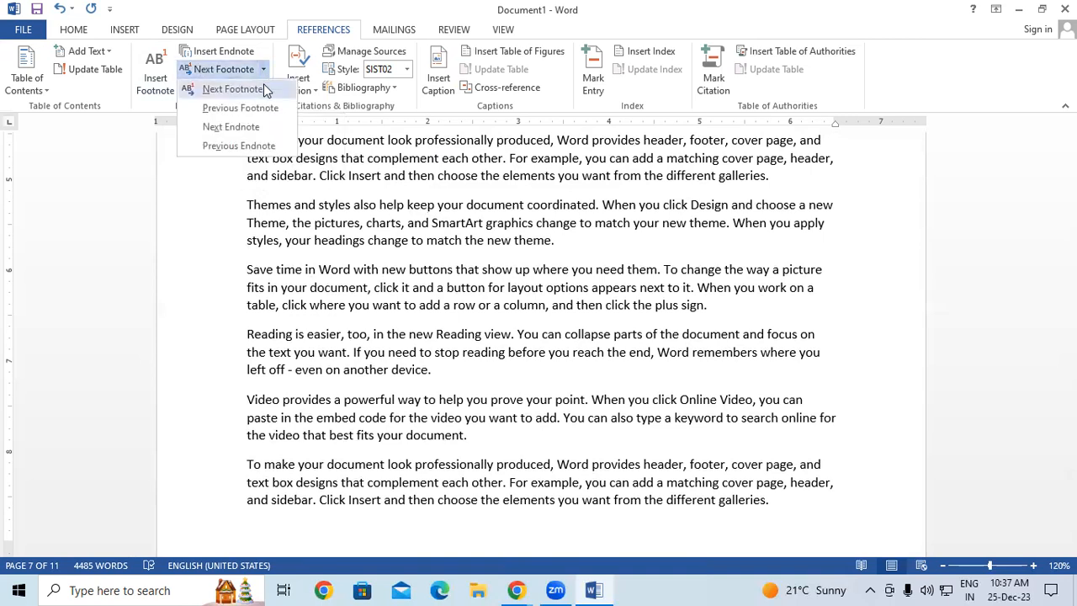
{"action": "left_click", "coordinate": [263, 146]}
Step: Try to jump to the next footnote from the body text on page 7
{"action": "scroll", "coordinate": [401, 242], "scroll_direction": "up", "scroll_amount": 5}
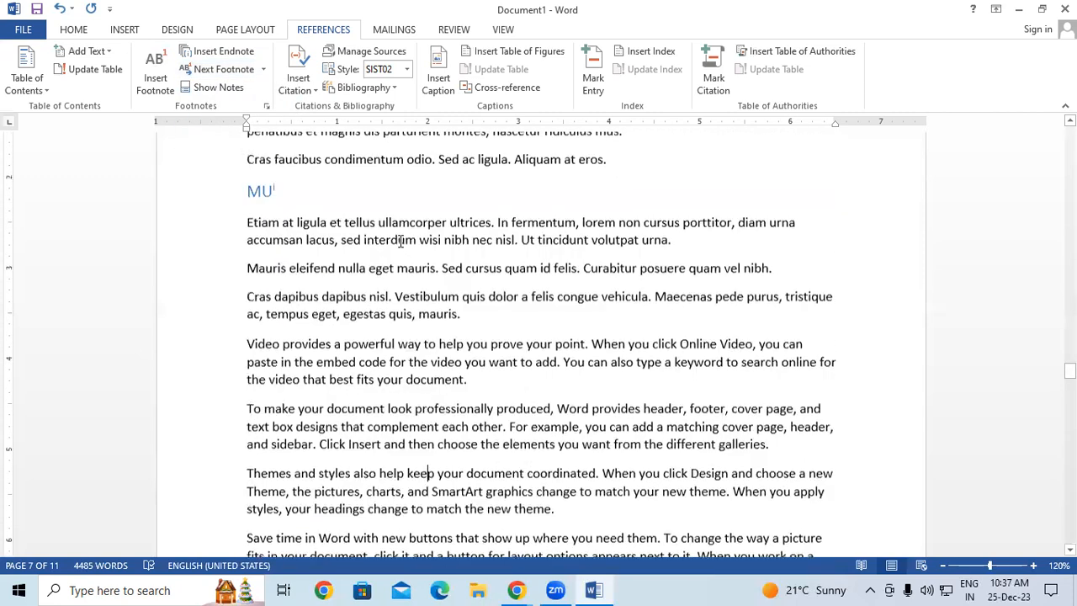
{"action": "scroll", "coordinate": [401, 241], "scroll_direction": "up", "scroll_amount": 1}
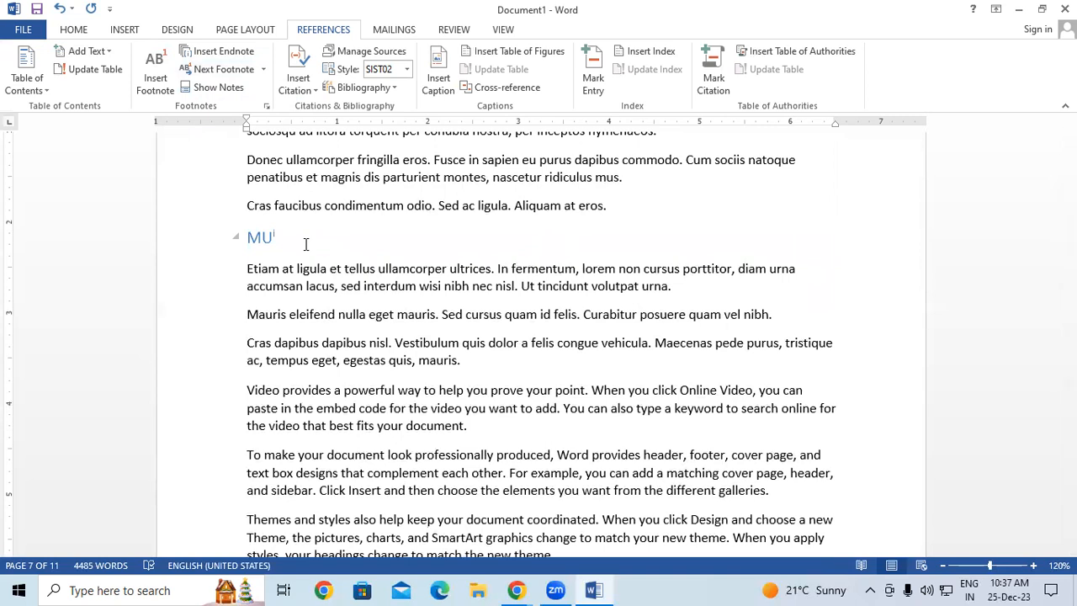
{"action": "scroll", "coordinate": [301, 171], "scroll_direction": "up", "scroll_amount": 5}
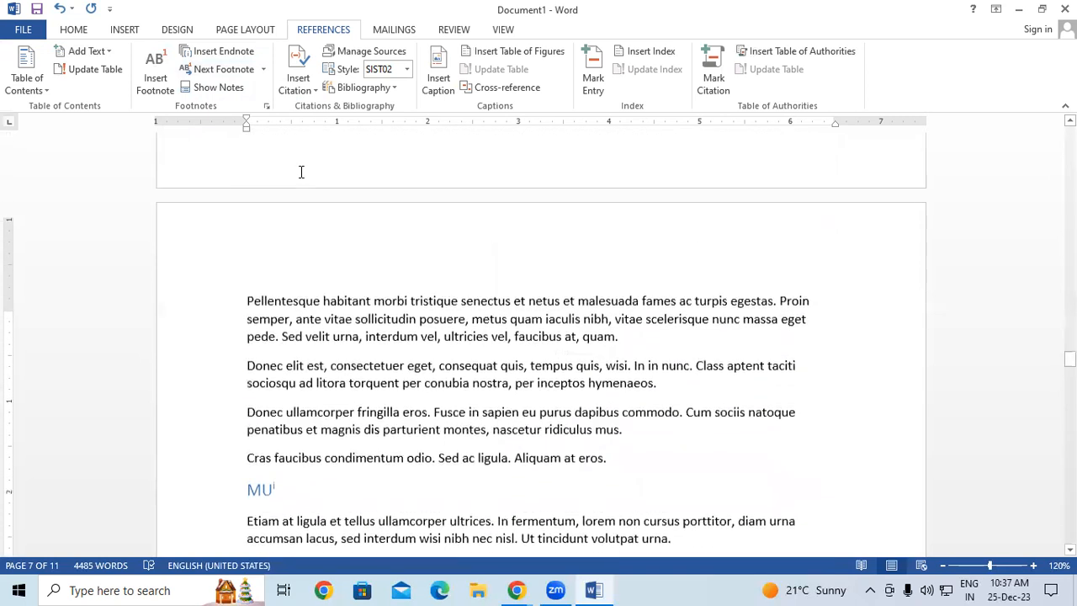
{"action": "left_click", "coordinate": [263, 69]}
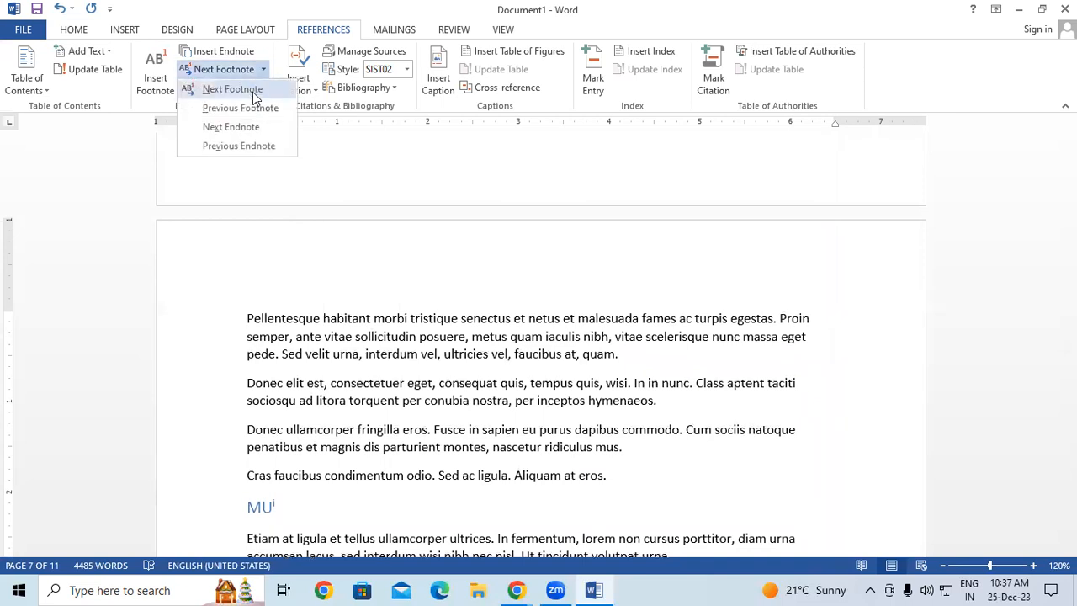
{"action": "left_click", "coordinate": [252, 91]}
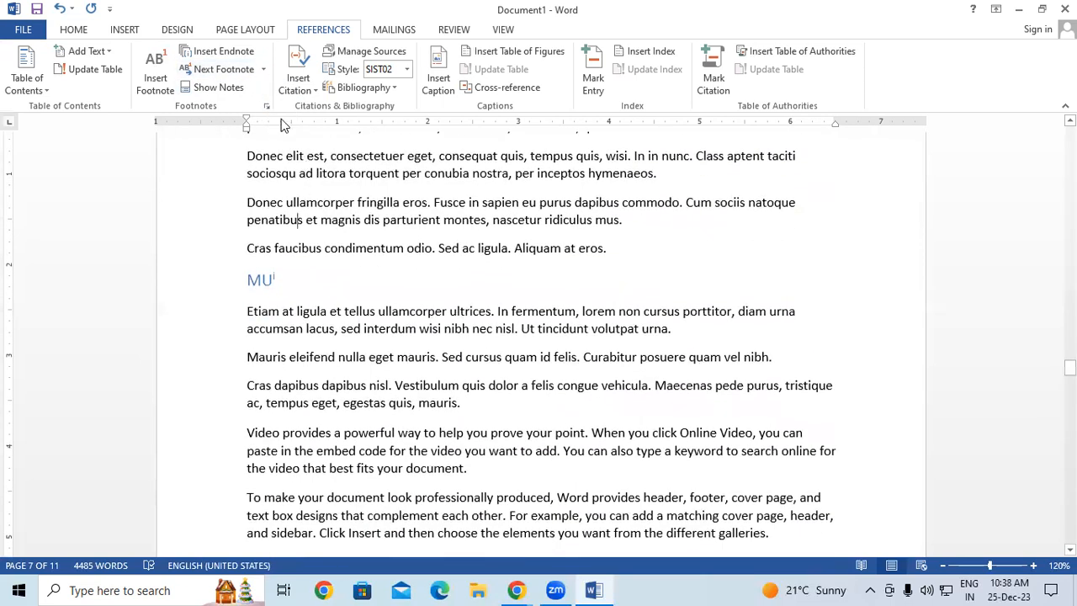
Step: Jump to the previous footnote at the "CU" heading on page 6 and view its note text at the reference mark
{"action": "left_click", "coordinate": [262, 70]}
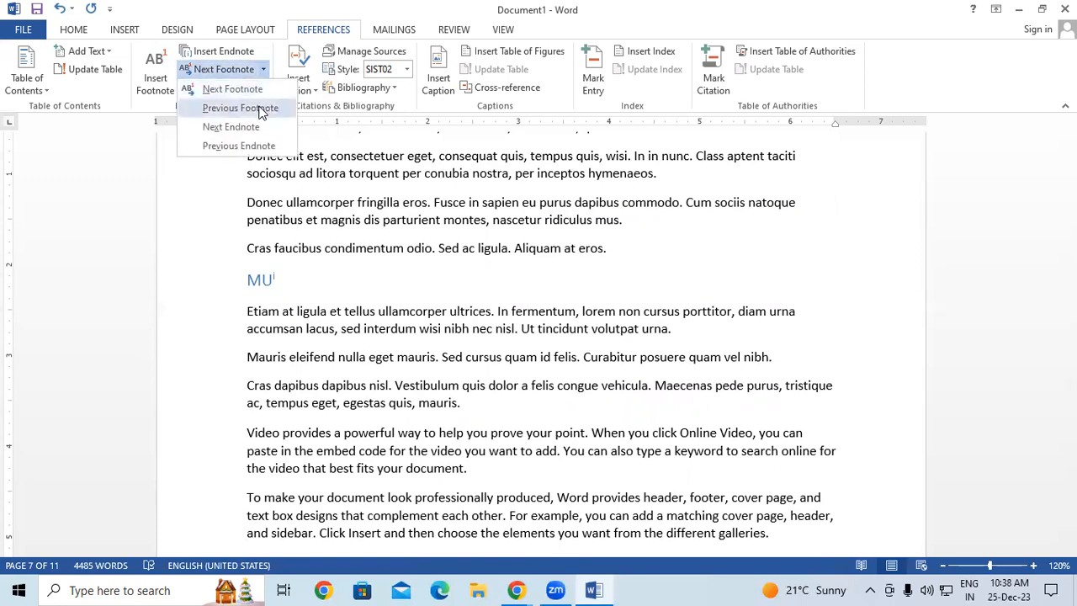
{"action": "left_click", "coordinate": [261, 112]}
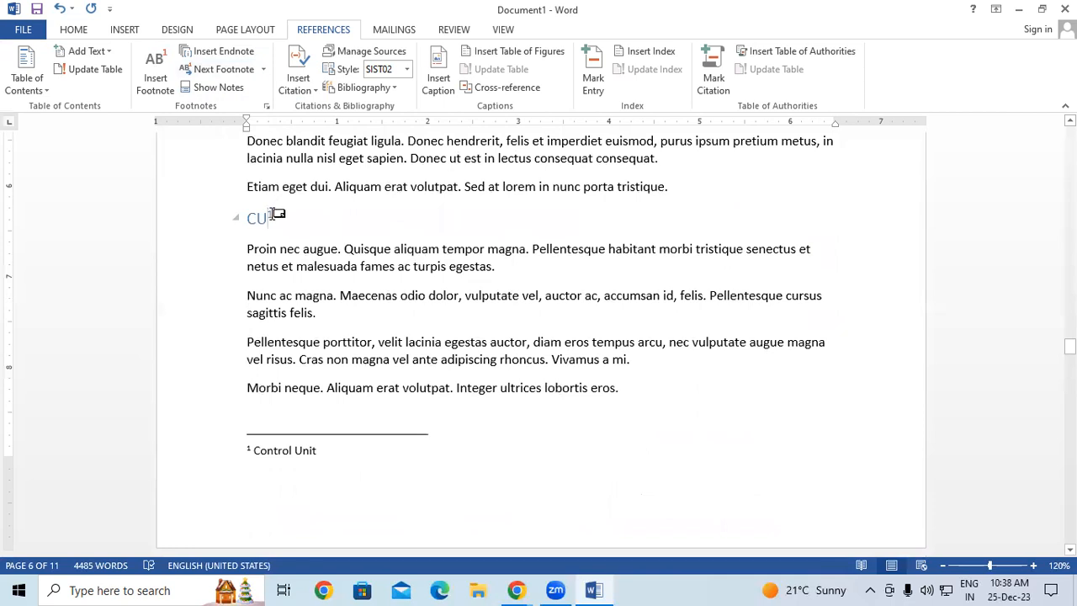
{"action": "mouse_move", "coordinate": [274, 214]}
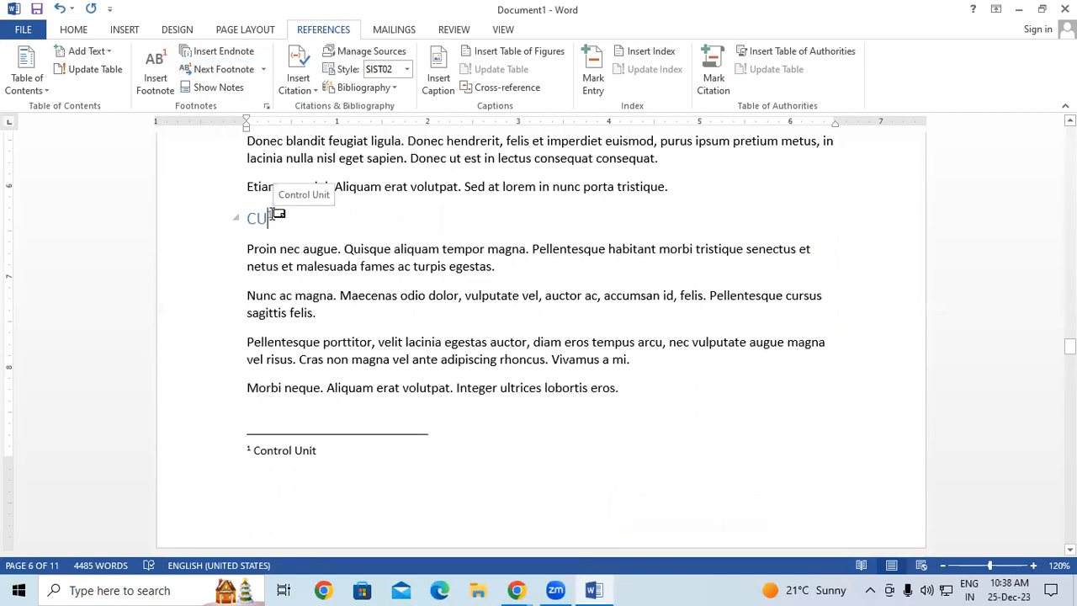
Step: Place the cursor at the end of the "Lorem ipsum" paragraph above the "CU" heading on page 6 and jump to the next endnote
{"action": "left_click", "coordinate": [264, 69]}
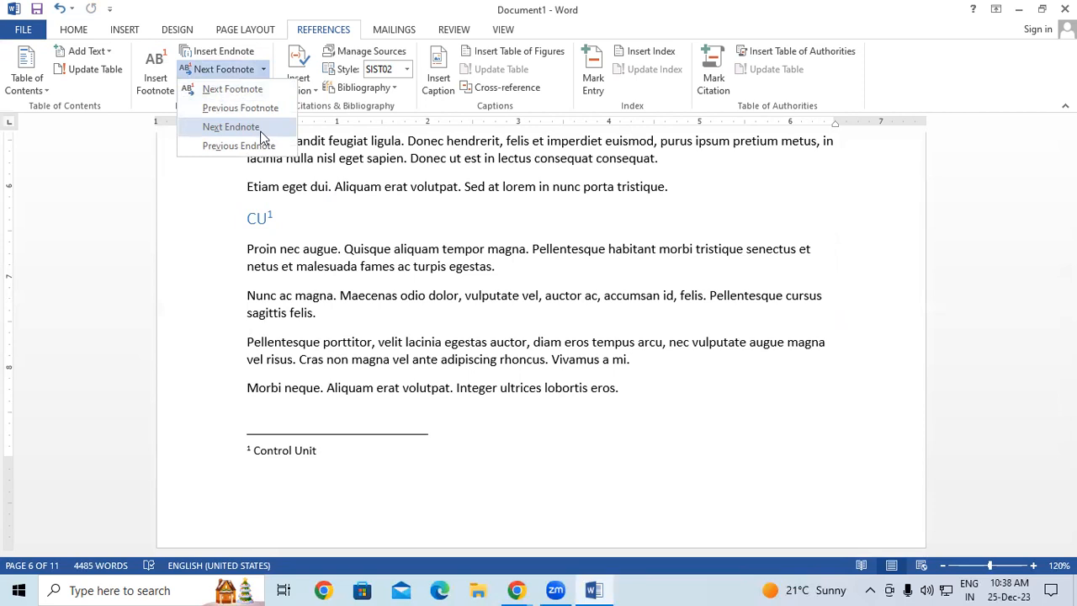
{"action": "left_click", "coordinate": [400, 204]}
{"action": "scroll", "coordinate": [399, 204], "scroll_direction": "up", "scroll_amount": 5}
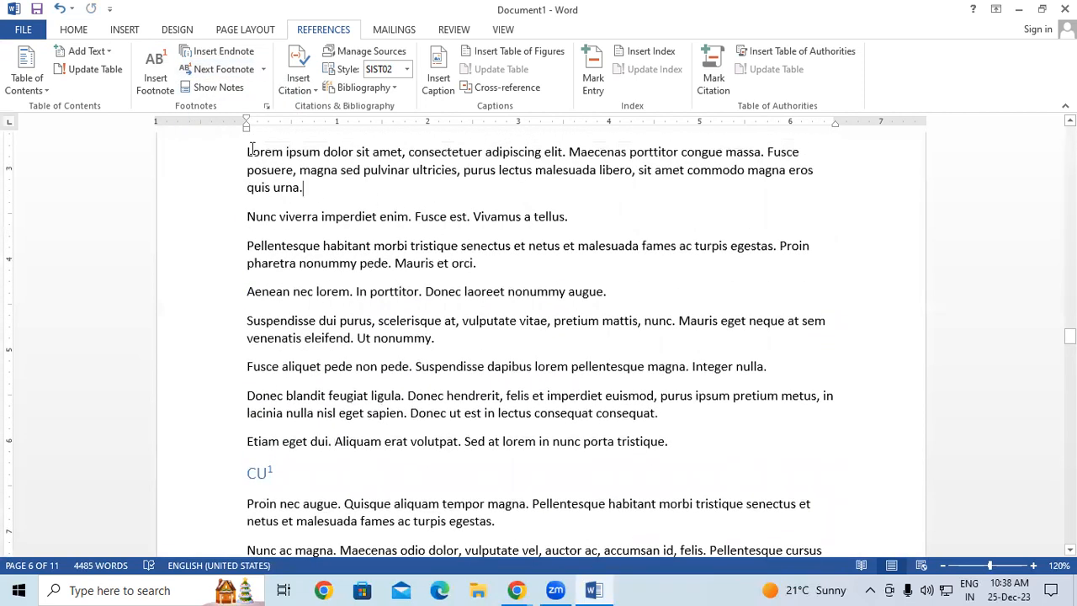
{"action": "left_click", "coordinate": [263, 68]}
{"action": "left_click", "coordinate": [260, 127]}
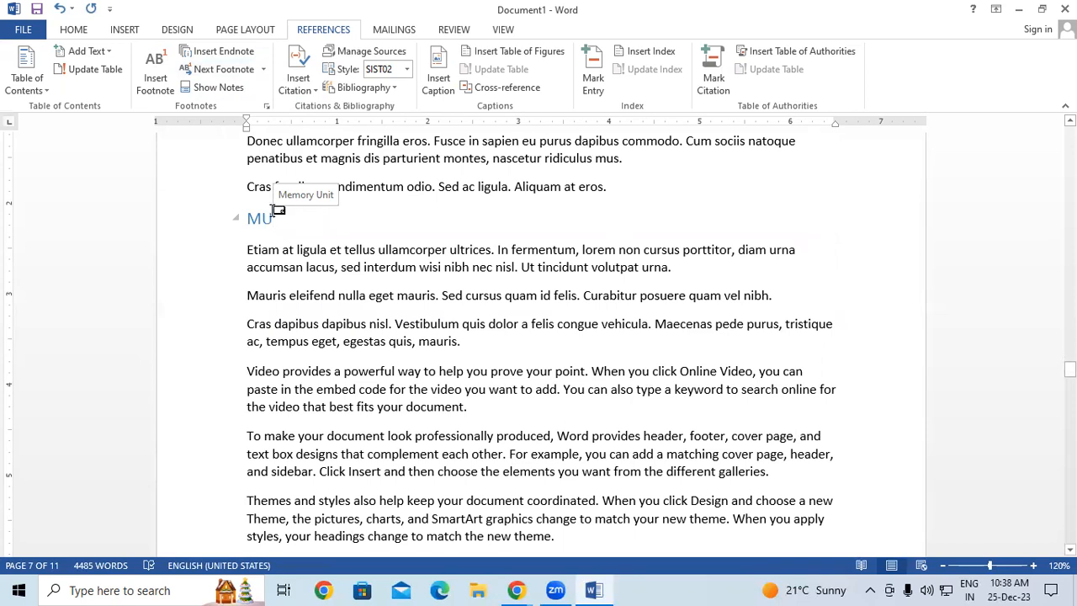
Step: Try to jump to a further endnote from the "MU" heading on page 7
{"action": "left_click", "coordinate": [264, 69]}
{"action": "left_click", "coordinate": [265, 128]}
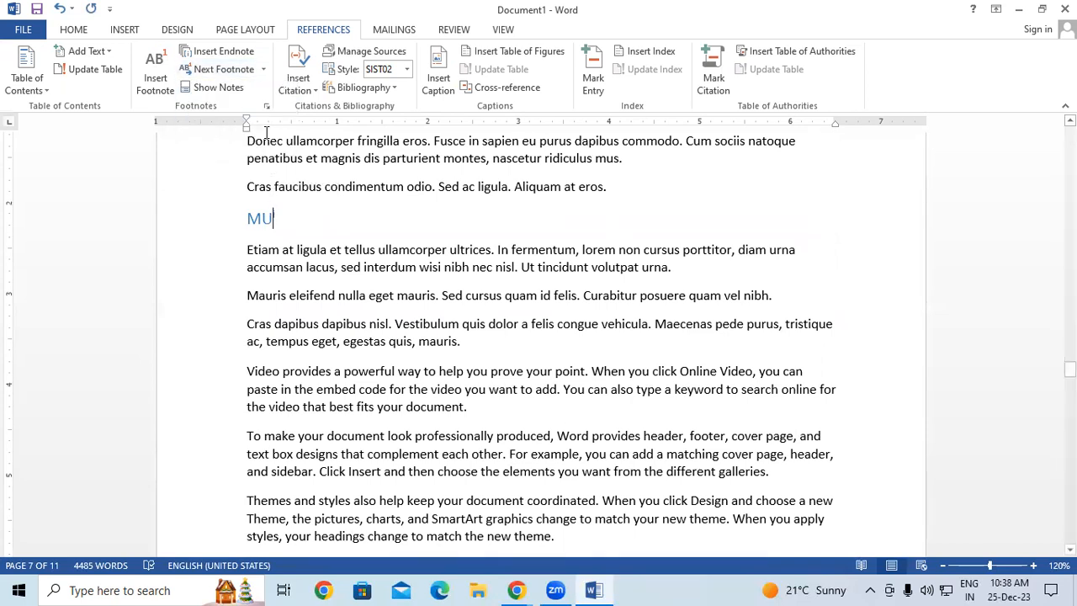
{"action": "left_click", "coordinate": [264, 69]}
{"action": "left_click", "coordinate": [249, 135]}
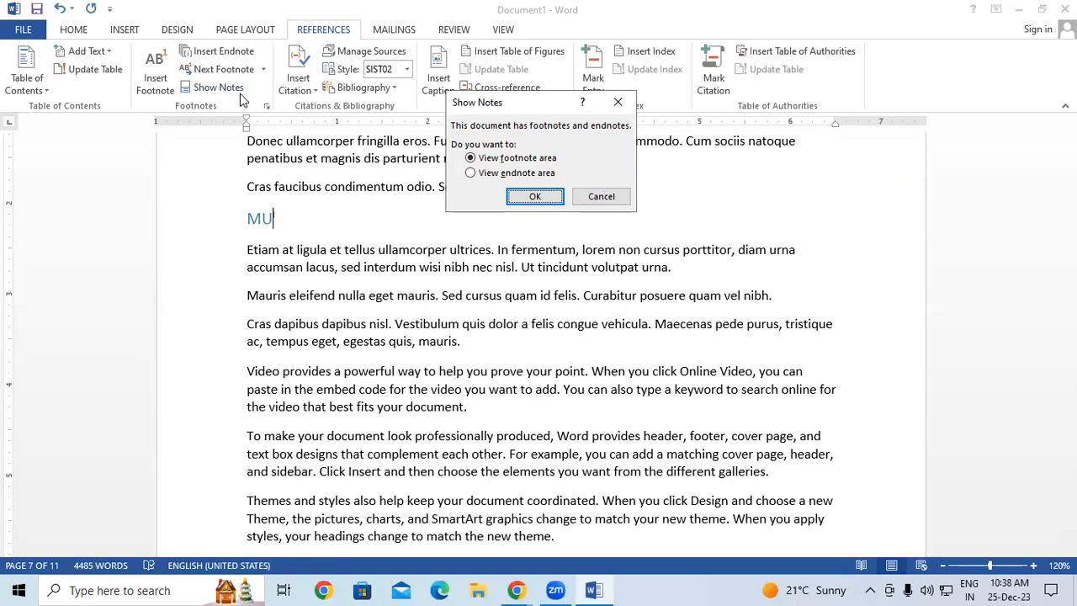
Step: Show the endnote area at the end of the document and highlight the "Memory Unit" note
{"action": "left_click", "coordinate": [476, 173]}
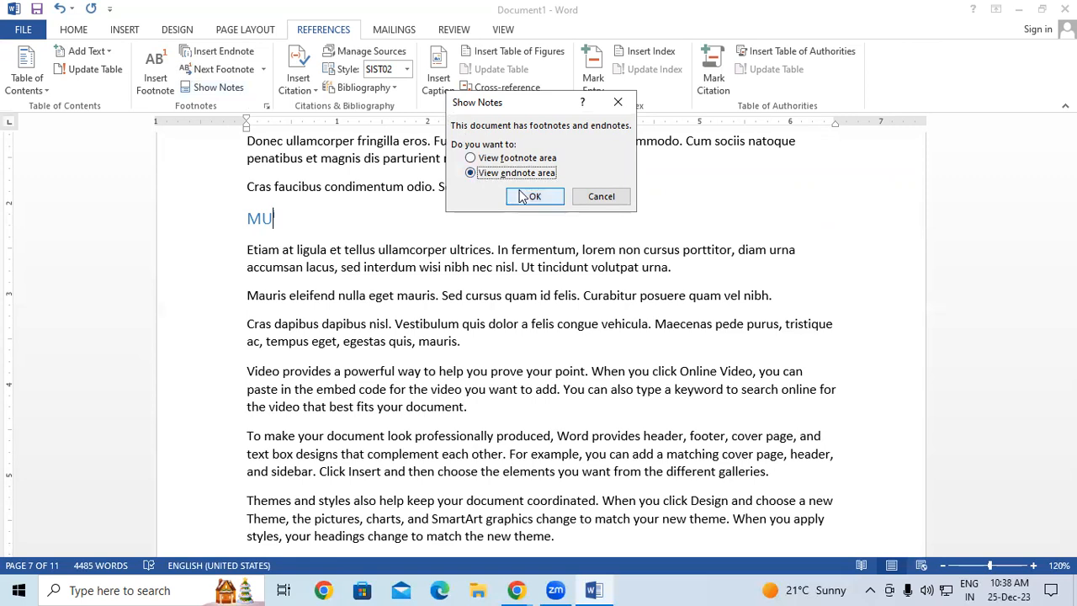
{"action": "left_click", "coordinate": [535, 196]}
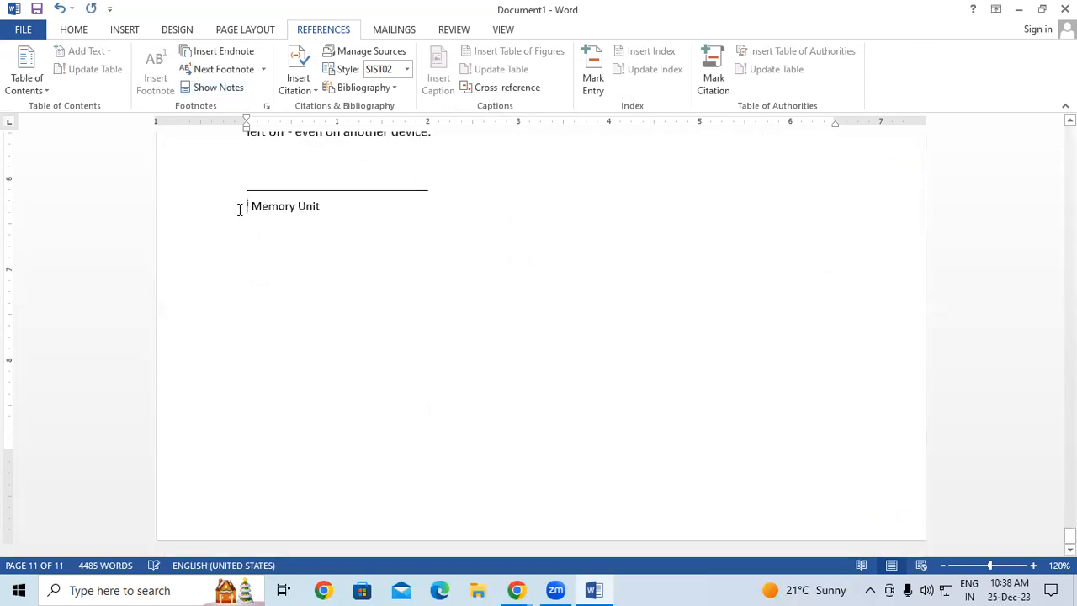
{"action": "left_click_drag", "start_coordinate": [238, 208], "coordinate": [322, 207]}
{"action": "scroll", "coordinate": [362, 185], "scroll_direction": "up", "scroll_amount": 2}
Step: Place the cursor in the body text on page 11 and show the footnote area containing the "Control Unit" note
{"action": "left_click", "coordinate": [362, 185]}
{"action": "left_click", "coordinate": [245, 89]}
{"action": "left_click", "coordinate": [529, 193]}
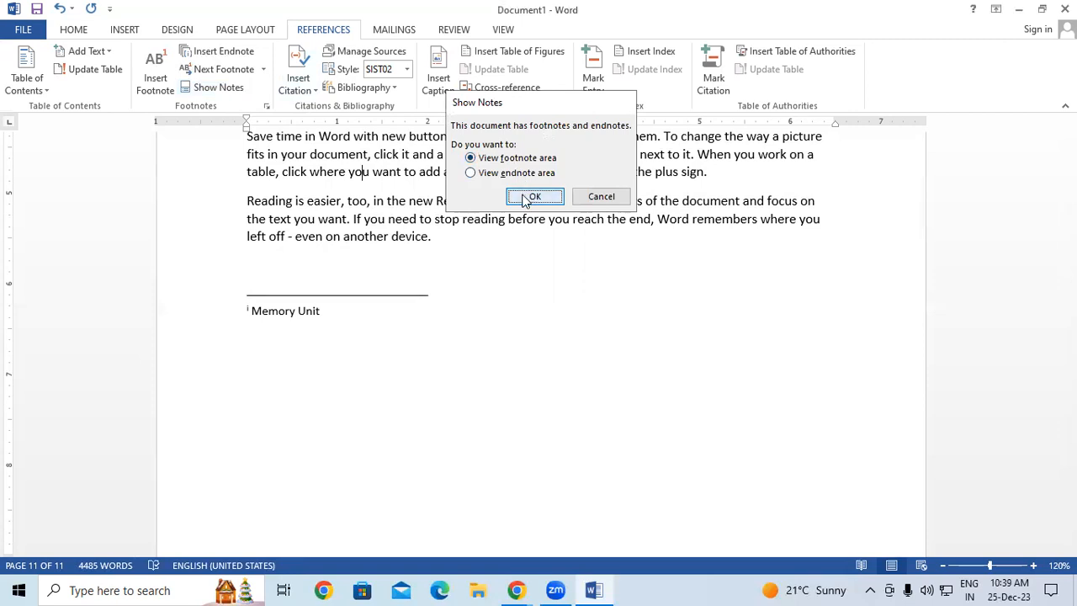
{"action": "scroll", "coordinate": [418, 190], "scroll_direction": "up", "scroll_amount": 1}
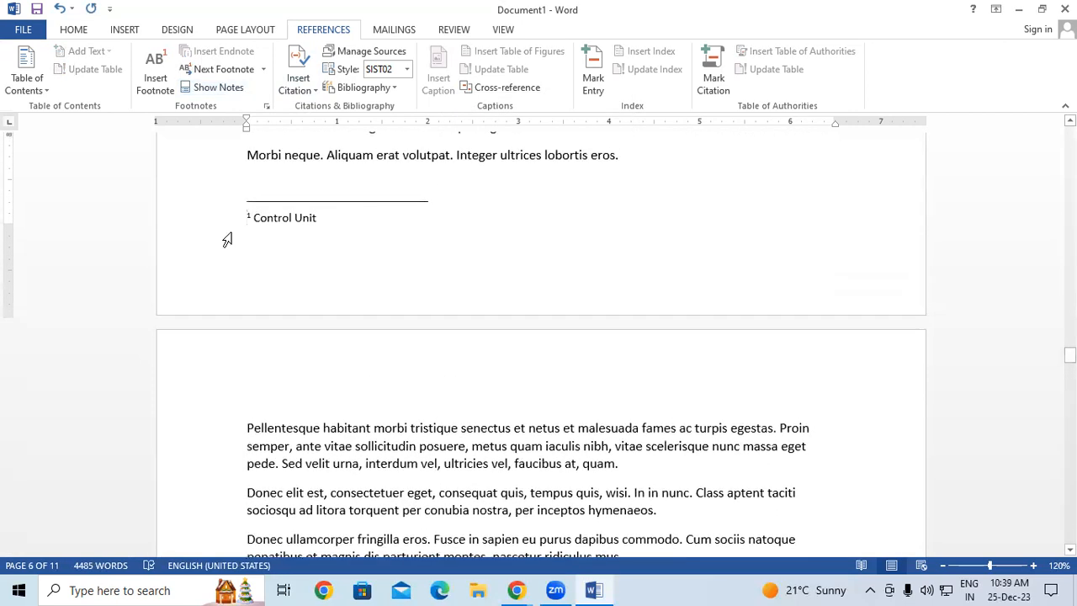
{"action": "scroll", "coordinate": [255, 200], "scroll_direction": "up", "scroll_amount": 1}
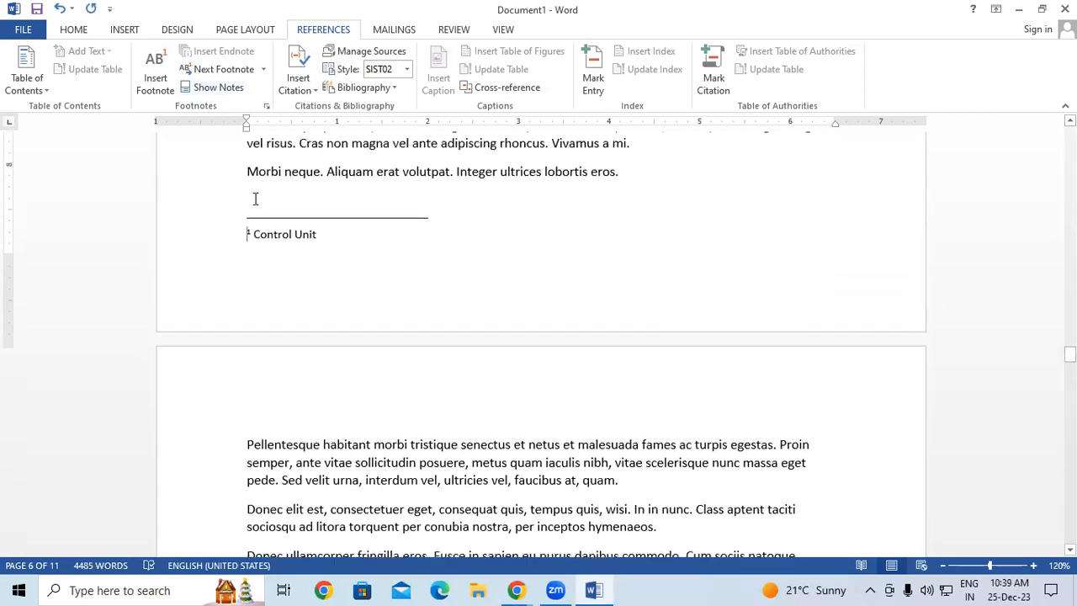
Step: Return from the footnote to its mark at the "CU" heading, view the Show Notes options, and close them without choosing
{"action": "left_click", "coordinate": [225, 94]}
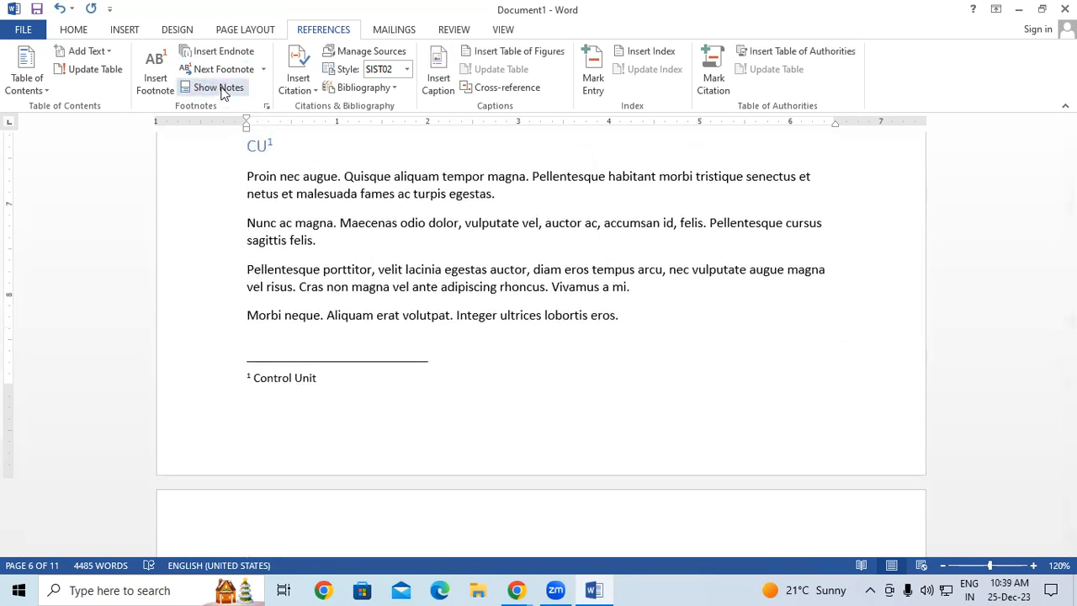
{"action": "left_click", "coordinate": [223, 88]}
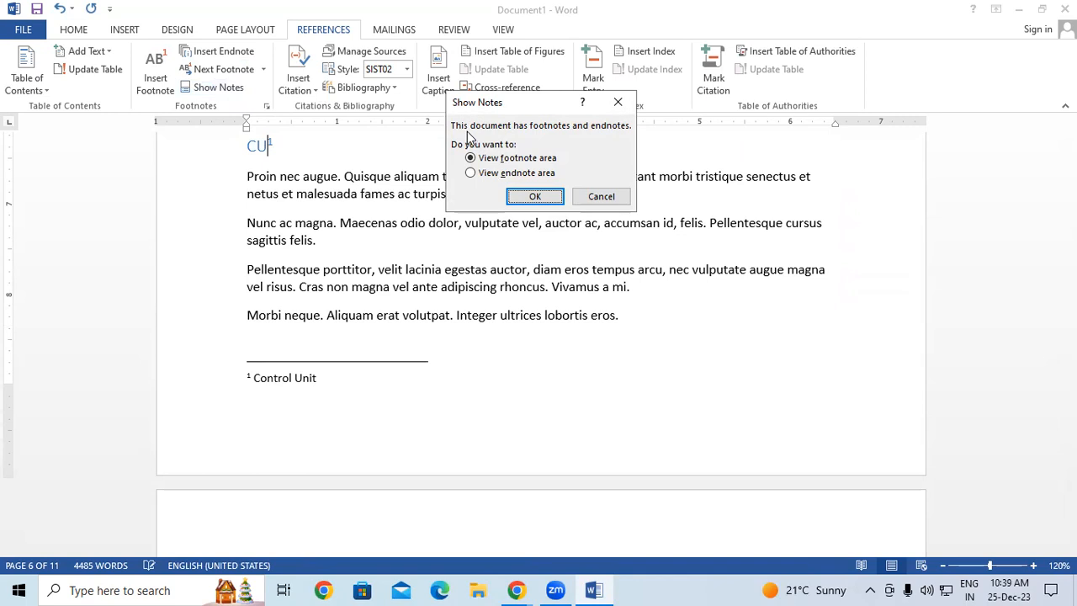
{"action": "left_click", "coordinate": [618, 102]}
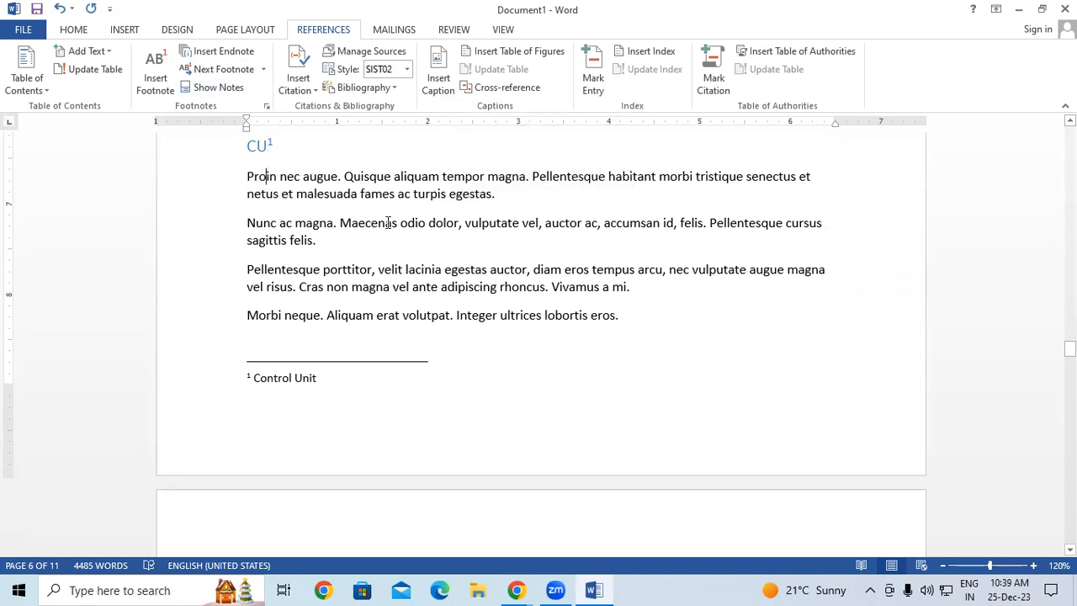
{"action": "scroll", "coordinate": [266, 176], "scroll_direction": "up", "scroll_amount": 2}
{"action": "left_click_drag", "start_coordinate": [283, 233], "coordinate": [245, 240]}
{"action": "left_click", "coordinate": [257, 239]}
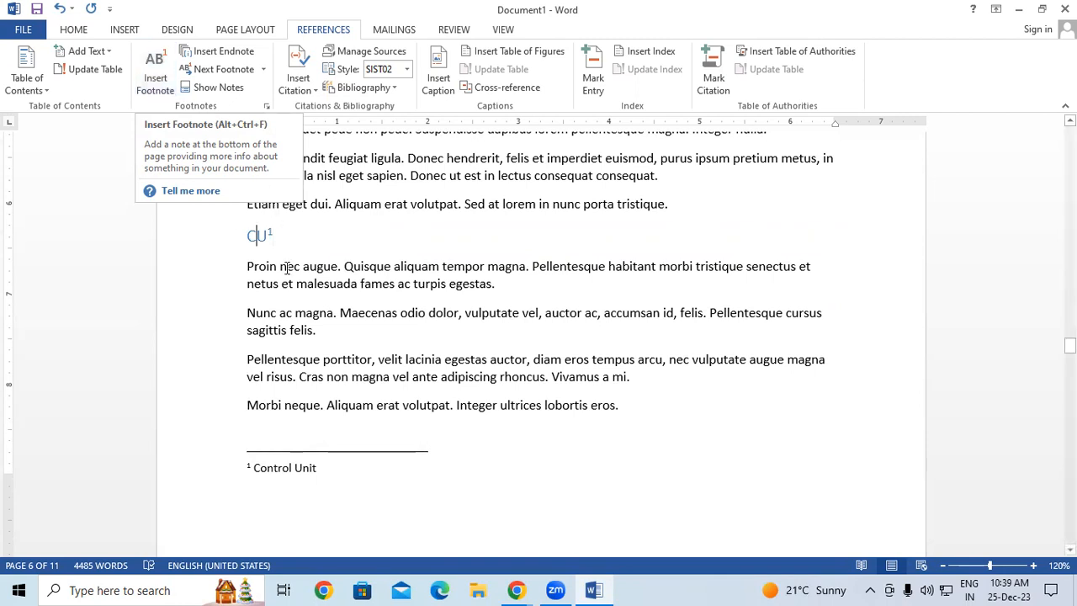
{"action": "double_click", "coordinate": [262, 236]}
{"action": "left_click", "coordinate": [475, 243]}
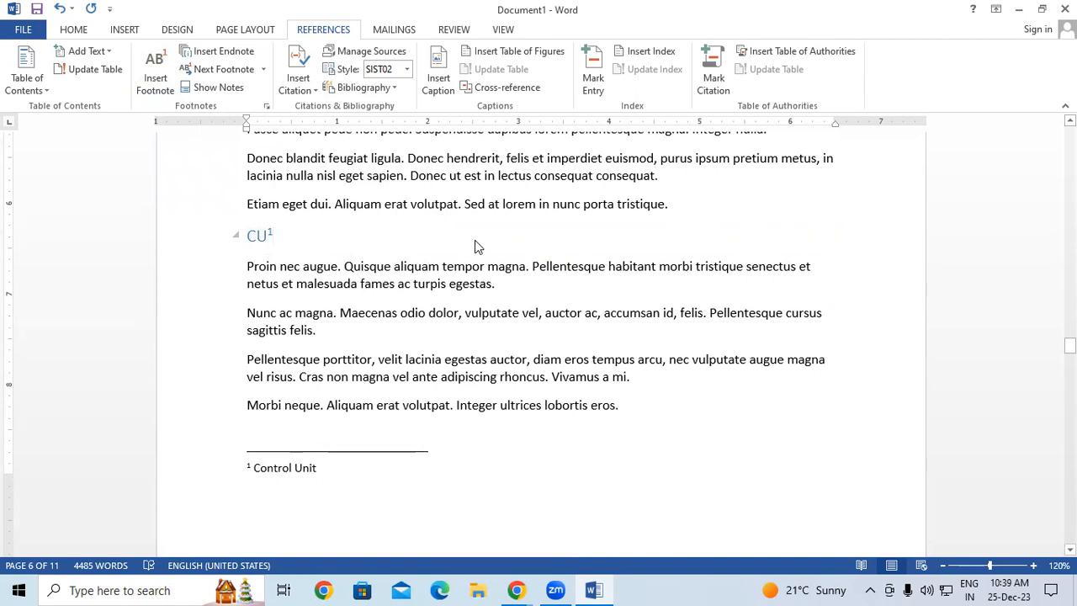
Step: Insert a footnote reading "67tyhftyd" after "Lor" in the word "Lorem" of the paragraph above the "CU" heading on page 6
{"action": "scroll", "coordinate": [475, 243], "scroll_direction": "up", "scroll_amount": 5}
{"action": "scroll", "coordinate": [476, 241], "scroll_direction": "up", "scroll_amount": 2}
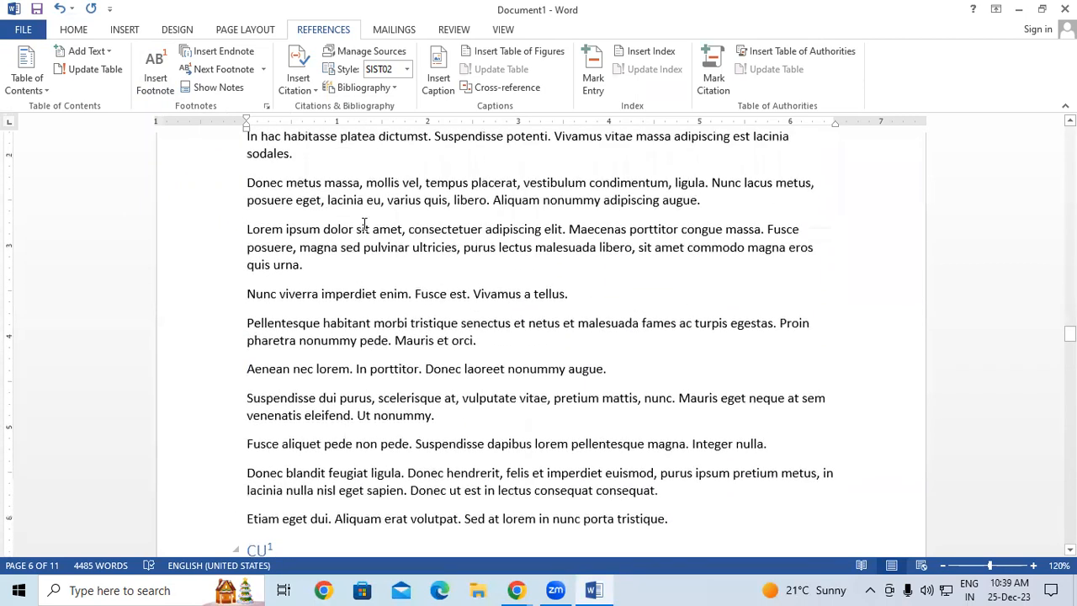
{"action": "left_click", "coordinate": [264, 229]}
{"action": "left_click", "coordinate": [155, 78]}
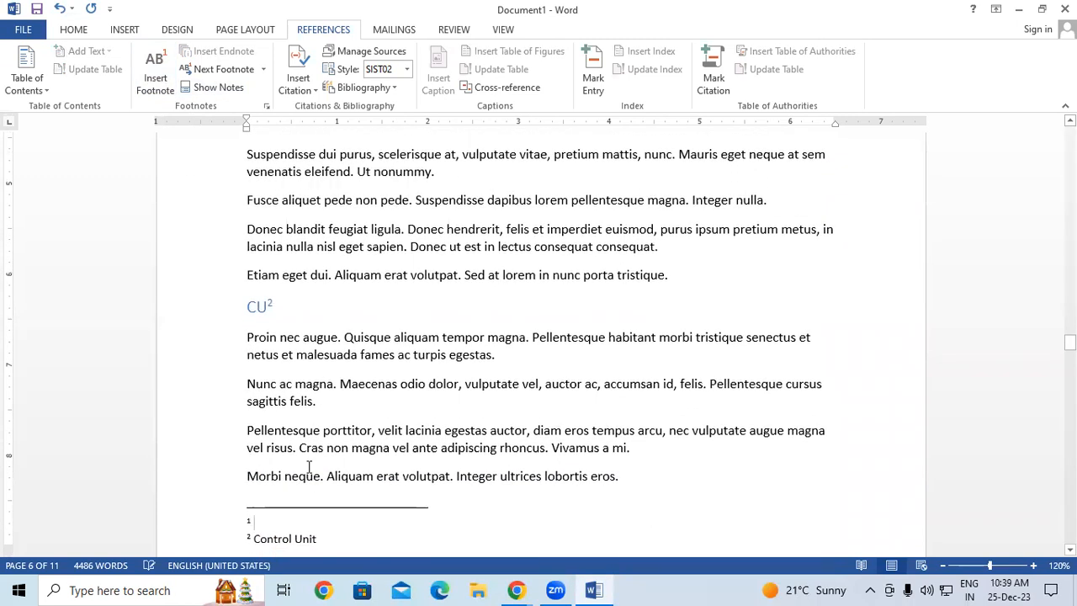
{"action": "type", "text": "67tyhftyd"}
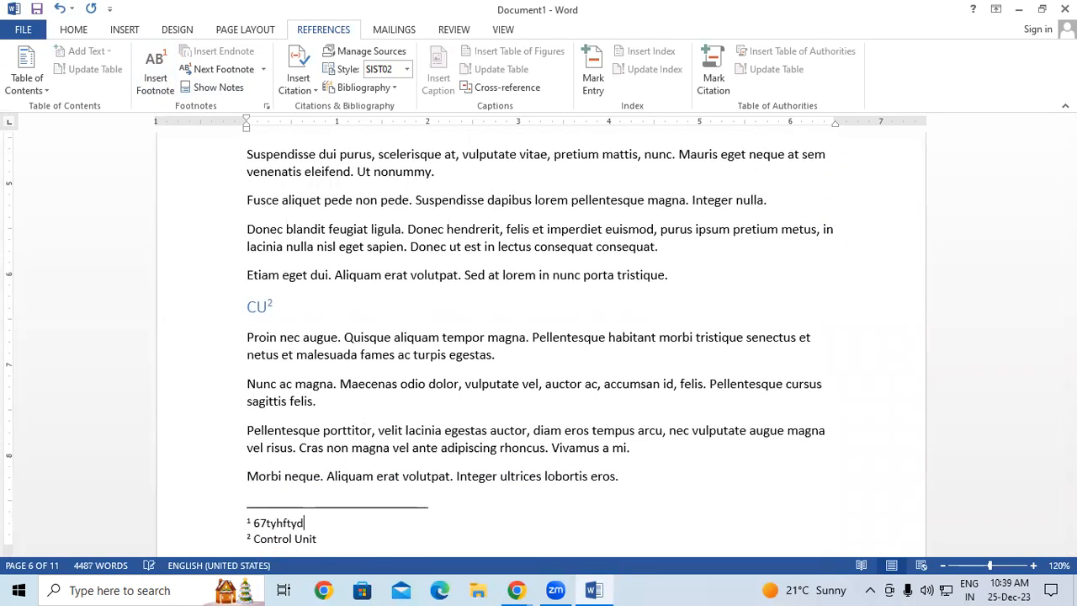
{"action": "left_click", "coordinate": [316, 401]}
Step: Examine the new footnote mark in "Lorem", the numbering on the "CU" heading, and the notes at the foot of page 6
{"action": "scroll", "coordinate": [303, 384], "scroll_direction": "up", "scroll_amount": 5}
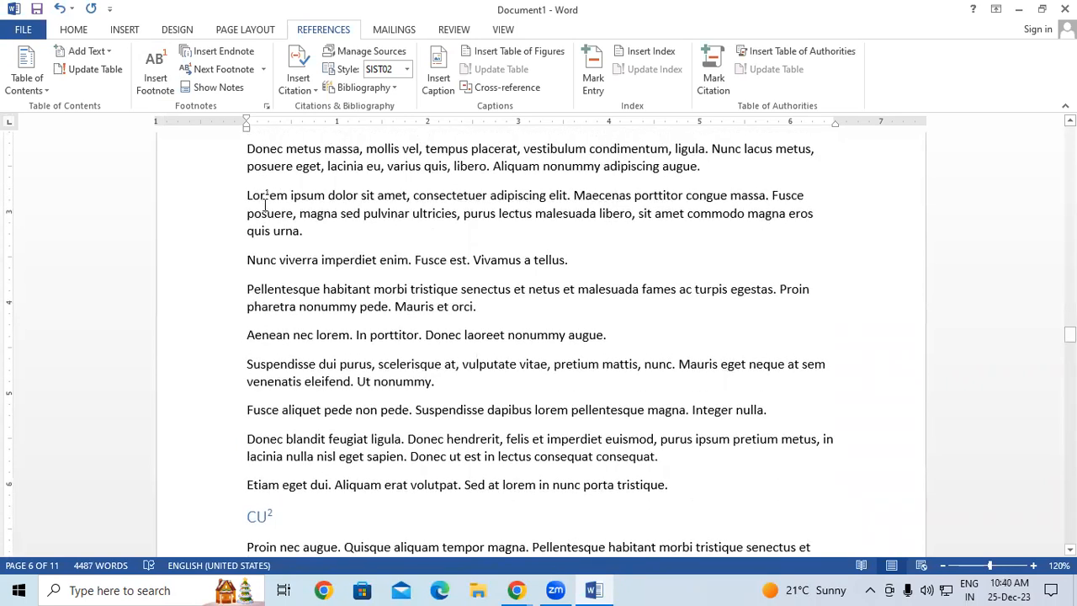
{"action": "mouse_move", "coordinate": [268, 202]}
{"action": "left_click_drag", "start_coordinate": [327, 196], "coordinate": [359, 196]}
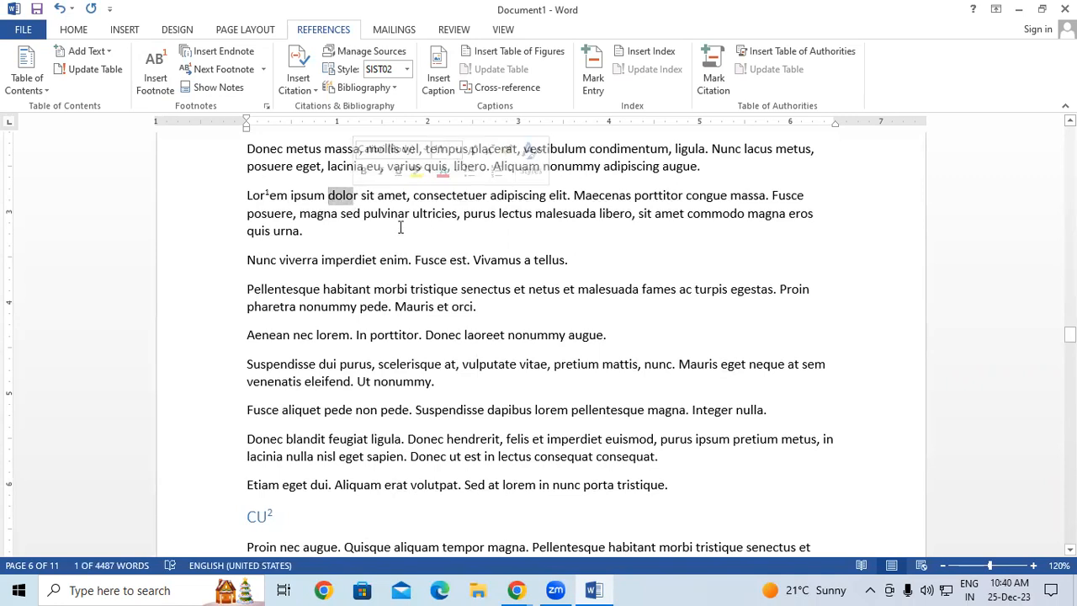
{"action": "left_click", "coordinate": [400, 227]}
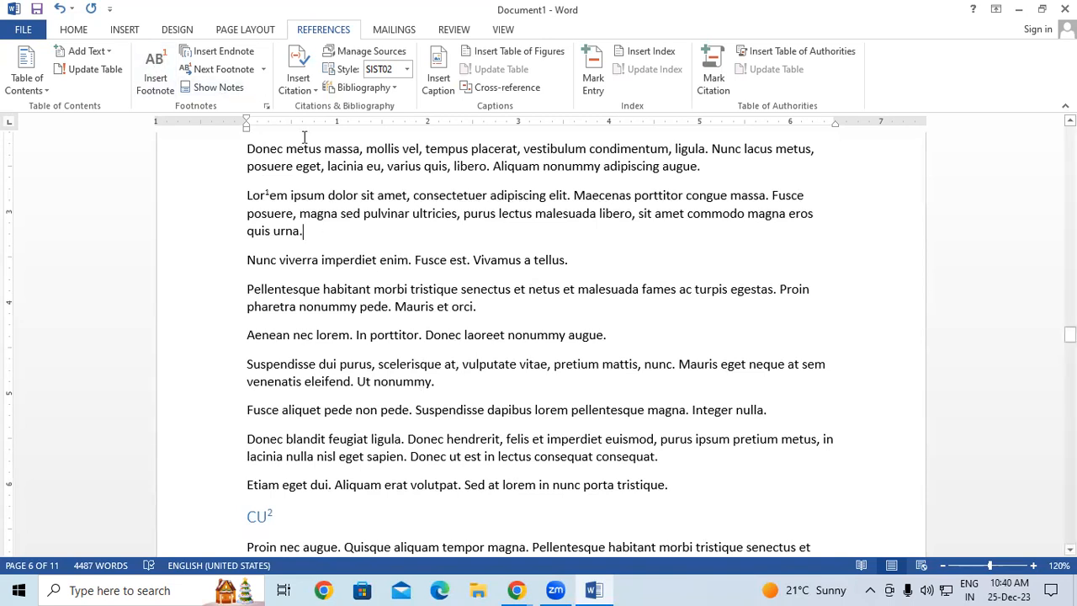
{"action": "scroll", "coordinate": [343, 185], "scroll_direction": "down", "scroll_amount": 3}
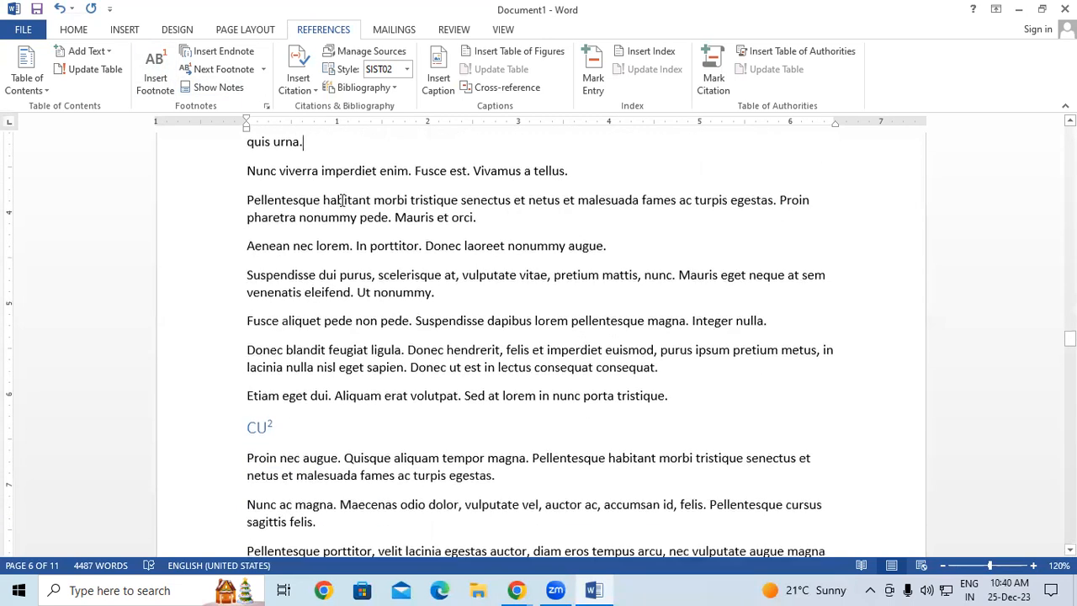
{"action": "left_click", "coordinate": [398, 246]}
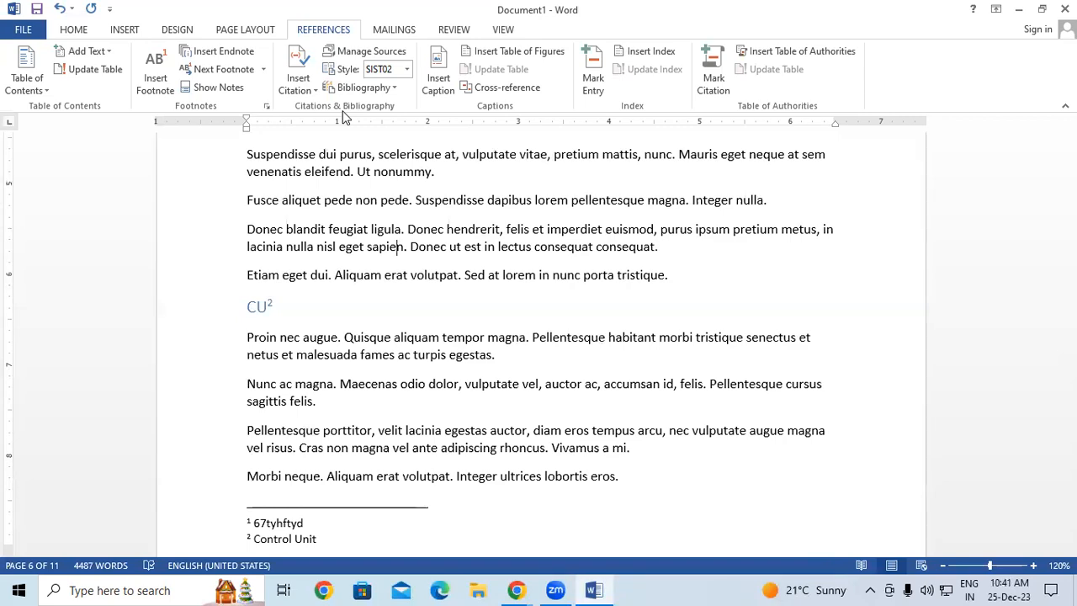
{"action": "scroll", "coordinate": [344, 117], "scroll_direction": "down", "scroll_amount": 3}
{"action": "scroll", "coordinate": [547, 354], "scroll_direction": "down", "scroll_amount": 4}
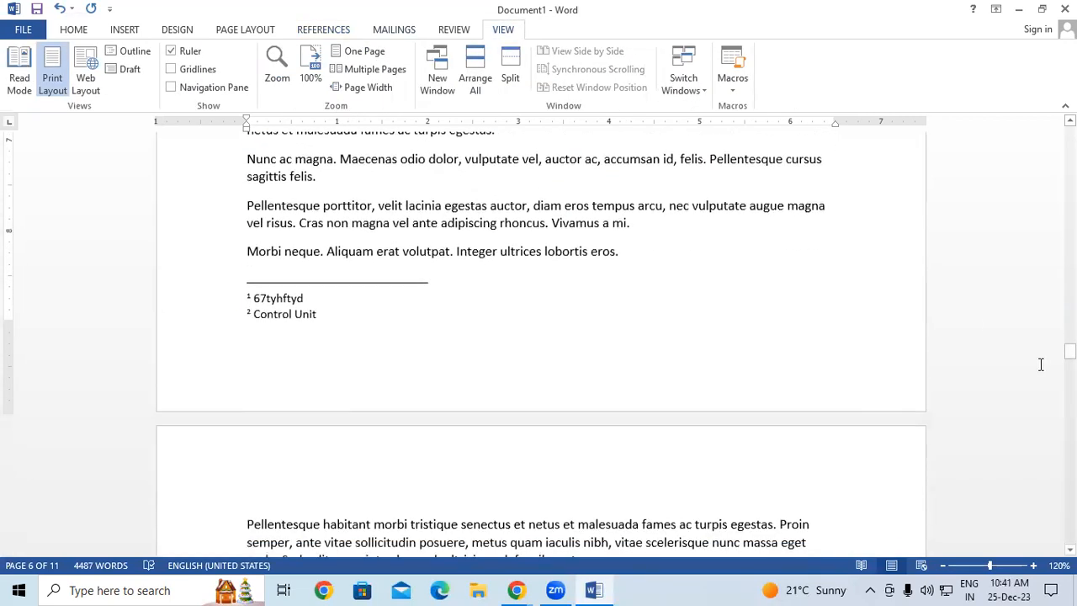
Step: Select the "Save time in Word" paragraph at the end of page 8 and show the reference tools
{"action": "left_click_drag", "start_coordinate": [1069, 352], "coordinate": [1070, 429]}
{"action": "left_click_drag", "start_coordinate": [244, 243], "coordinate": [711, 281]}
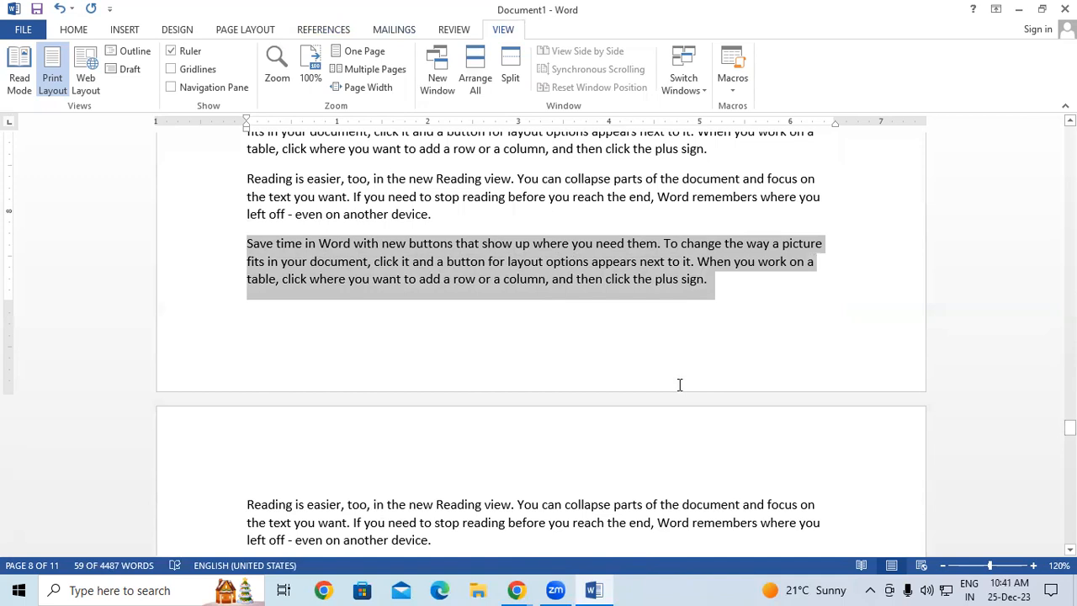
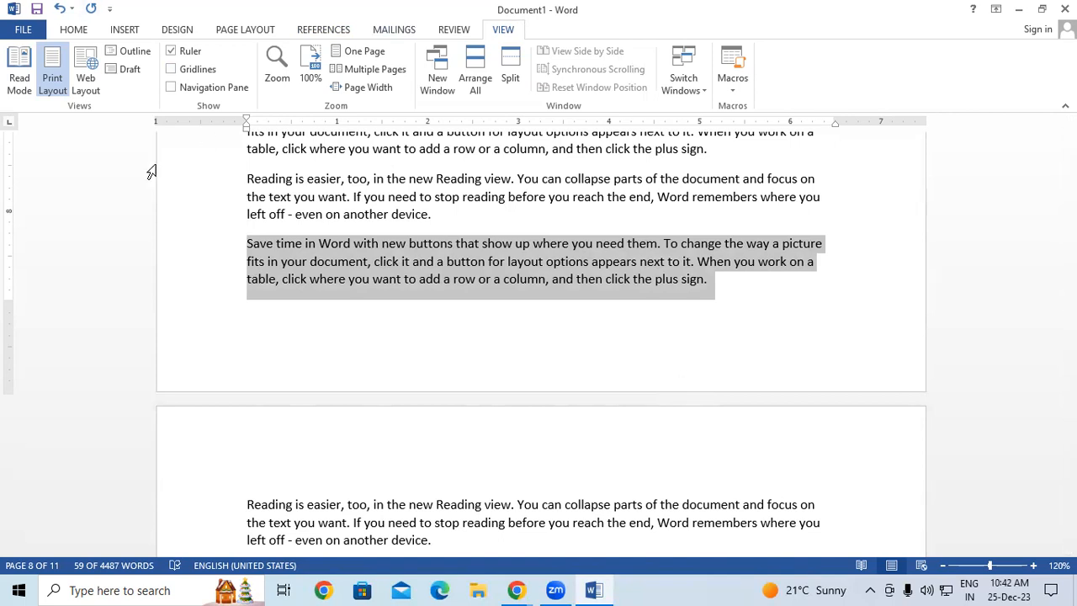
{"action": "left_click", "coordinate": [313, 36]}
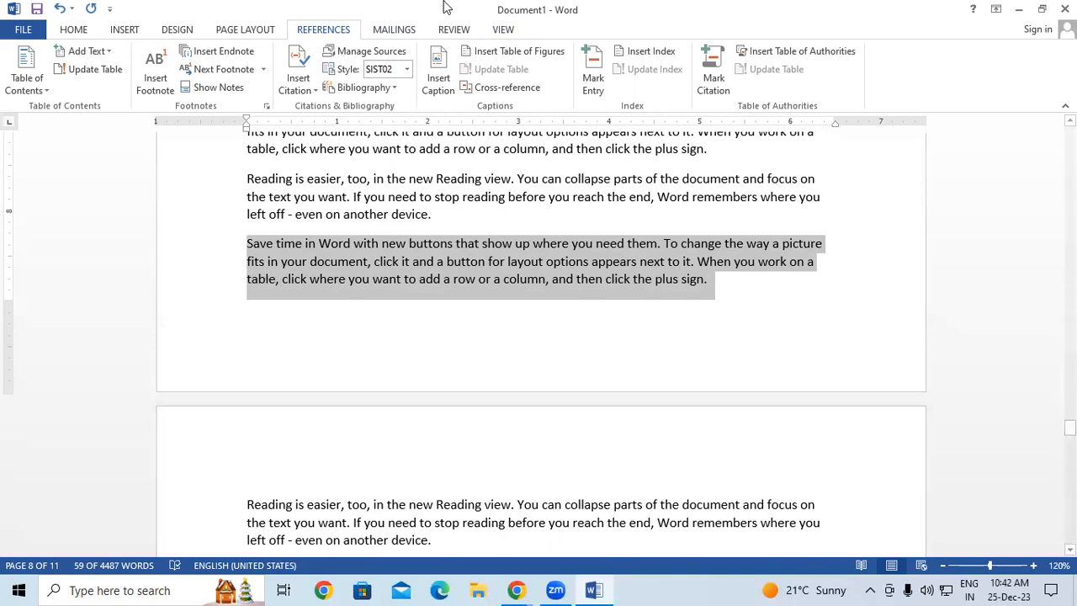
{"action": "left_click", "coordinate": [303, 74]}
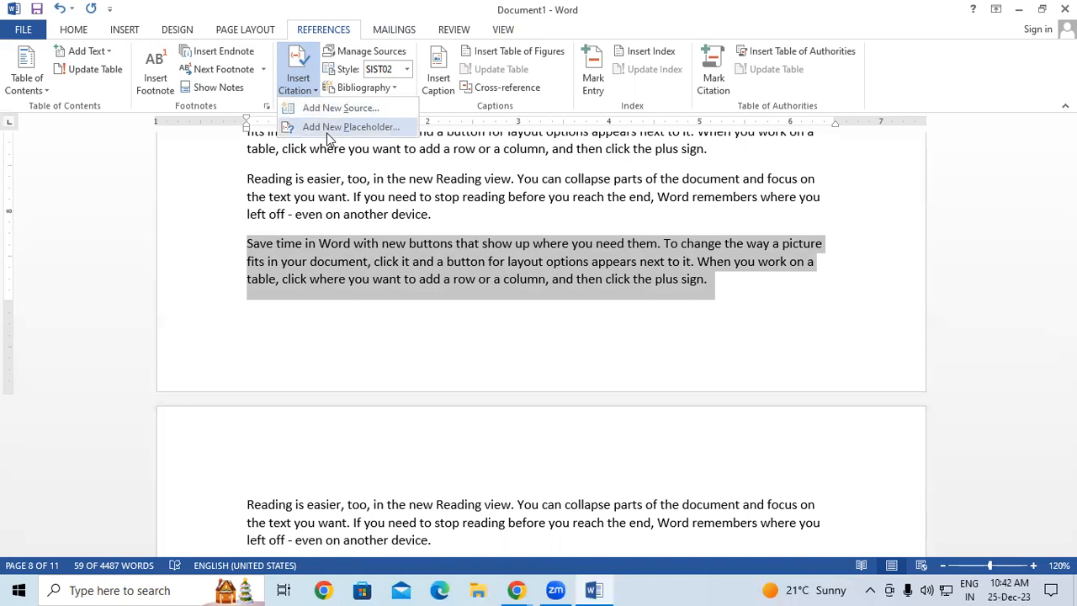
{"action": "left_click", "coordinate": [351, 128]}
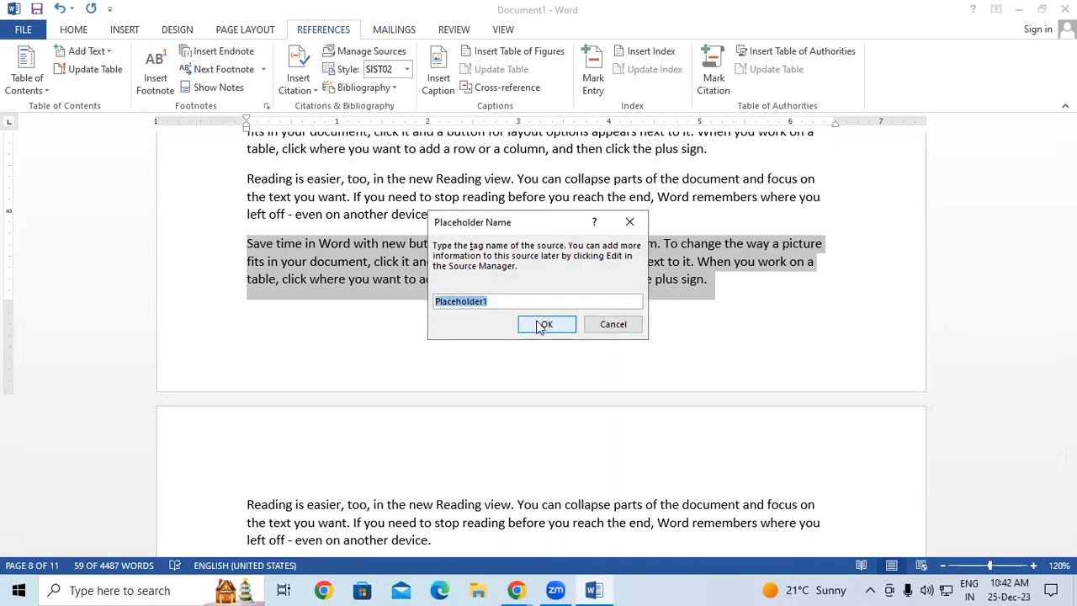
{"action": "left_click", "coordinate": [630, 221]}
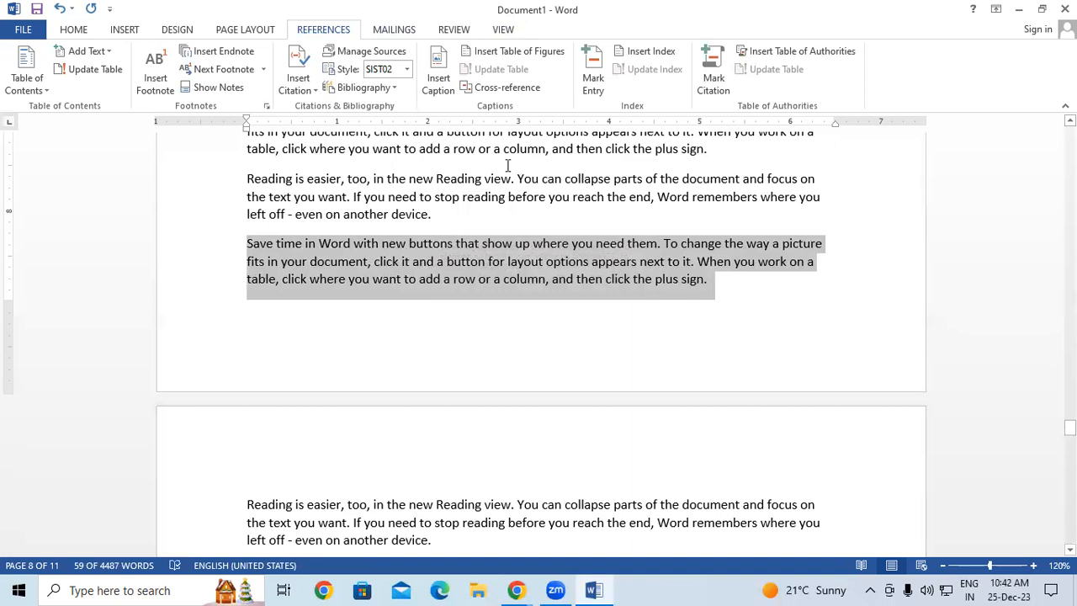
Step: Start creating a new citation source, look through the available source types, and keep the type as Book
{"action": "left_click", "coordinate": [298, 80]}
{"action": "left_click", "coordinate": [300, 109]}
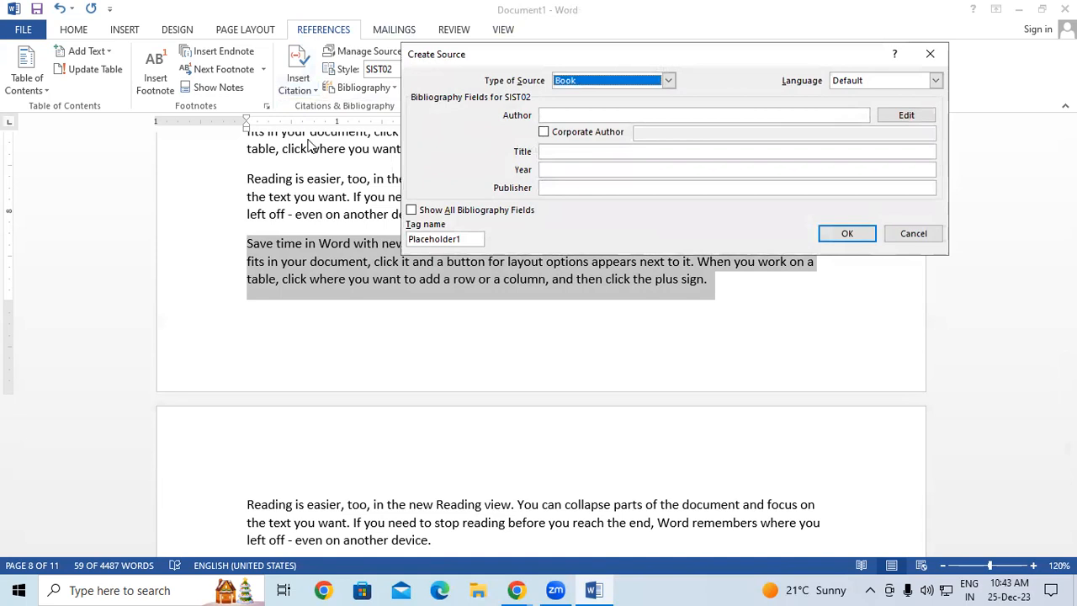
{"action": "left_click", "coordinate": [669, 82]}
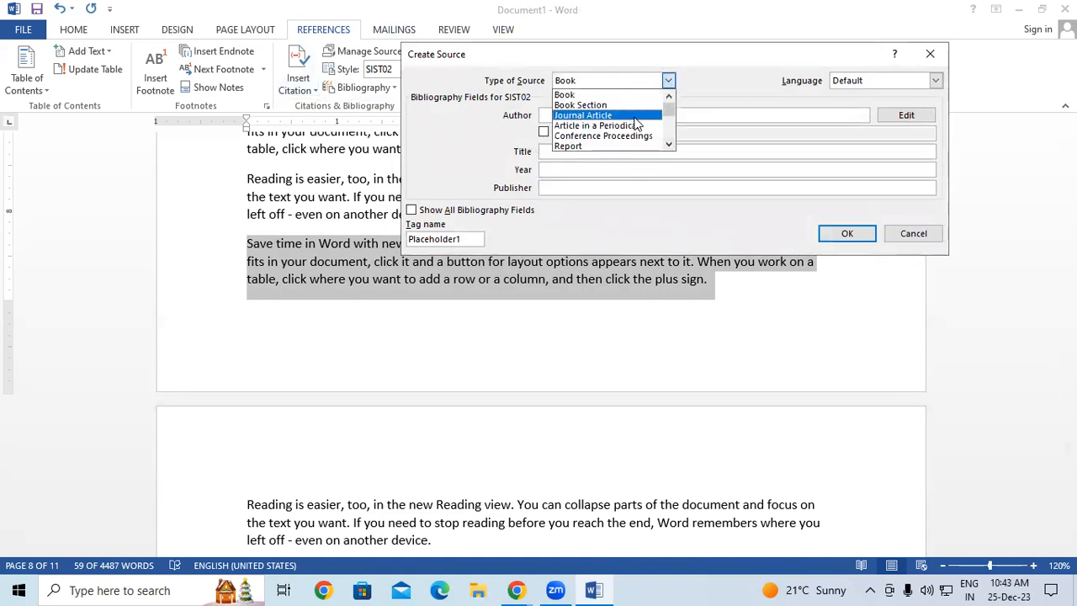
{"action": "scroll", "coordinate": [631, 133], "scroll_direction": "down", "scroll_amount": 3}
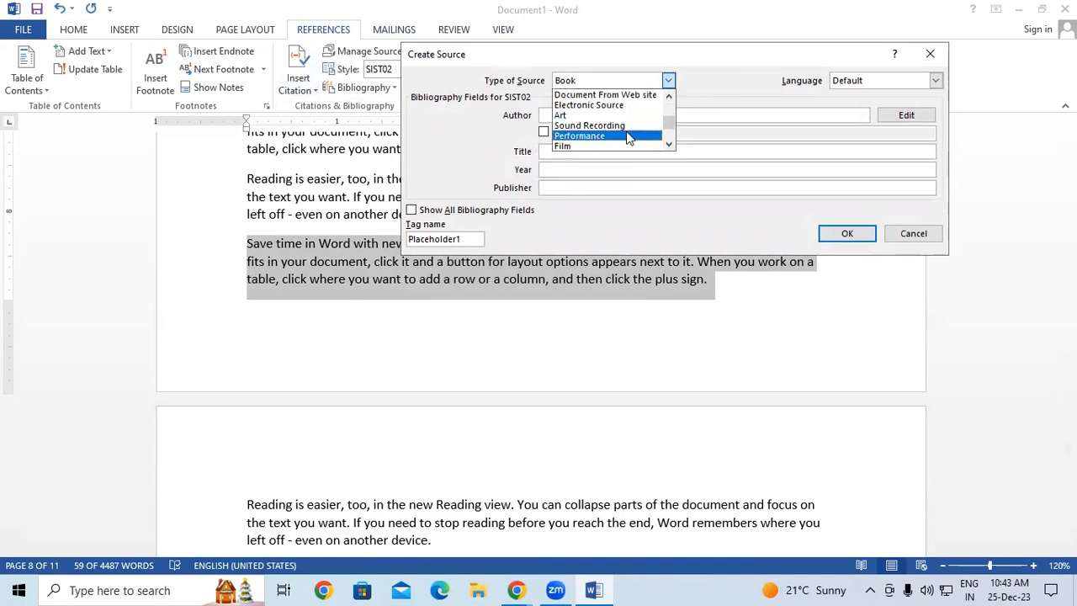
{"action": "scroll", "coordinate": [627, 137], "scroll_direction": "down", "scroll_amount": 1}
{"action": "scroll", "coordinate": [624, 138], "scroll_direction": "down", "scroll_amount": 1}
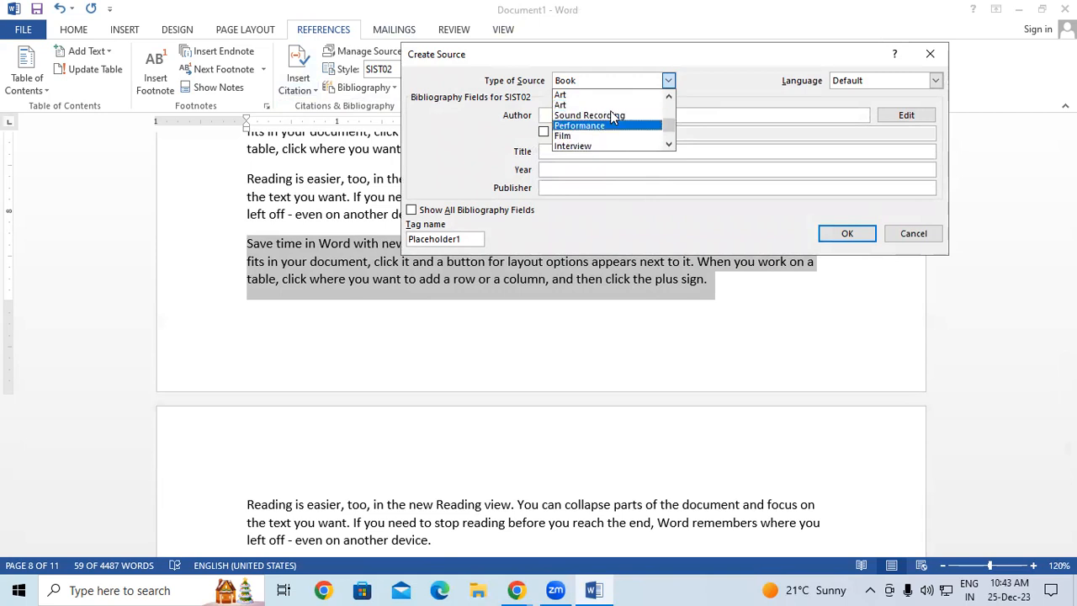
{"action": "scroll", "coordinate": [613, 114], "scroll_direction": "up", "scroll_amount": 3}
{"action": "left_click", "coordinate": [601, 99]}
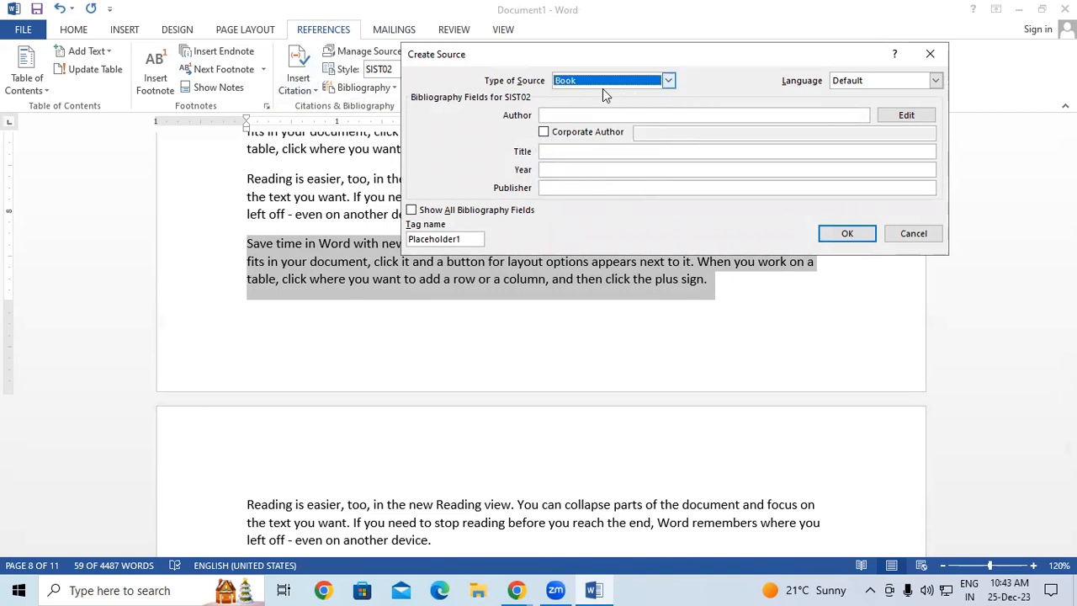
Step: Enable the Corporate Author option for the new source and disable it again without entering a name
{"action": "left_click", "coordinate": [554, 113]}
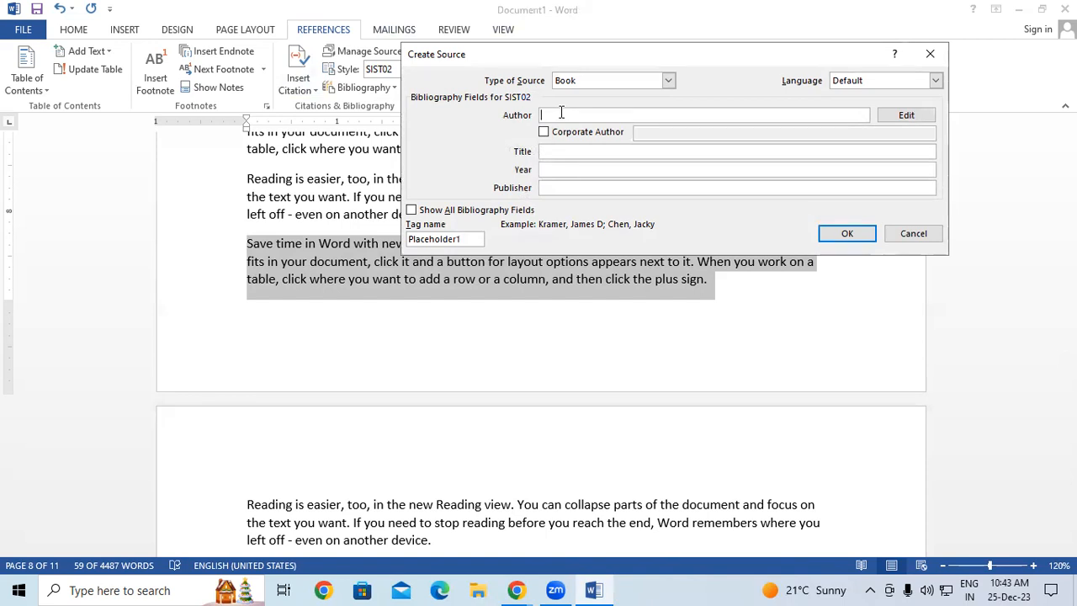
{"action": "left_click", "coordinate": [545, 132]}
{"action": "left_click", "coordinate": [664, 132]}
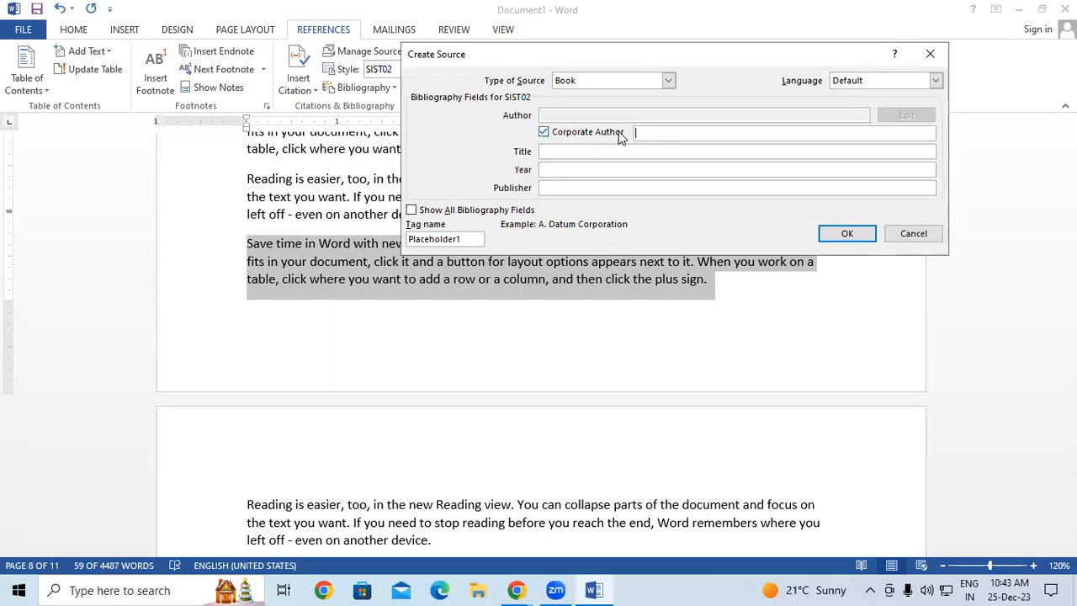
{"action": "left_click", "coordinate": [545, 133]}
{"action": "left_click", "coordinate": [544, 132]}
Step: Fill in the book's author name, title "English", year 2015 and publisher name, and insert the citation in place of the selected paragraph
{"action": "left_click", "coordinate": [569, 114]}
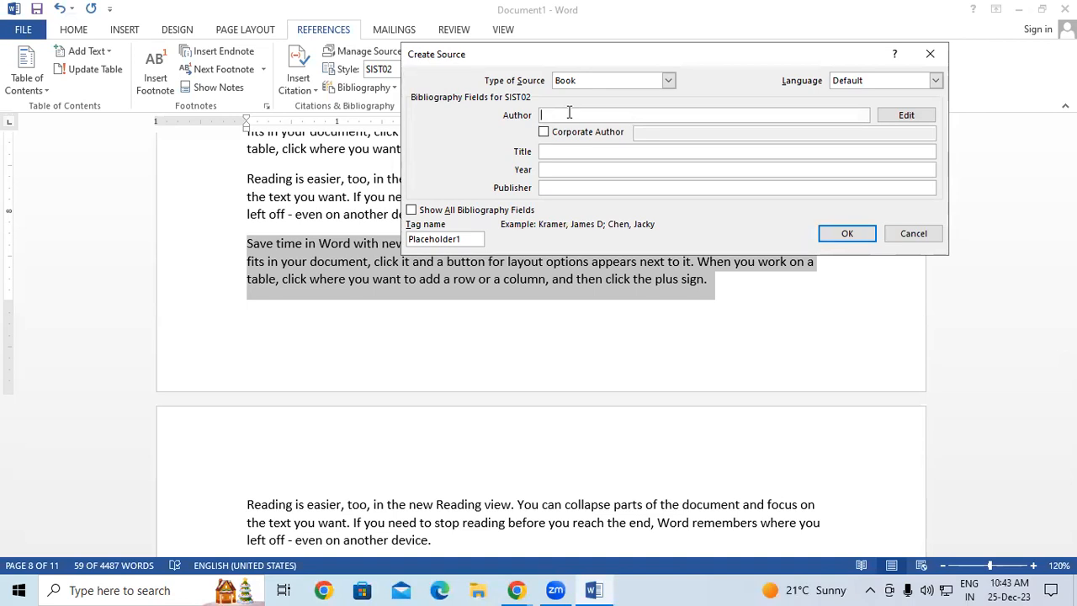
{"action": "type", "text": "Ritik"}
{"action": "left_click", "coordinate": [556, 151]}
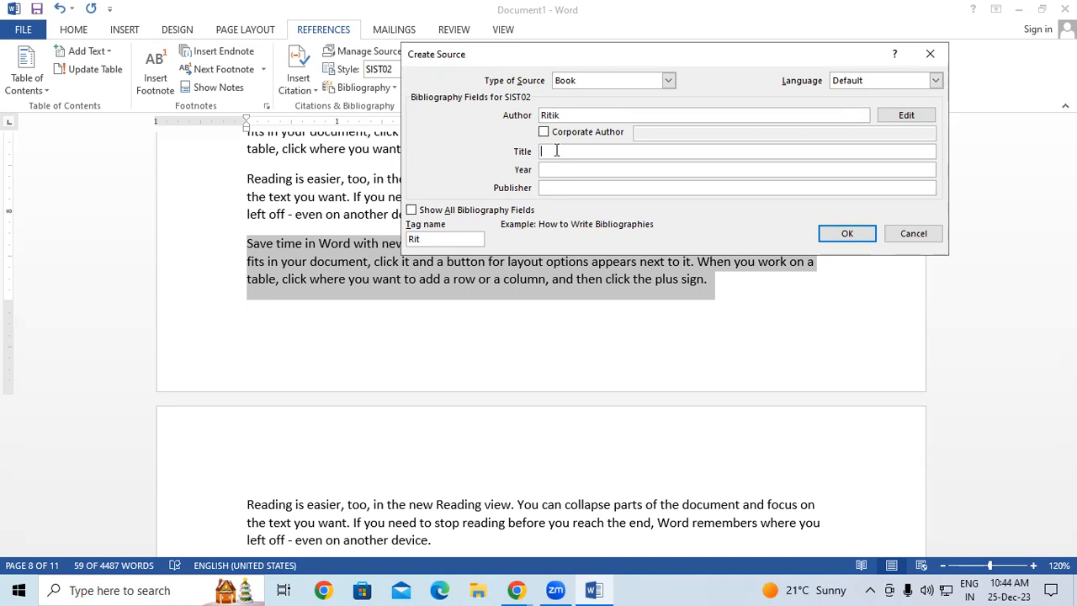
{"action": "type", "text": "English"}
{"action": "left_click", "coordinate": [572, 170]}
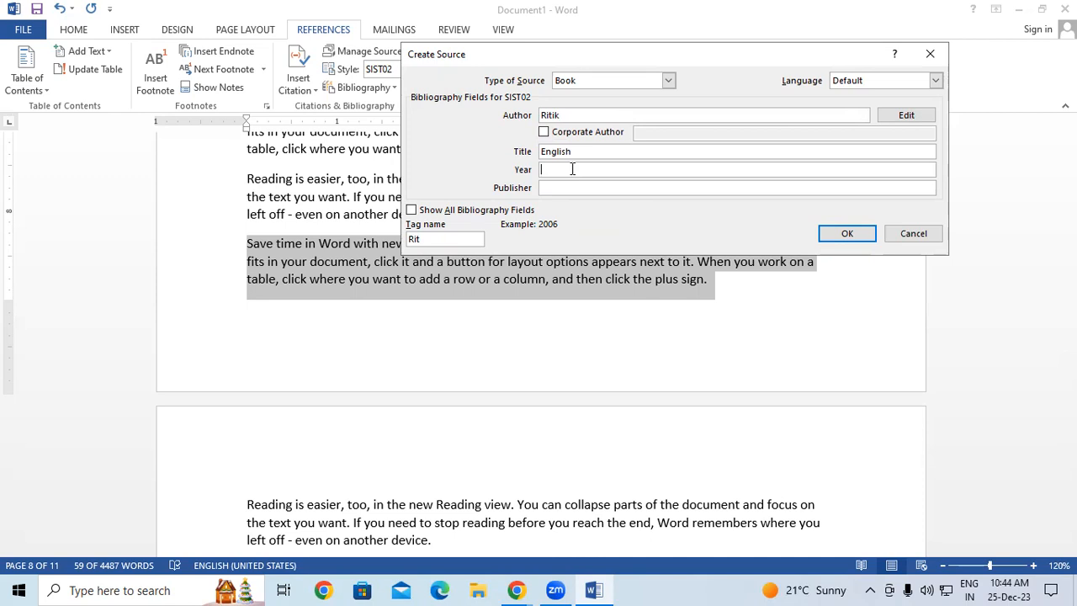
{"action": "type", "text": "2015"}
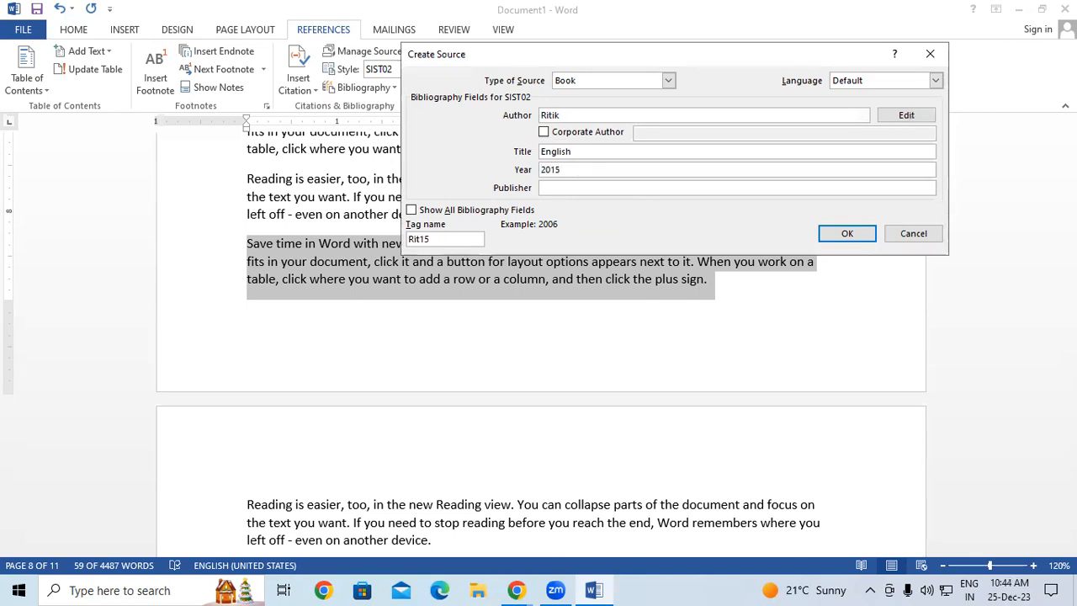
{"action": "left_click", "coordinate": [585, 186]}
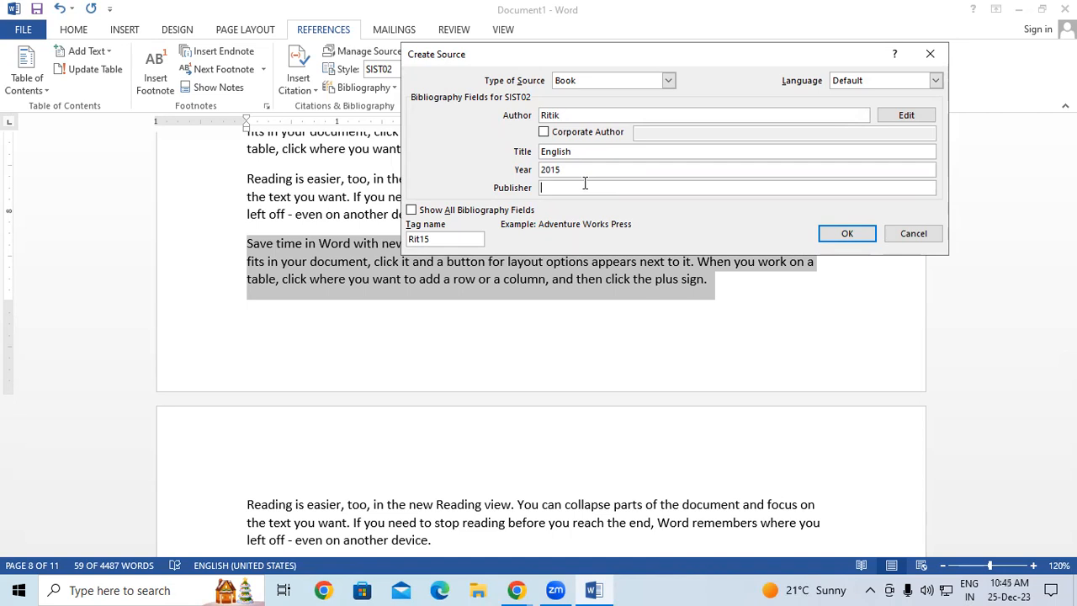
{"action": "type", "text": "Vikash"}
{"action": "left_click", "coordinate": [852, 238]}
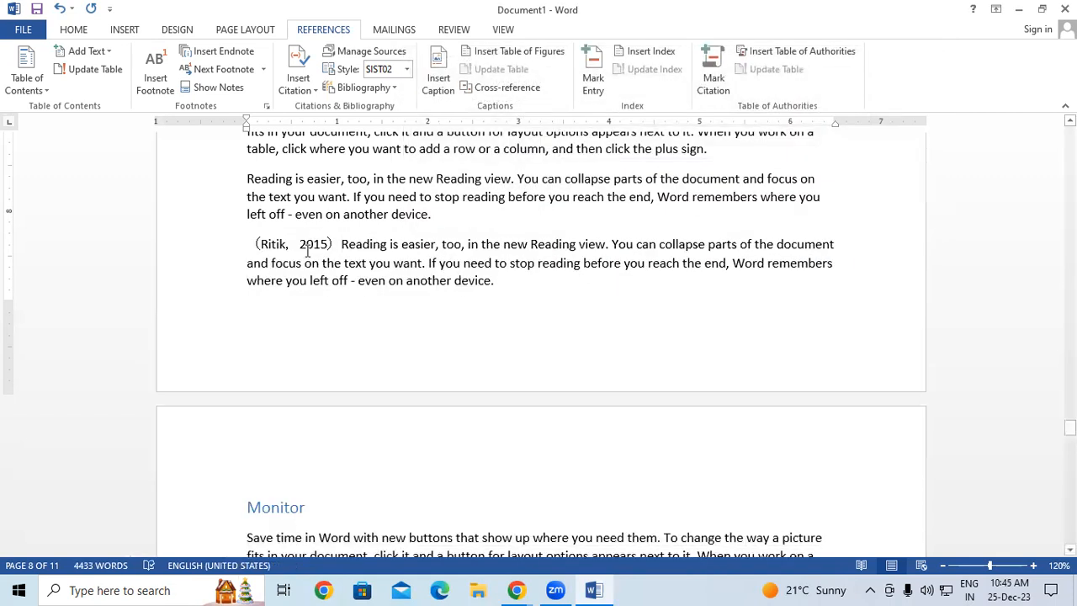
Step: Examine the inserted citation at the start of the last paragraph on page 8, highlighting it with the paragraph text
{"action": "double_click", "coordinate": [268, 244]}
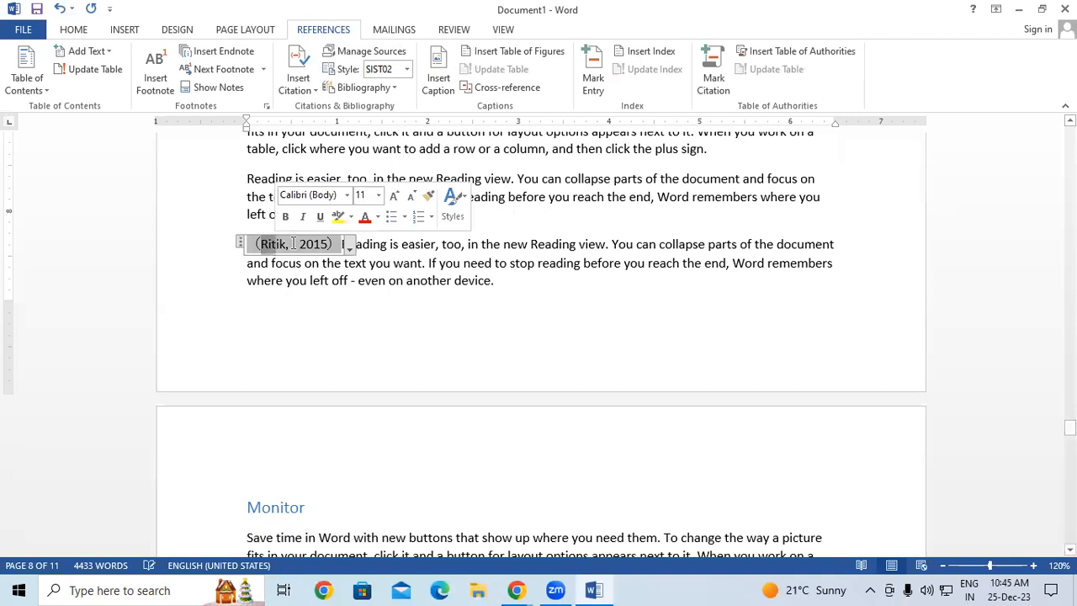
{"action": "left_click", "coordinate": [317, 245]}
{"action": "left_click", "coordinate": [394, 248]}
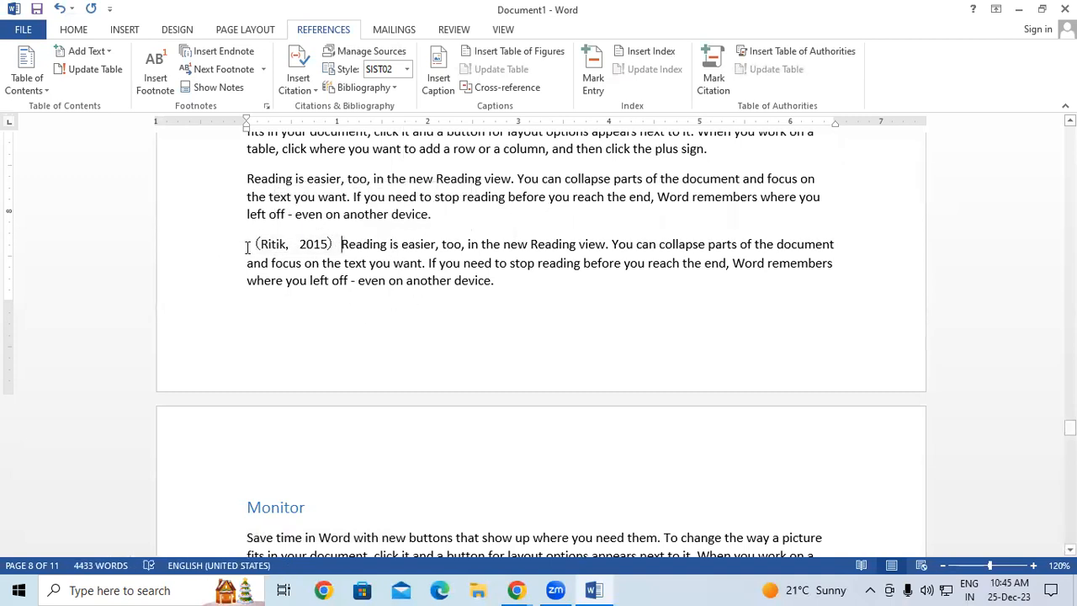
{"action": "left_click", "coordinate": [286, 249]}
{"action": "left_click_drag", "start_coordinate": [286, 249], "coordinate": [476, 288]}
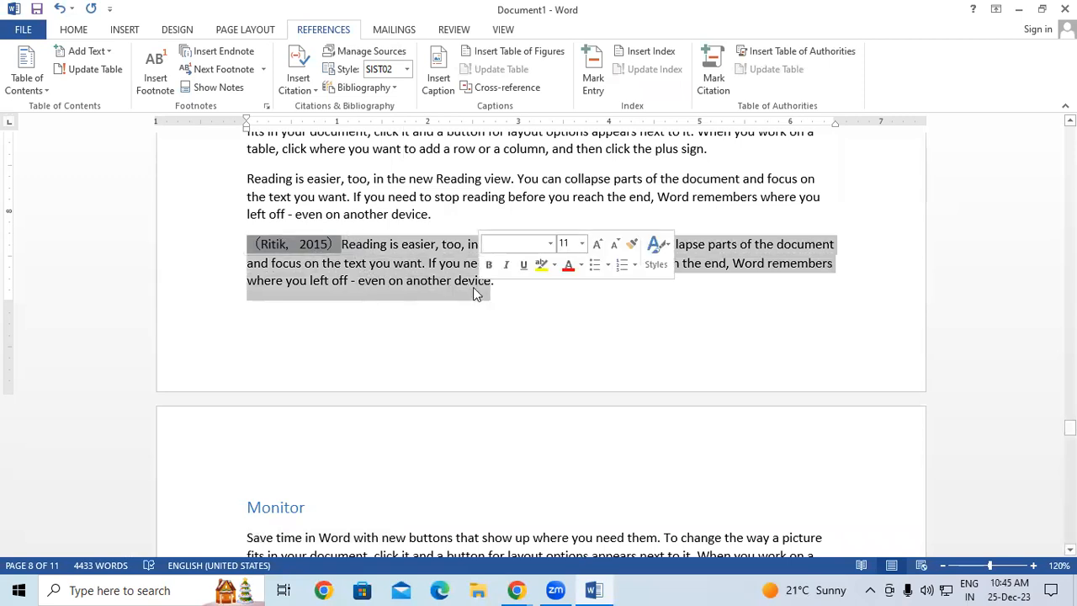
Step: Try the MLA and APA bibliography styles on the inserted citation
{"action": "left_click", "coordinate": [300, 244]}
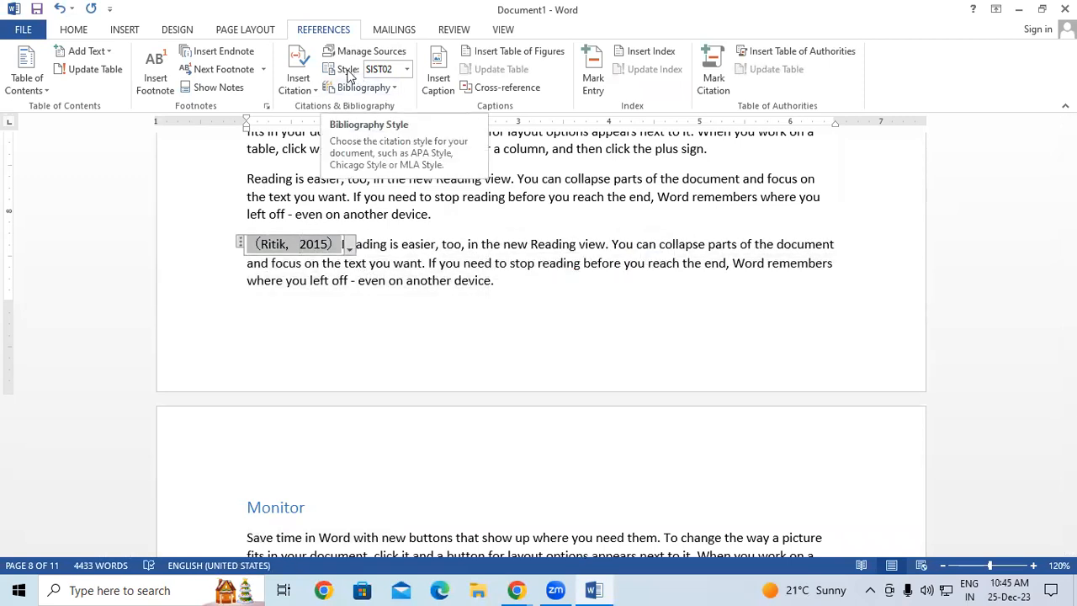
{"action": "left_click", "coordinate": [407, 69]}
{"action": "left_click", "coordinate": [408, 362]}
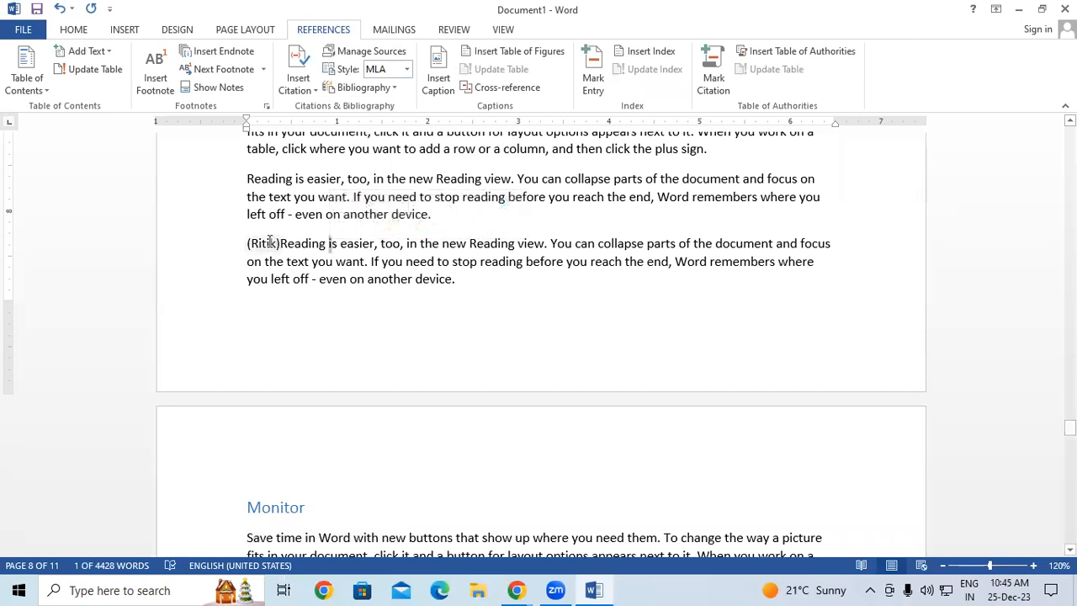
{"action": "left_click", "coordinate": [270, 242]}
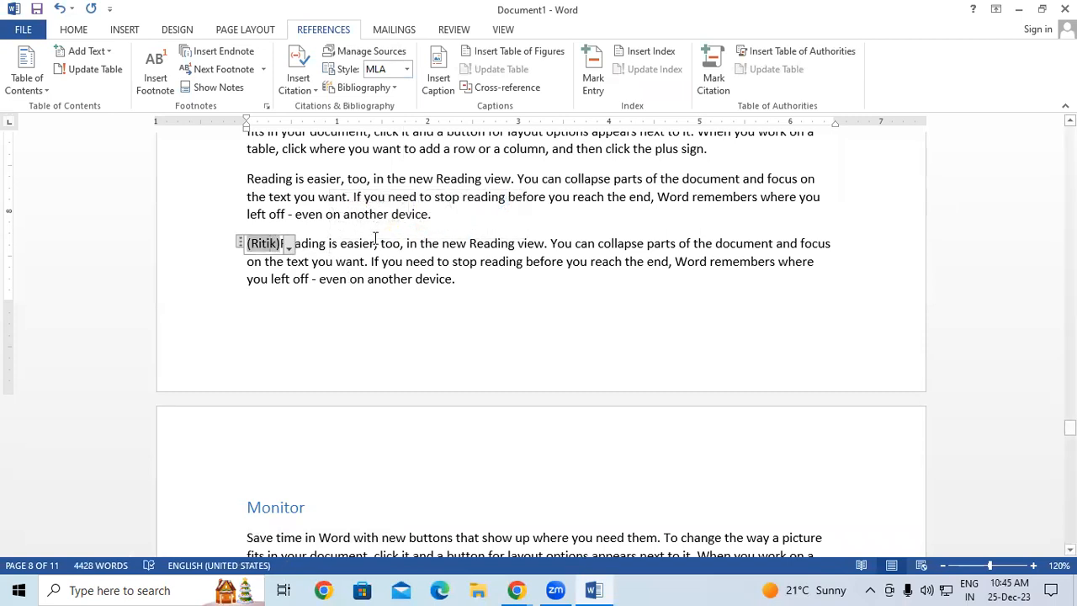
{"action": "left_click", "coordinate": [408, 69]}
{"action": "left_click", "coordinate": [408, 105]}
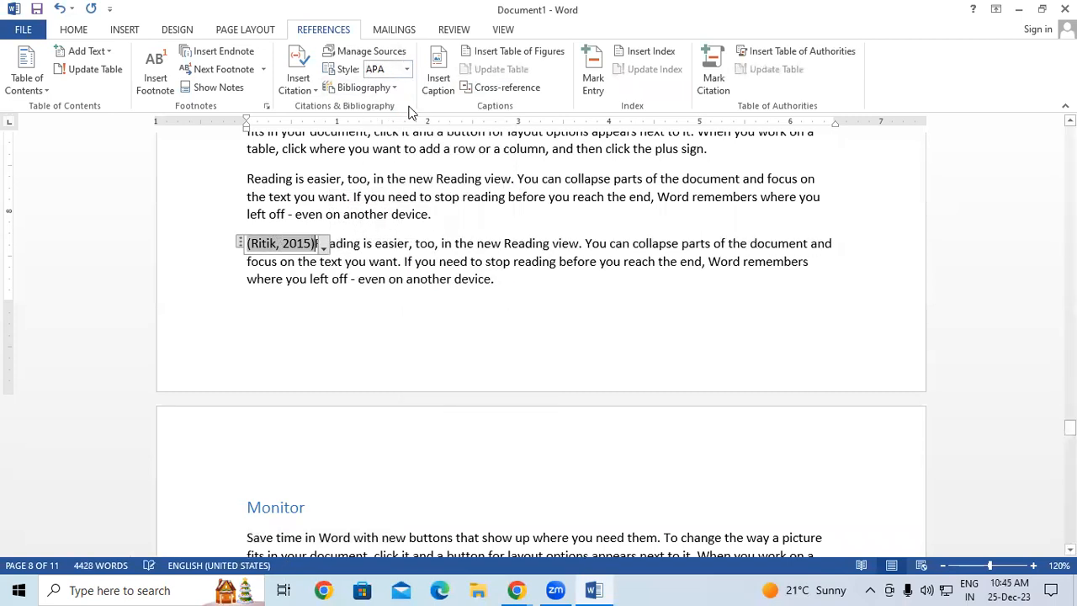
Step: Try more bibliography styles, including ISO 690 - First Element and Date, and return to SIST02
{"action": "left_click", "coordinate": [407, 69]}
{"action": "left_click", "coordinate": [396, 189]}
{"action": "left_click", "coordinate": [407, 69]}
{"action": "left_click", "coordinate": [396, 303]}
{"action": "left_click", "coordinate": [407, 69]}
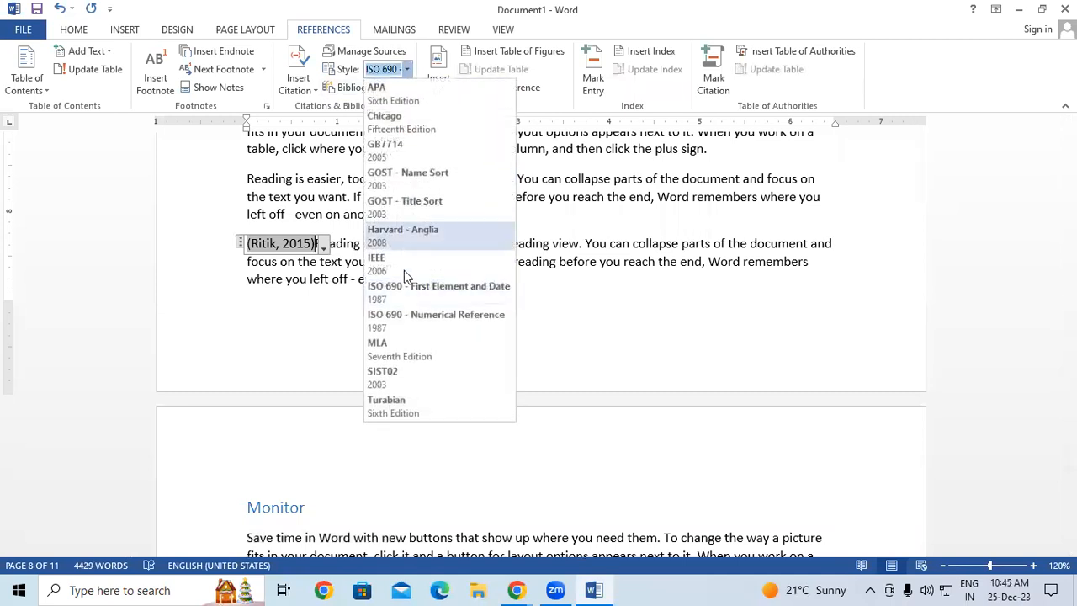
{"action": "left_click", "coordinate": [388, 378]}
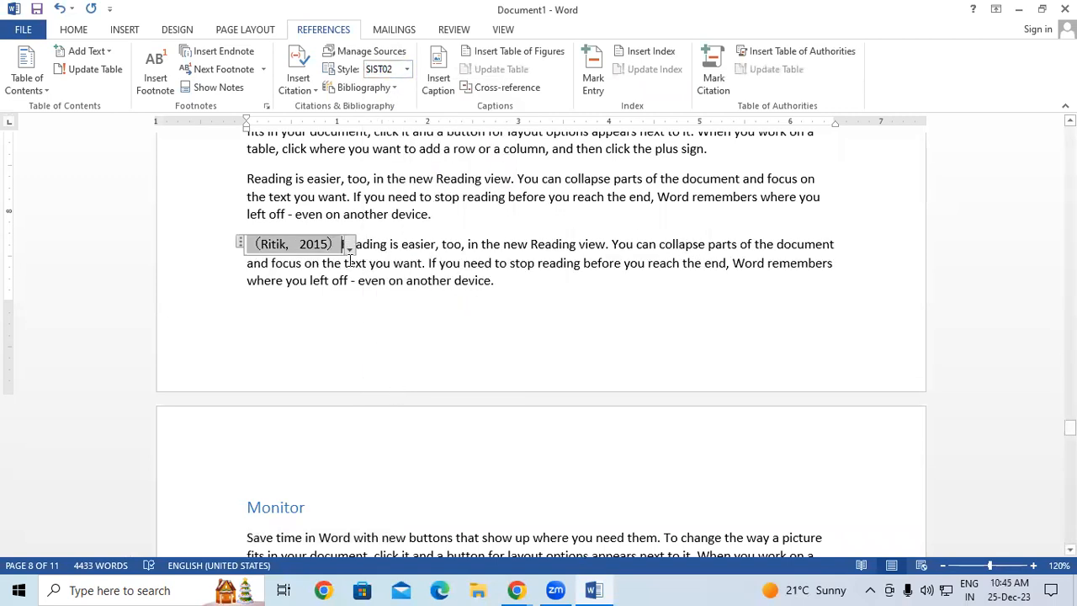
Step: Check how the citation field on page 8 appears in the SIST02 style
{"action": "left_click", "coordinate": [419, 244]}
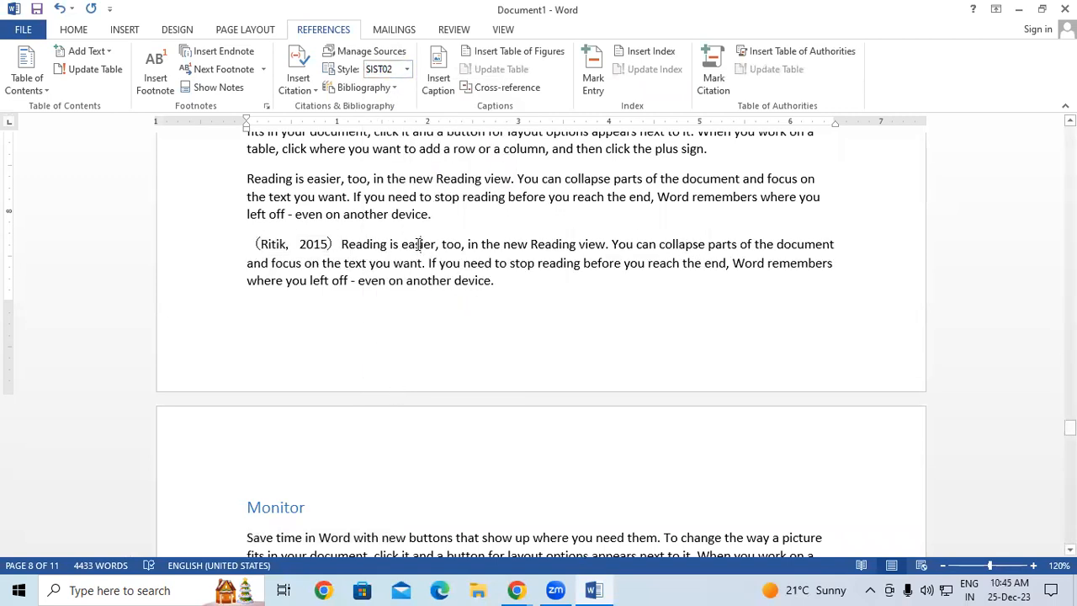
{"action": "left_click", "coordinate": [287, 245]}
{"action": "left_click", "coordinate": [286, 245]}
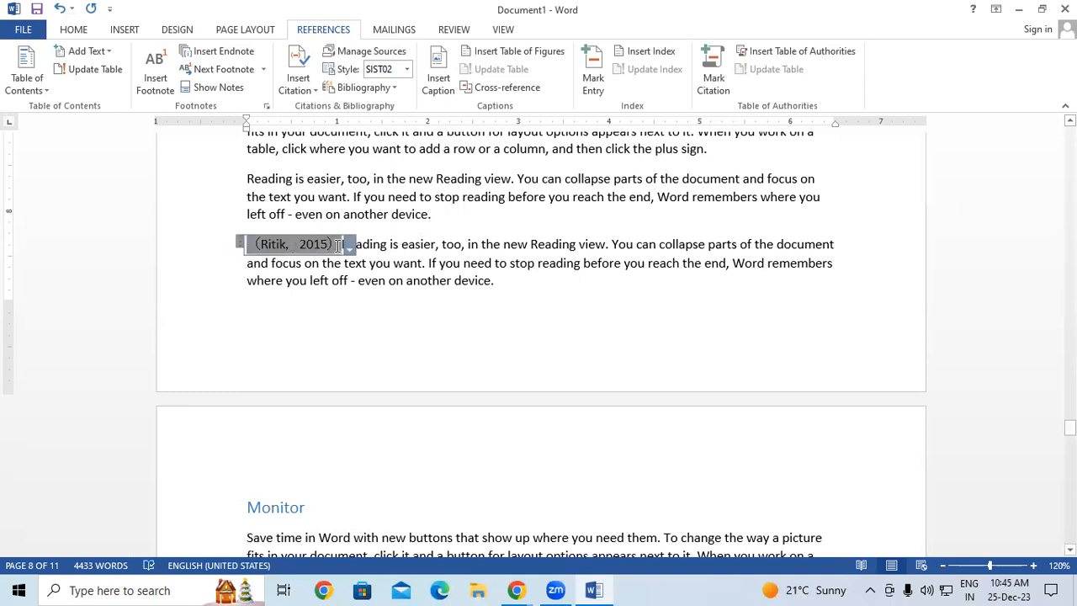
{"action": "left_click", "coordinate": [446, 260]}
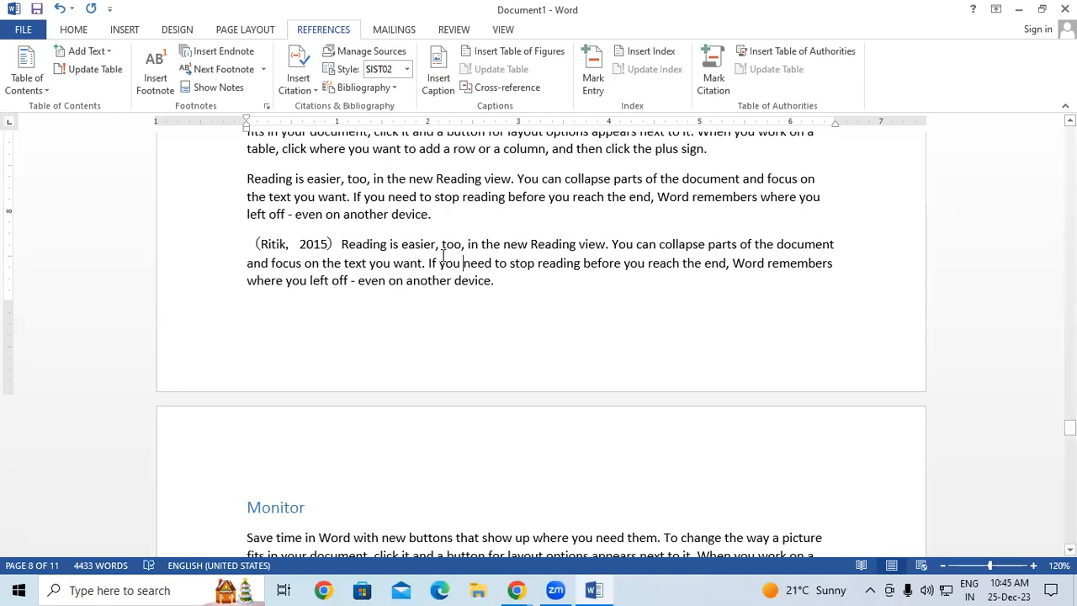
Step: Review the master list in the Source Manager, examining the details of the English (2015) book source without changes
{"action": "left_click", "coordinate": [307, 241]}
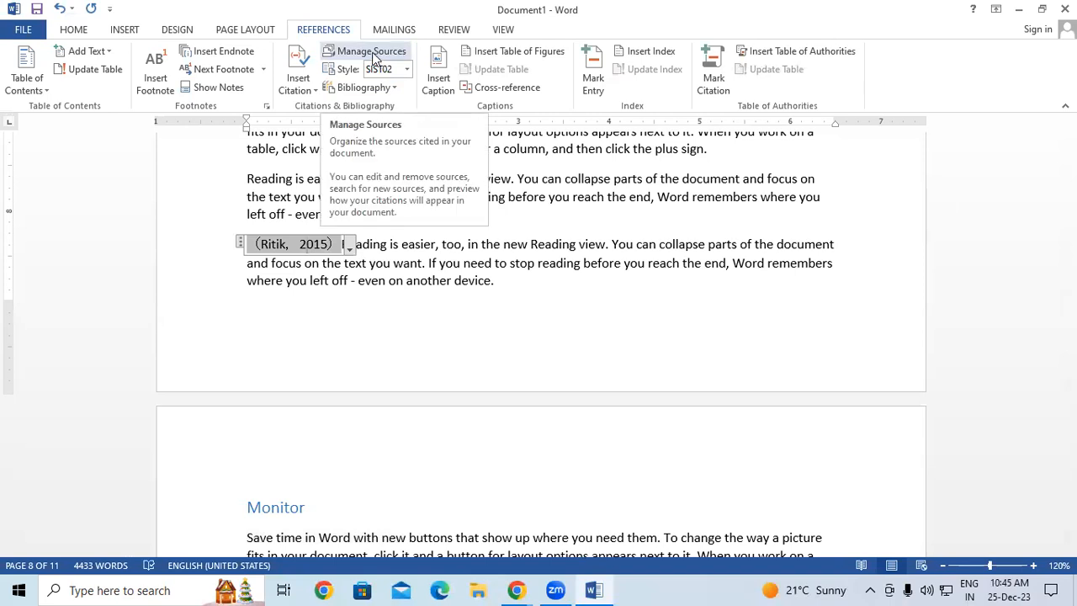
{"action": "left_click", "coordinate": [374, 56]}
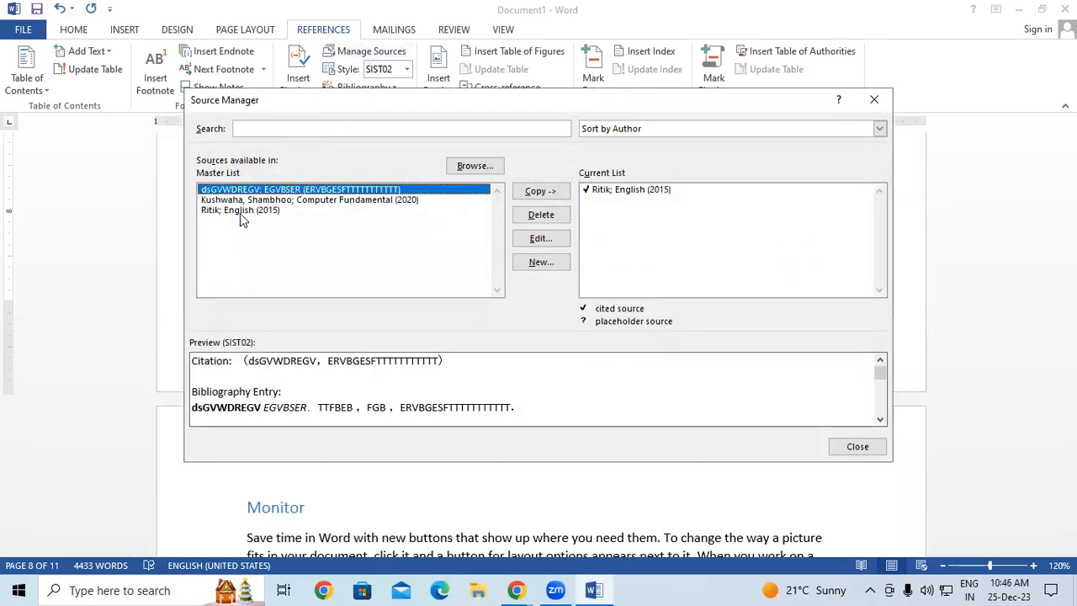
{"action": "left_click", "coordinate": [266, 200]}
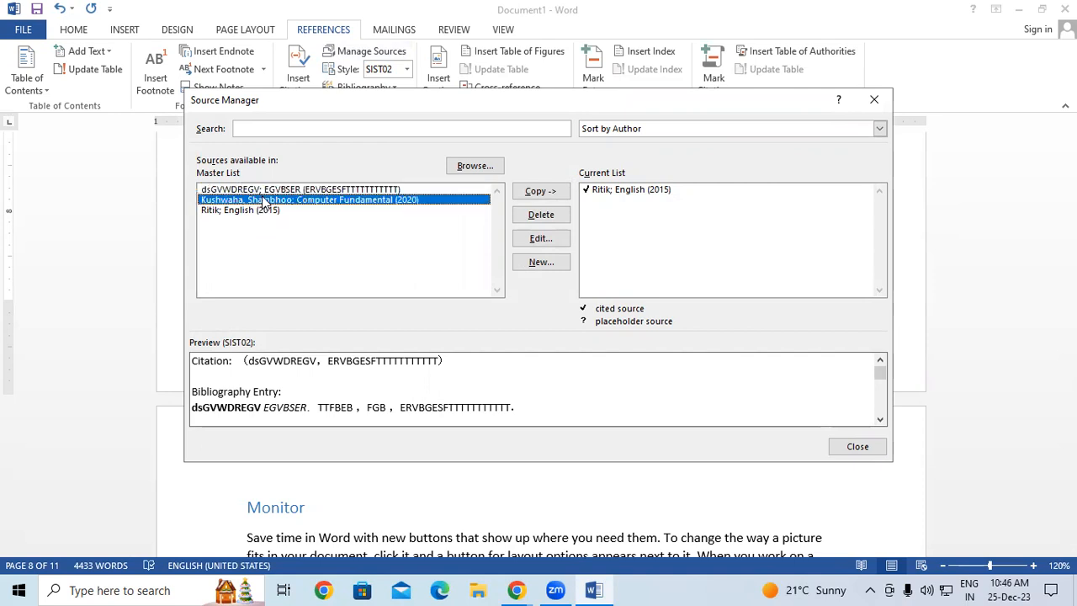
{"action": "left_click", "coordinate": [271, 192]}
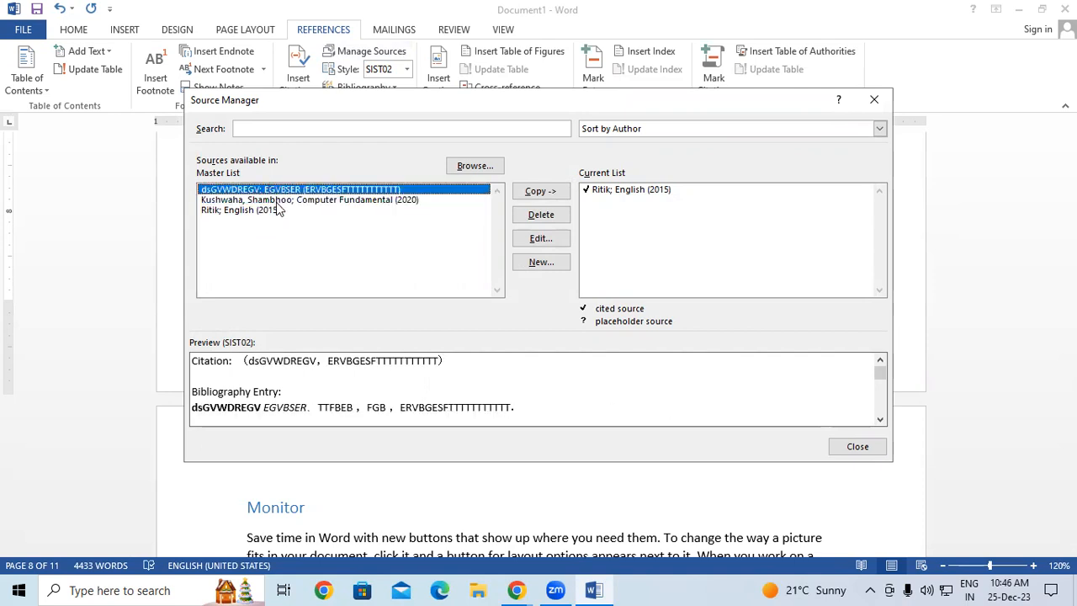
{"action": "left_click", "coordinate": [262, 210]}
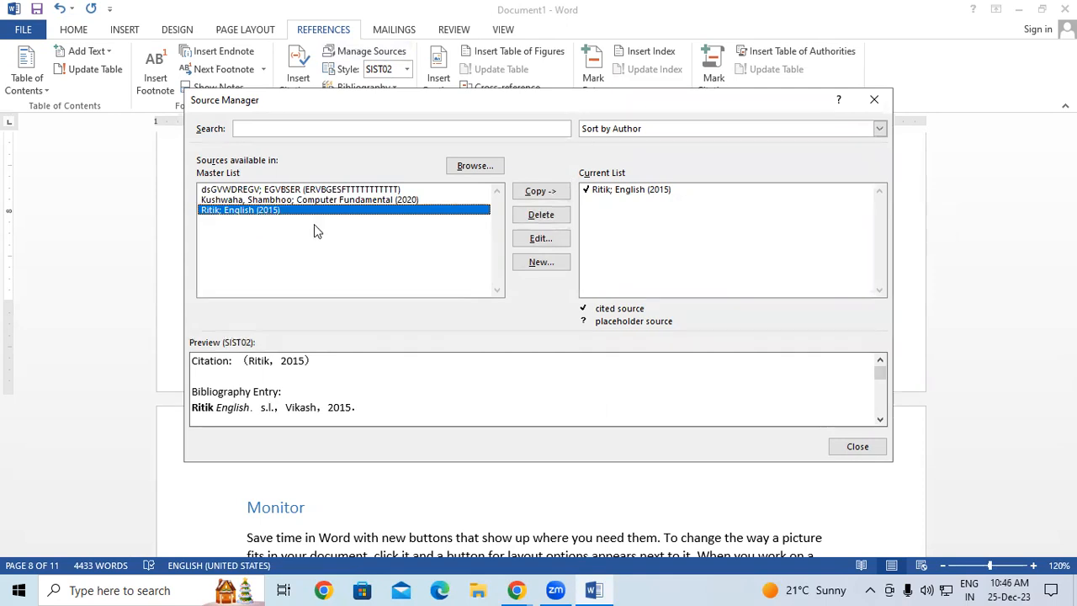
{"action": "left_click", "coordinate": [540, 239]}
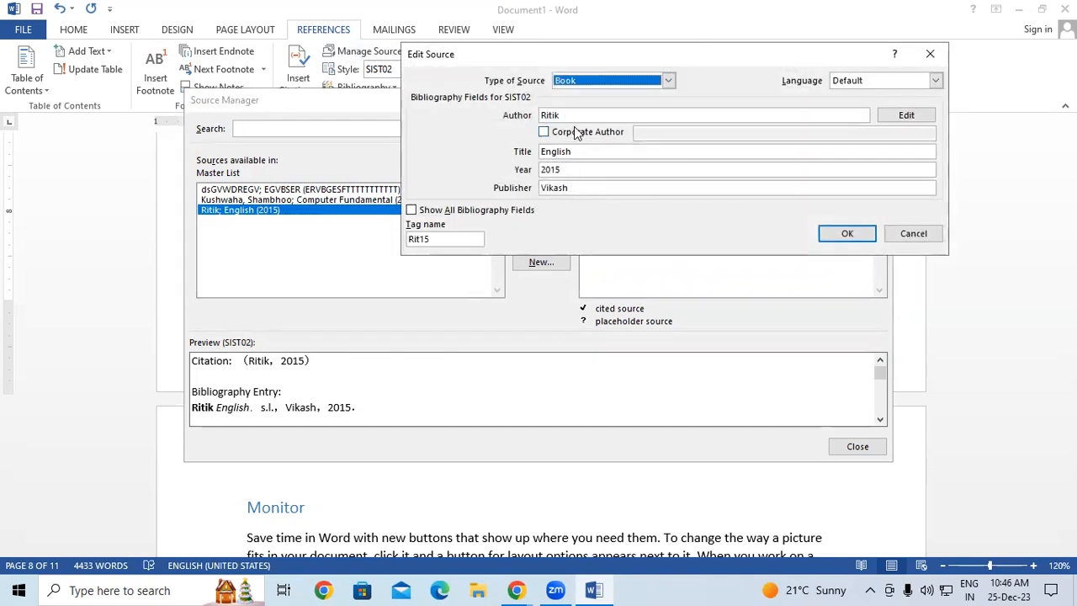
{"action": "left_click", "coordinate": [846, 234]}
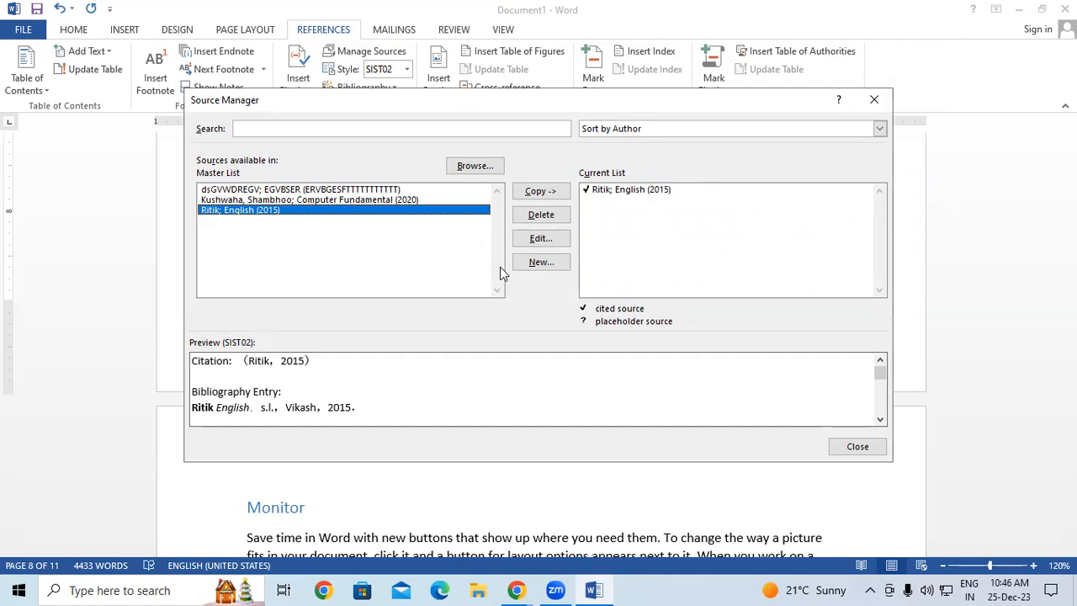
{"action": "left_click", "coordinate": [875, 99]}
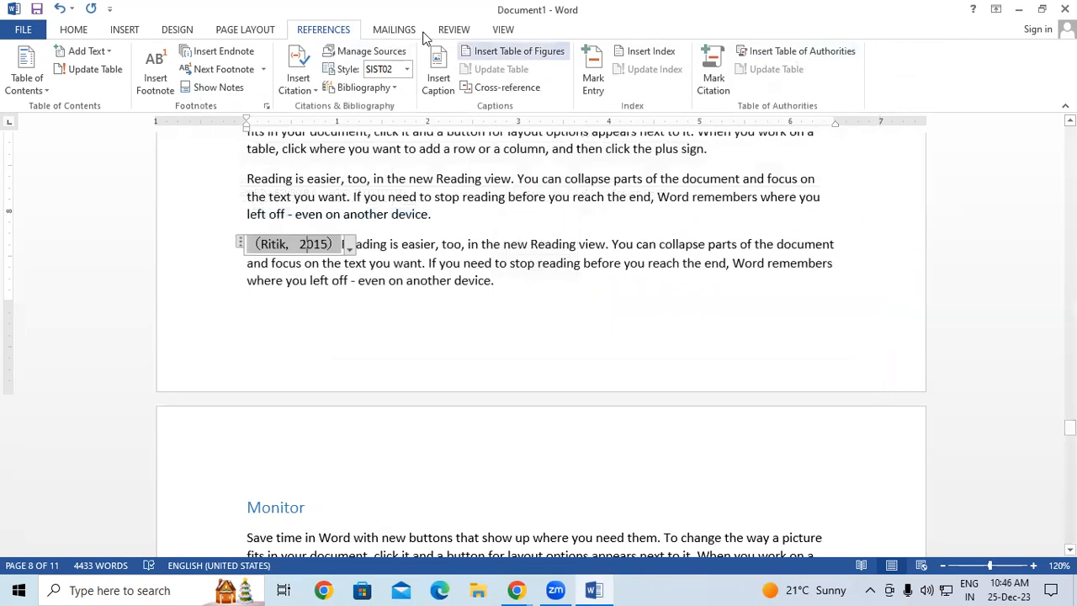
Step: Reopen the Source Manager and check the editable fields of the English (2015) source once more
{"action": "left_click", "coordinate": [383, 52]}
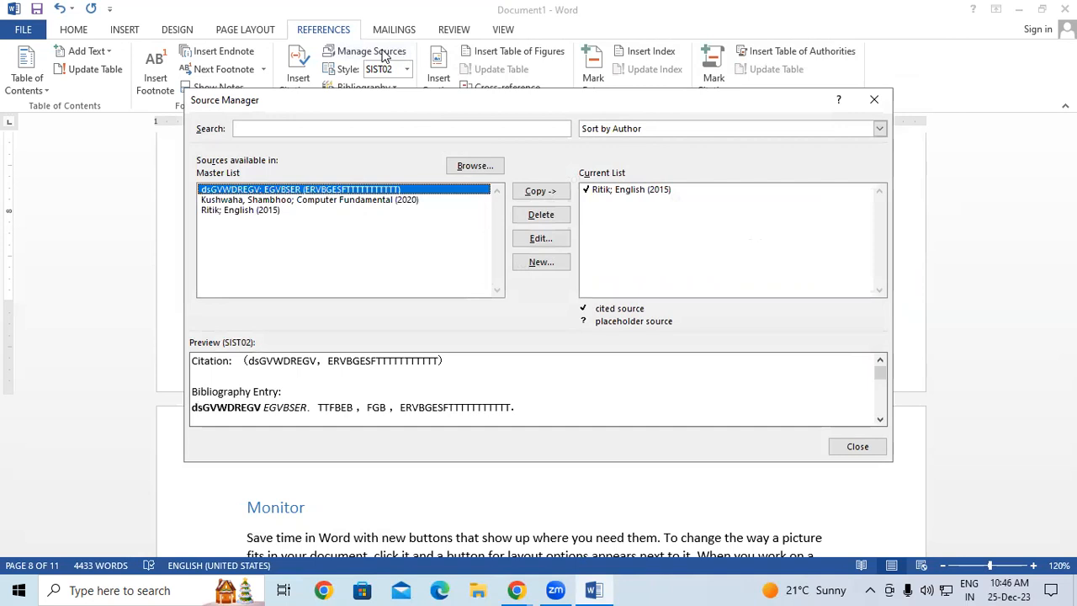
{"action": "left_click", "coordinate": [240, 210]}
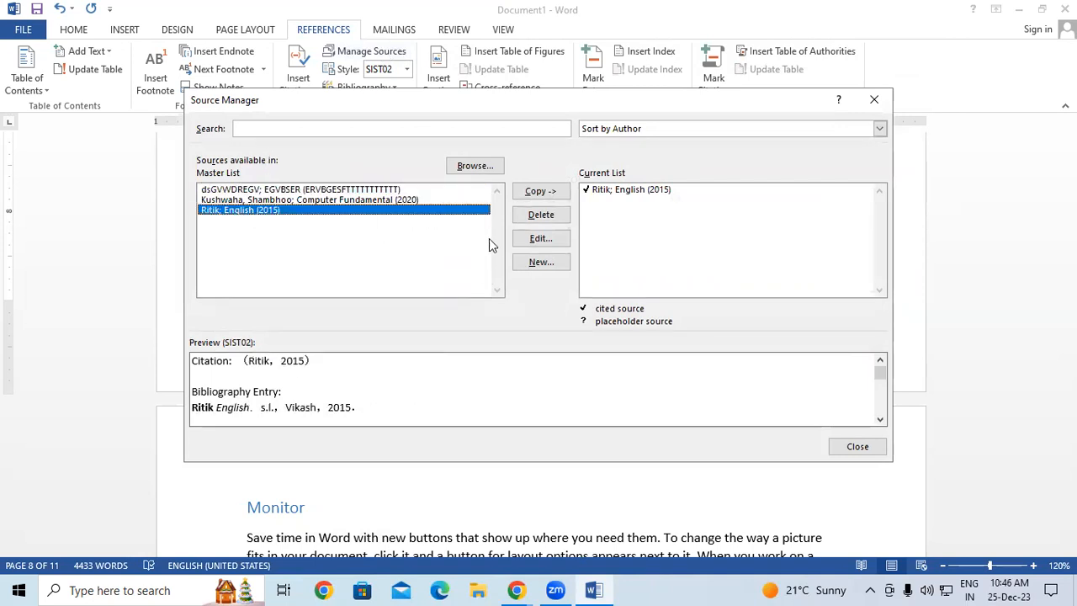
{"action": "left_click", "coordinate": [539, 240]}
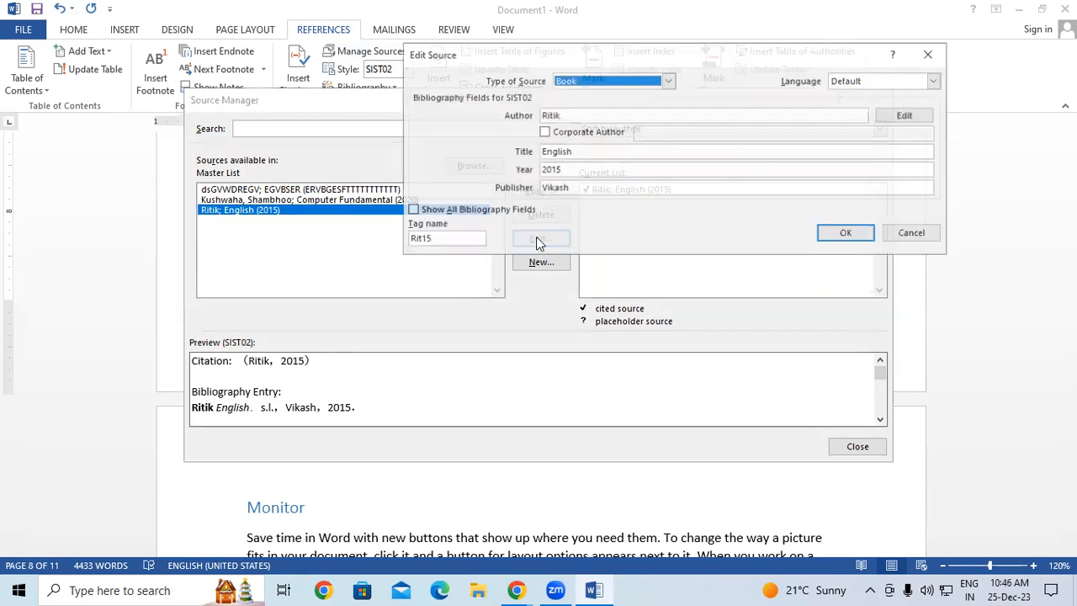
{"action": "left_click", "coordinate": [841, 229]}
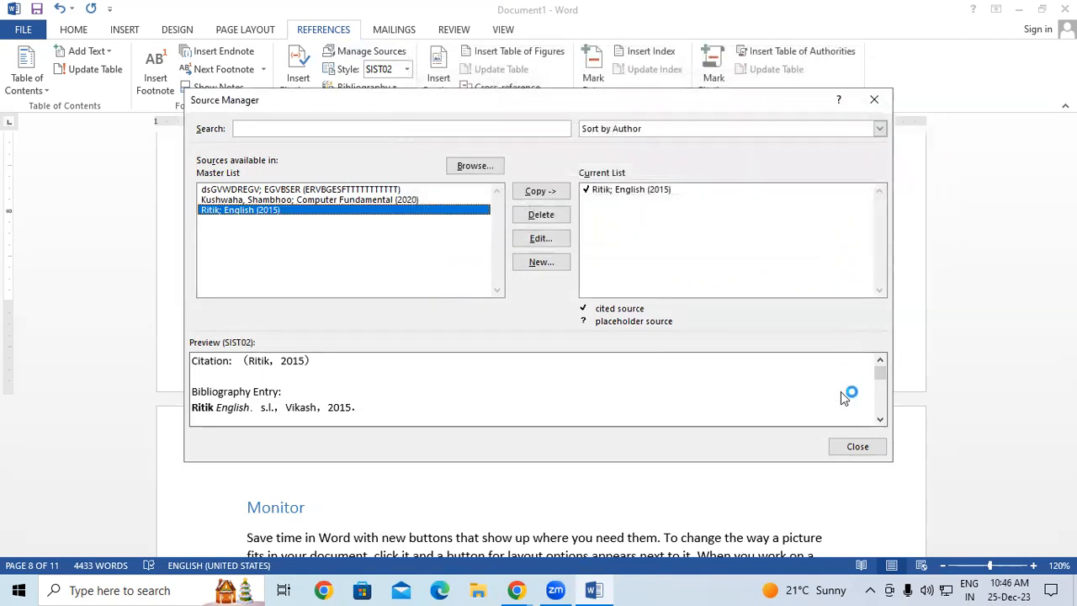
{"action": "left_click", "coordinate": [855, 448]}
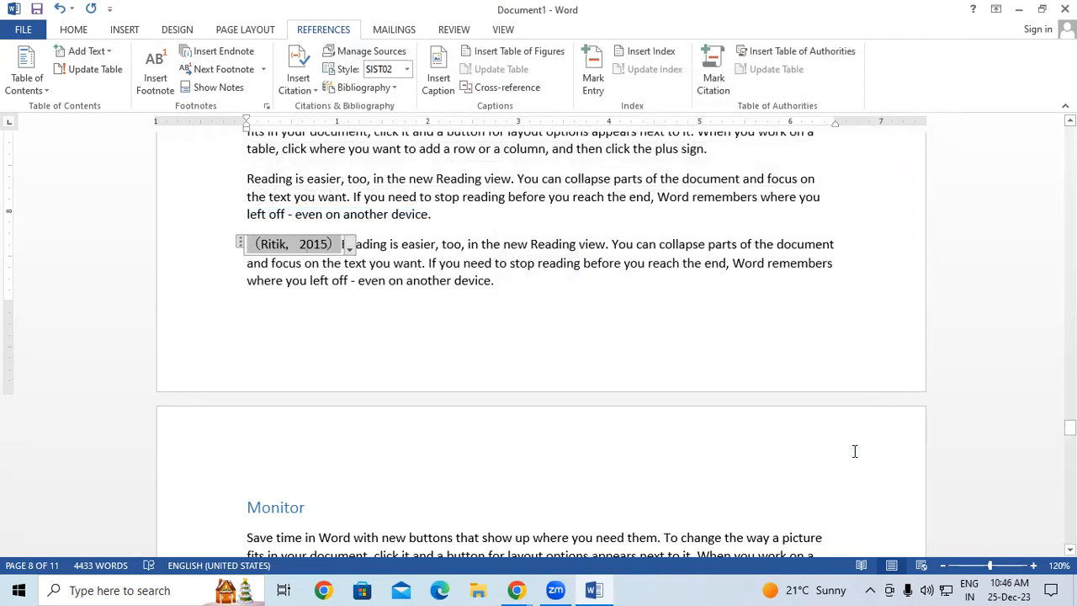
Step: Insert the built-in Bibliography below the table of contents on page 1
{"action": "scroll", "coordinate": [960, 336], "scroll_direction": "up", "scroll_amount": 1}
{"action": "left_click_drag", "start_coordinate": [1070, 426], "coordinate": [996, 152]}
{"action": "scroll", "coordinate": [344, 233], "scroll_direction": "down", "scroll_amount": 5}
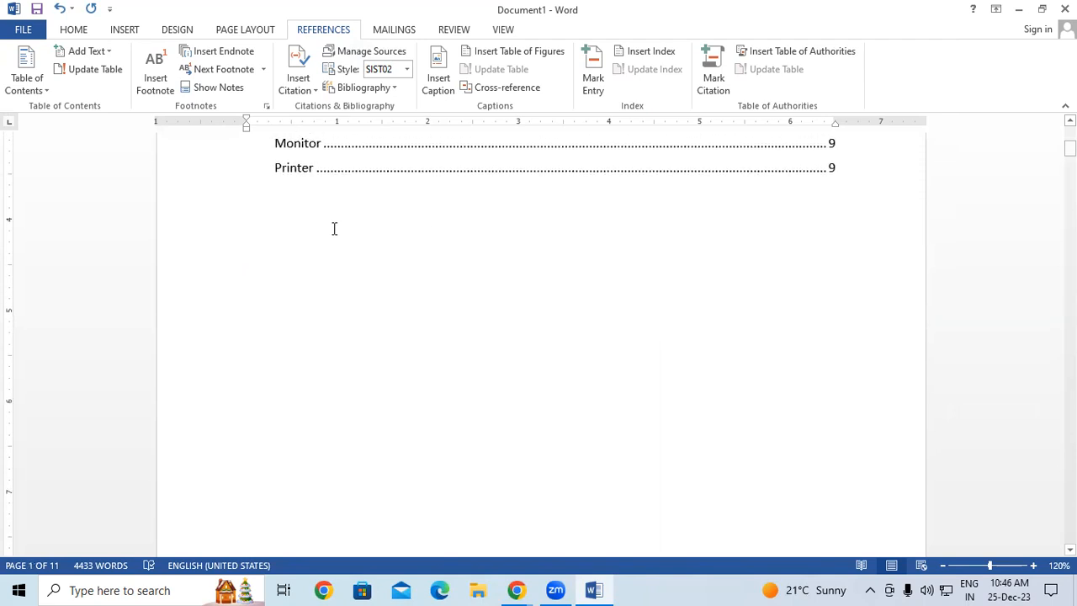
{"action": "left_click", "coordinate": [286, 214]}
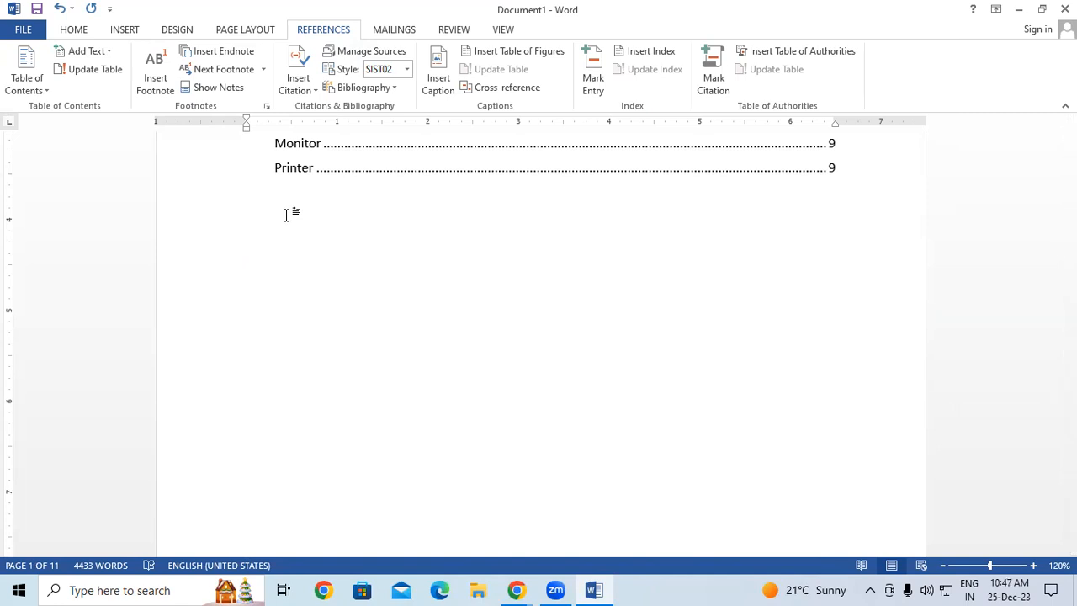
{"action": "left_click", "coordinate": [390, 87]}
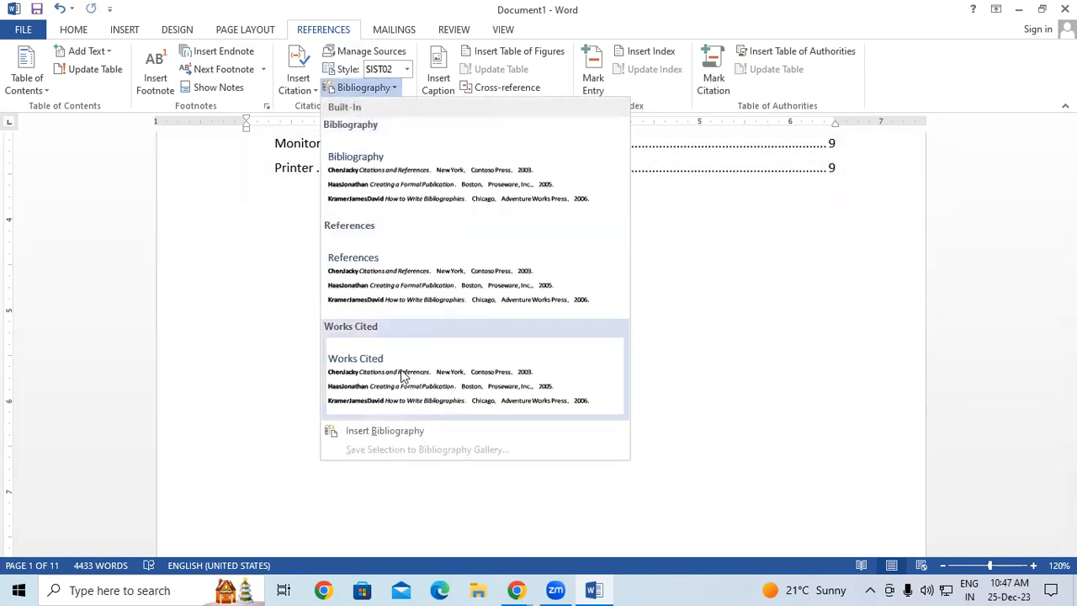
{"action": "left_click", "coordinate": [425, 182]}
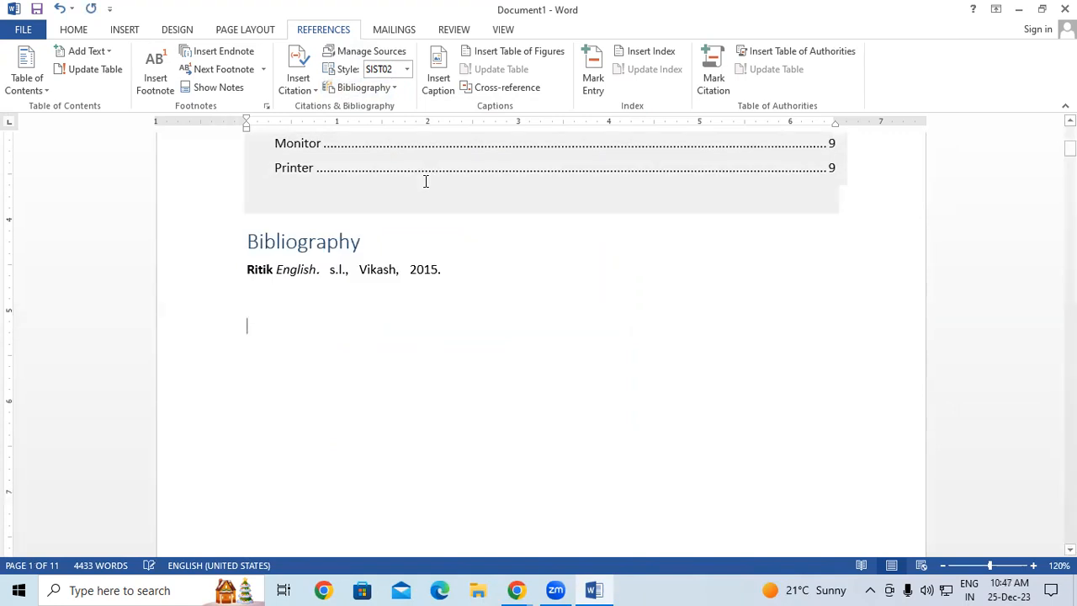
Step: Examine the parts of the inserted bibliography entry, including its publisher and year
{"action": "left_click", "coordinate": [359, 360]}
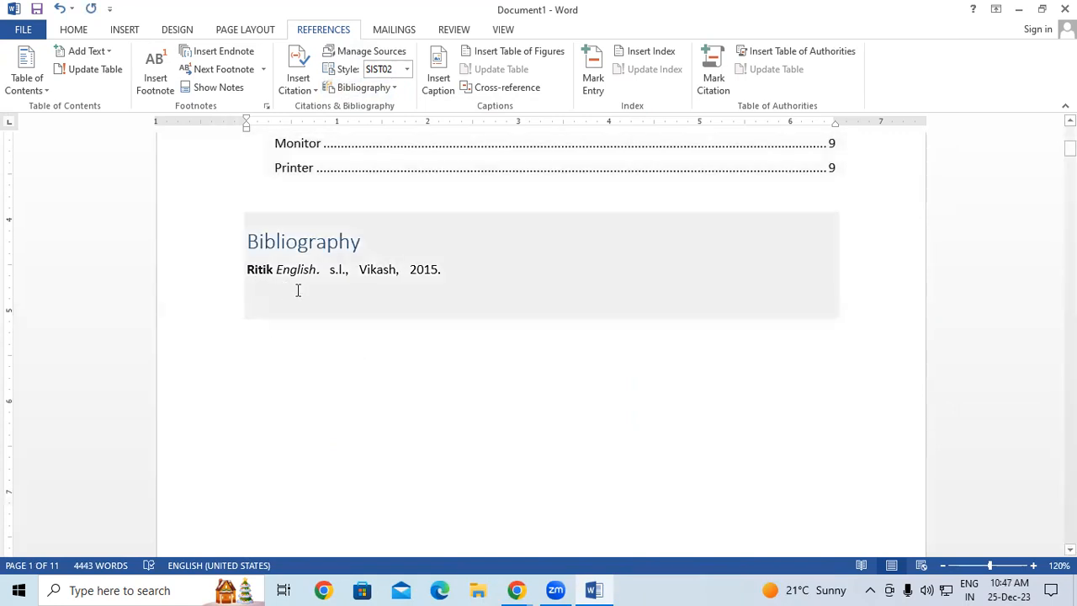
{"action": "double_click", "coordinate": [332, 272]}
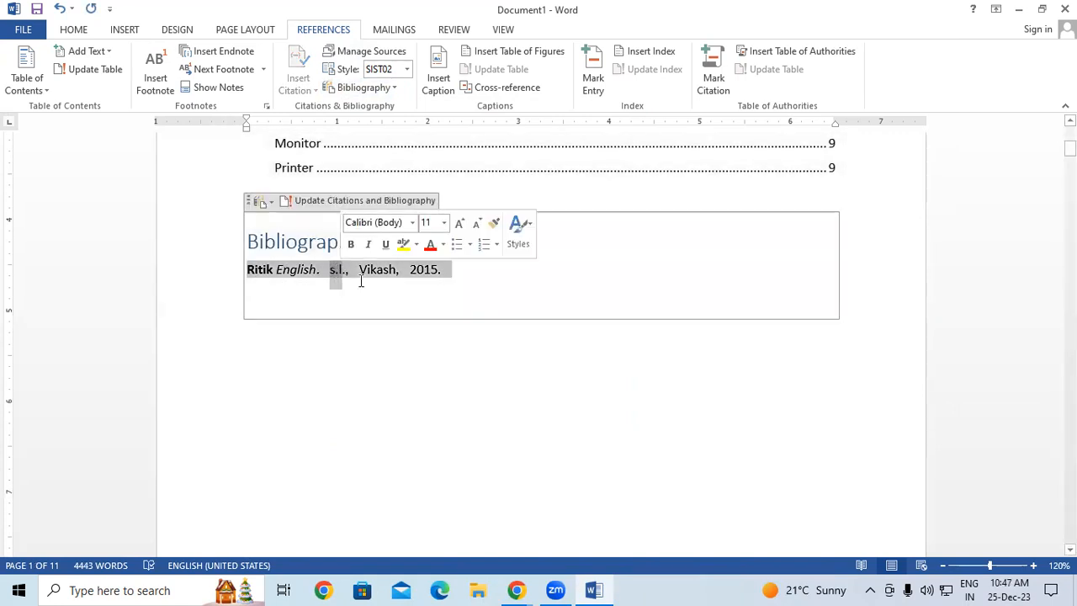
{"action": "left_click", "coordinate": [371, 272]}
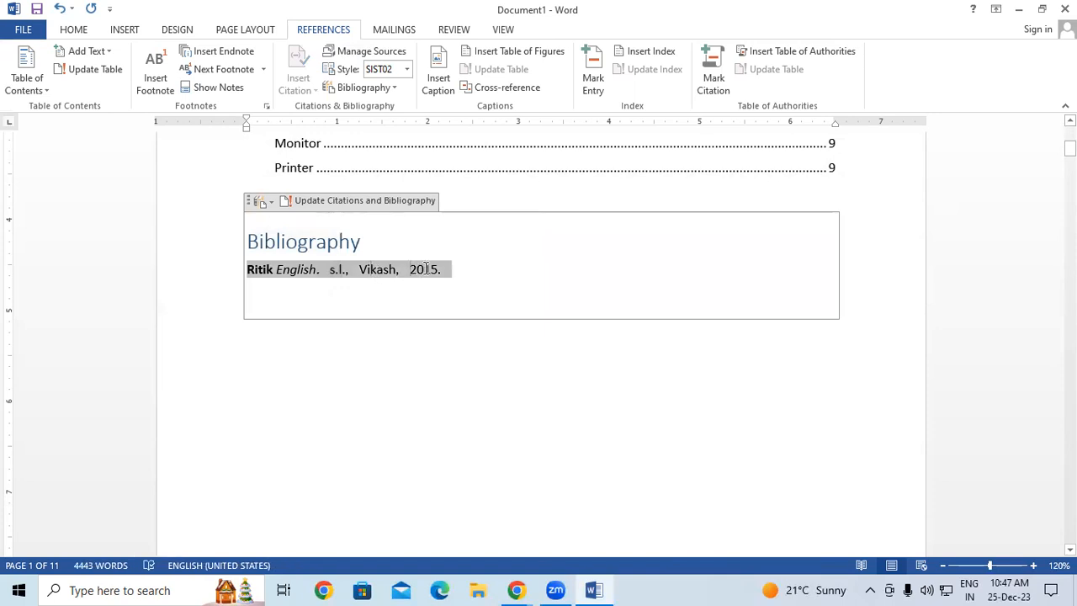
{"action": "double_click", "coordinate": [423, 270]}
{"action": "left_click", "coordinate": [392, 336]}
{"action": "left_click", "coordinate": [382, 301]}
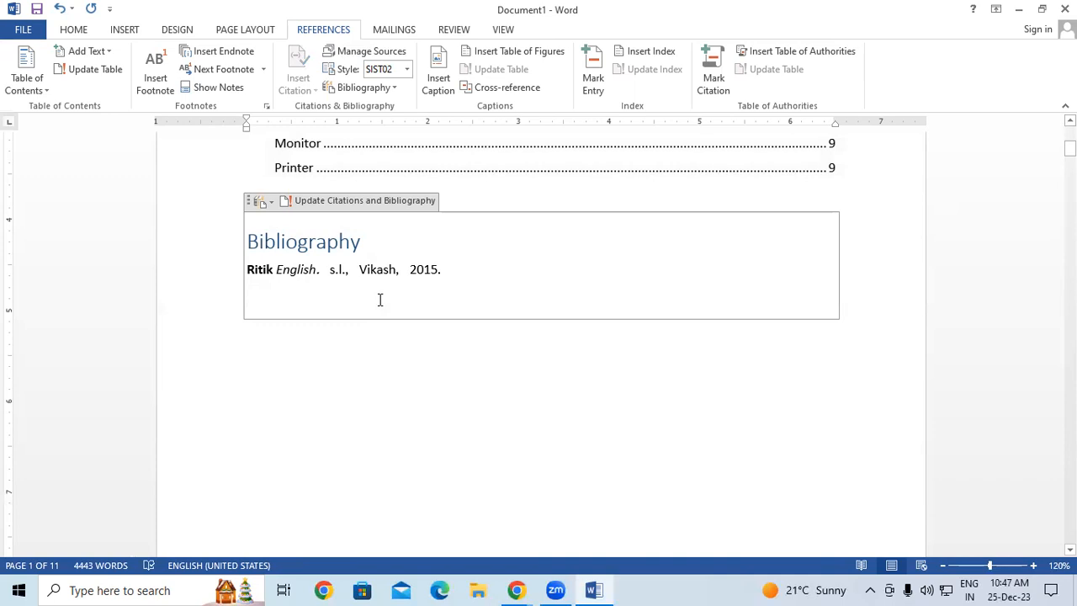
Step: Change the bibliography style to ISO 690 - First Element and Date
{"action": "left_click", "coordinate": [406, 70]}
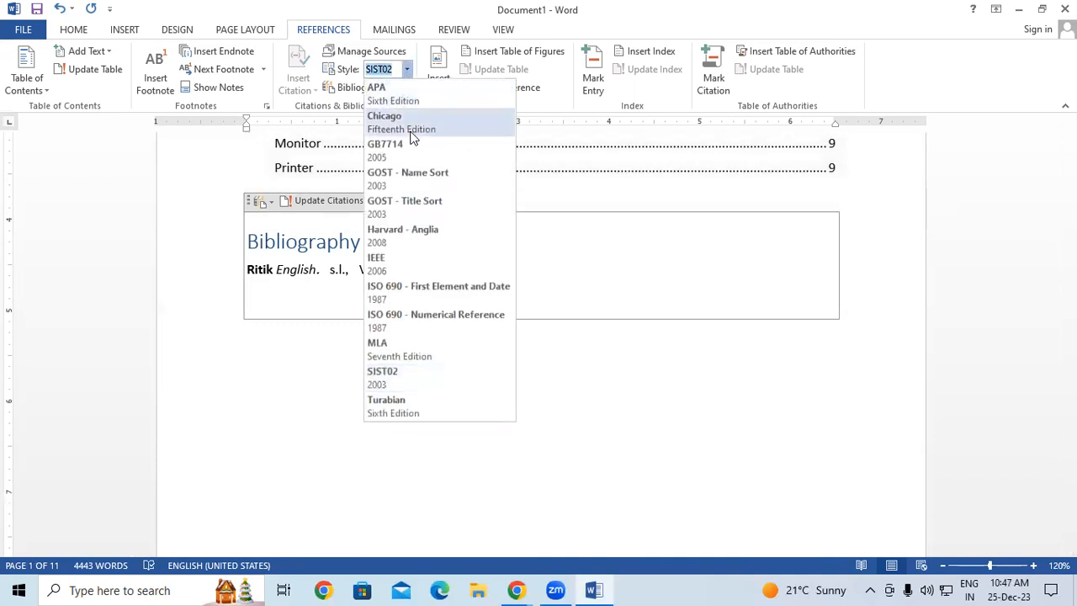
{"action": "left_click", "coordinate": [412, 138]}
{"action": "left_click", "coordinate": [408, 71]}
{"action": "left_click", "coordinate": [413, 305]}
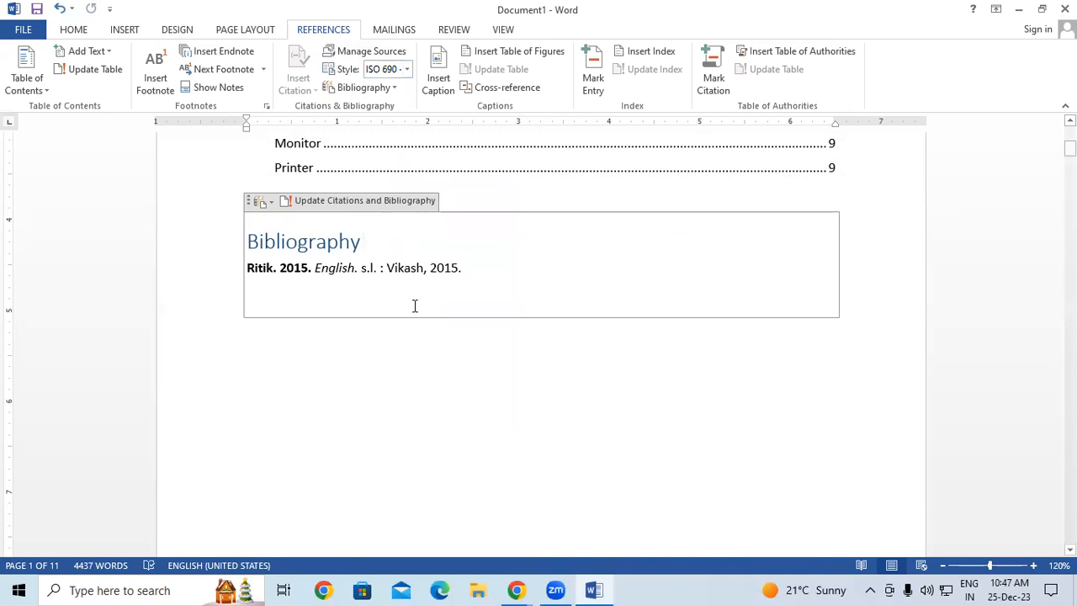
{"action": "left_click", "coordinate": [404, 296]}
{"action": "double_click", "coordinate": [404, 382]}
{"action": "scroll", "coordinate": [401, 377], "scroll_direction": "down", "scroll_amount": 1}
{"action": "scroll", "coordinate": [401, 377], "scroll_direction": "down", "scroll_amount": 5}
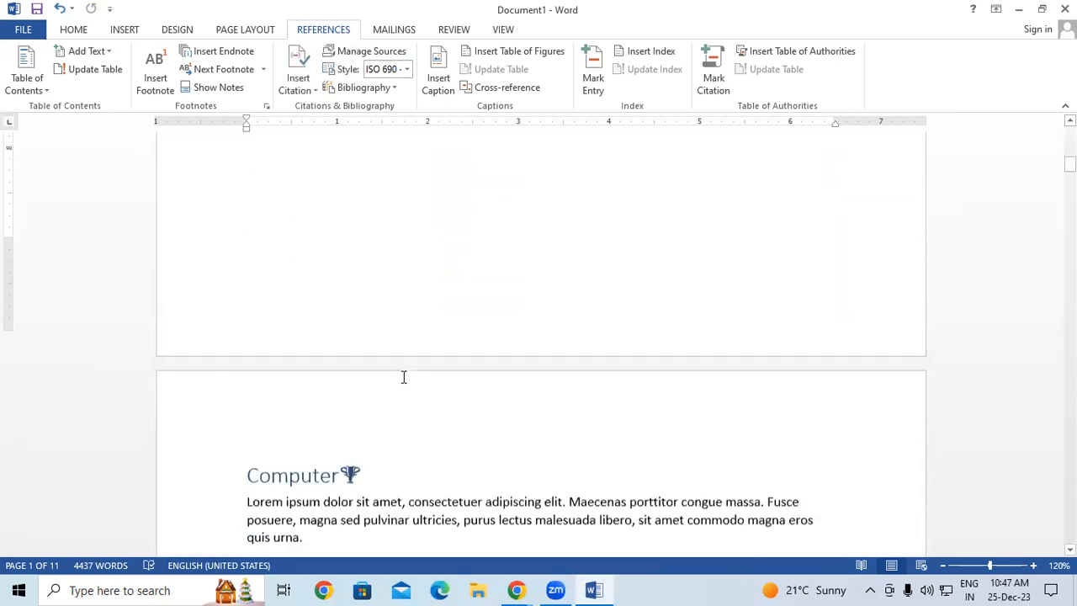
{"action": "left_click_drag", "start_coordinate": [241, 357], "coordinate": [314, 388]}
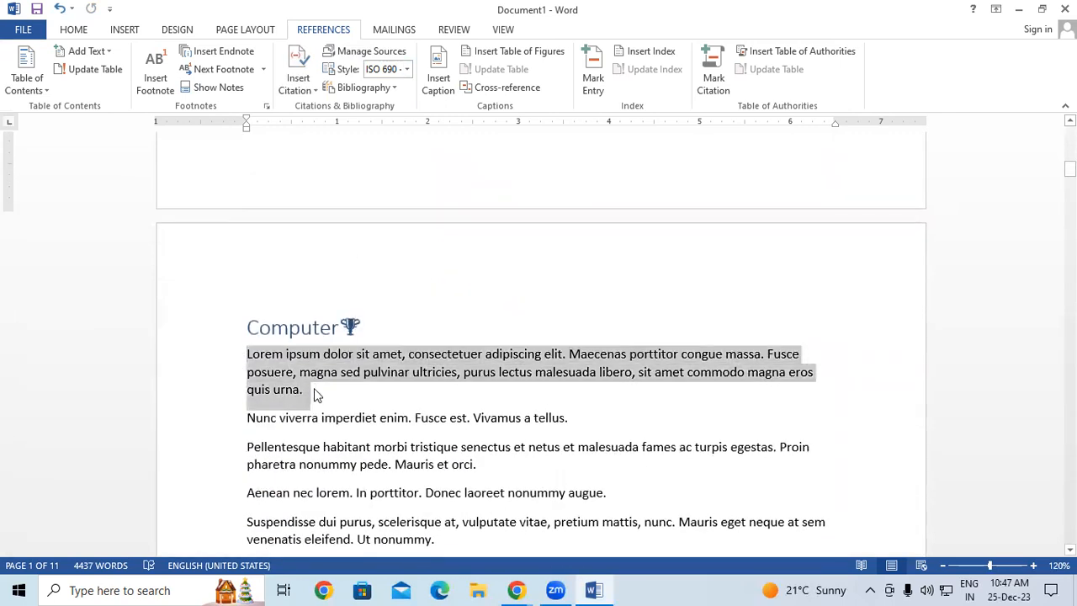
{"action": "left_click", "coordinate": [301, 88]}
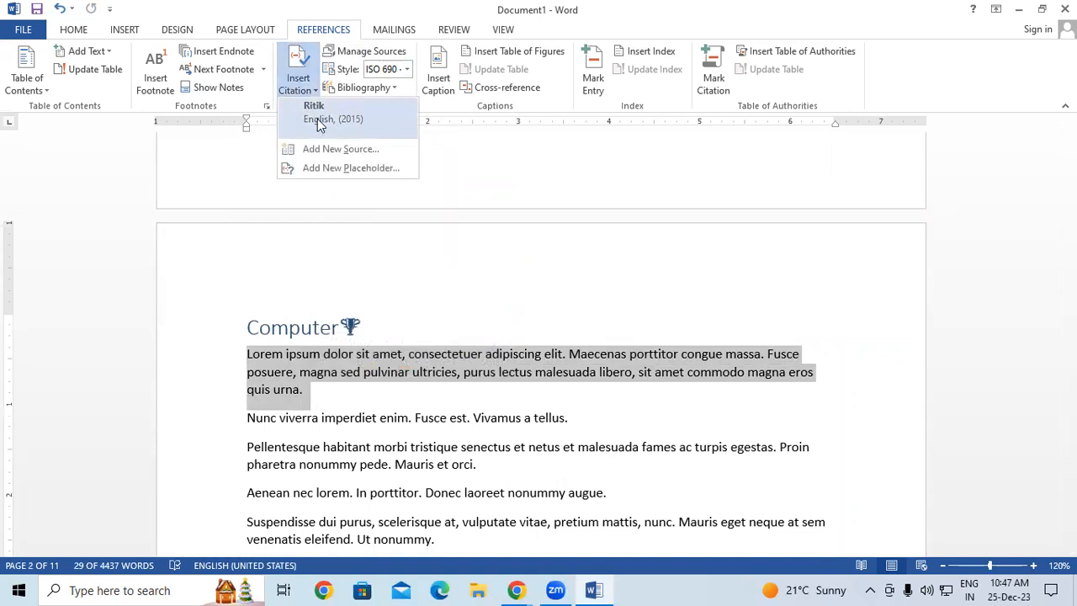
{"action": "left_click", "coordinate": [324, 149]}
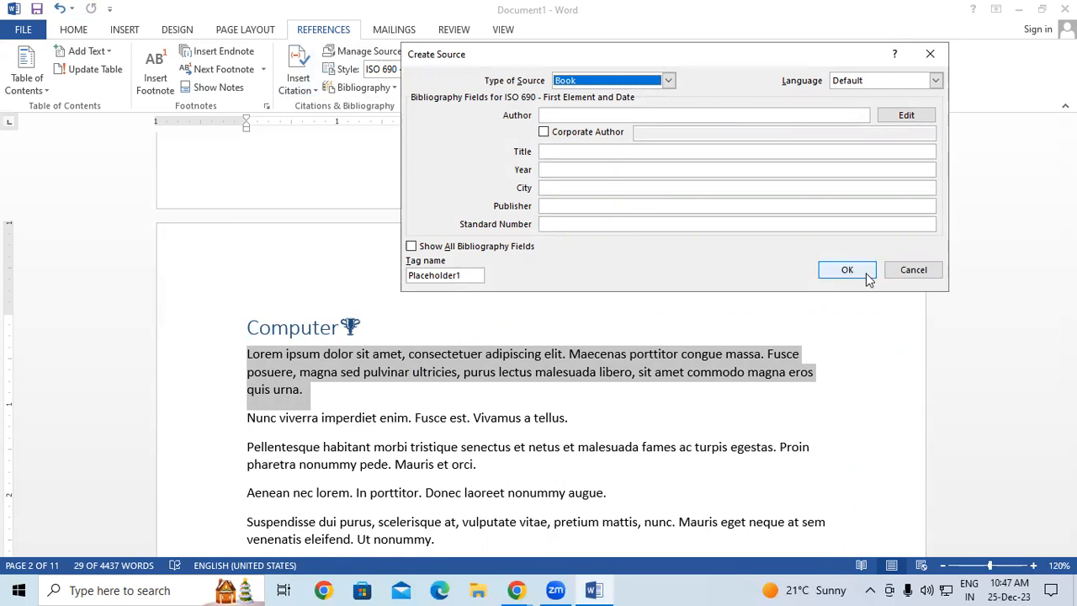
{"action": "left_click", "coordinate": [909, 271]}
Step: Return to the bibliography on page 1 and look through the built-in bibliography formats without inserting one
{"action": "scroll", "coordinate": [337, 226], "scroll_direction": "up", "scroll_amount": 6}
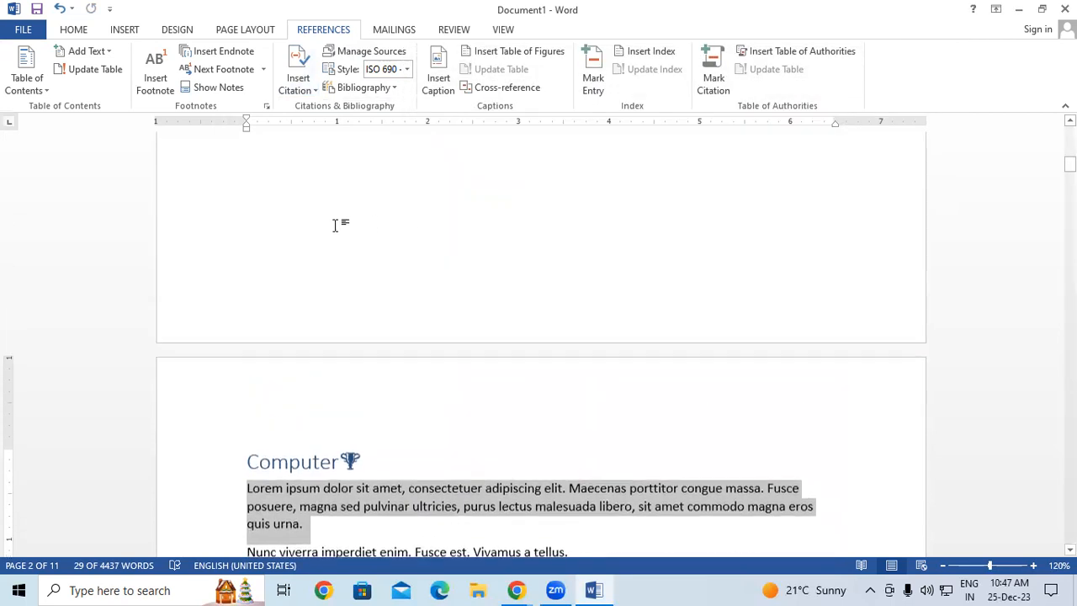
{"action": "scroll", "coordinate": [284, 279], "scroll_direction": "up", "scroll_amount": 2}
{"action": "left_click", "coordinate": [281, 279]}
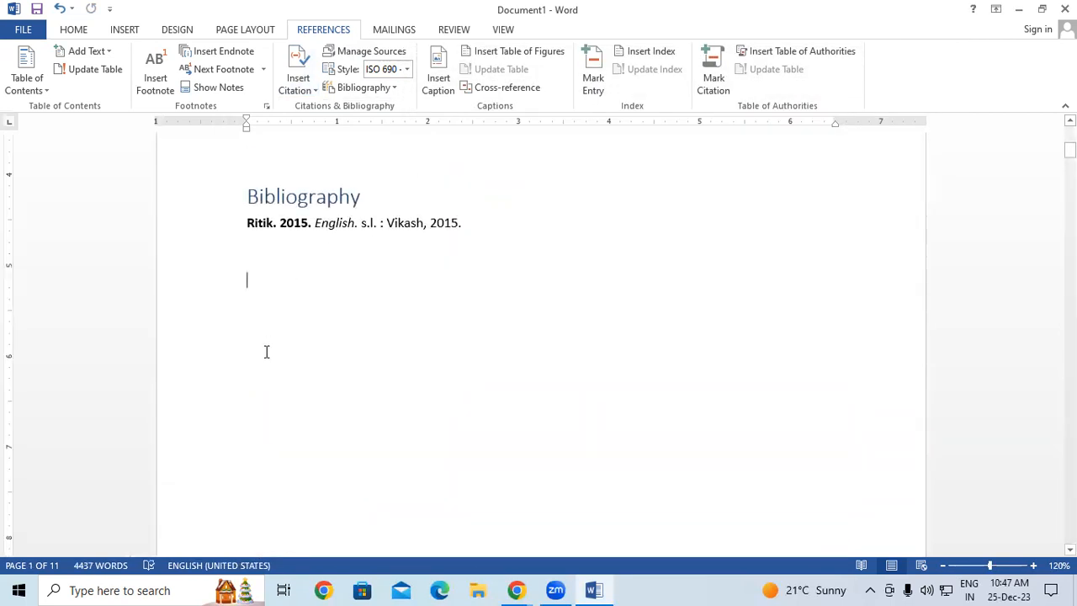
{"action": "left_click", "coordinate": [358, 88]}
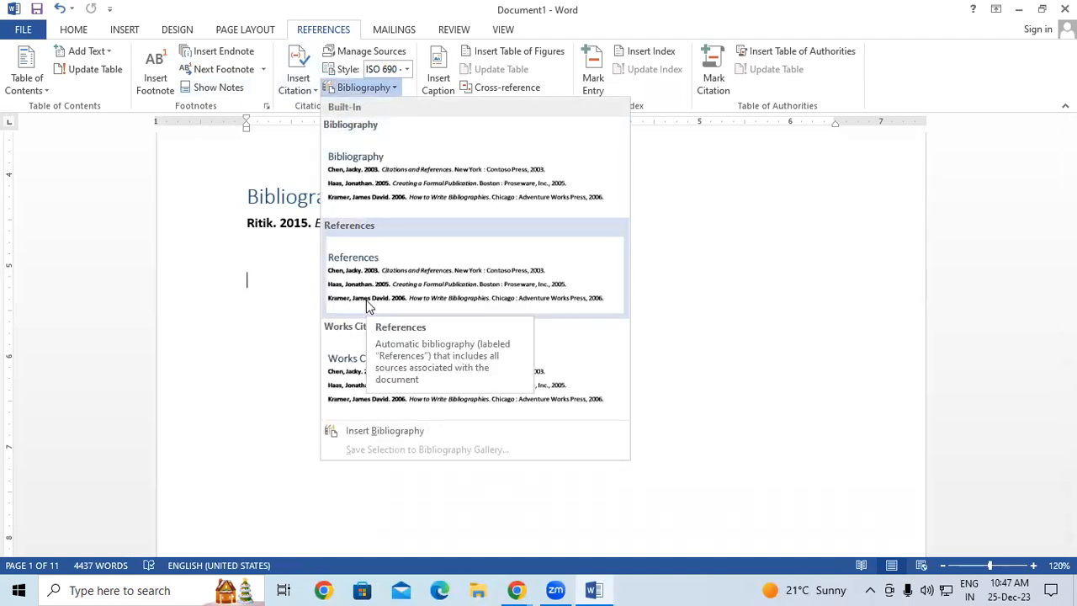
{"action": "left_click", "coordinate": [254, 319]}
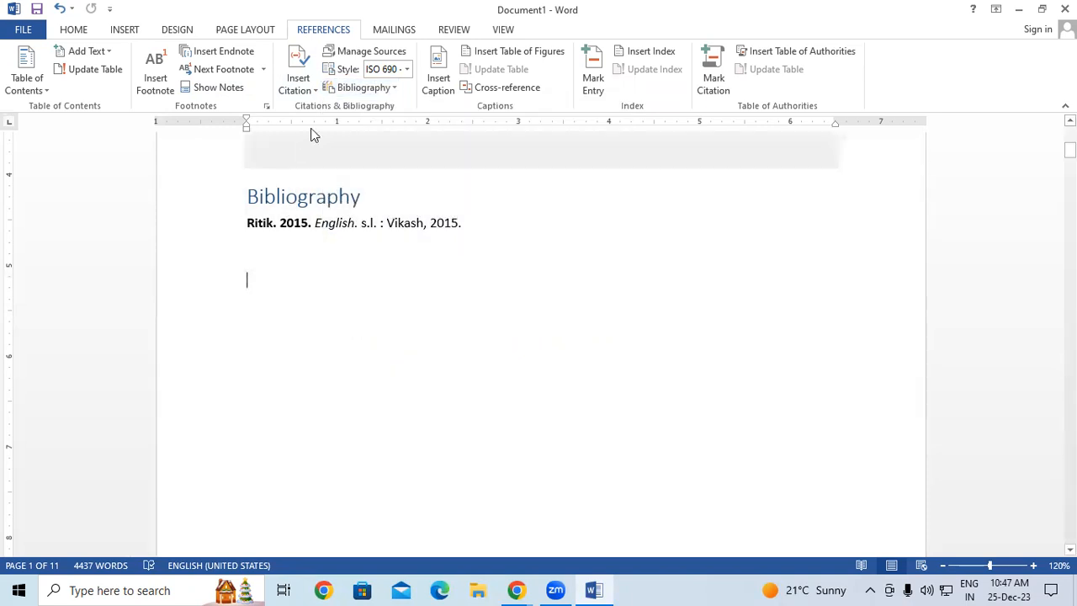
Step: Preview the English (2015) source in the Source Manager and view the blank form for creating a source
{"action": "left_click", "coordinate": [345, 52]}
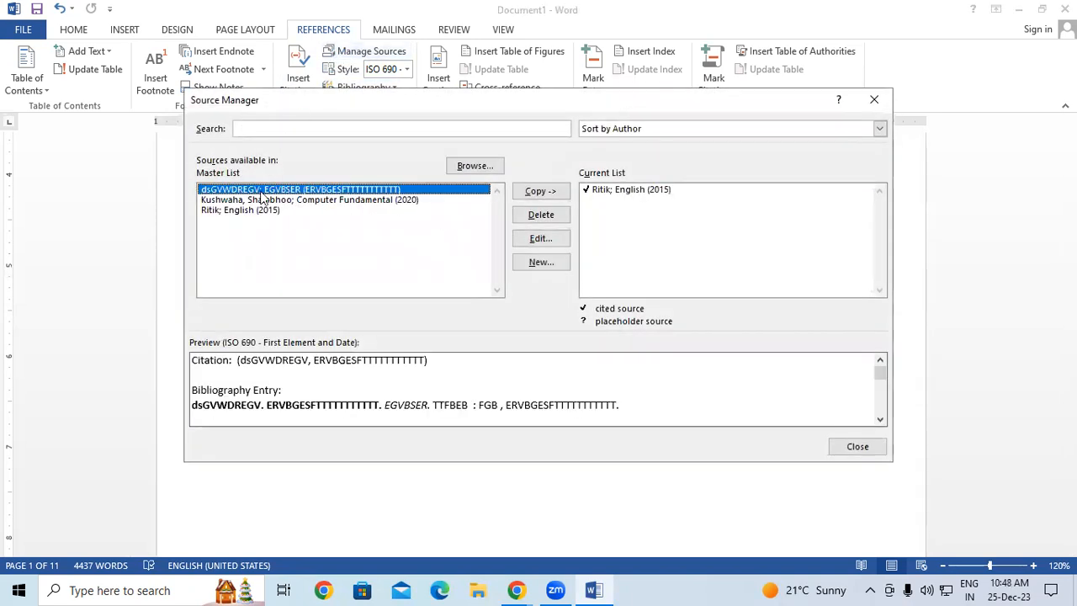
{"action": "left_click", "coordinate": [252, 211]}
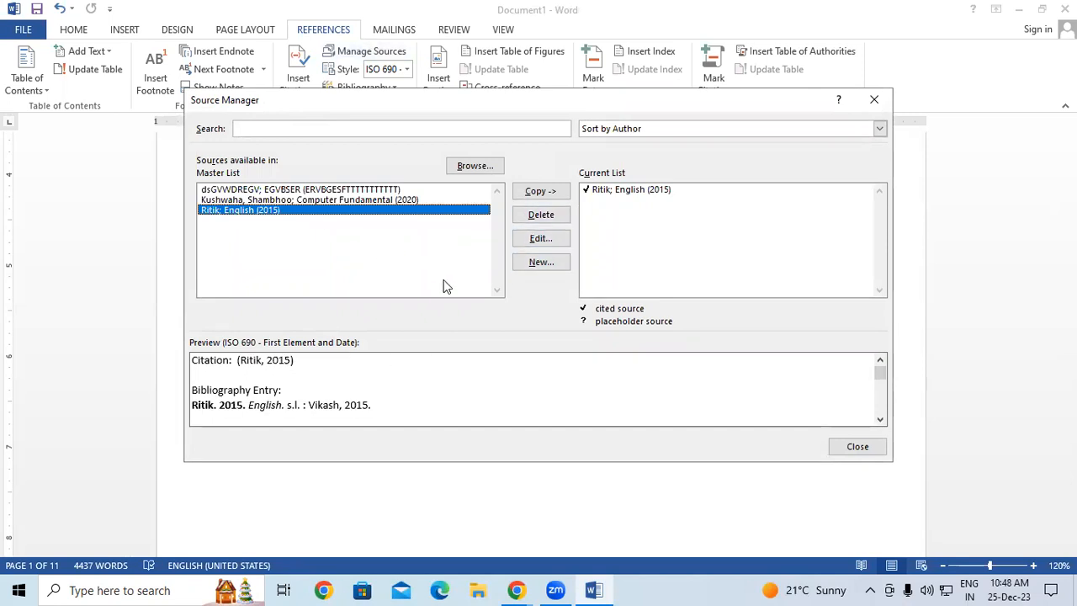
{"action": "left_click", "coordinate": [542, 262]}
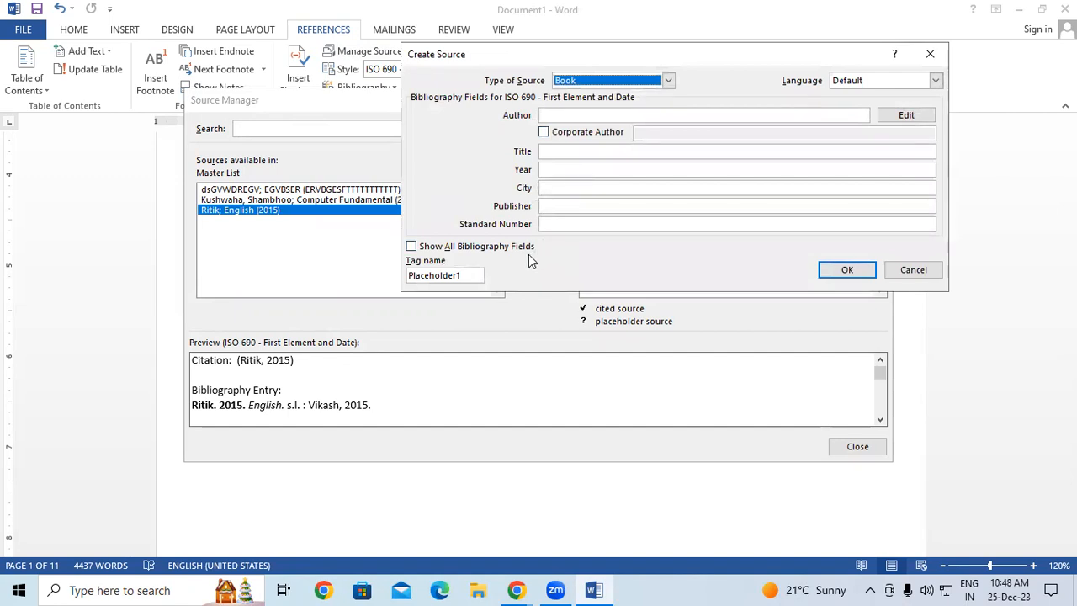
{"action": "left_click", "coordinate": [929, 54]}
{"action": "left_click", "coordinate": [878, 101]}
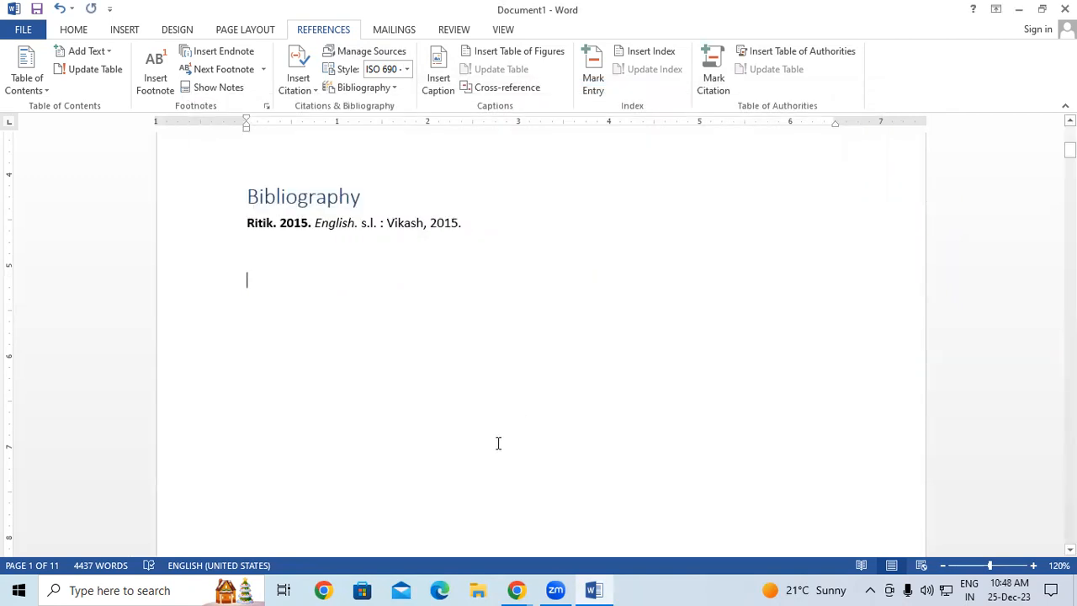
Step: Add an empty paragraph above the Monitor heading, directly after the citation paragraph that ends the Output section
{"action": "left_click", "coordinate": [494, 440]}
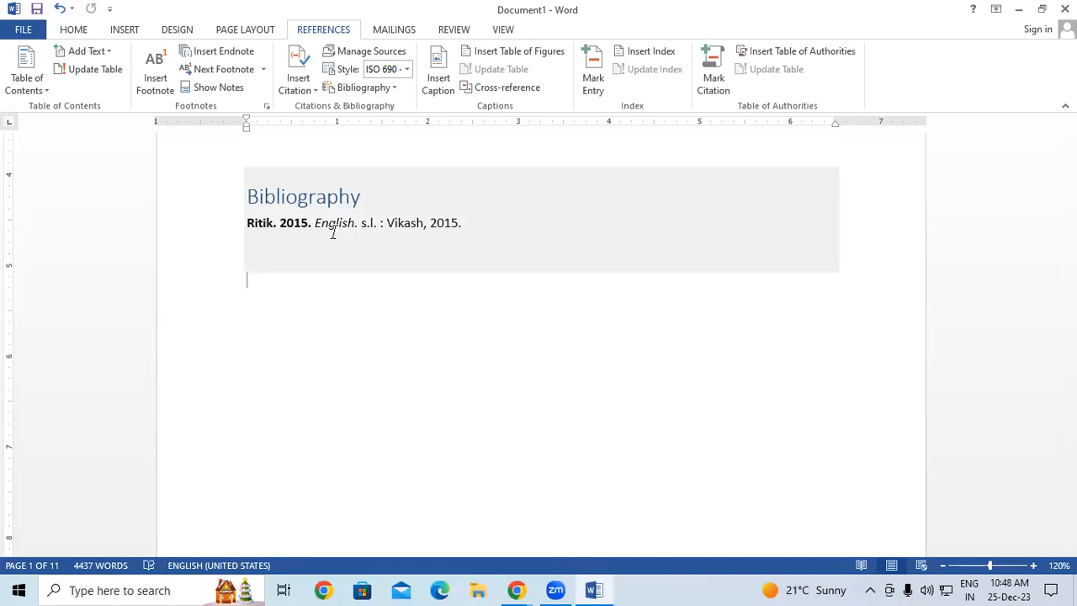
{"action": "scroll", "coordinate": [375, 323], "scroll_direction": "down", "scroll_amount": 10}
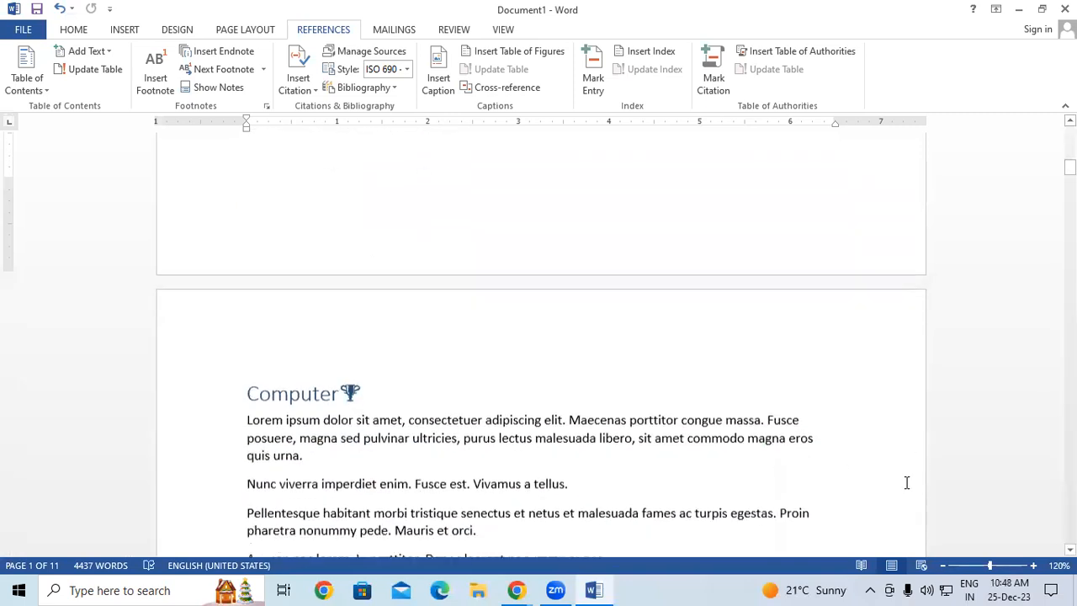
{"action": "scroll", "coordinate": [622, 447], "scroll_direction": "down", "scroll_amount": 15}
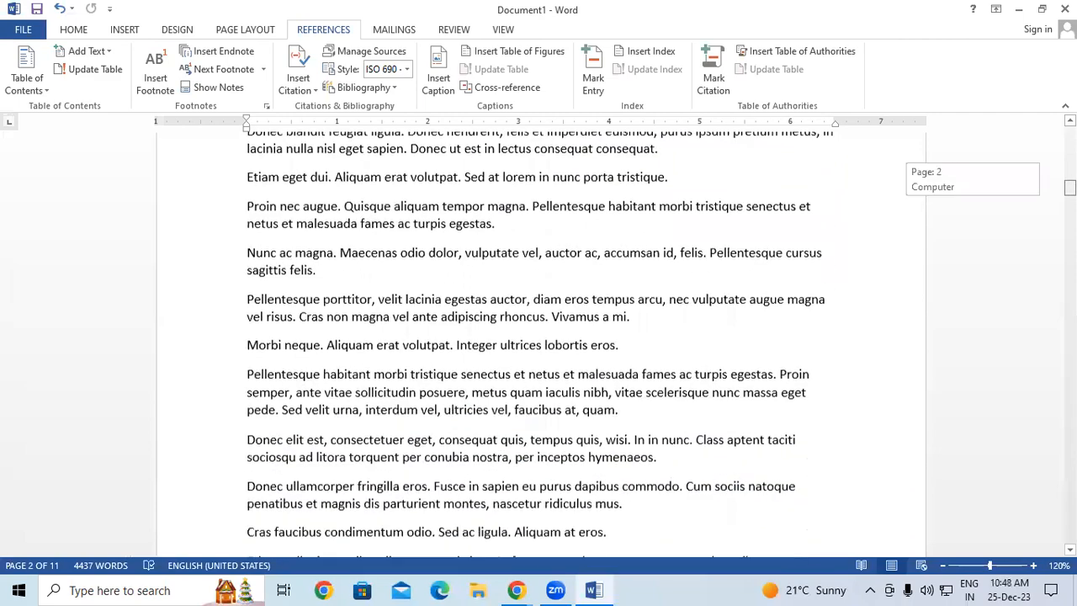
{"action": "scroll", "coordinate": [540, 337], "scroll_direction": "down", "scroll_amount": 20}
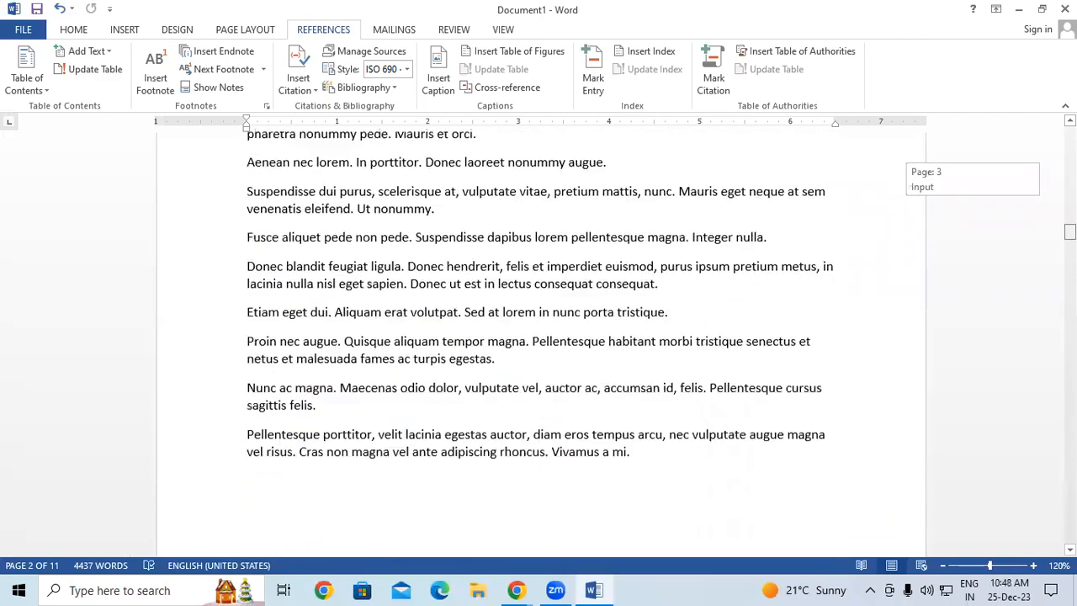
{"action": "scroll", "coordinate": [541, 337], "scroll_direction": "down", "scroll_amount": 20}
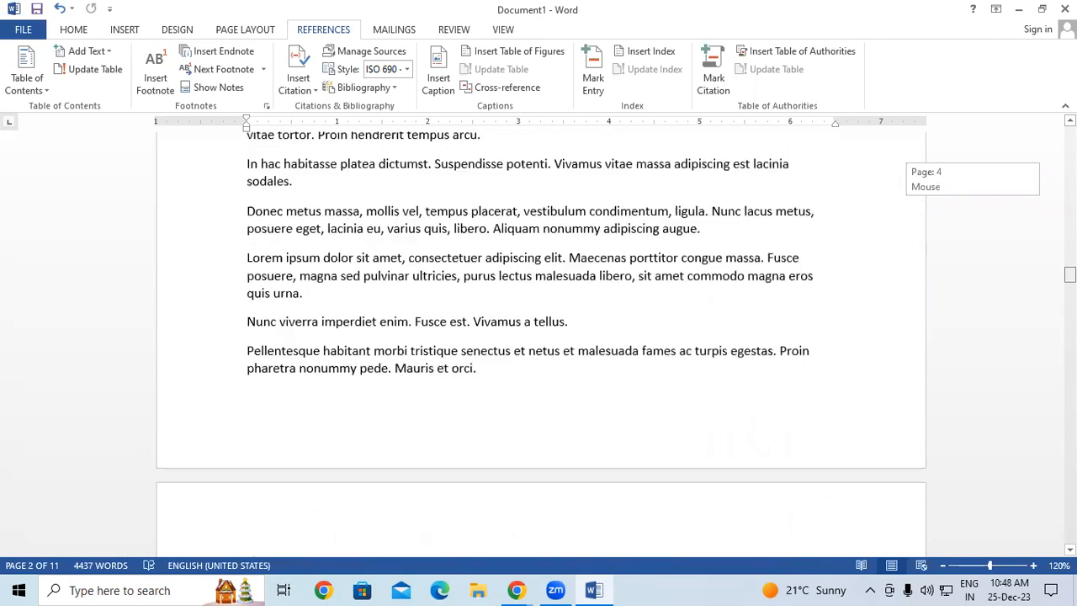
{"action": "scroll", "coordinate": [541, 337], "scroll_direction": "down", "scroll_amount": 20}
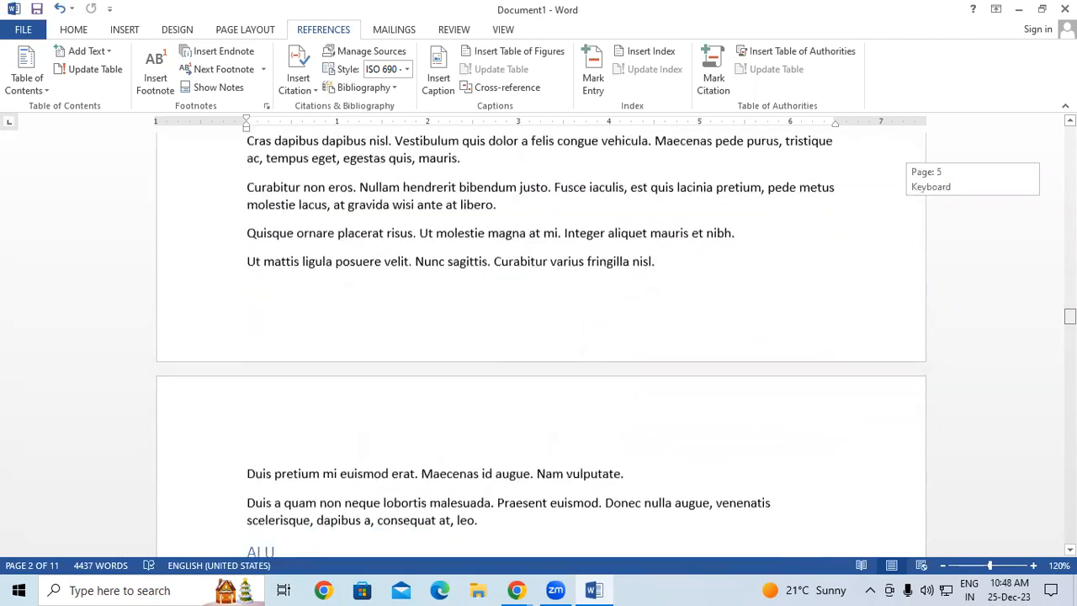
{"action": "scroll", "coordinate": [541, 337], "scroll_direction": "down", "scroll_amount": 20}
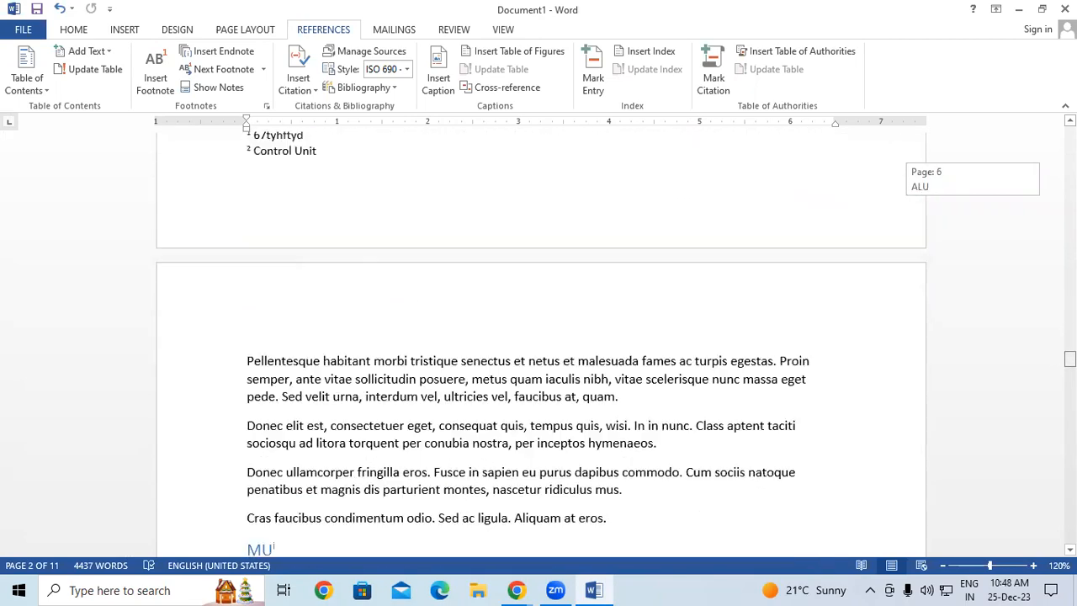
{"action": "scroll", "coordinate": [540, 337], "scroll_direction": "down", "scroll_amount": 20}
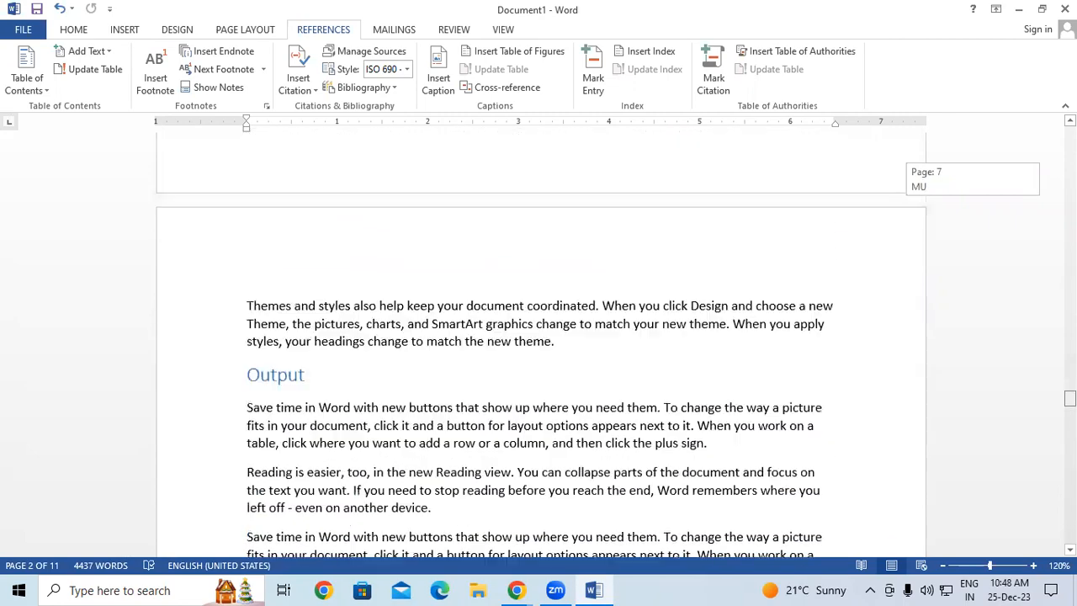
{"action": "scroll", "coordinate": [540, 337], "scroll_direction": "down", "scroll_amount": 15}
{"action": "scroll", "coordinate": [541, 336], "scroll_direction": "up", "scroll_amount": 3}
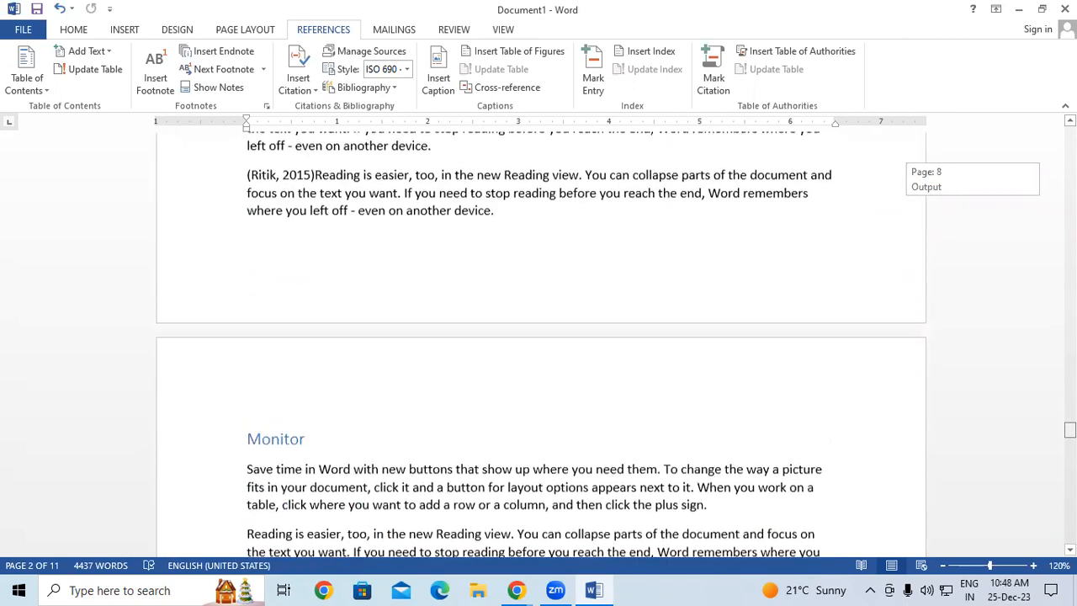
{"action": "left_click", "coordinate": [477, 164]}
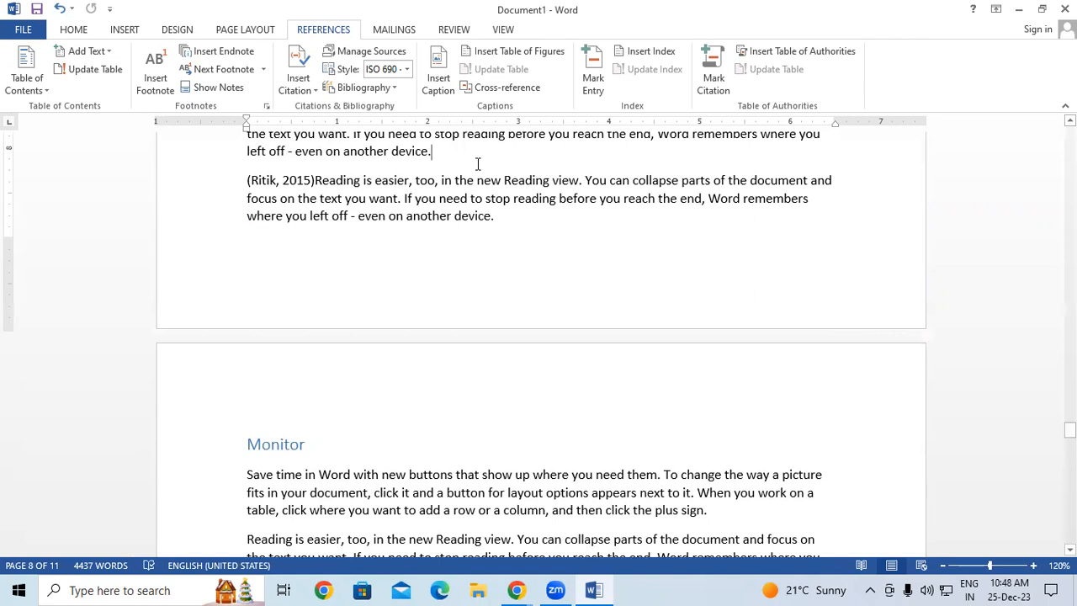
{"action": "left_click", "coordinate": [512, 219]}
{"action": "key", "text": "Return"}
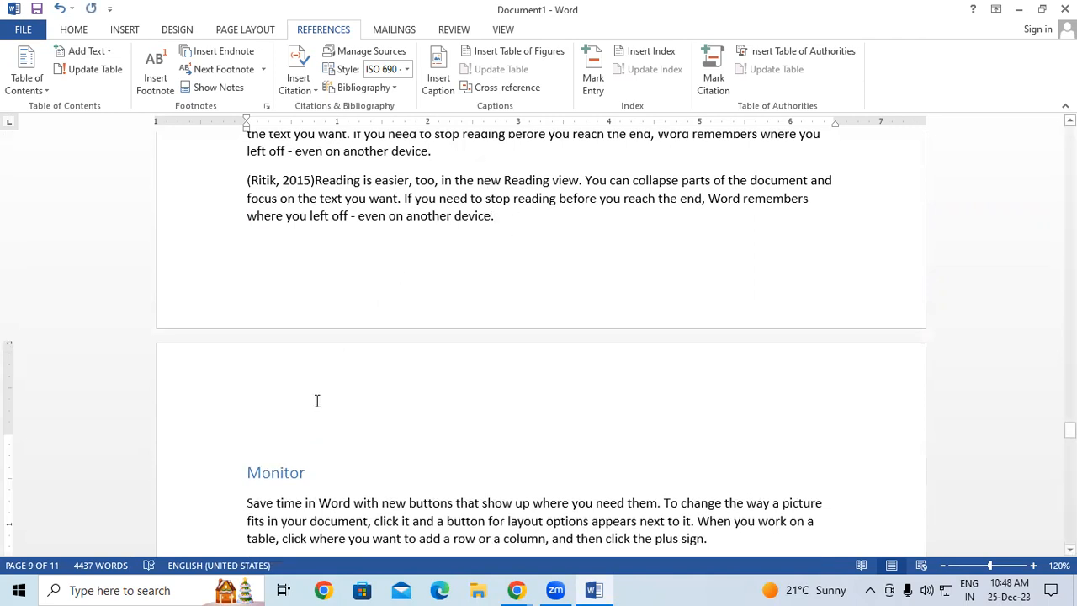
Step: Insert the built-in References bibliography in the empty paragraph above the Monitor heading and look over its entry
{"action": "left_click", "coordinate": [357, 88]}
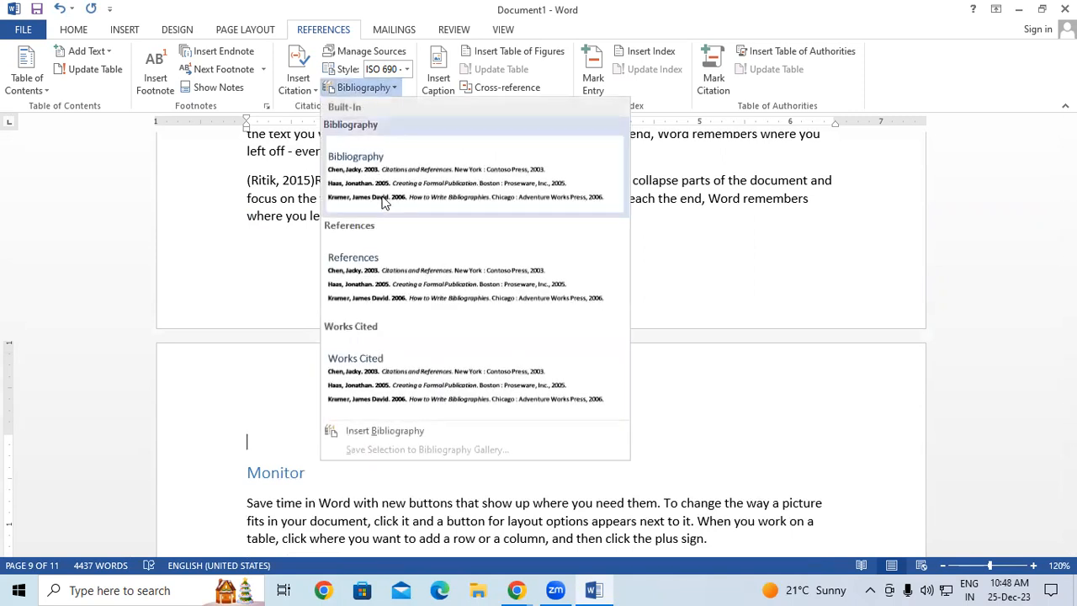
{"action": "left_click", "coordinate": [395, 280]}
{"action": "scroll", "coordinate": [382, 368], "scroll_direction": "down", "scroll_amount": 1}
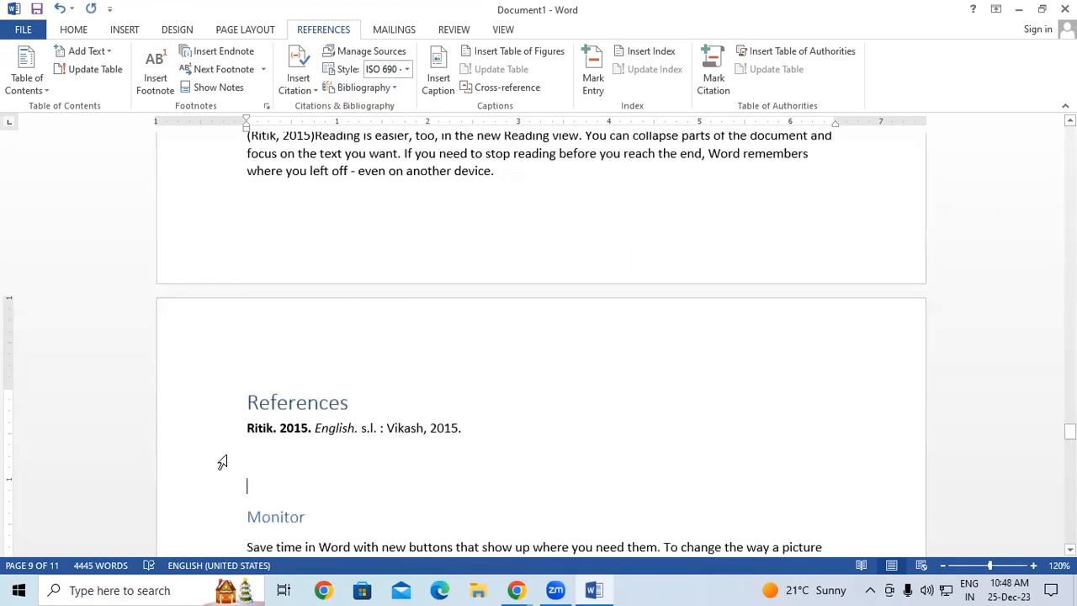
{"action": "left_click_drag", "start_coordinate": [253, 430], "coordinate": [465, 429]}
{"action": "left_click", "coordinate": [500, 352]}
{"action": "scroll", "coordinate": [482, 338], "scroll_direction": "down", "scroll_amount": 2}
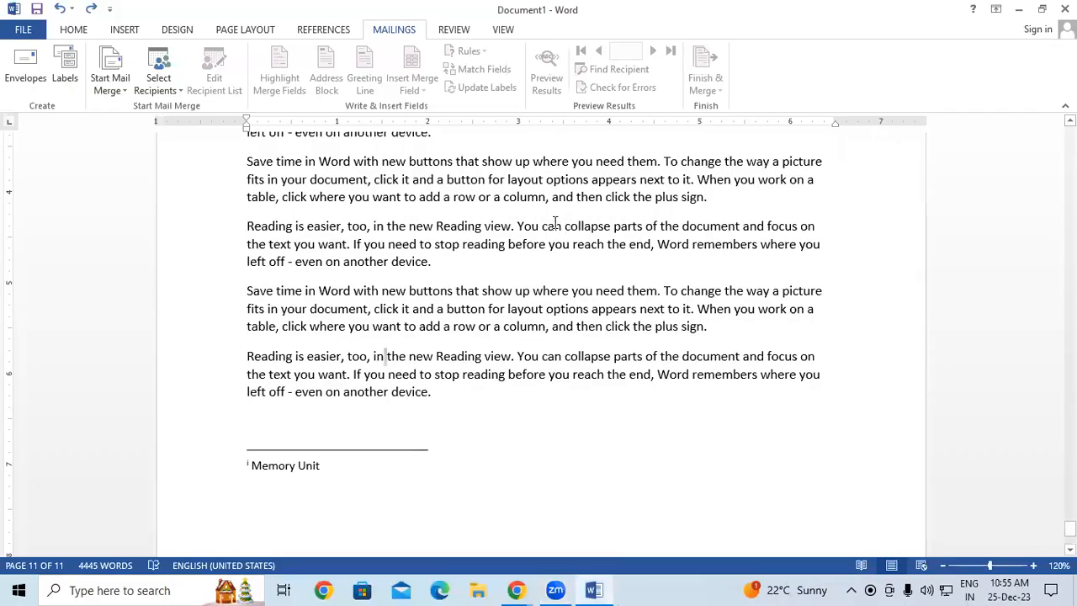
{"action": "left_click", "coordinate": [330, 31]}
{"action": "left_click", "coordinate": [393, 32]}
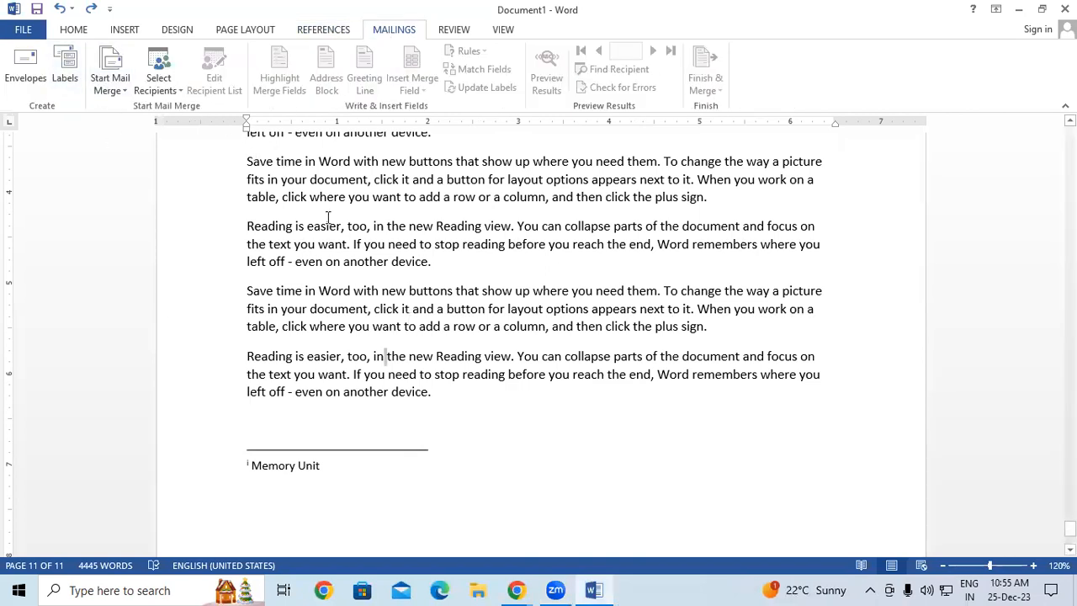
{"action": "left_click_drag", "start_coordinate": [249, 163], "coordinate": [715, 210]}
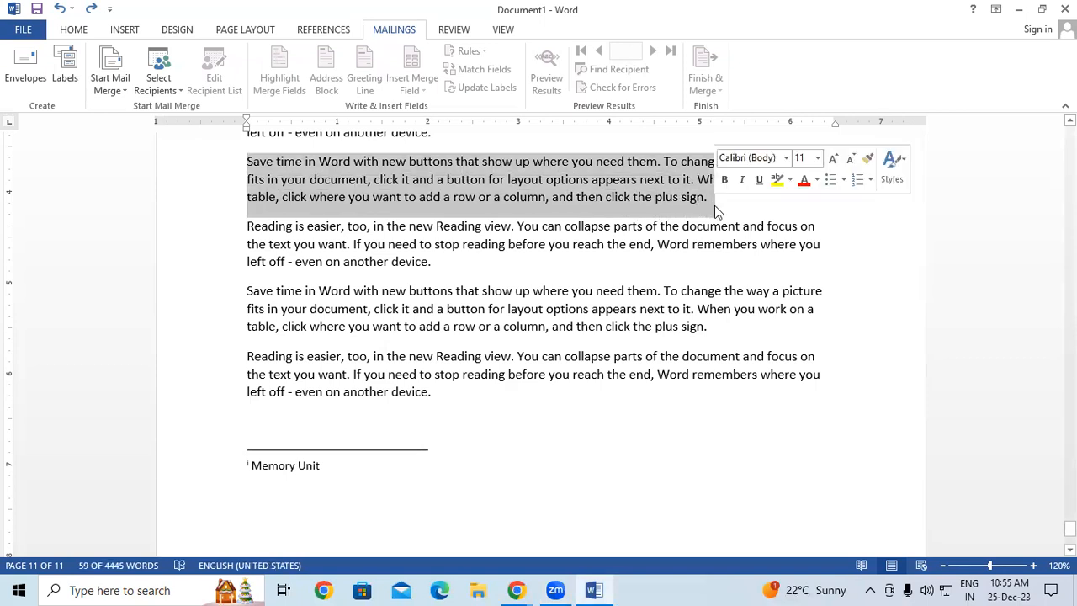
{"action": "scroll", "coordinate": [685, 245], "scroll_direction": "up", "scroll_amount": 2}
{"action": "left_click", "coordinate": [484, 203]}
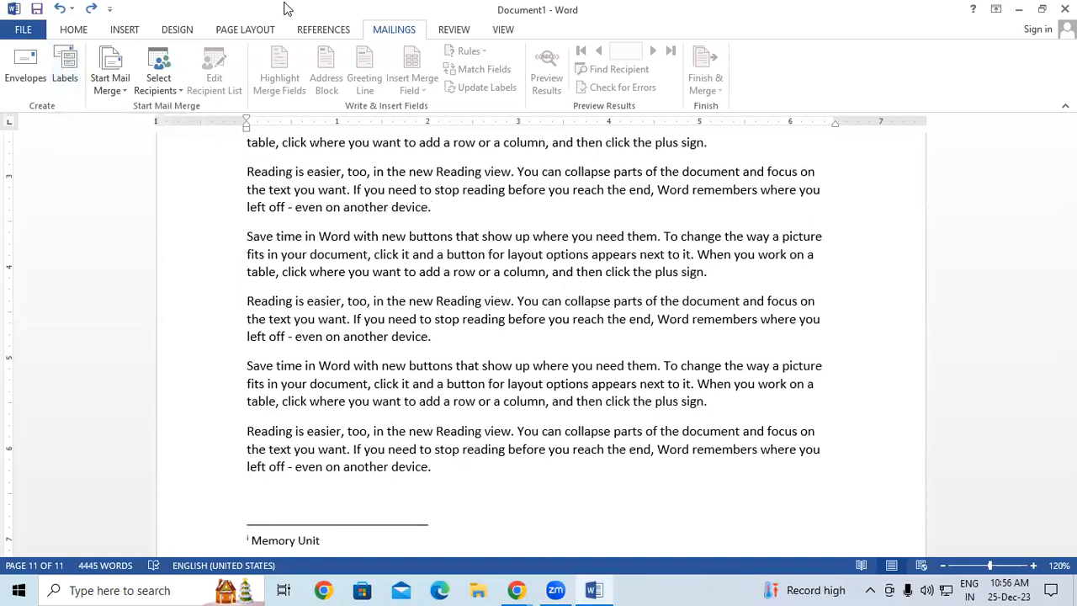
{"action": "left_click", "coordinate": [323, 30]}
{"action": "left_click", "coordinate": [447, 254]}
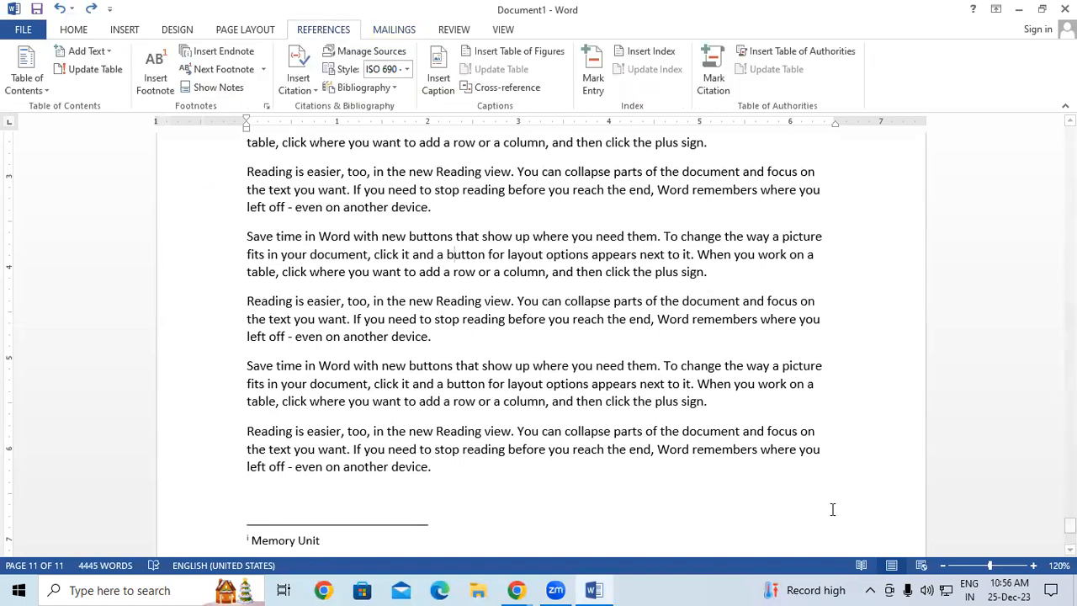